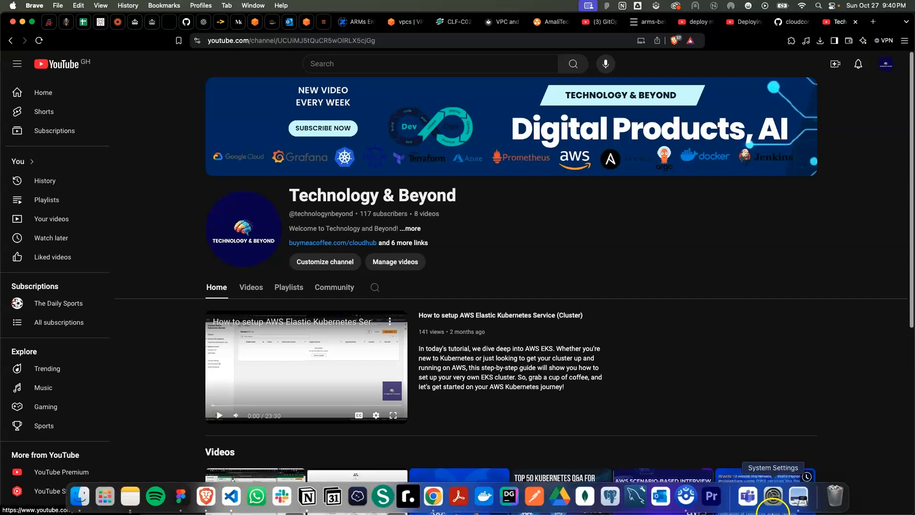
Review the AWS 3-tier architecture diagram and the channel's list of existing AWS videos
{"action": "left_click", "coordinate": [798, 509]}
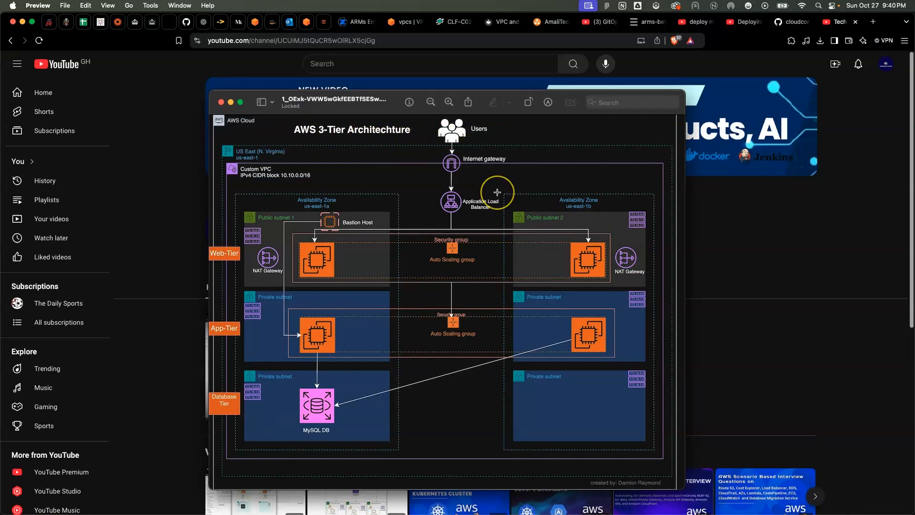
{"action": "left_click", "coordinate": [753, 345]}
{"action": "scroll", "coordinate": [421, 357], "scroll_direction": "down", "scroll_amount": 4}
{"action": "scroll", "coordinate": [421, 357], "scroll_direction": "down", "scroll_amount": 2}
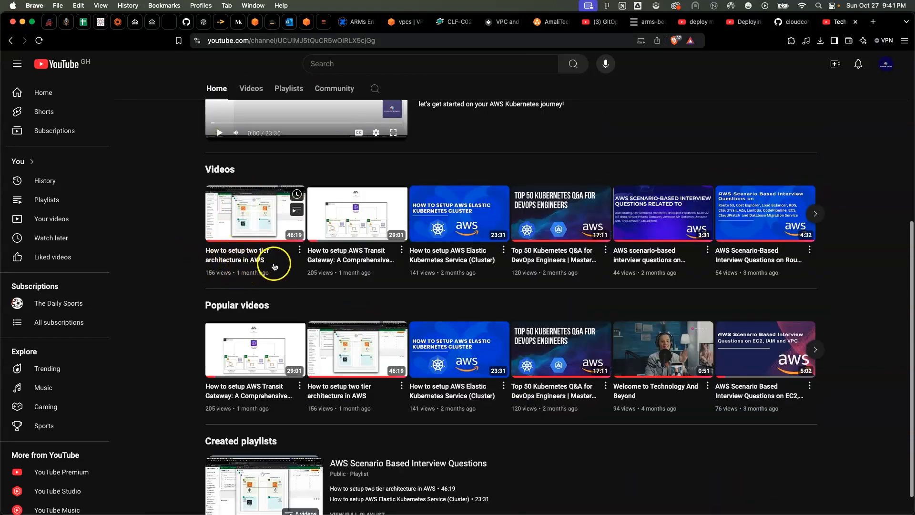
{"action": "mouse_move", "coordinate": [646, 513]}
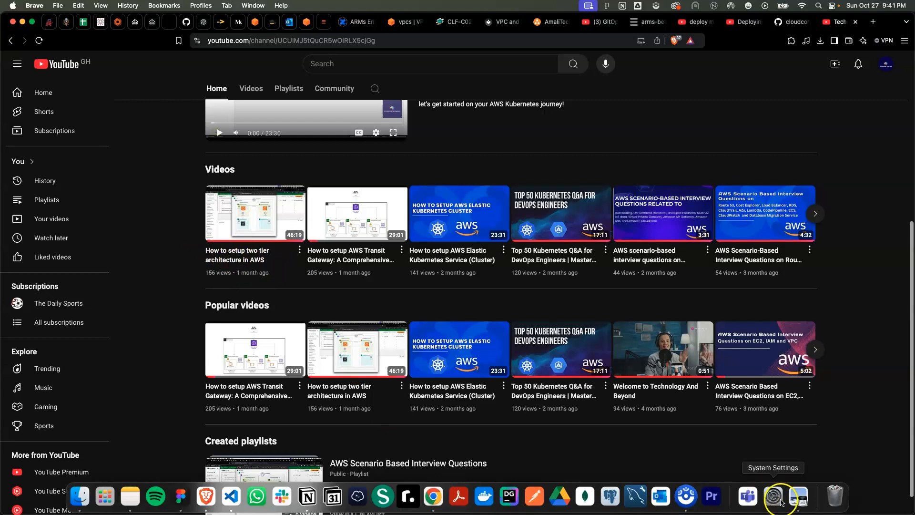
{"action": "left_click", "coordinate": [797, 498]}
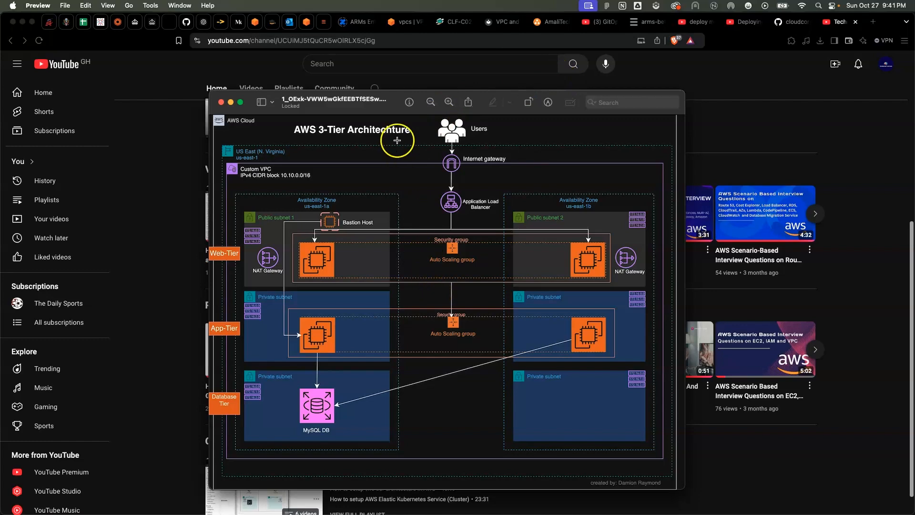
Switch to the AWS VPC console and view the details of clpouhub-vpc
{"action": "left_click", "coordinate": [405, 23]}
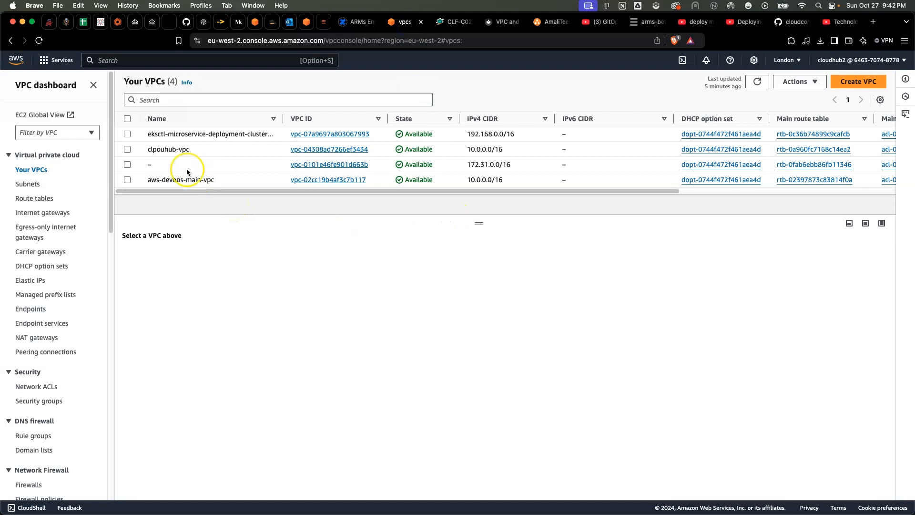
{"action": "left_click", "coordinate": [127, 149]}
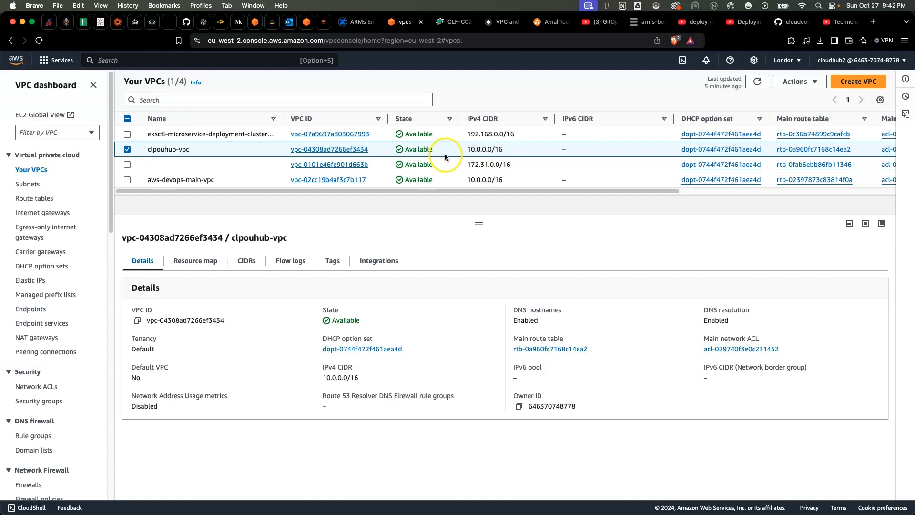
{"action": "left_click", "coordinate": [127, 149]}
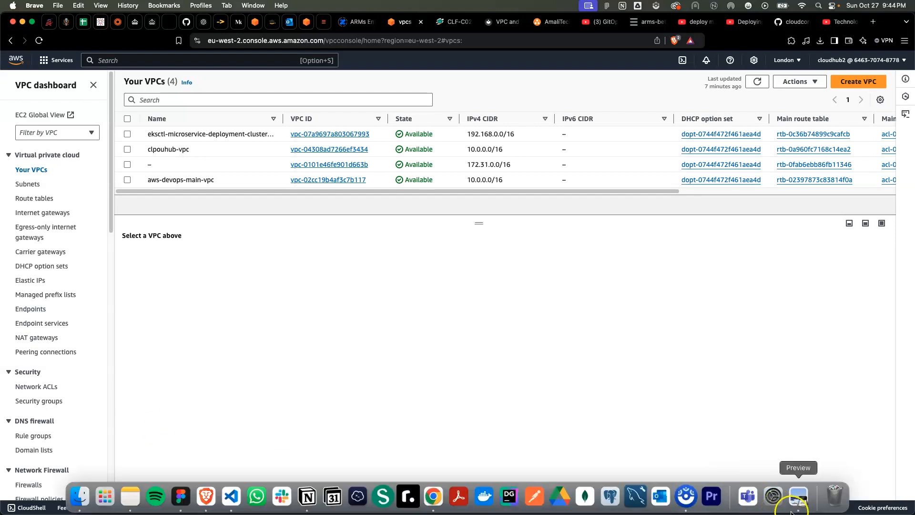
Study the 3-tier architecture diagram again in Preview and recheck the clpouhub-vpc details in the VPC console
{"action": "left_click", "coordinate": [799, 508]}
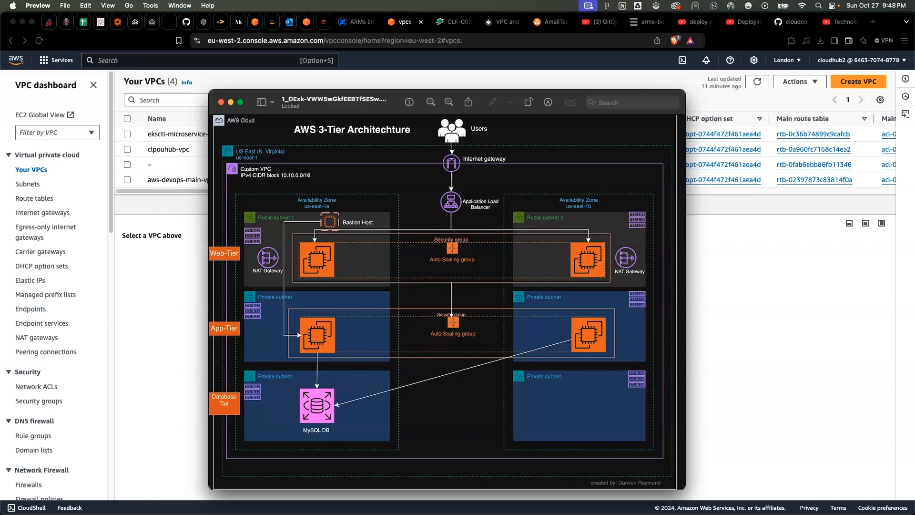
{"action": "left_click", "coordinate": [129, 276]}
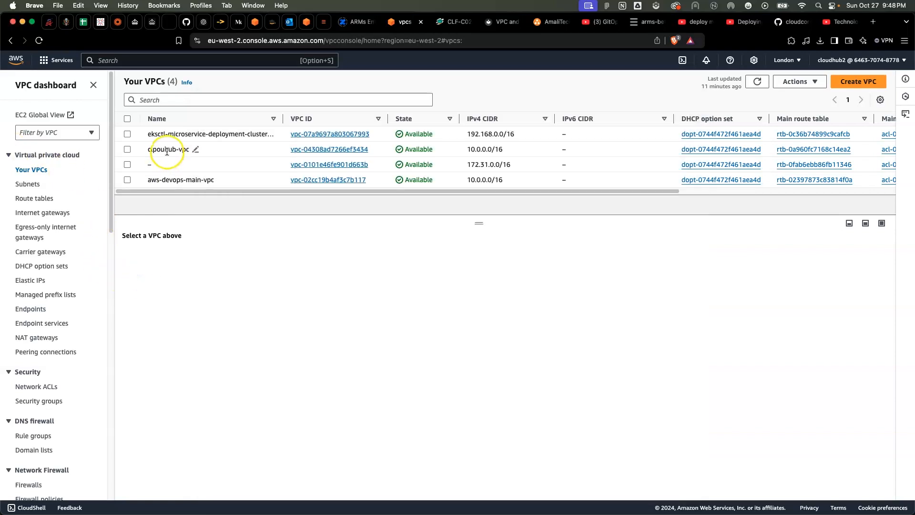
{"action": "left_click", "coordinate": [127, 151]}
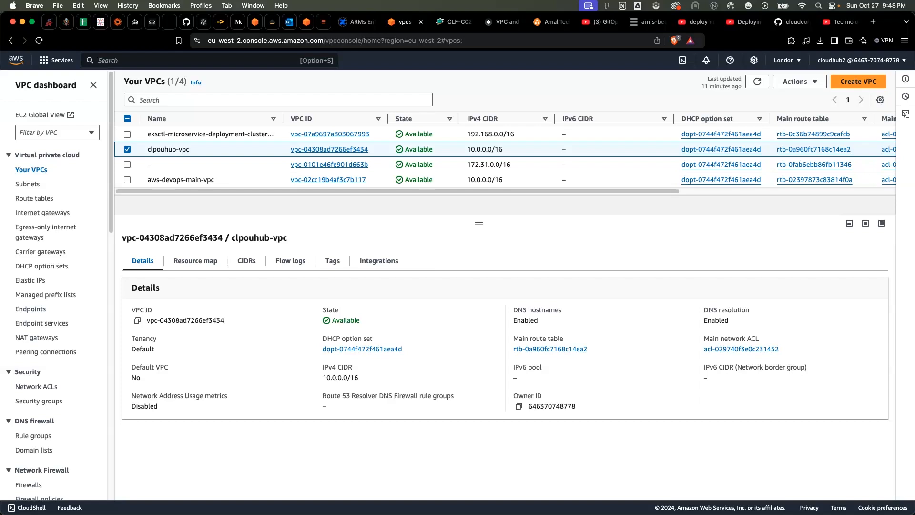
{"action": "left_click", "coordinate": [128, 149]}
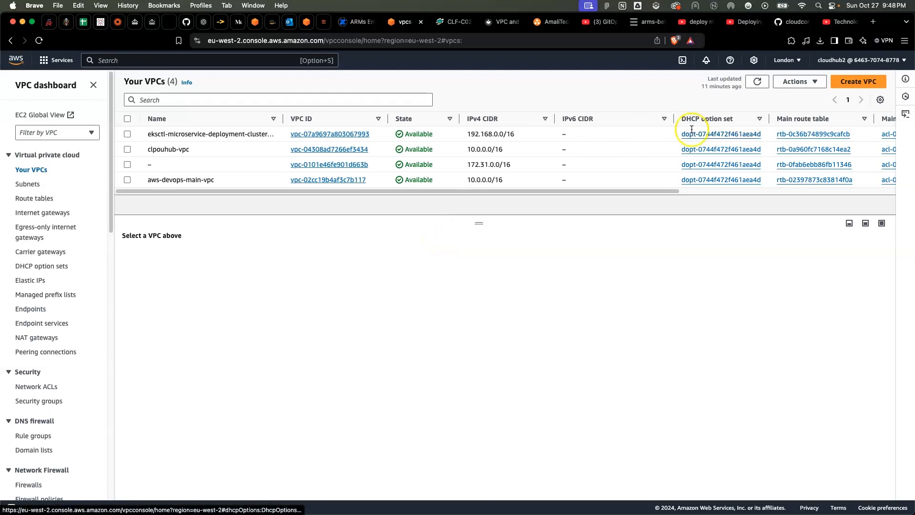
Switch the AWS console region to US East (N. Virginia), us-east-1
{"action": "left_click", "coordinate": [799, 60]}
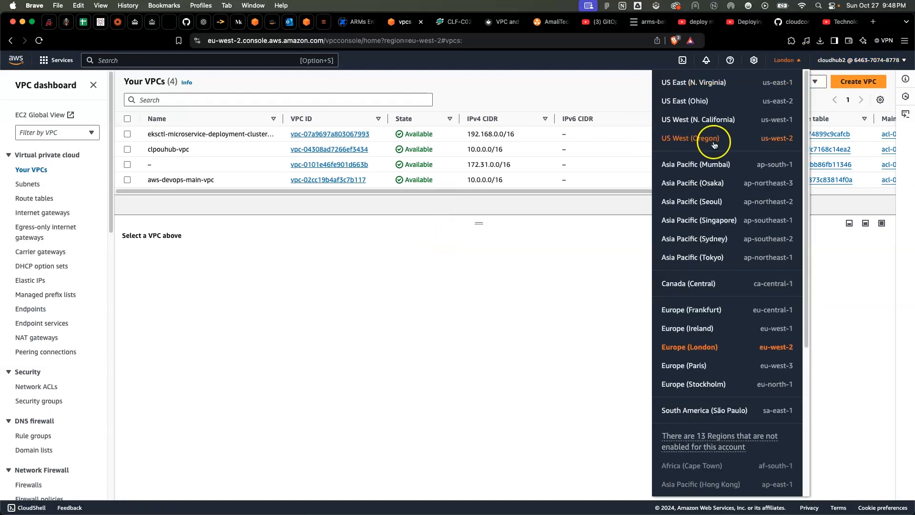
{"action": "left_click", "coordinate": [724, 83]}
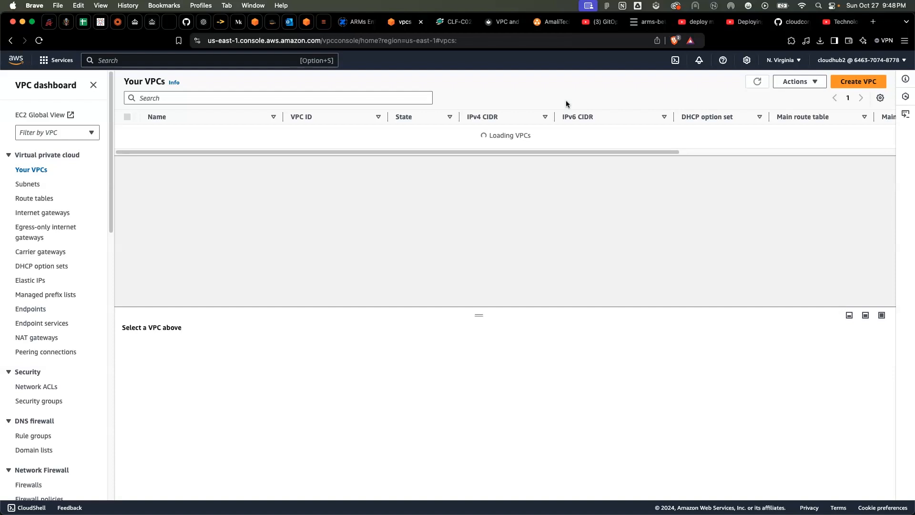
{"action": "left_click", "coordinate": [544, 77]}
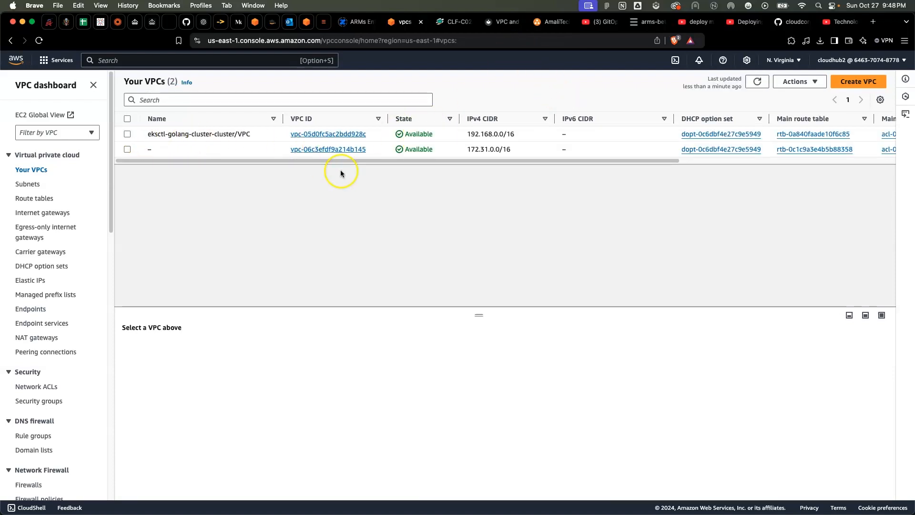
Start creating a new VPC and preview the VPC and more option before settling on VPC only
{"action": "left_click", "coordinate": [863, 88]}
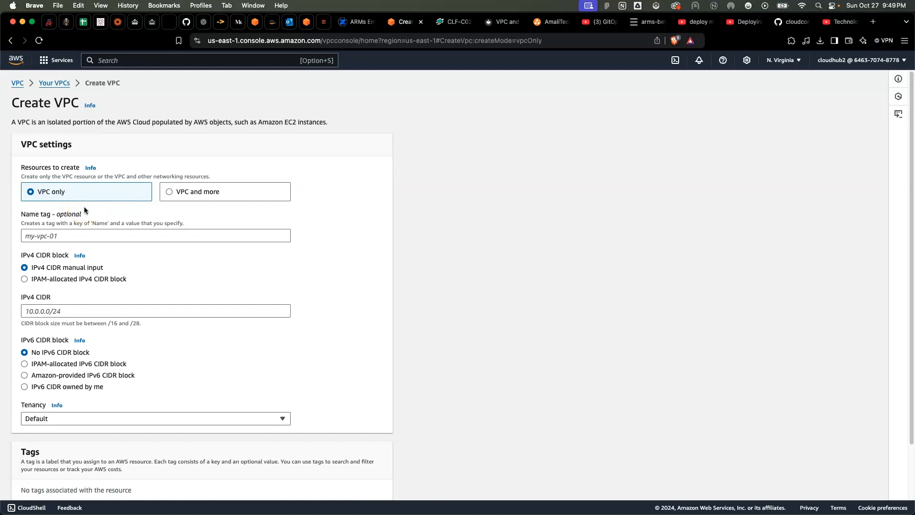
{"action": "left_click", "coordinate": [166, 187]}
{"action": "left_click", "coordinate": [170, 193]}
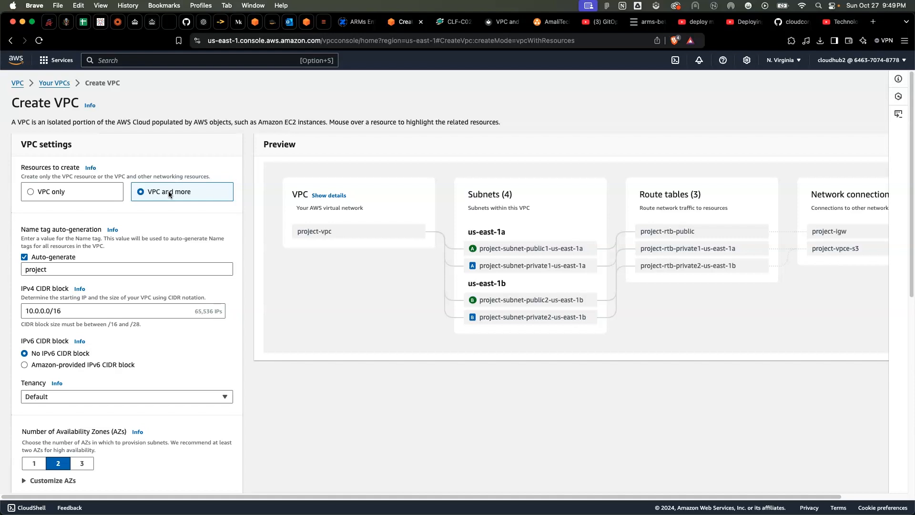
{"action": "left_click", "coordinate": [30, 193]}
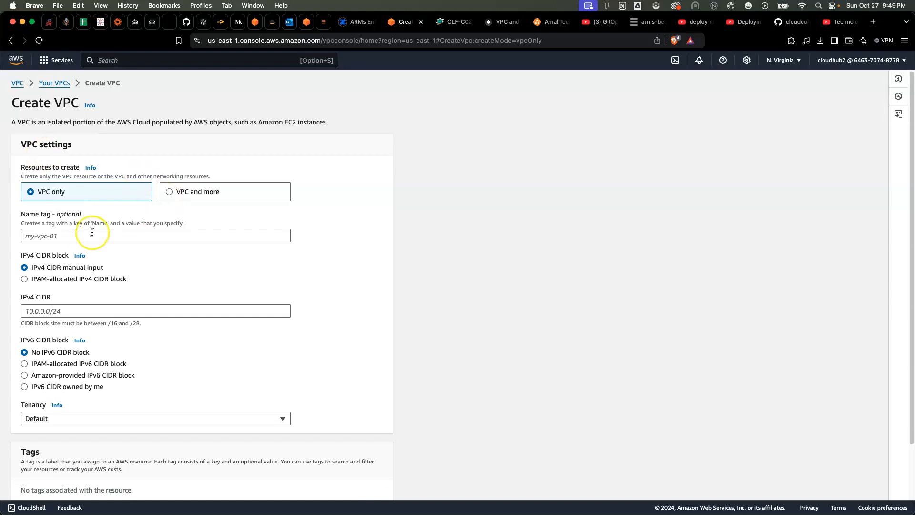
Set the new VPC's name tag to 3-tier-demo
{"action": "left_click", "coordinate": [36, 237]}
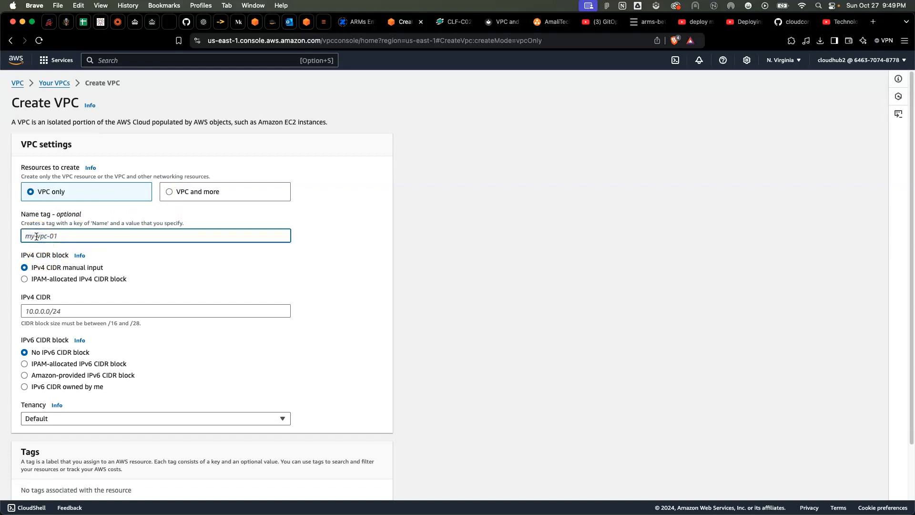
{"action": "type", "text": "3"}
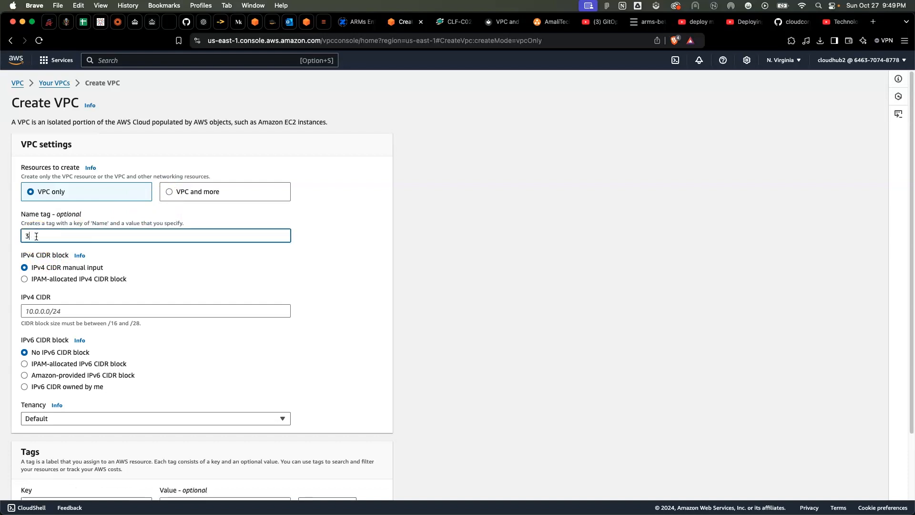
{"action": "type", "text": "-tier-demo"}
{"action": "left_click", "coordinate": [36, 240]}
Set the VPC's manually entered IPv4 CIDR block to 10.10.0.0/16
{"action": "scroll", "coordinate": [96, 255], "scroll_direction": "down", "scroll_amount": 2}
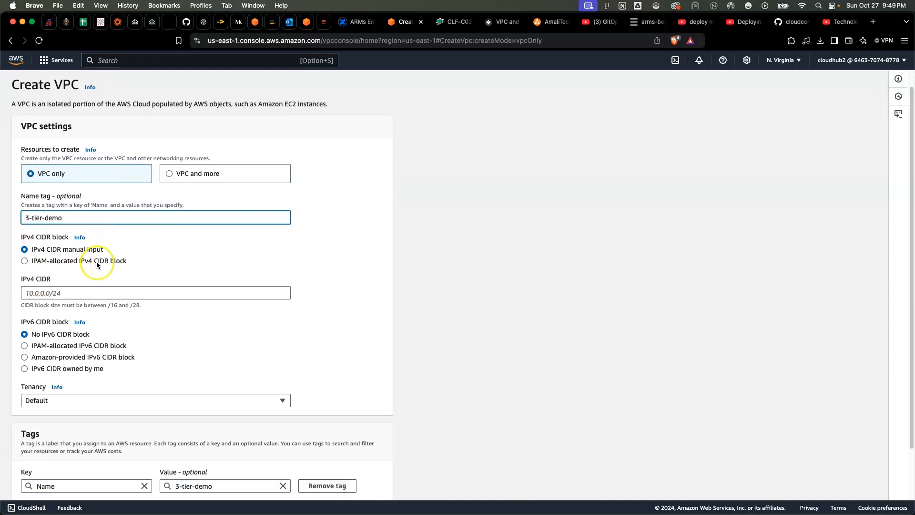
{"action": "left_click", "coordinate": [37, 273]}
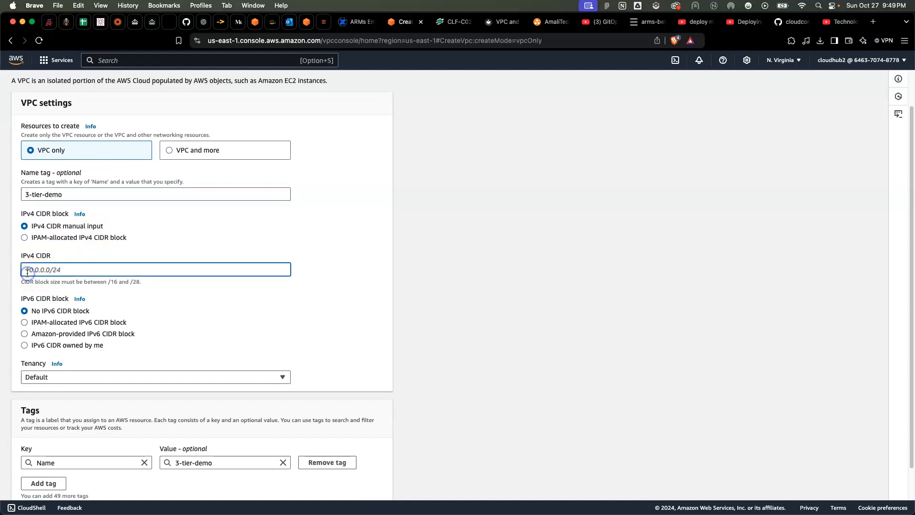
{"action": "type", "text": "10.10"}
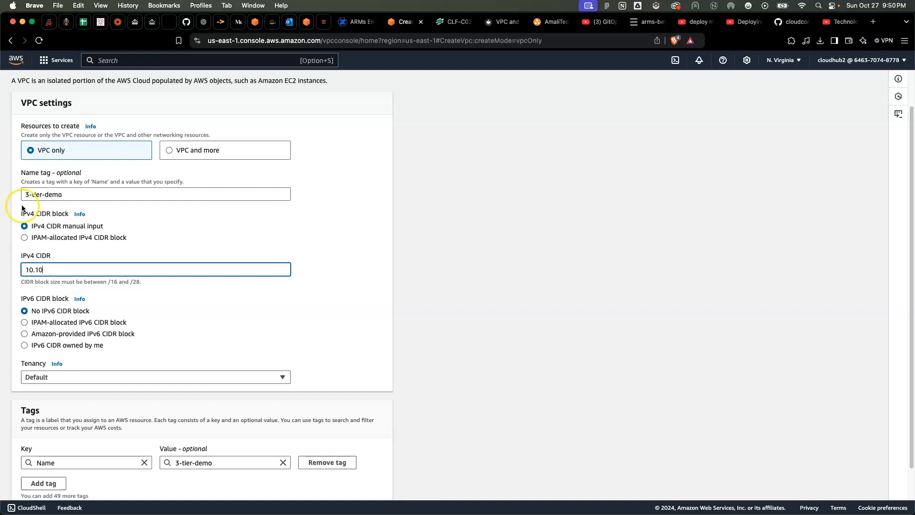
{"action": "type", "text": "0"}
{"action": "key", "text": "BackSpace"}
{"action": "type", "text": ".0.0/16"}
{"action": "left_click", "coordinate": [120, 300]}
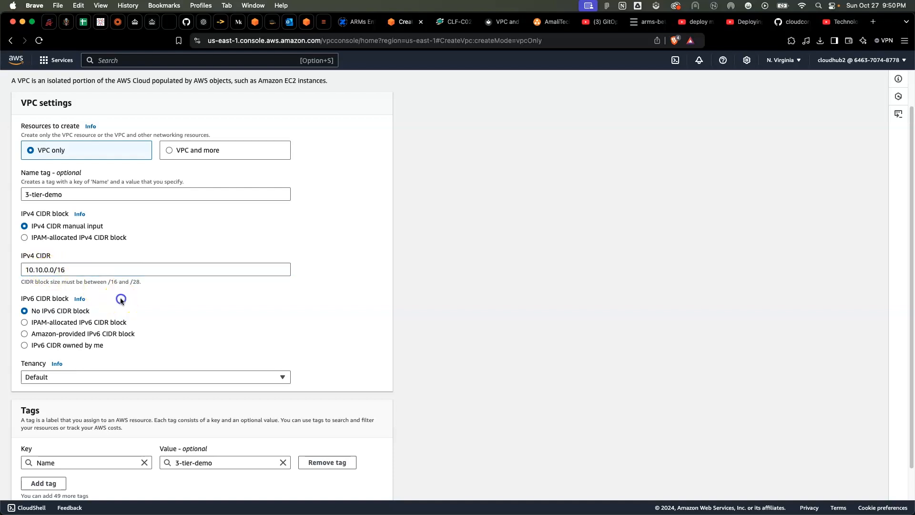
Check the remaining IPv6, tenancy and tag settings at their defaults and create the VPC
{"action": "scroll", "coordinate": [121, 300], "scroll_direction": "down", "scroll_amount": 2}
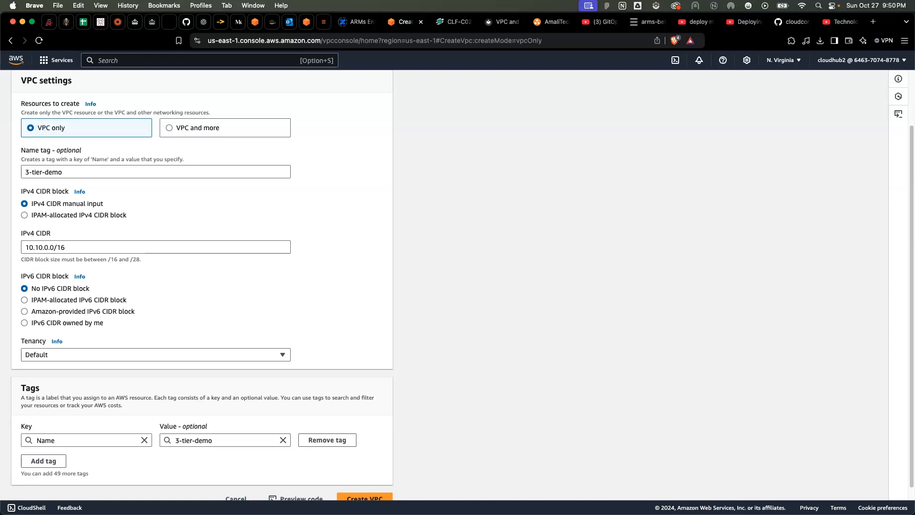
{"action": "scroll", "coordinate": [160, 276], "scroll_direction": "down", "scroll_amount": 1}
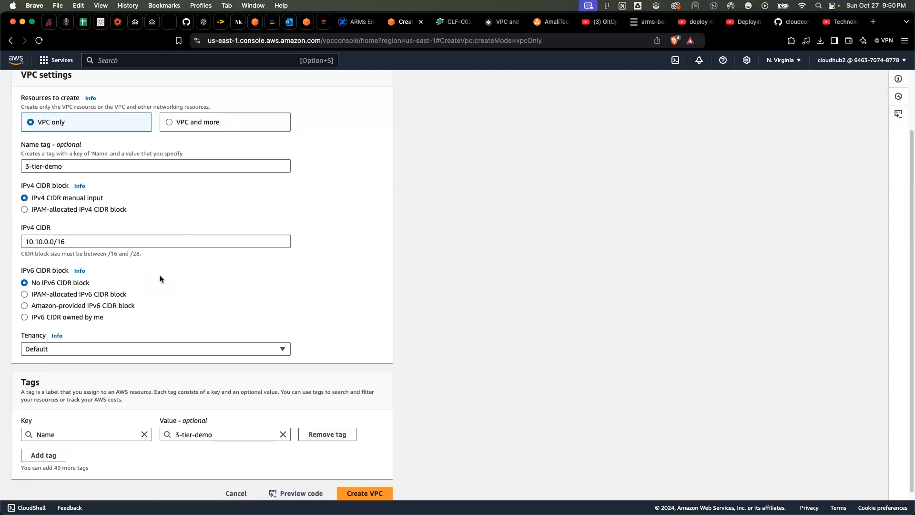
{"action": "scroll", "coordinate": [160, 276], "scroll_direction": "down", "scroll_amount": 1}
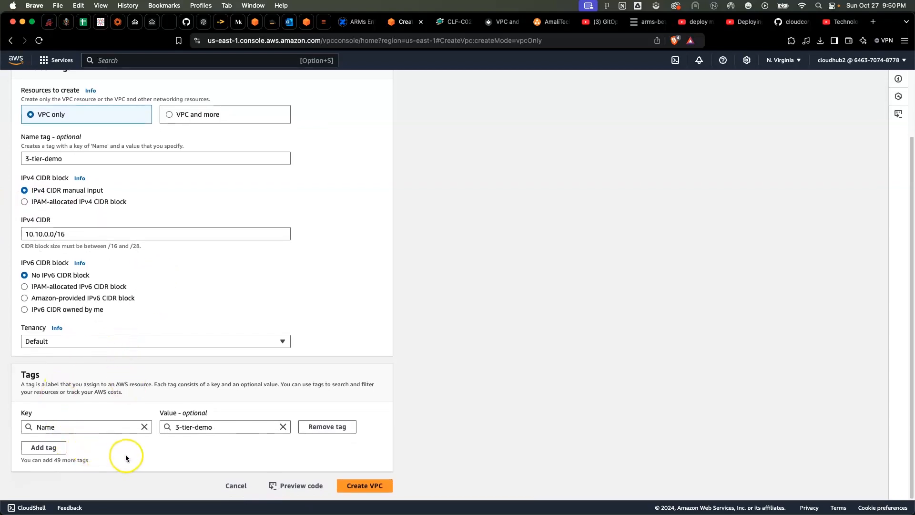
{"action": "left_click", "coordinate": [358, 486]}
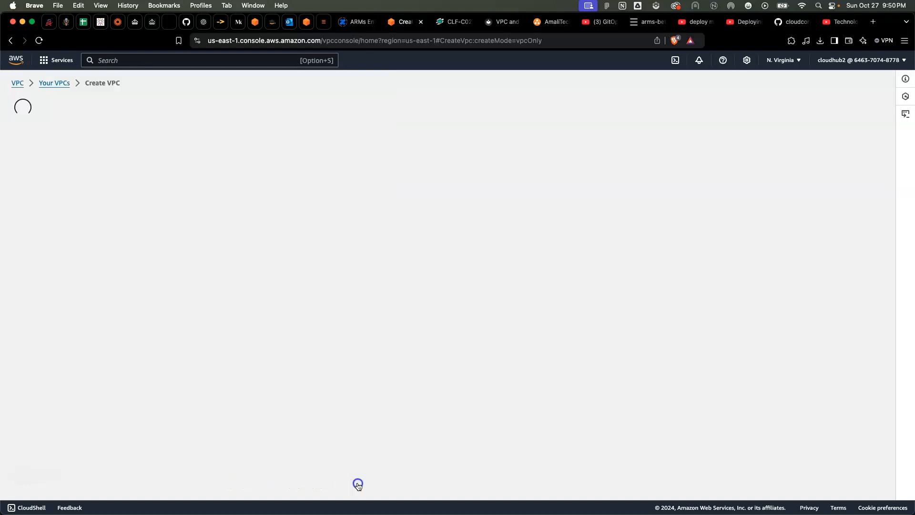
{"action": "left_click", "coordinate": [322, 349]}
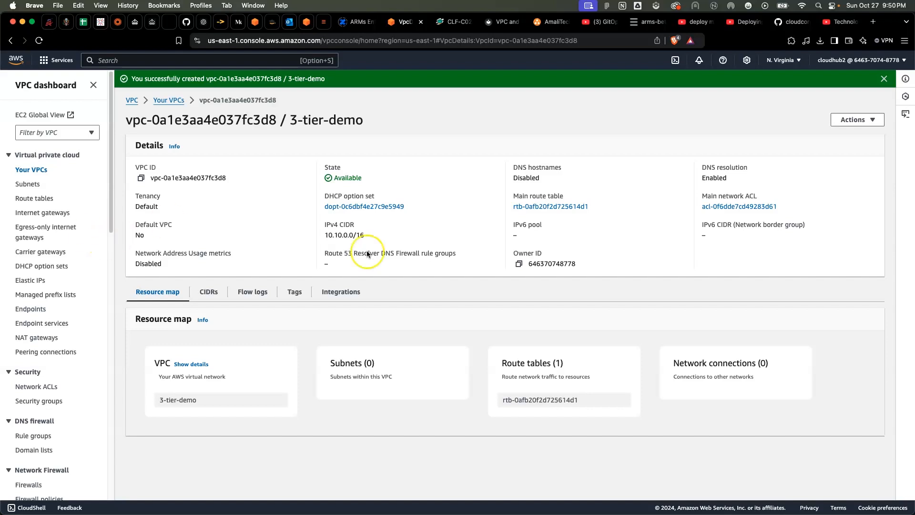
Start creating a subnet and choose the 3-tier-demo VPC for it
{"action": "left_click", "coordinate": [33, 184]}
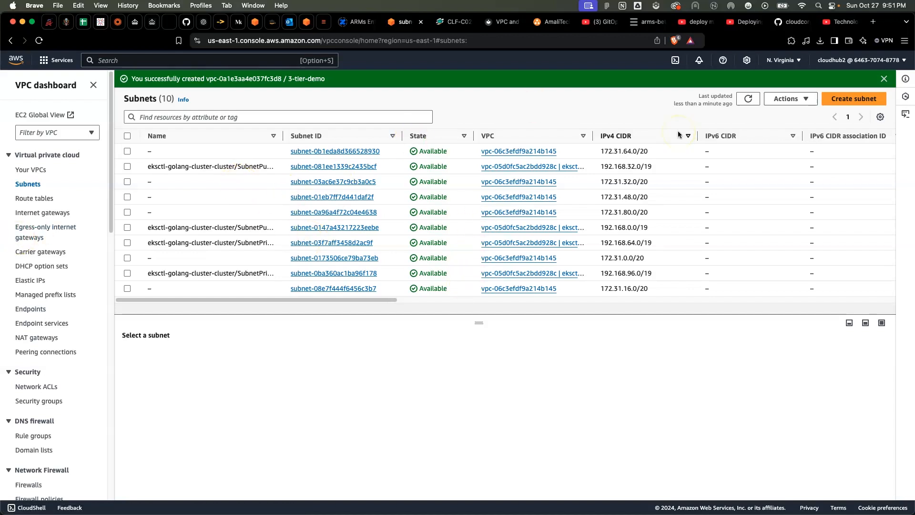
{"action": "left_click", "coordinate": [847, 98]}
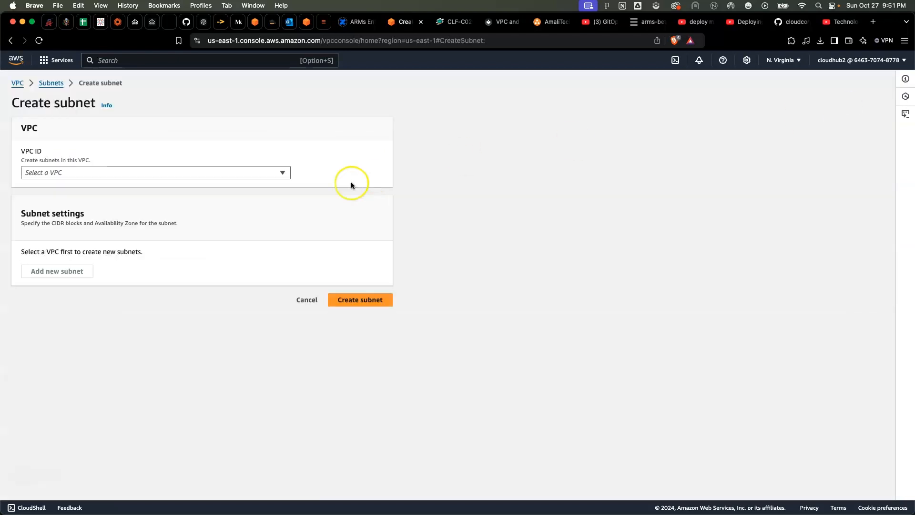
{"action": "left_click", "coordinate": [124, 170]}
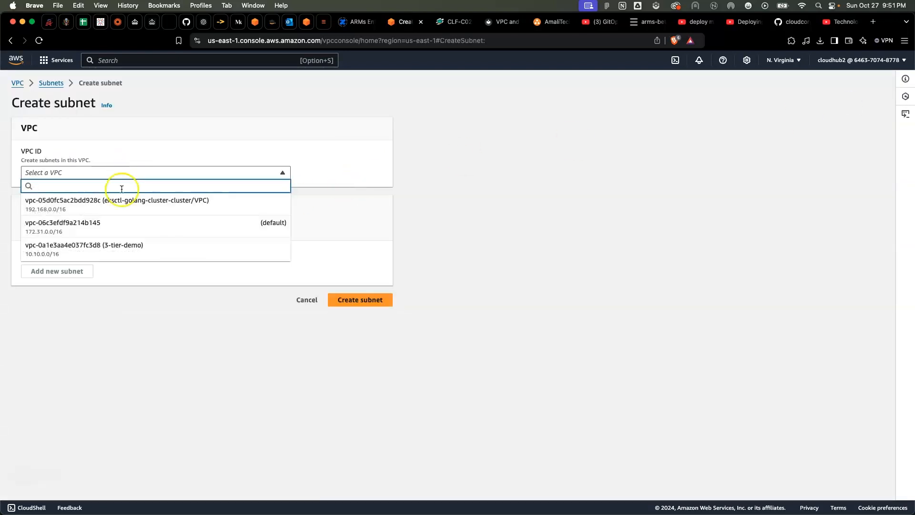
{"action": "left_click", "coordinate": [121, 249]}
Name the first subnet 3-tier-pub-1
{"action": "scroll", "coordinate": [216, 221], "scroll_direction": "down", "scroll_amount": 5}
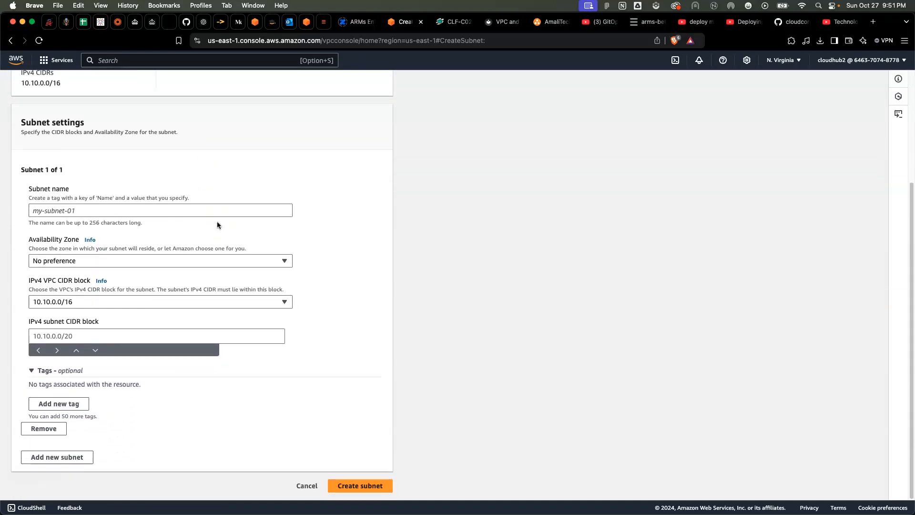
{"action": "left_click", "coordinate": [34, 211]}
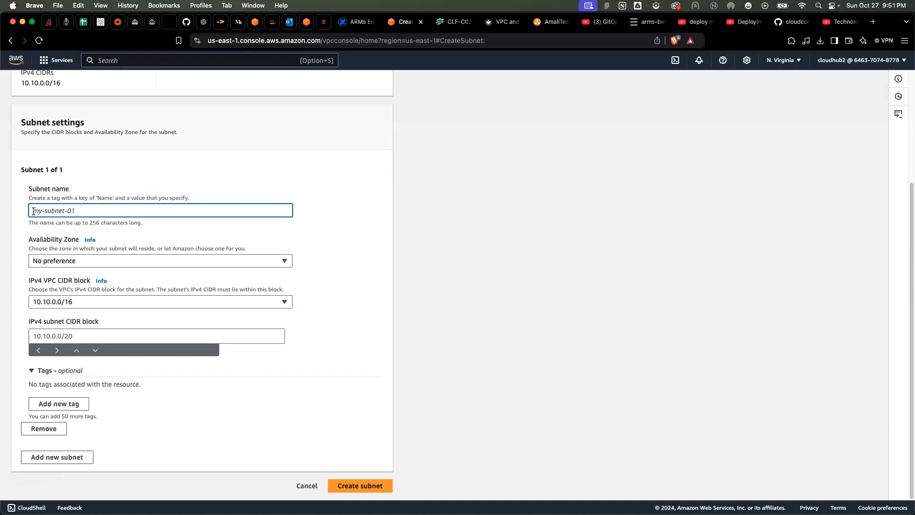
{"action": "type", "text": "3-tieer"}
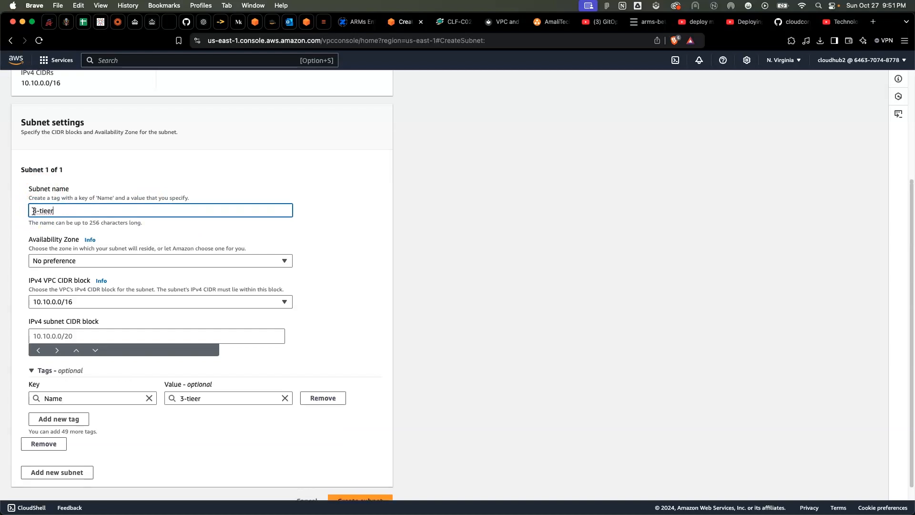
{"action": "key", "text": "BackSpace"}
{"action": "key", "text": "BackSpace"}
{"action": "type", "text": "r-pub-1"}
{"action": "scroll", "coordinate": [88, 263], "scroll_direction": "down", "scroll_amount": 1}
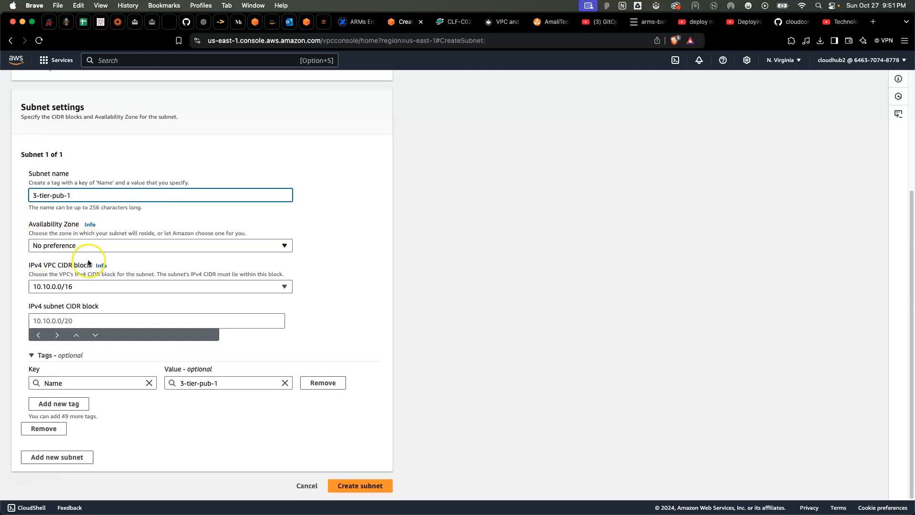
Set the 3-tier-pub-1 subnet's Availability Zone to us-east-1a and its IPv4 subnet CIDR block to 10.10.1.0/24
{"action": "left_click", "coordinate": [88, 245]}
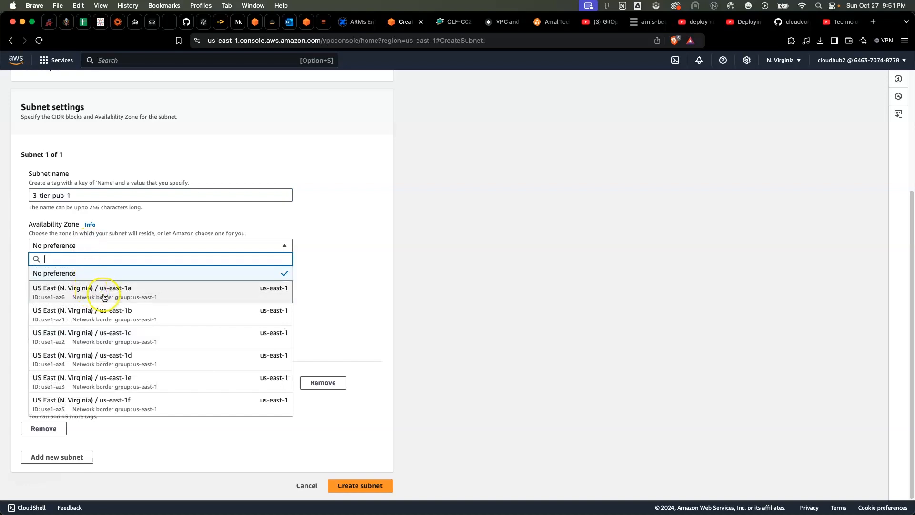
{"action": "left_click", "coordinate": [138, 297]}
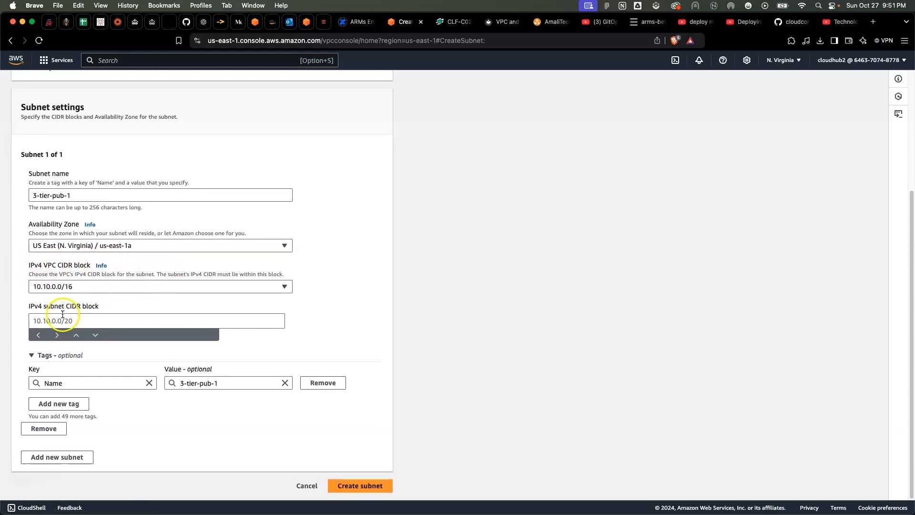
{"action": "left_click", "coordinate": [35, 322]}
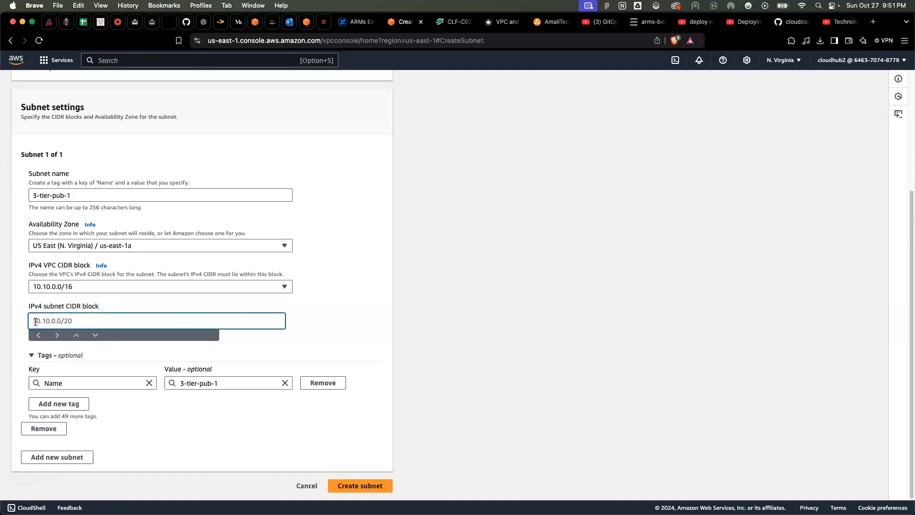
{"action": "type", "text": "10.10.1.0/24"}
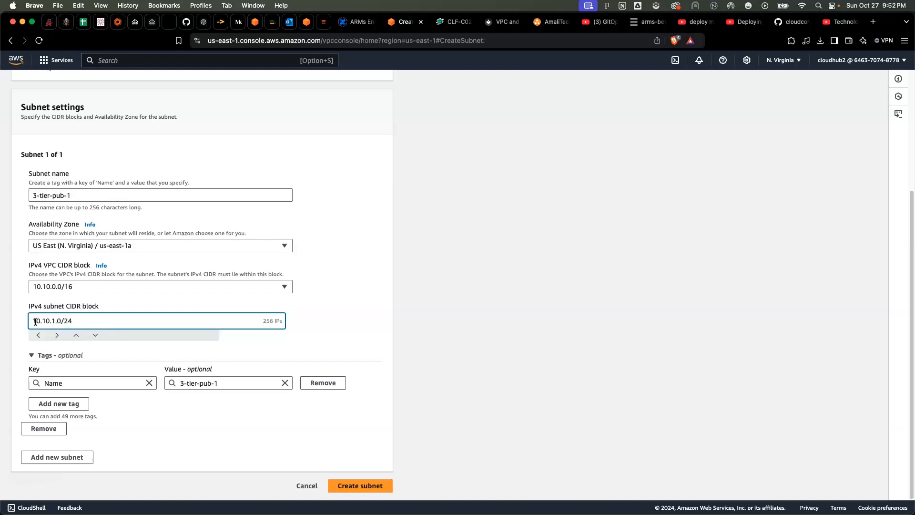
{"action": "left_click", "coordinate": [306, 347]}
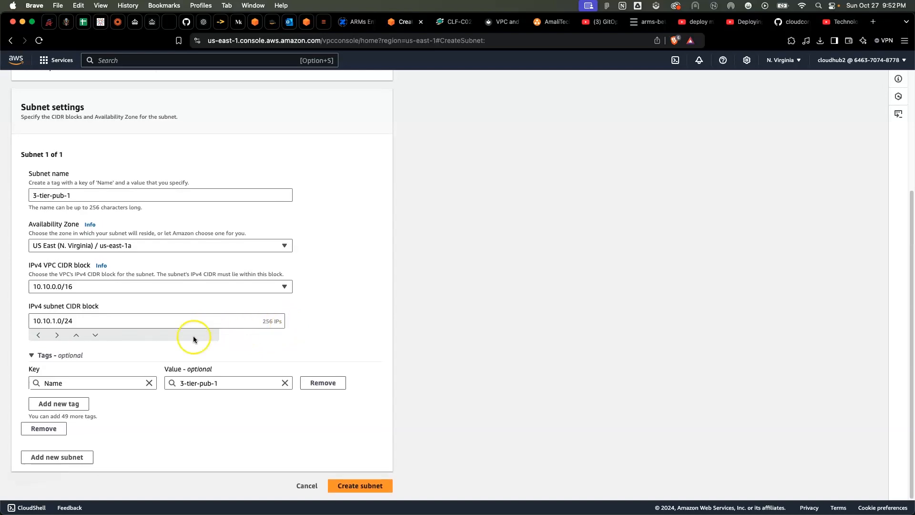
Add a second subnet named 3-tier-pub-2 in the us-east-1b Availability Zone
{"action": "left_click", "coordinate": [57, 462]}
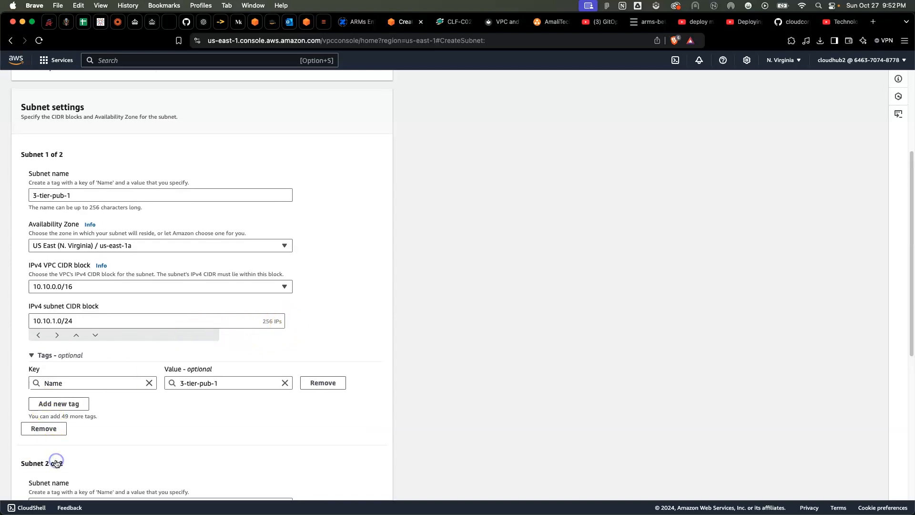
{"action": "scroll", "coordinate": [150, 381], "scroll_direction": "down", "scroll_amount": 6}
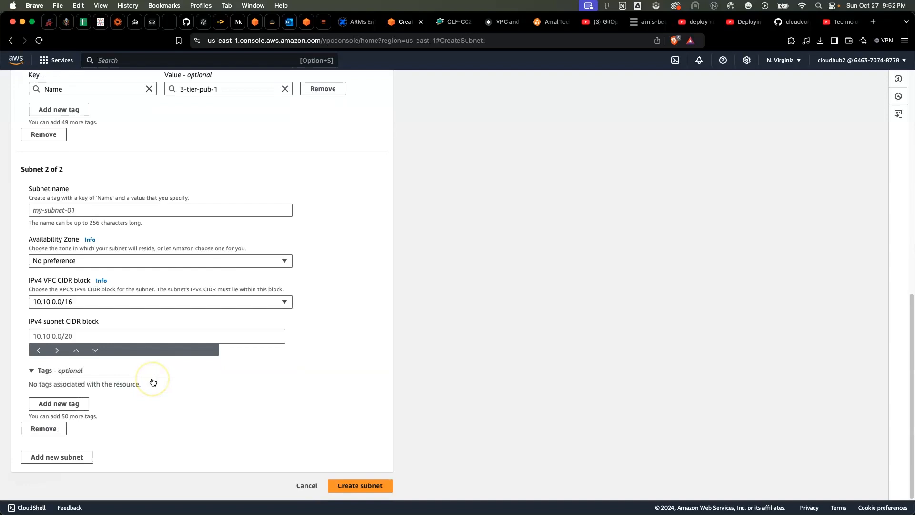
{"action": "left_click", "coordinate": [31, 209]}
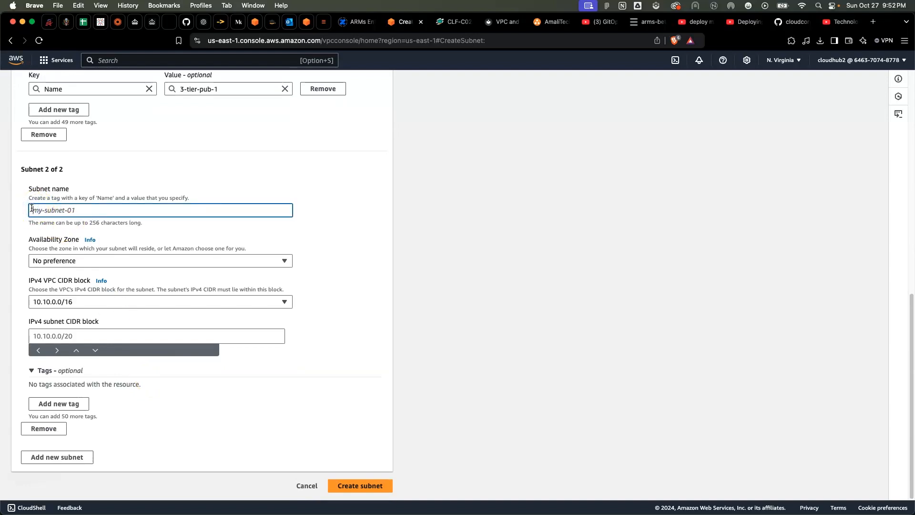
{"action": "type", "text": "3-t"}
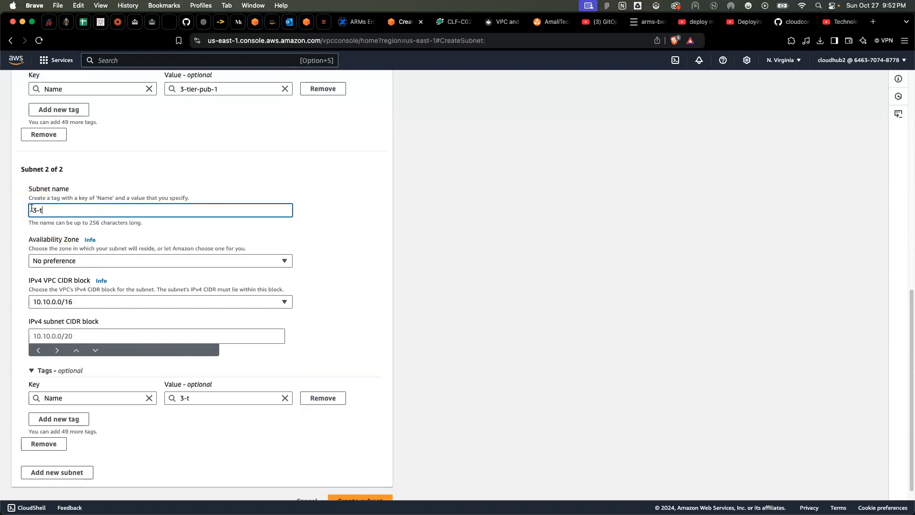
{"action": "type", "text": "ier-pub-2"}
{"action": "left_click", "coordinate": [84, 262]}
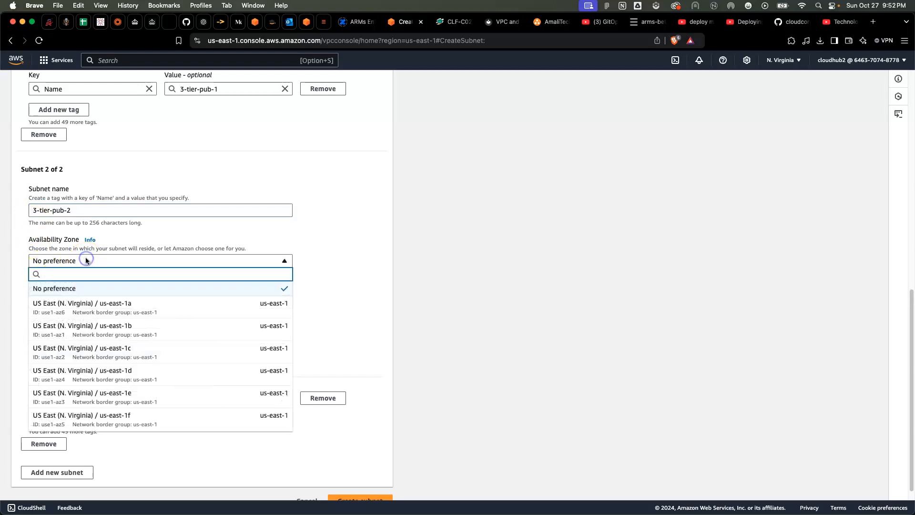
{"action": "left_click", "coordinate": [121, 337]}
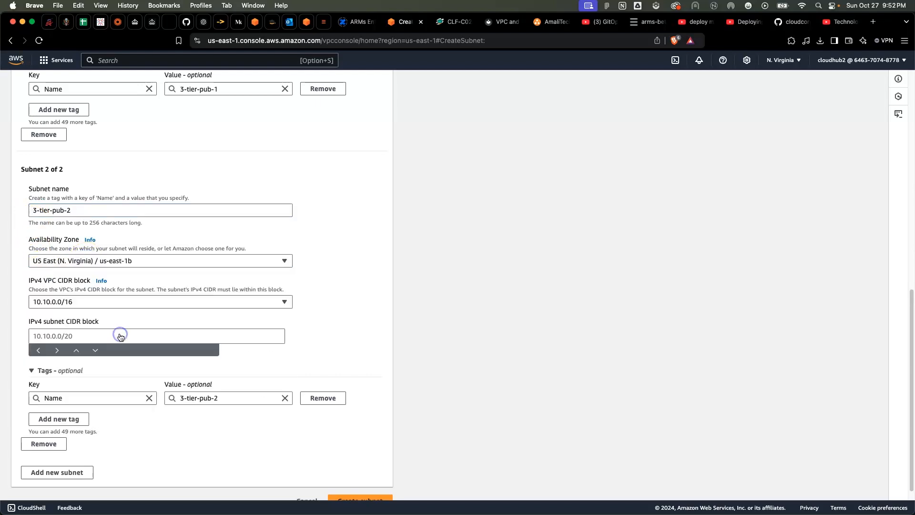
Set the 3-tier-pub-2 subnet's IPv4 CIDR block to 10.10.2.0/24
{"action": "scroll", "coordinate": [171, 307], "scroll_direction": "down", "scroll_amount": 1}
{"action": "left_click", "coordinate": [48, 318]}
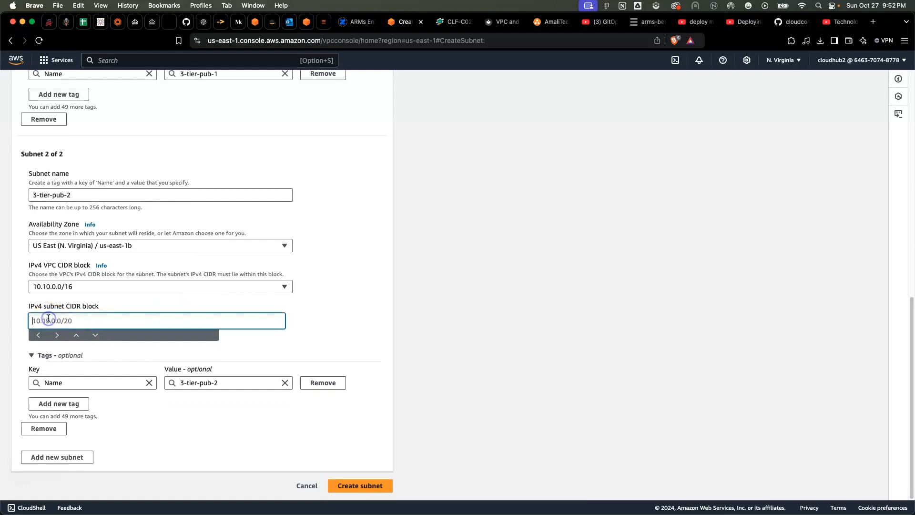
{"action": "type", "text": "10.10.2.0"}
{"action": "key", "text": "BackSpace"}
{"action": "key", "text": "BackSpace"}
{"action": "type", "text": "0/24"}
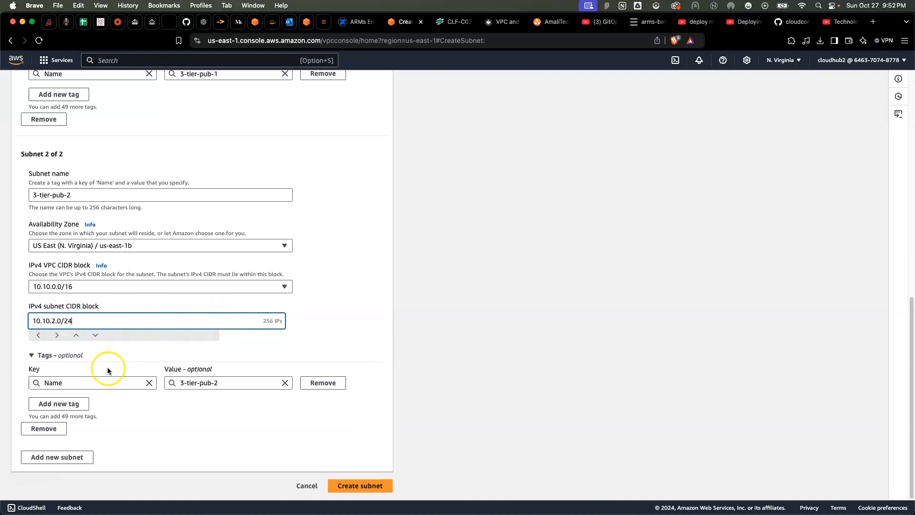
Add a third subnet named 3-tier-priv-1 in the us-east-1a Availability Zone
{"action": "left_click", "coordinate": [67, 457]}
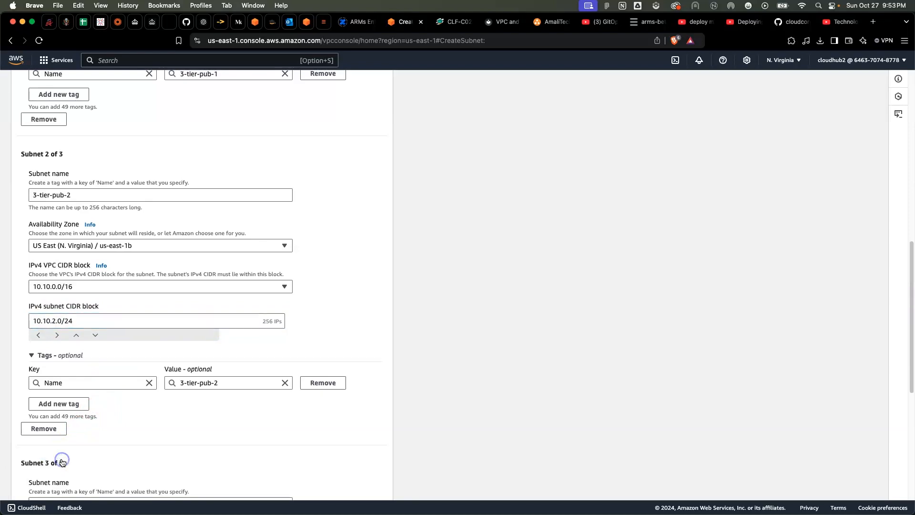
{"action": "scroll", "coordinate": [162, 368], "scroll_direction": "down", "scroll_amount": 1}
{"action": "scroll", "coordinate": [162, 365], "scroll_direction": "down", "scroll_amount": 5}
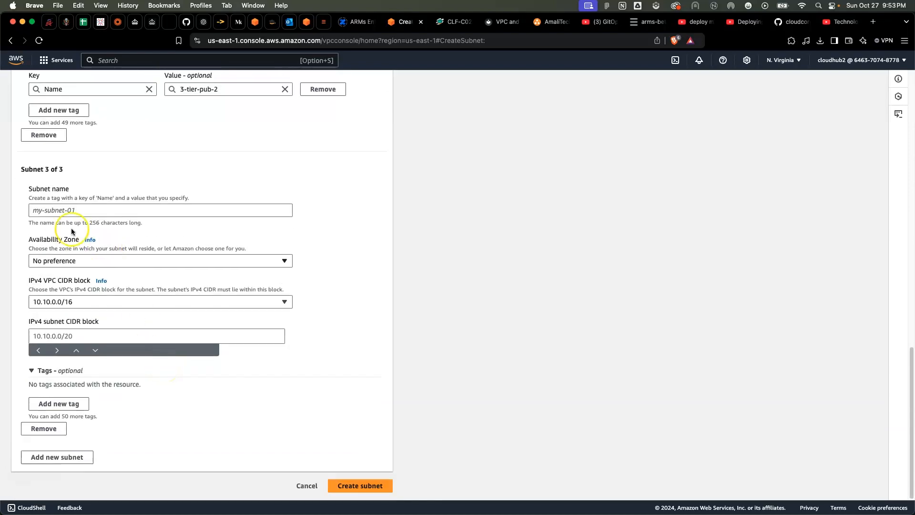
{"action": "left_click", "coordinate": [53, 212]}
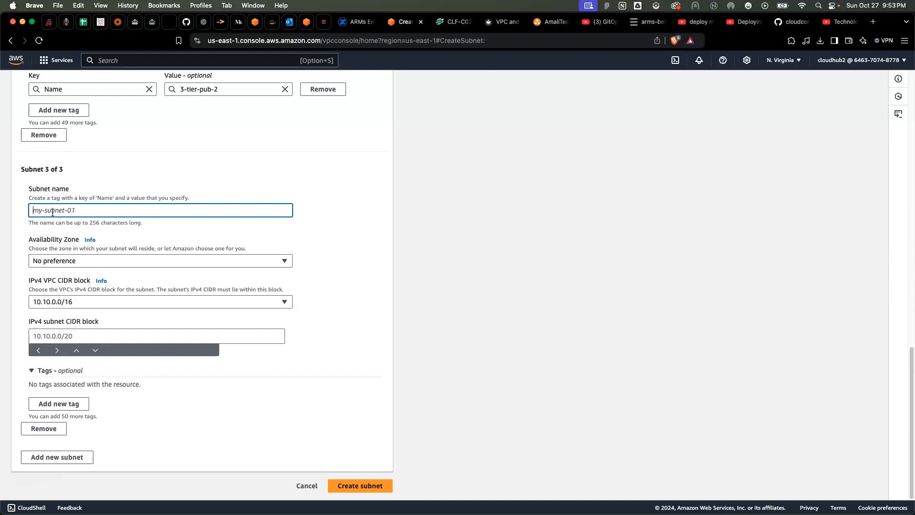
{"action": "type", "text": "3-"}
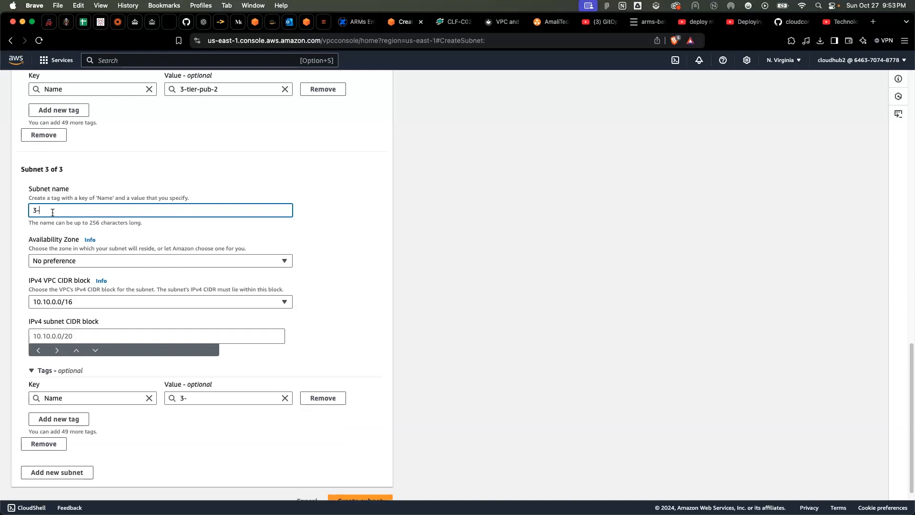
{"action": "type", "text": "tier-priv-1"}
{"action": "left_click", "coordinate": [71, 261]}
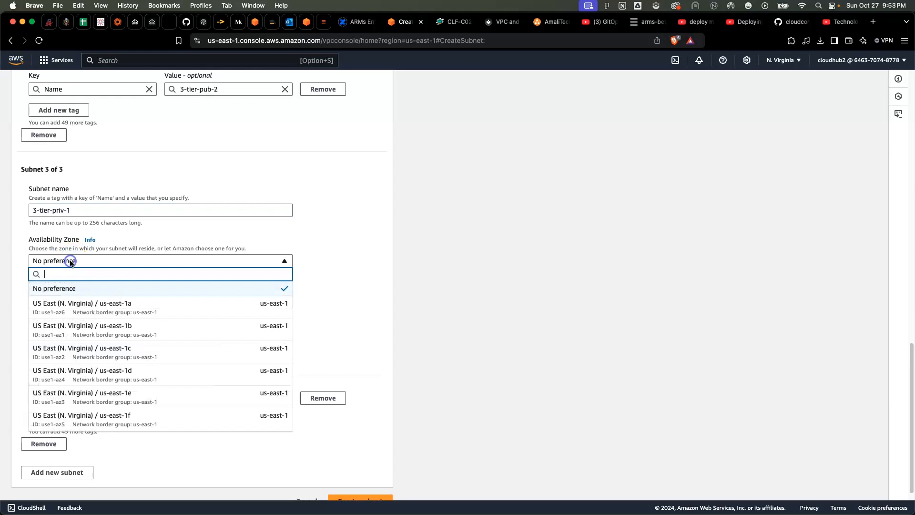
{"action": "left_click", "coordinate": [129, 313]}
Set the 3-tier-priv-1 subnet's IPv4 CIDR block to 10.10.3.0/24
{"action": "scroll", "coordinate": [104, 309], "scroll_direction": "down", "scroll_amount": 1}
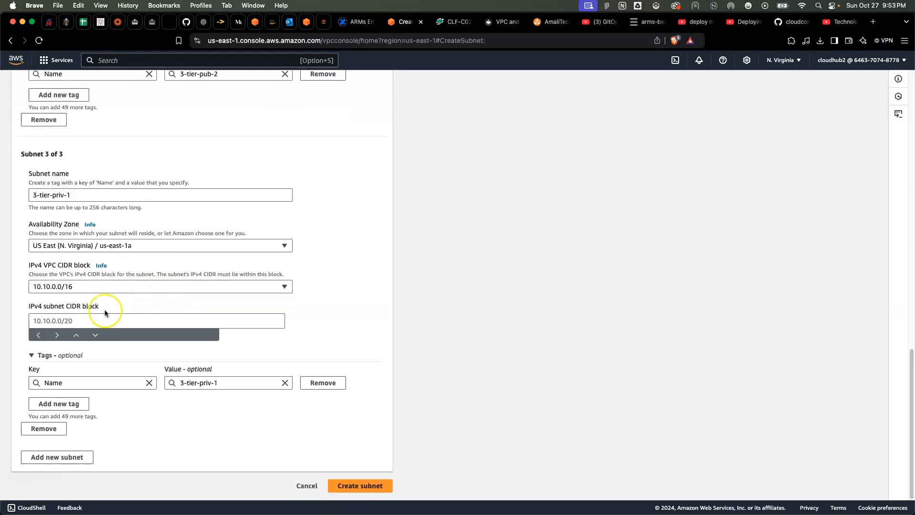
{"action": "left_click", "coordinate": [53, 324]}
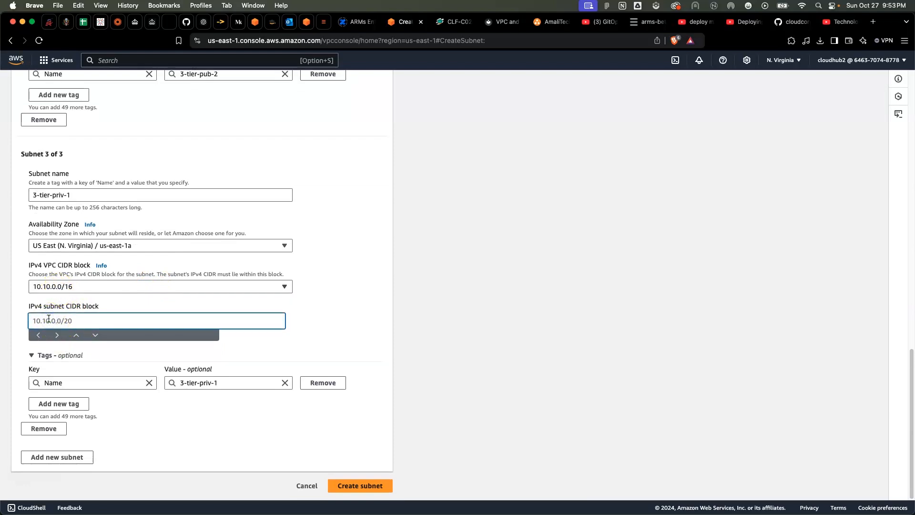
{"action": "type", "text": "10.10.3.0/24"}
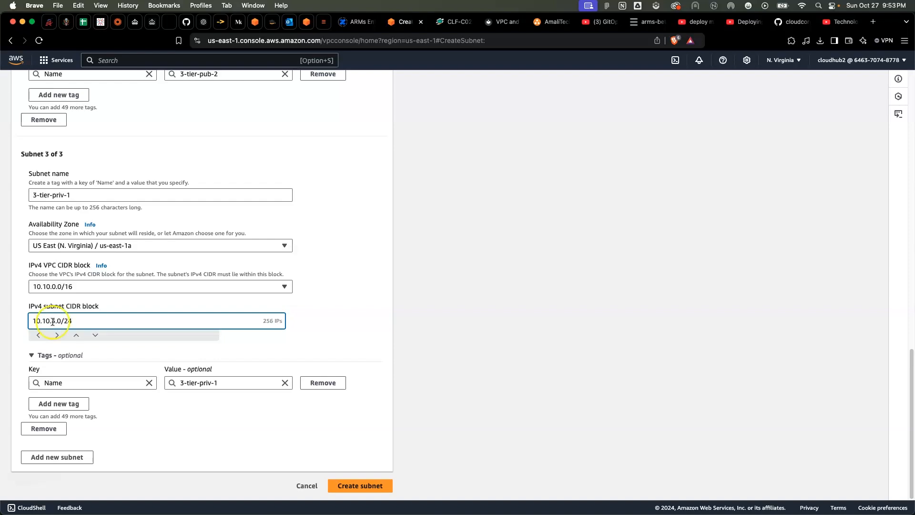
Add a fourth subnet and name it 3-tier-priv-2
{"action": "scroll", "coordinate": [119, 348], "scroll_direction": "down", "scroll_amount": 1}
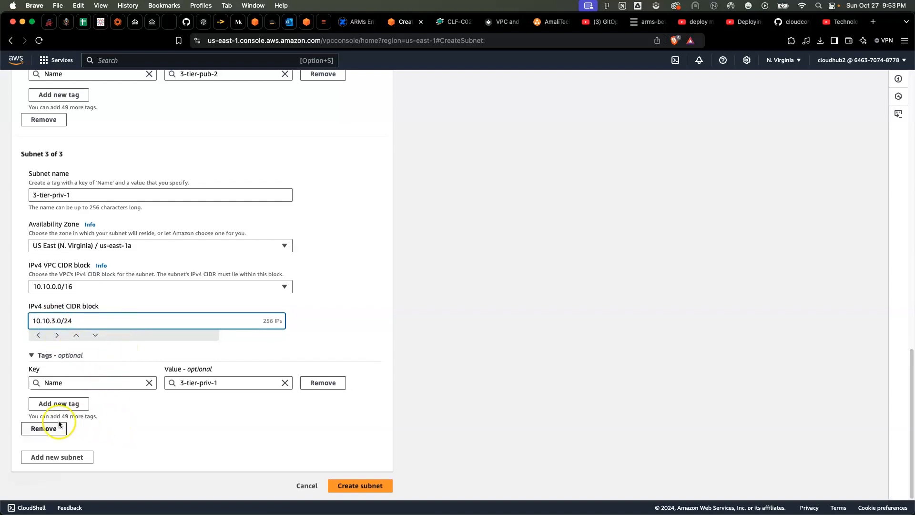
{"action": "left_click", "coordinate": [52, 456]}
{"action": "scroll", "coordinate": [128, 328], "scroll_direction": "down", "scroll_amount": 5}
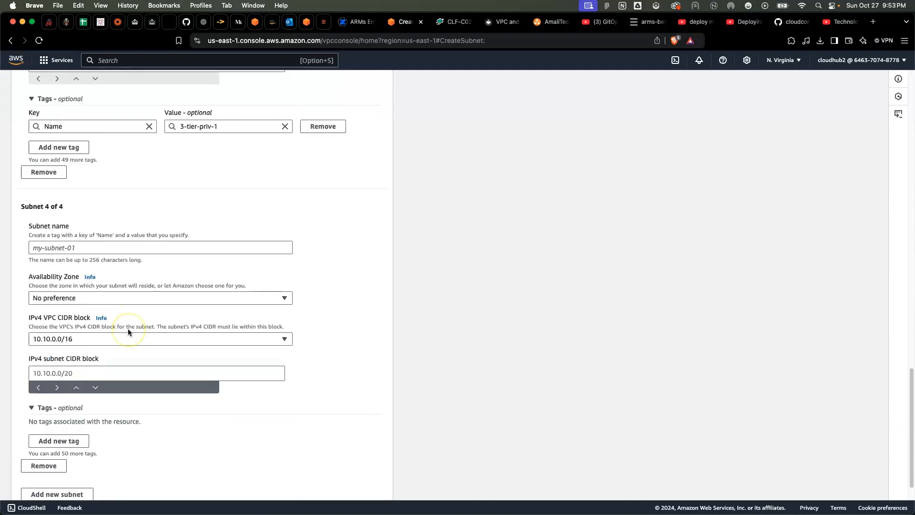
{"action": "left_click", "coordinate": [59, 247]}
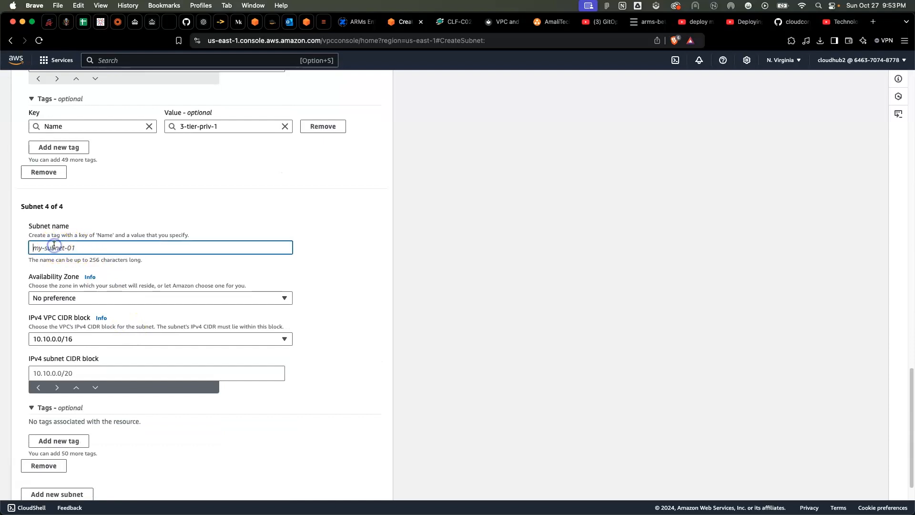
{"action": "type", "text": "3-tie"}
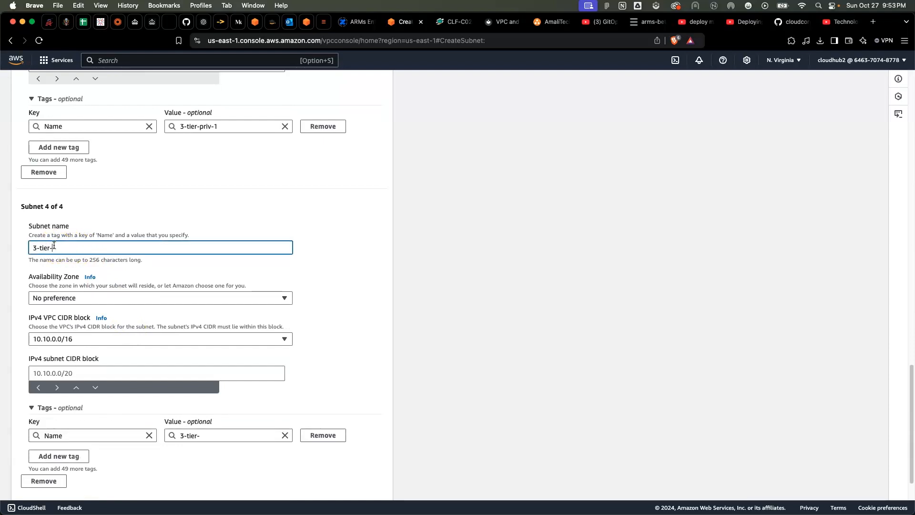
{"action": "type", "text": "r-priv-4"}
{"action": "scroll", "coordinate": [118, 310], "scroll_direction": "up", "scroll_amount": 6}
{"action": "scroll", "coordinate": [119, 315], "scroll_direction": "down", "scroll_amount": 3}
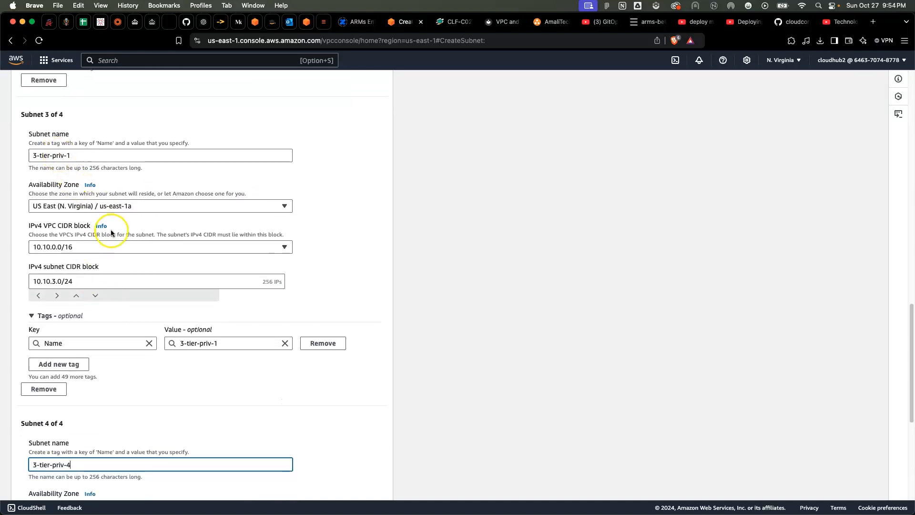
{"action": "scroll", "coordinate": [154, 180], "scroll_direction": "down", "scroll_amount": 1}
{"action": "scroll", "coordinate": [154, 179], "scroll_direction": "down", "scroll_amount": 7}
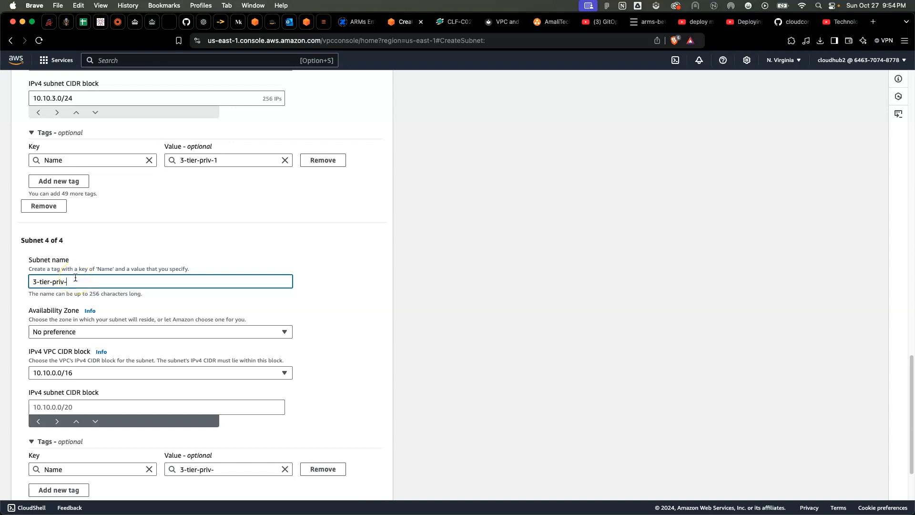
{"action": "type", "text": "2"}
{"action": "scroll", "coordinate": [111, 341], "scroll_direction": "down", "scroll_amount": 3}
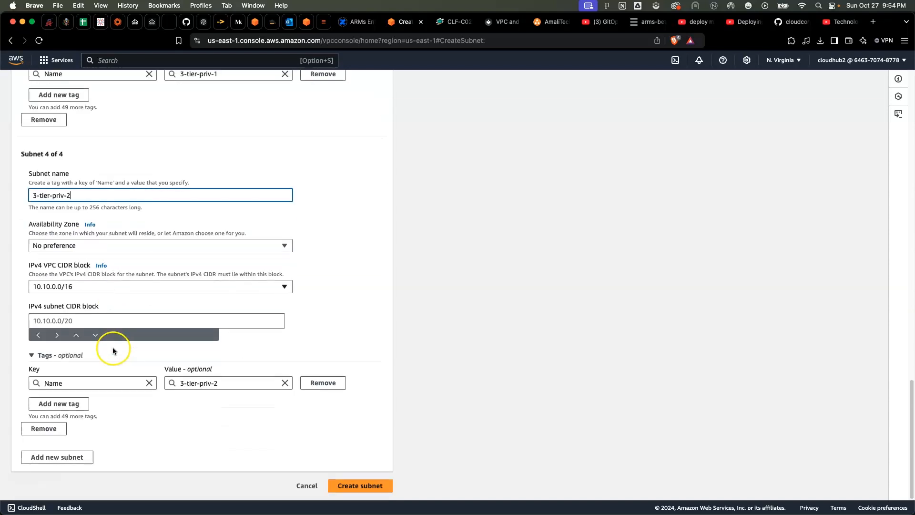
Set the 3-tier-priv-2 subnet's Availability Zone to us-east-1b and its IPv4 subnet CIDR block to 10.10.4.0/24
{"action": "left_click", "coordinate": [91, 245]}
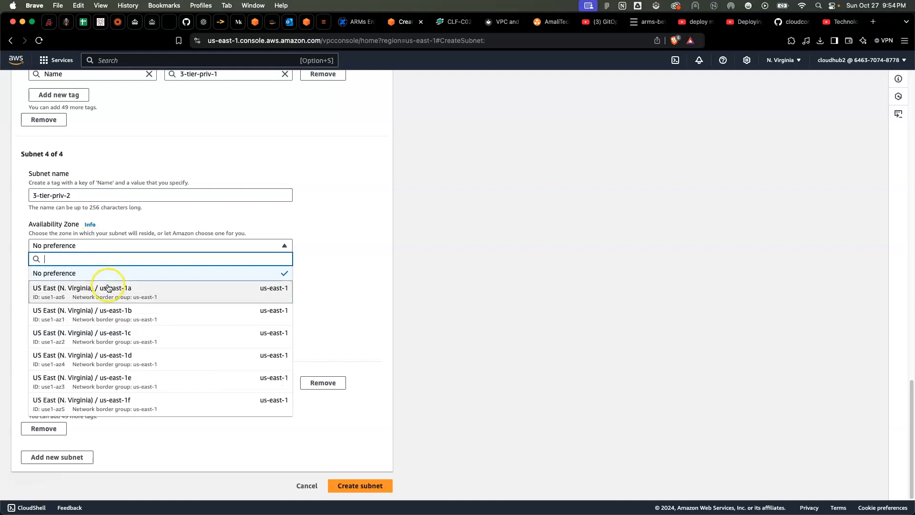
{"action": "left_click", "coordinate": [132, 314]}
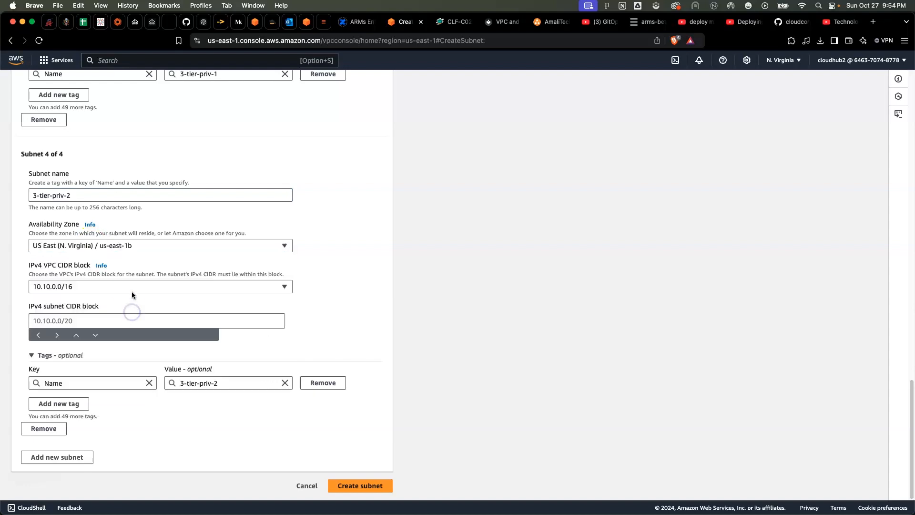
{"action": "left_click", "coordinate": [42, 319]}
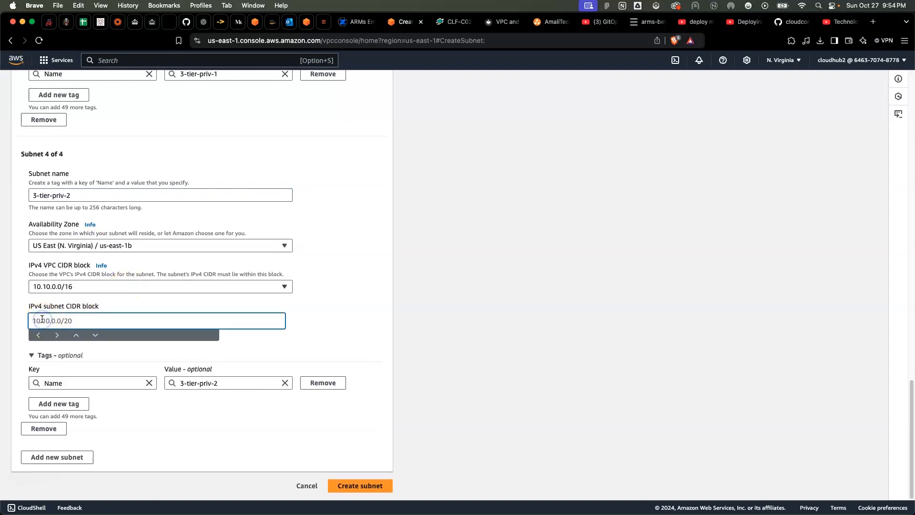
{"action": "type", "text": "10.10."}
{"action": "scroll", "coordinate": [42, 320], "scroll_direction": "up", "scroll_amount": 2}
{"action": "type", "text": "4"}
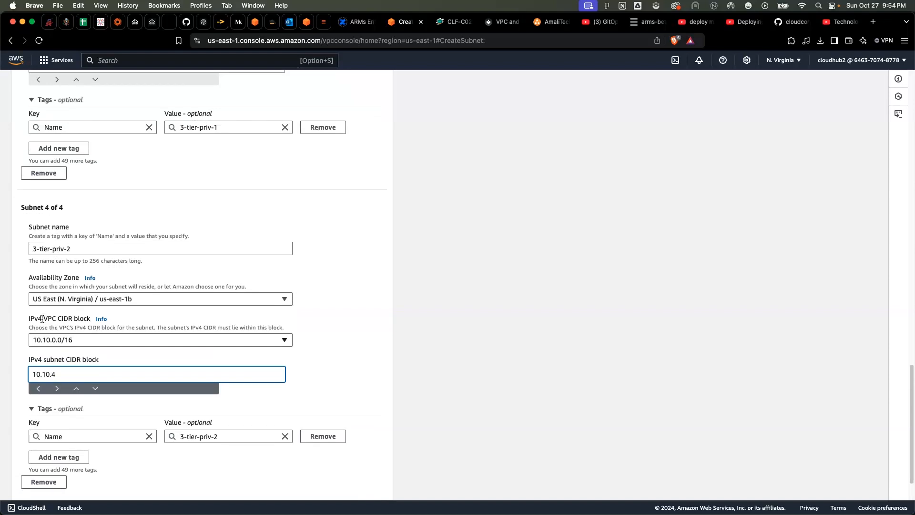
{"action": "type", "text": ".0/24"}
{"action": "scroll", "coordinate": [131, 353], "scroll_direction": "up", "scroll_amount": 3}
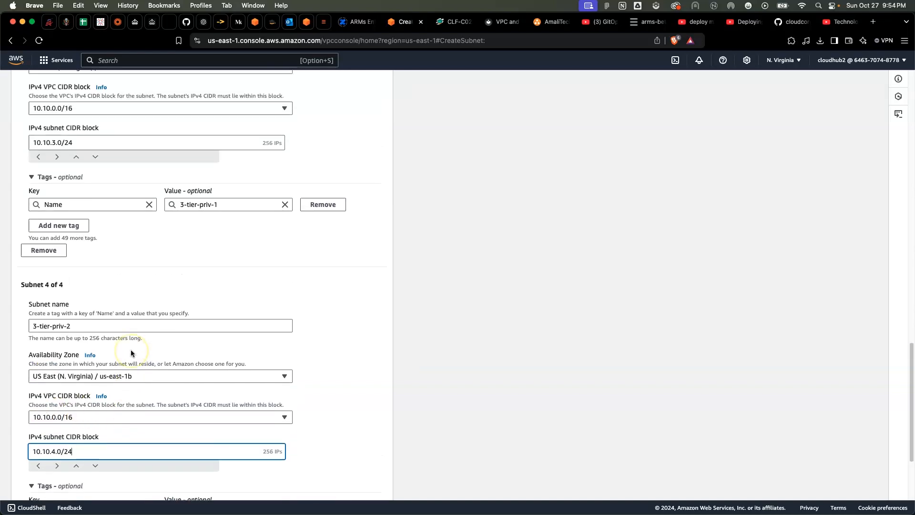
{"action": "scroll", "coordinate": [131, 354], "scroll_direction": "up", "scroll_amount": 2}
{"action": "scroll", "coordinate": [131, 353], "scroll_direction": "down", "scroll_amount": 6}
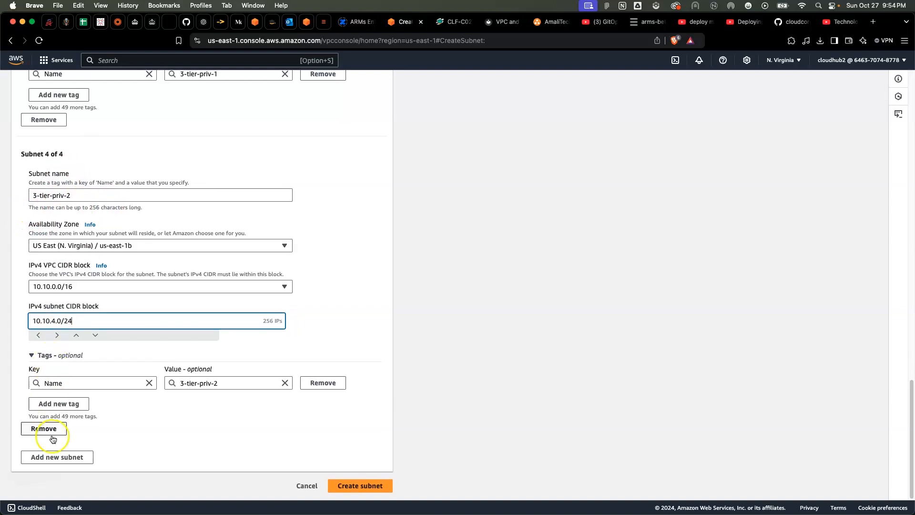
Add a fifth subnet and name it 3-tier-priv-3
{"action": "left_click", "coordinate": [56, 457]}
{"action": "scroll", "coordinate": [79, 390], "scroll_direction": "down", "scroll_amount": 5}
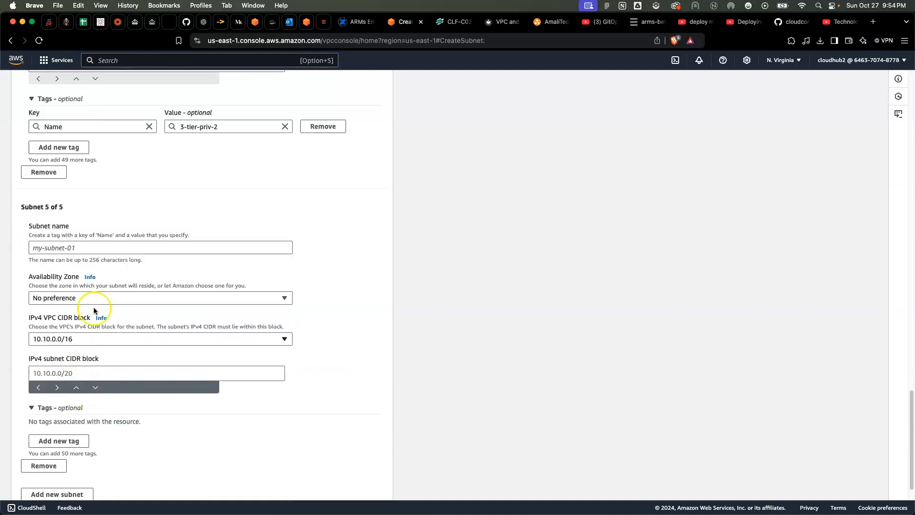
{"action": "left_click", "coordinate": [62, 248]}
{"action": "type", "text": "3"}
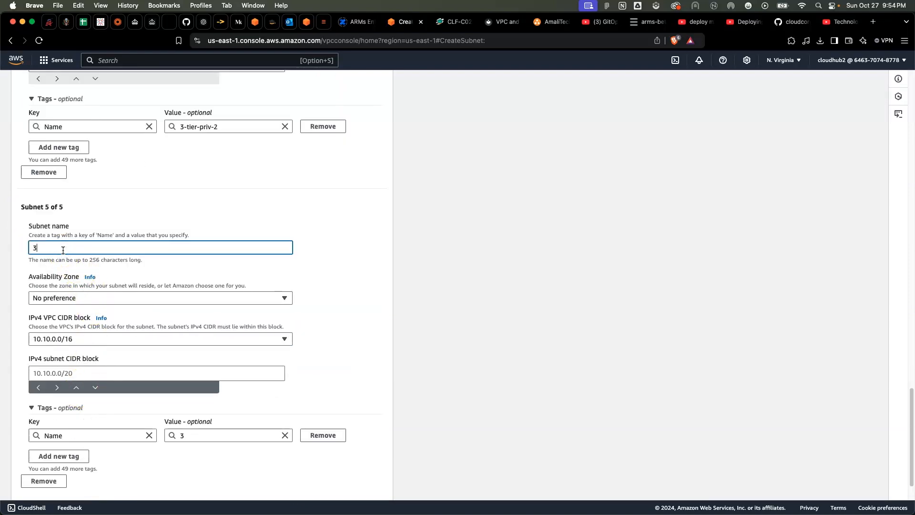
{"action": "type", "text": "-tier-pr"}
{"action": "type", "text": "iv-3"}
Set the 3-tier-priv-3 subnet's Availability Zone to us-east-1a
{"action": "scroll", "coordinate": [97, 322], "scroll_direction": "down", "scroll_amount": 2}
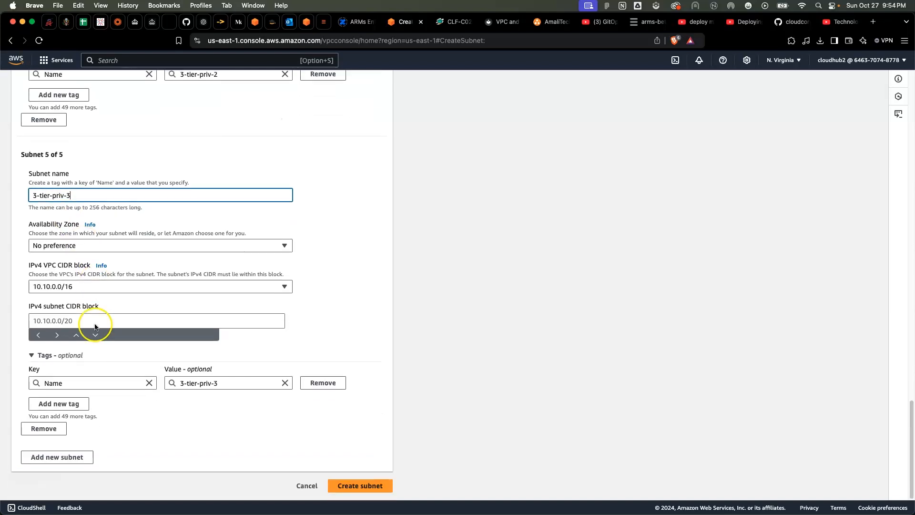
{"action": "left_click", "coordinate": [70, 245]}
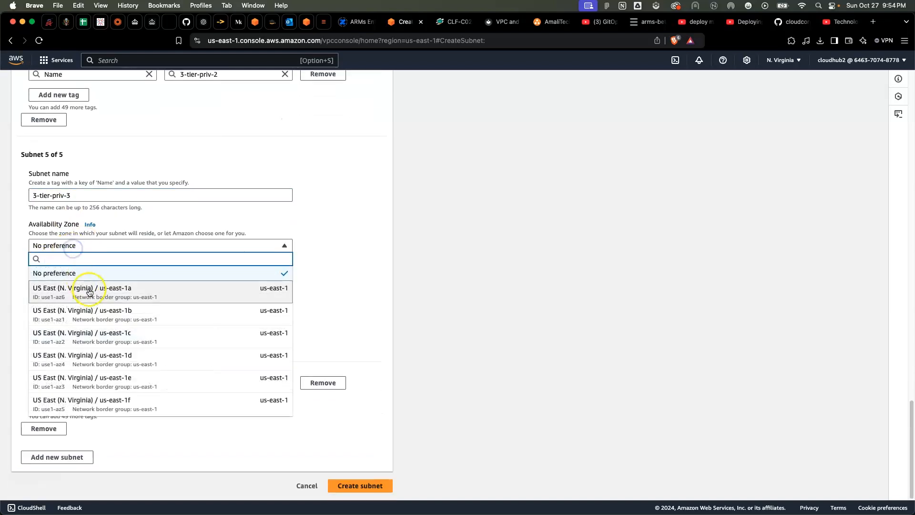
{"action": "left_click", "coordinate": [125, 296]}
Set the 3-tier-priv-3 subnet's IPv4 subnet CIDR block to 10.10.5.0/24
{"action": "scroll", "coordinate": [124, 296], "scroll_direction": "up", "scroll_amount": 7}
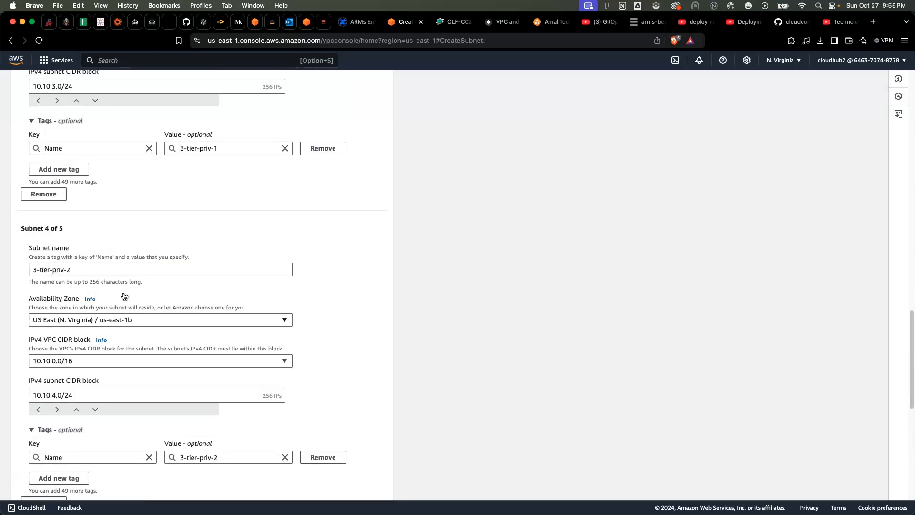
{"action": "scroll", "coordinate": [86, 255], "scroll_direction": "down", "scroll_amount": 1}
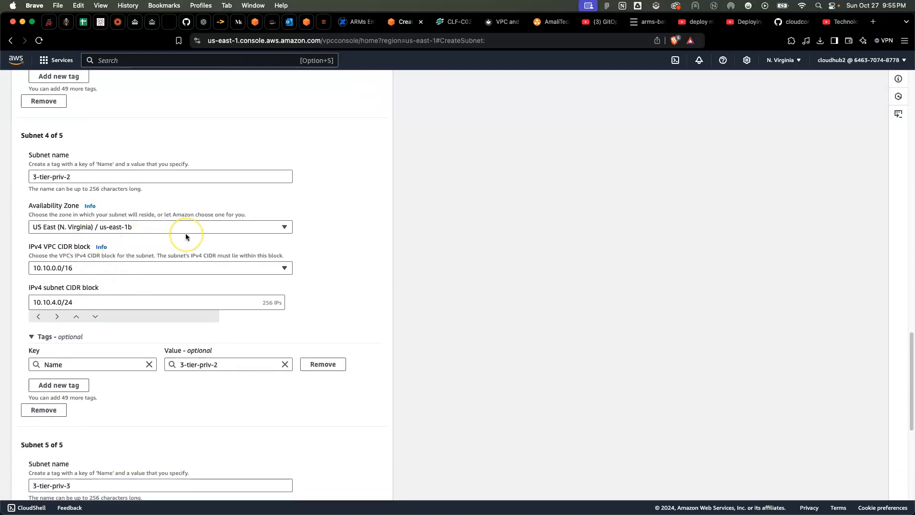
{"action": "scroll", "coordinate": [186, 236], "scroll_direction": "down", "scroll_amount": 3}
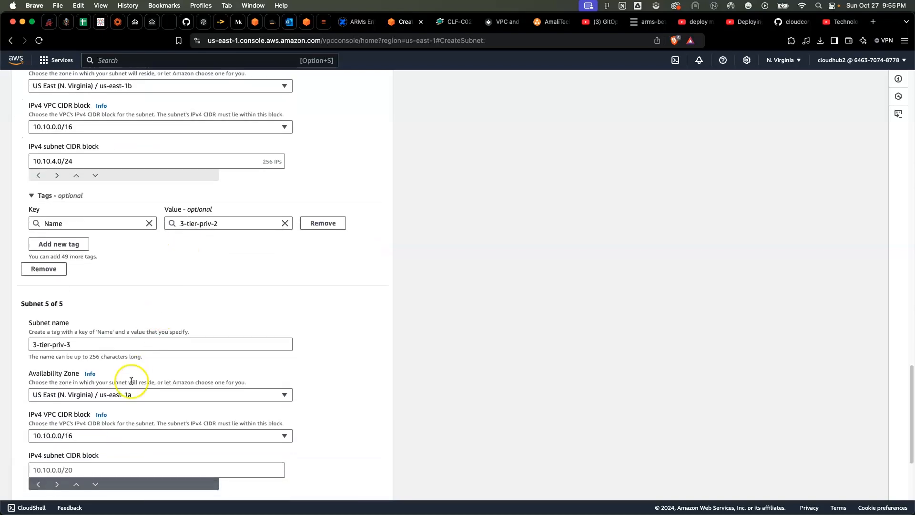
{"action": "scroll", "coordinate": [131, 381], "scroll_direction": "down", "scroll_amount": 3}
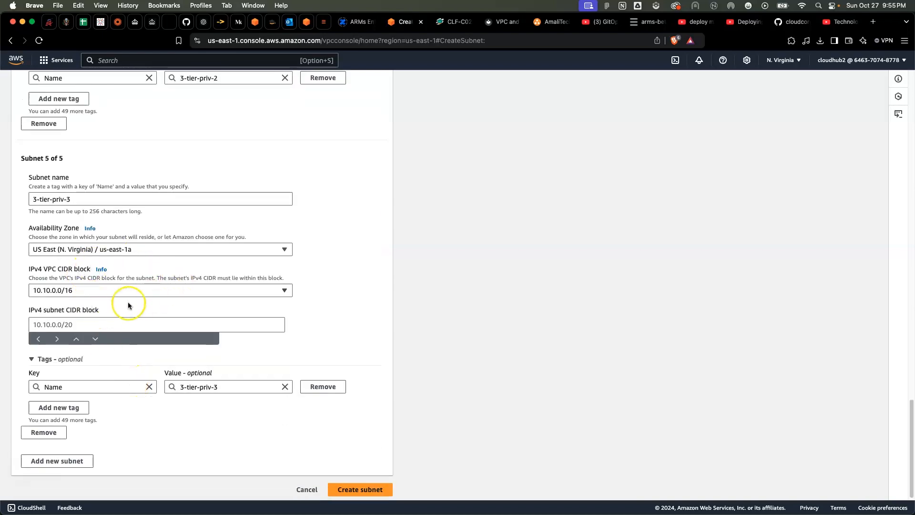
{"action": "left_click", "coordinate": [75, 325]}
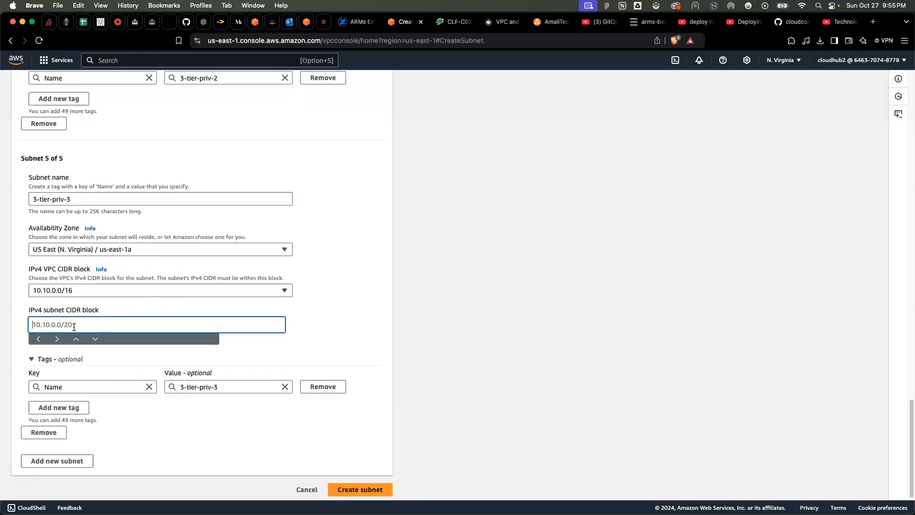
{"action": "type", "text": "10."}
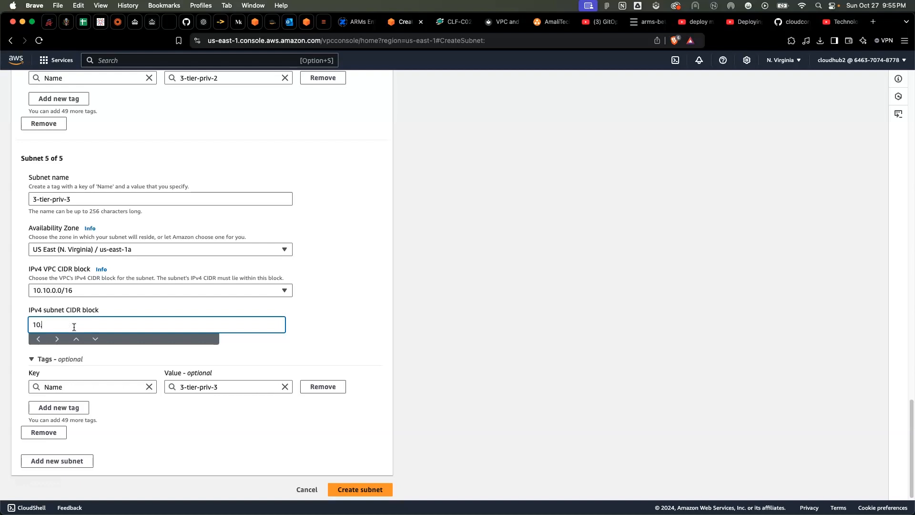
{"action": "type", "text": "10."}
{"action": "scroll", "coordinate": [96, 212], "scroll_direction": "up", "scroll_amount": 5}
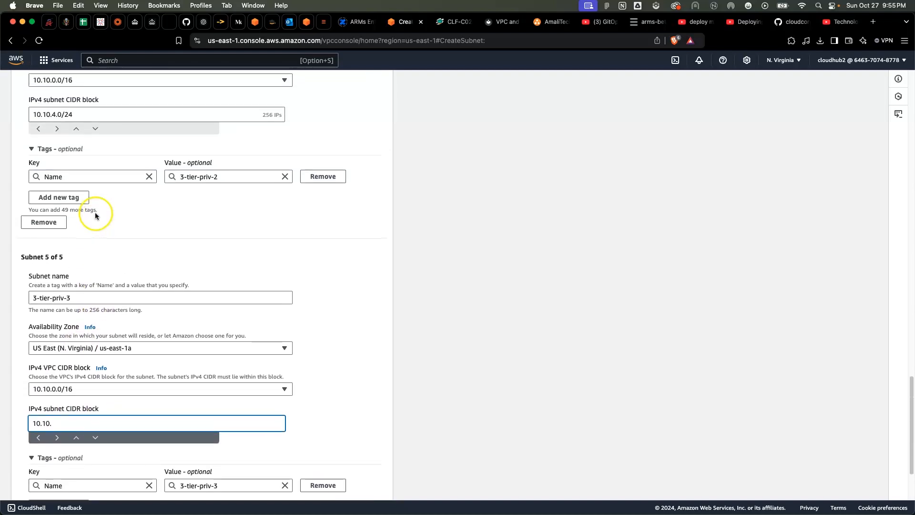
{"action": "scroll", "coordinate": [95, 212], "scroll_direction": "down", "scroll_amount": 5}
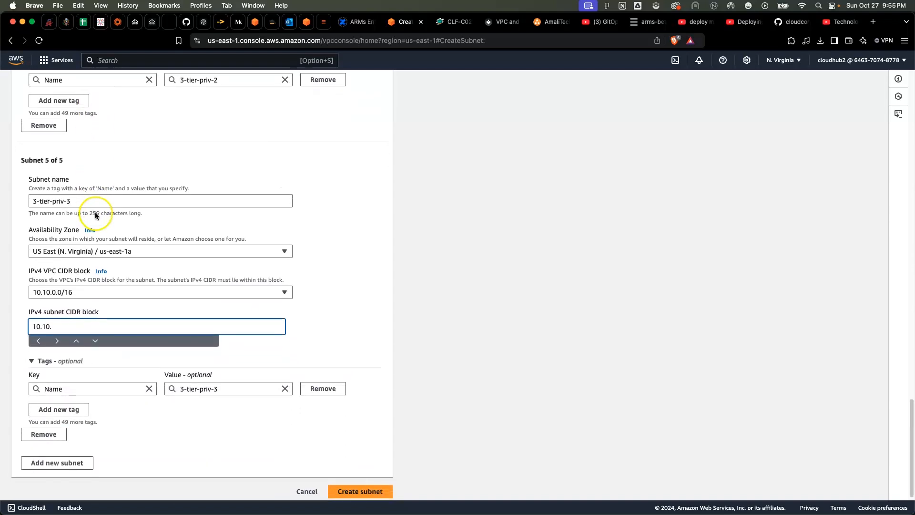
{"action": "type", "text": "5.0/24"}
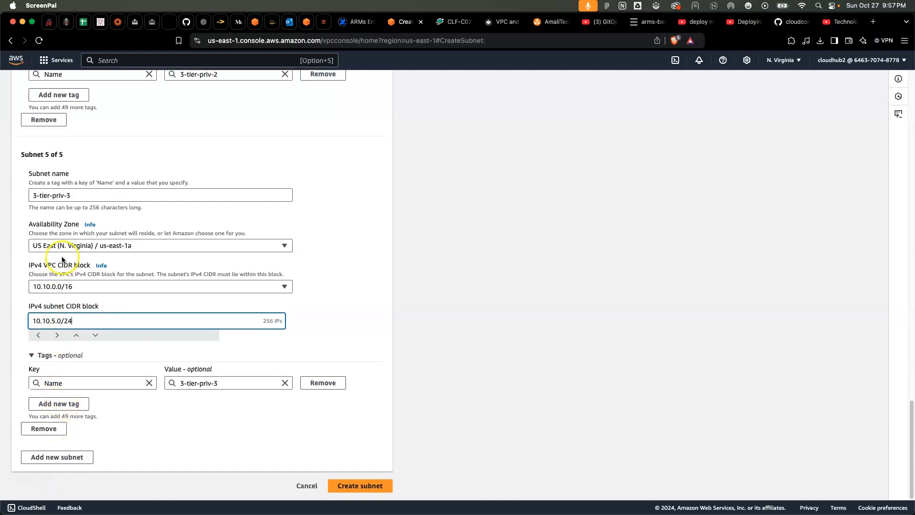
Add a sixth subnet and name it 3-tier-priv-6
{"action": "left_click", "coordinate": [61, 459]}
{"action": "left_click", "coordinate": [62, 459]}
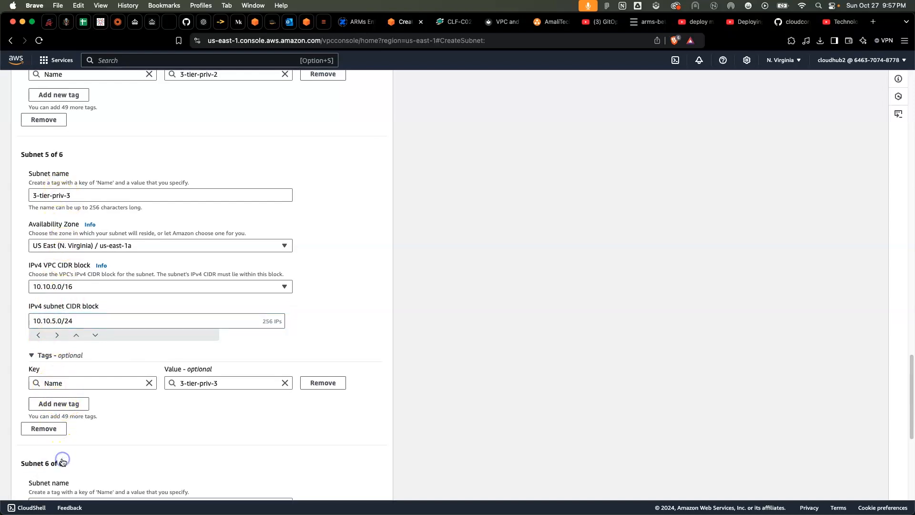
{"action": "scroll", "coordinate": [108, 371], "scroll_direction": "down", "scroll_amount": 6}
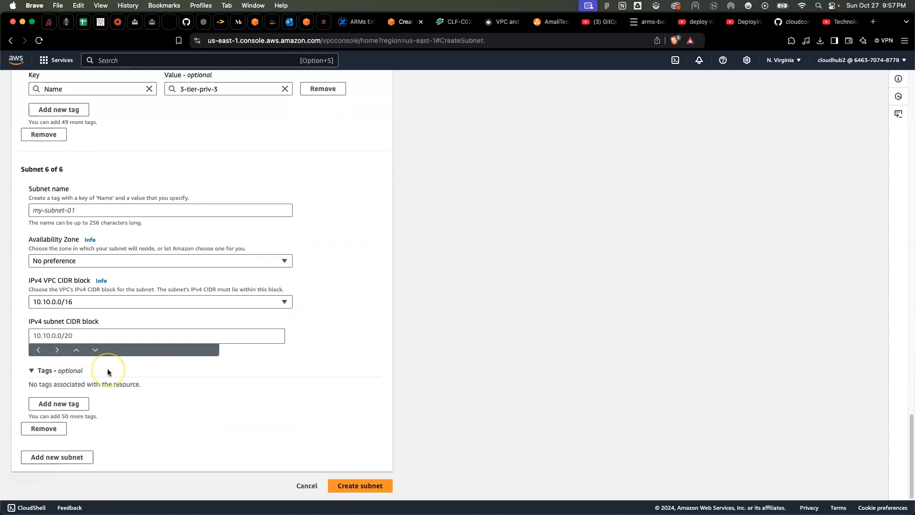
{"action": "left_click", "coordinate": [66, 212]}
{"action": "type", "text": "3-"}
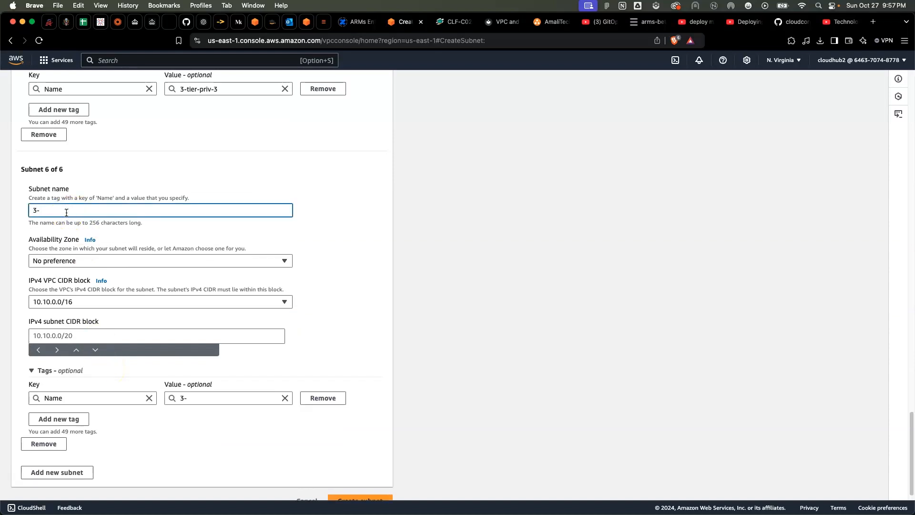
{"action": "type", "text": "tier-priv-6"}
Check the fifth subnet's name and rename the sixth subnet to 3-tier-priv-4
{"action": "left_click", "coordinate": [78, 207]}
{"action": "scroll", "coordinate": [78, 207], "scroll_direction": "up", "scroll_amount": 6}
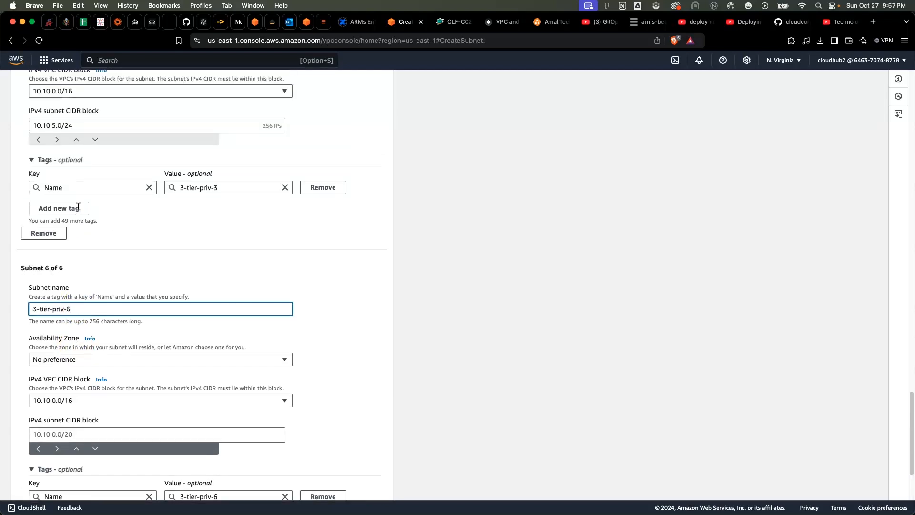
{"action": "scroll", "coordinate": [79, 207], "scroll_direction": "up", "scroll_amount": 1}
{"action": "left_click", "coordinate": [58, 185]}
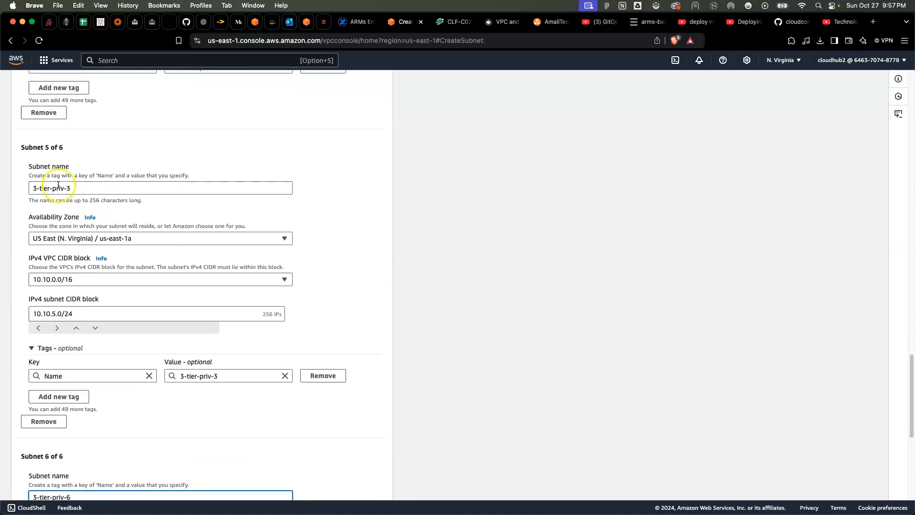
{"action": "scroll", "coordinate": [100, 224], "scroll_direction": "down", "scroll_amount": 5}
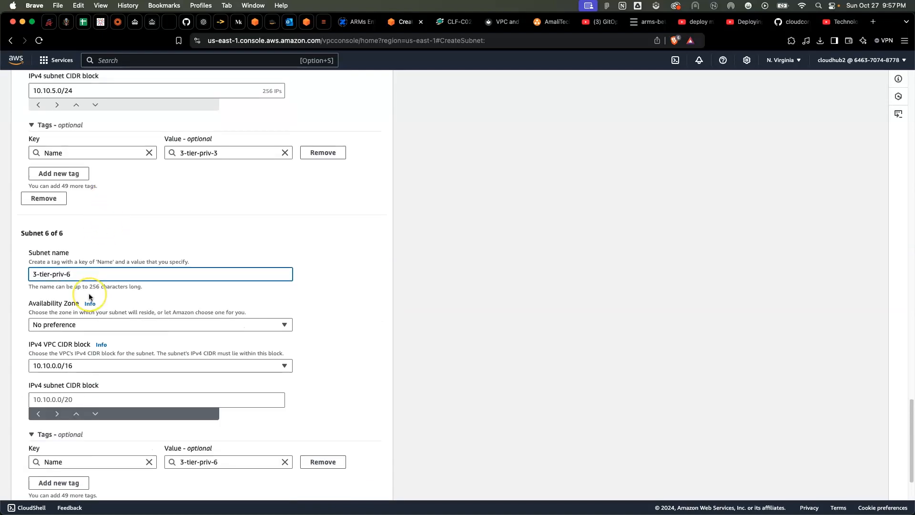
{"action": "key", "text": "BackSpace"}
{"action": "type", "text": "4"}
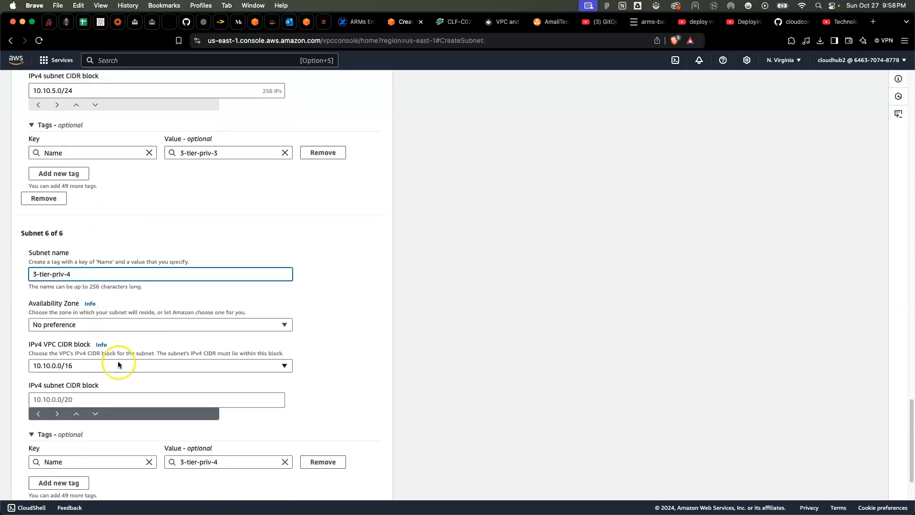
Set the 3-tier-priv-4 subnet's IPv4 subnet CIDR block to 10.10.6.0/24
{"action": "scroll", "coordinate": [117, 362], "scroll_direction": "down", "scroll_amount": 2}
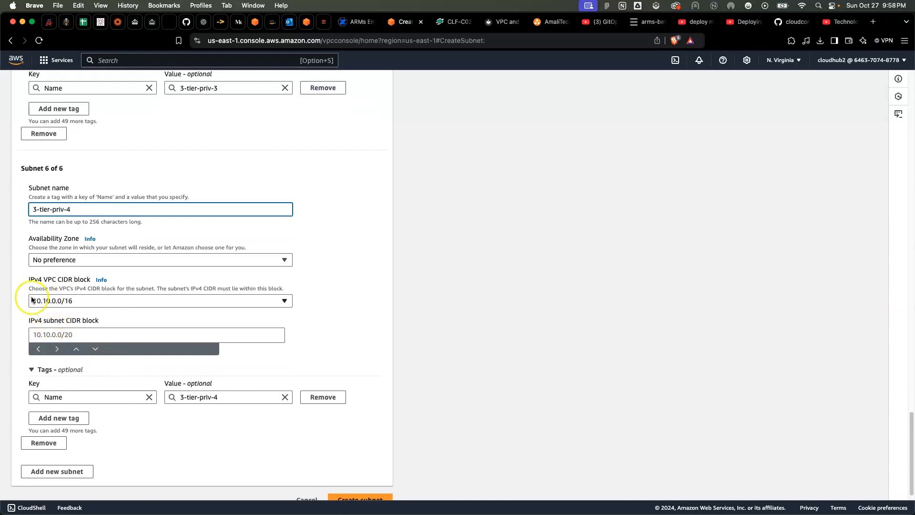
{"action": "left_click", "coordinate": [39, 336]}
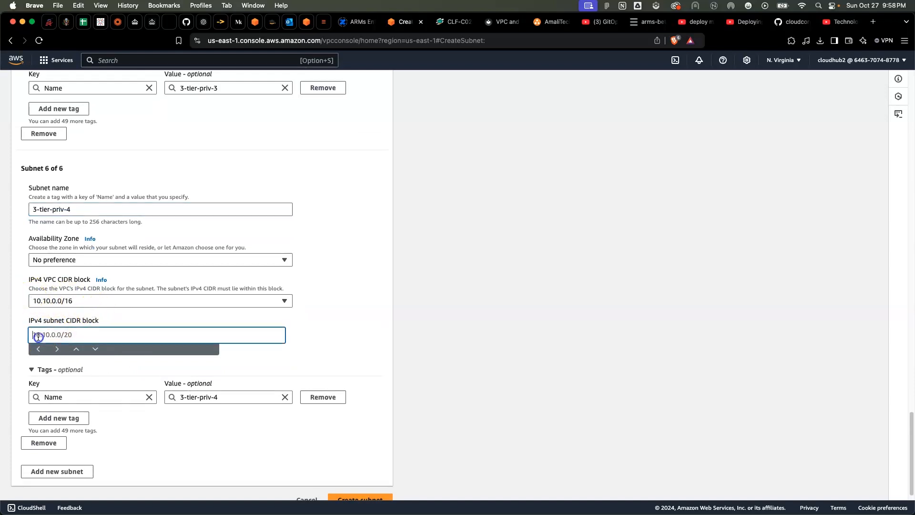
{"action": "type", "text": "10.10."}
{"action": "scroll", "coordinate": [39, 336], "scroll_direction": "up", "scroll_amount": 6}
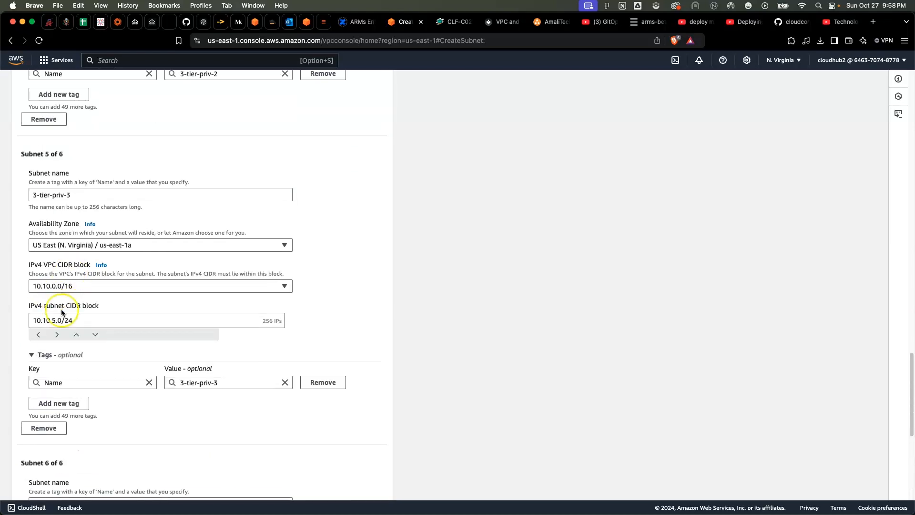
{"action": "scroll", "coordinate": [61, 312], "scroll_direction": "down", "scroll_amount": 6}
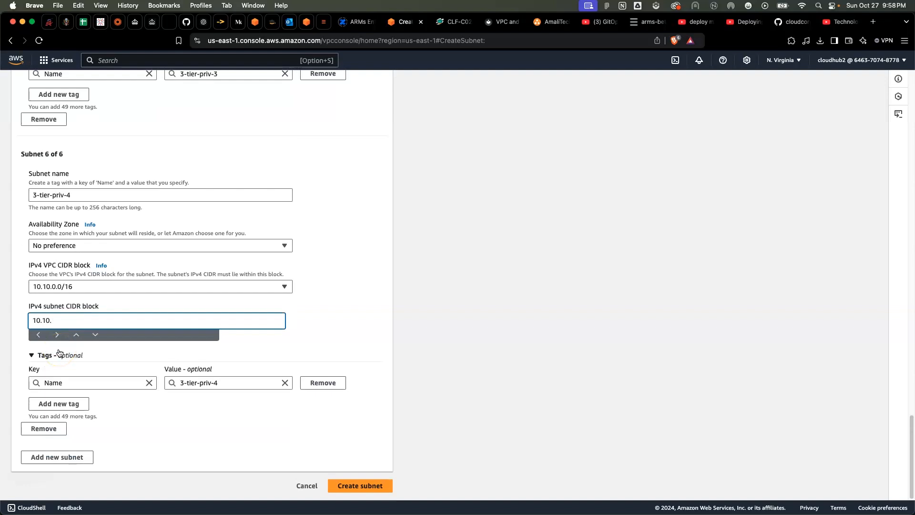
{"action": "type", "text": "6.0/24"}
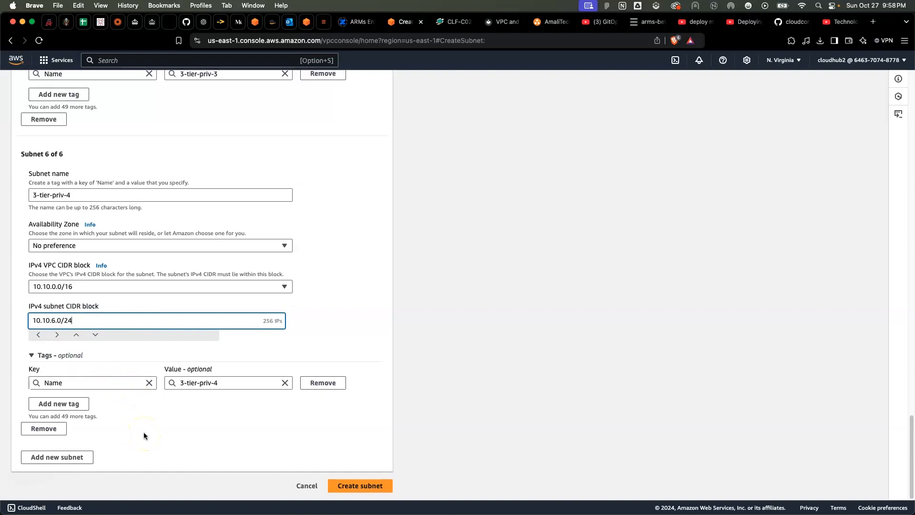
Review the subnet settings and create all six configured subnets in the 3-tier-demo VPC
{"action": "scroll", "coordinate": [155, 288], "scroll_direction": "up", "scroll_amount": 20}
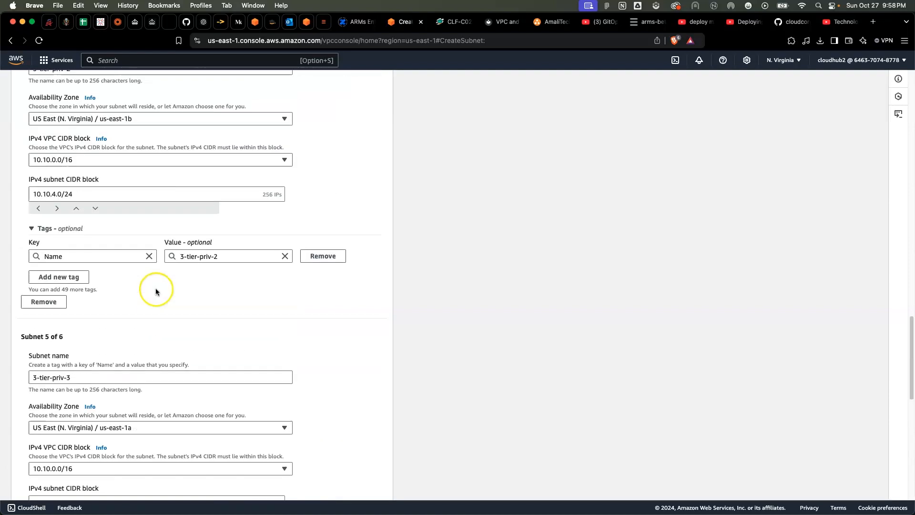
{"action": "scroll", "coordinate": [156, 304], "scroll_direction": "up", "scroll_amount": 10}
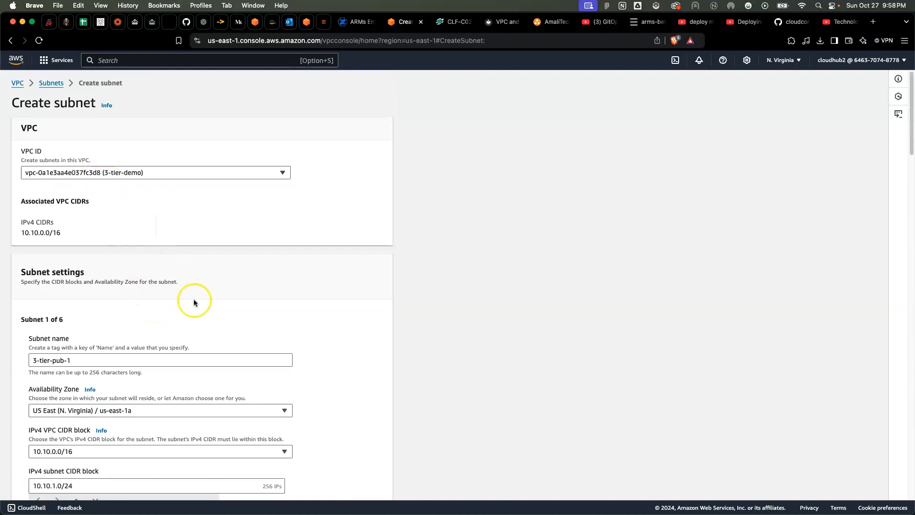
{"action": "scroll", "coordinate": [194, 303], "scroll_direction": "down", "scroll_amount": 20}
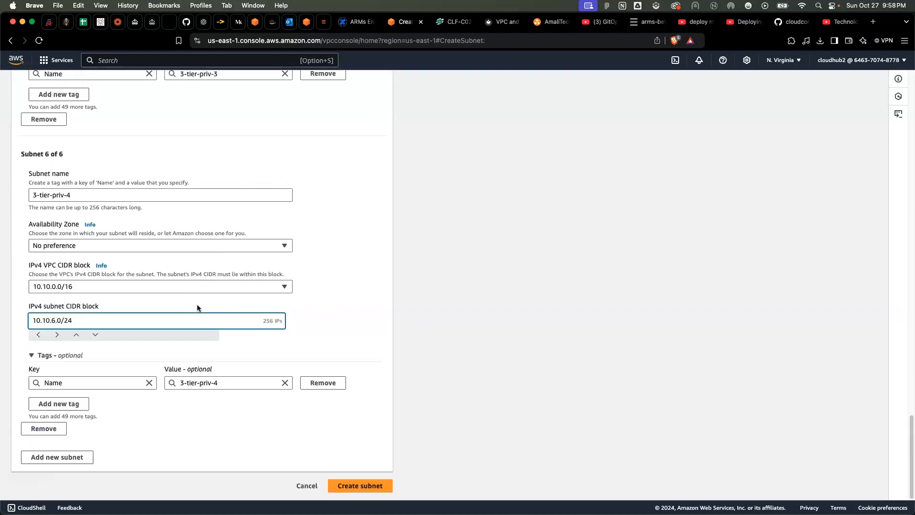
{"action": "left_click", "coordinate": [358, 485]}
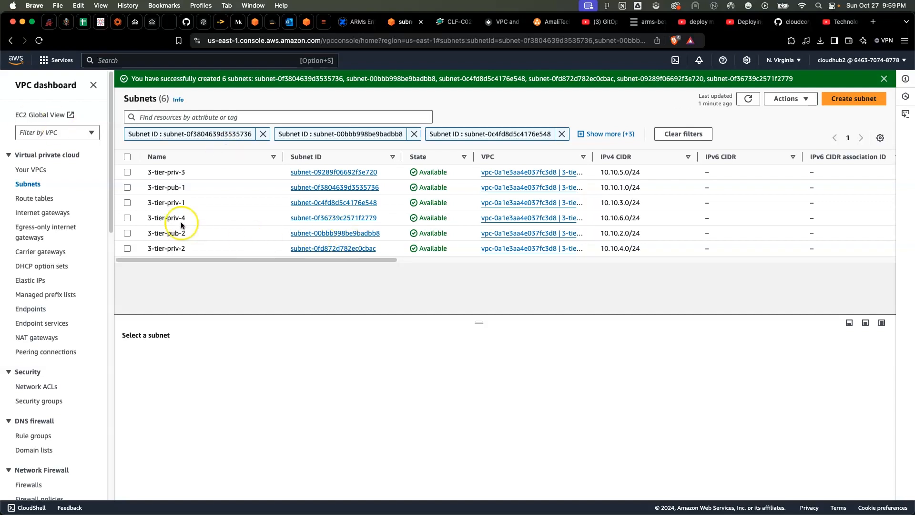
Remove all the subnet ID filters from the Subnets list
{"action": "left_click", "coordinate": [562, 134]}
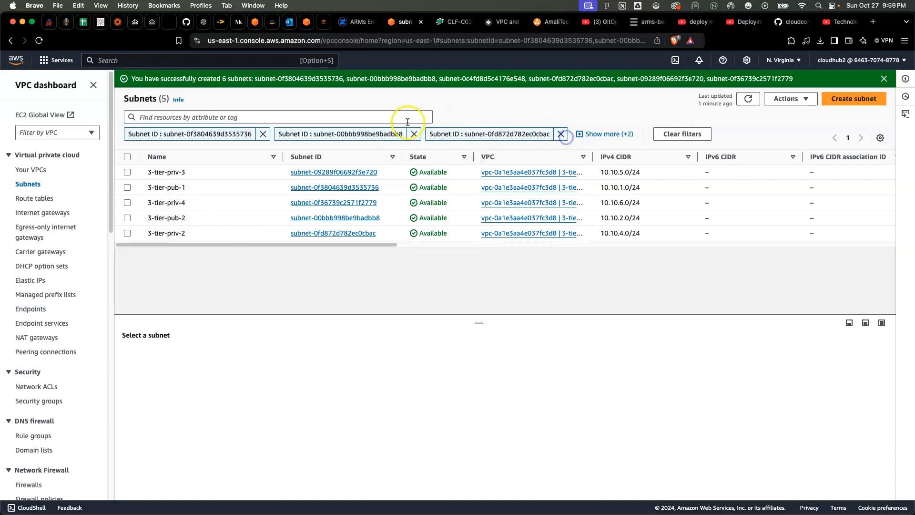
{"action": "left_click", "coordinate": [415, 134]}
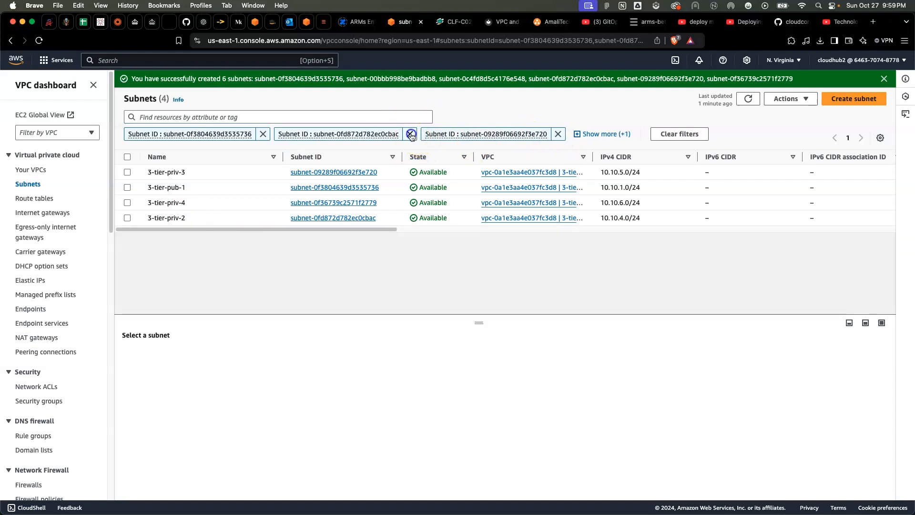
{"action": "left_click", "coordinate": [413, 135]}
{"action": "left_click", "coordinate": [417, 135]}
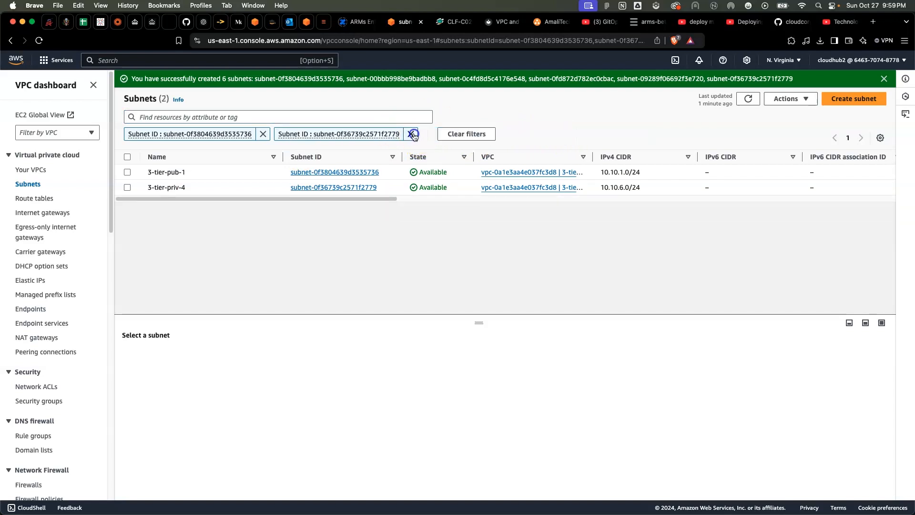
{"action": "left_click", "coordinate": [415, 135]}
{"action": "left_click", "coordinate": [262, 134]}
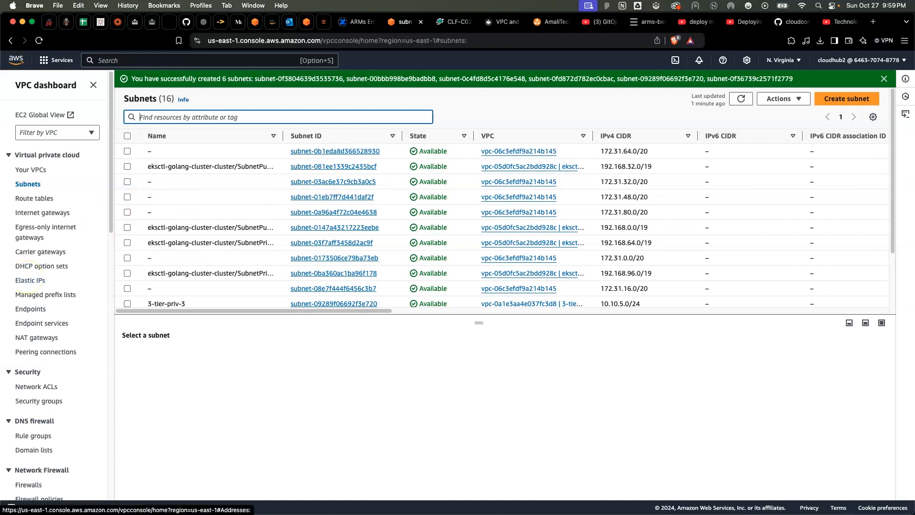
Enable auto-assign public IPv4 address for the 3-tier-pub-1 subnet and save its settings
{"action": "scroll", "coordinate": [279, 227], "scroll_direction": "down", "scroll_amount": 5}
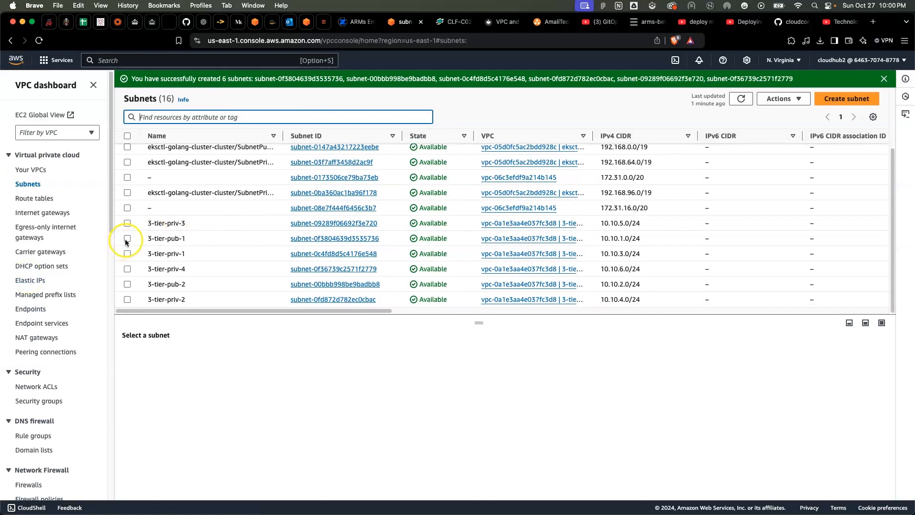
{"action": "left_click", "coordinate": [128, 239]}
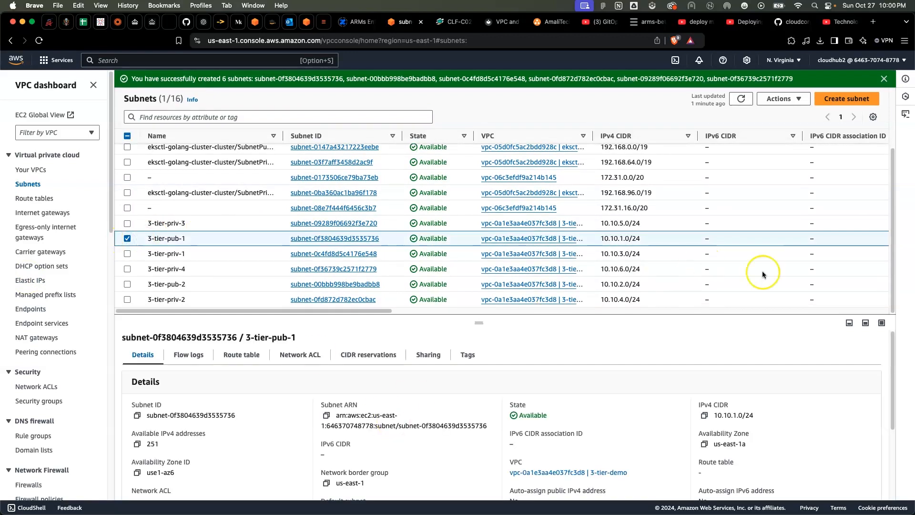
{"action": "left_click", "coordinate": [801, 100]}
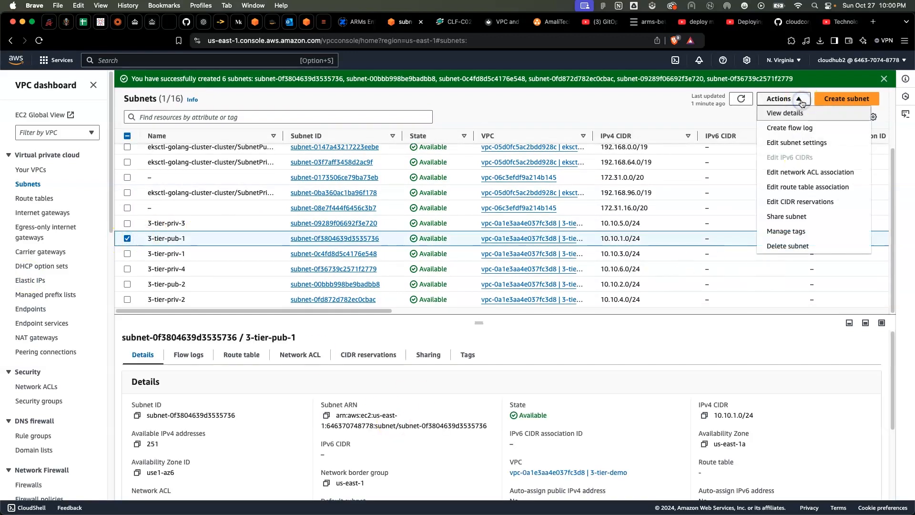
{"action": "left_click", "coordinate": [799, 144]}
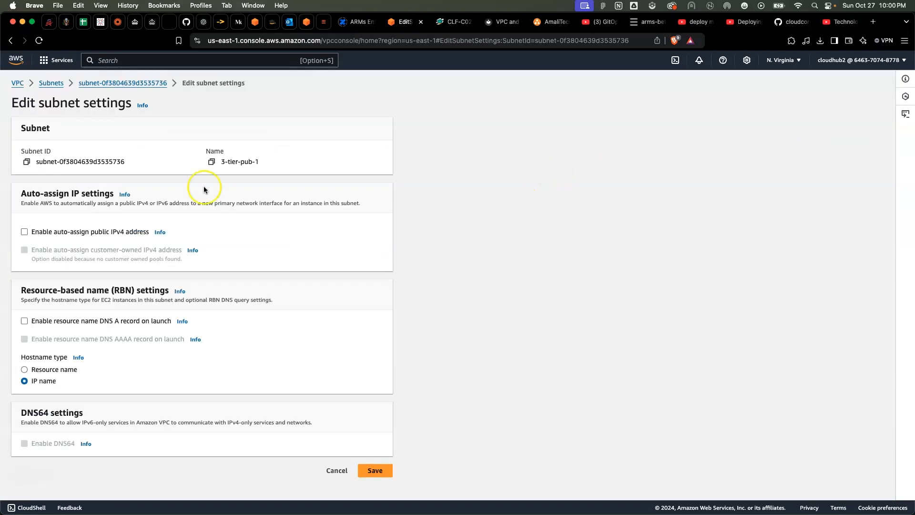
{"action": "left_click", "coordinate": [24, 232]}
{"action": "scroll", "coordinate": [231, 285], "scroll_direction": "down", "scroll_amount": 1}
{"action": "scroll", "coordinate": [231, 285], "scroll_direction": "up", "scroll_amount": 1}
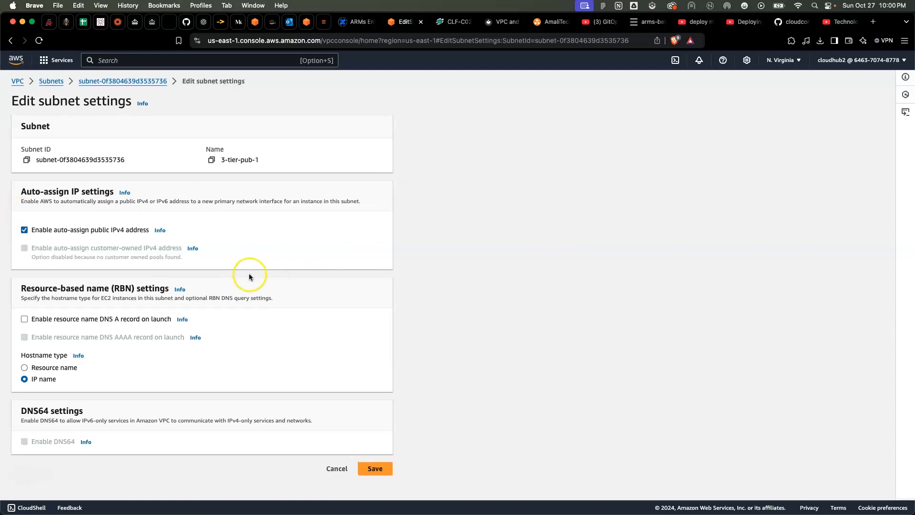
{"action": "left_click", "coordinate": [367, 468]}
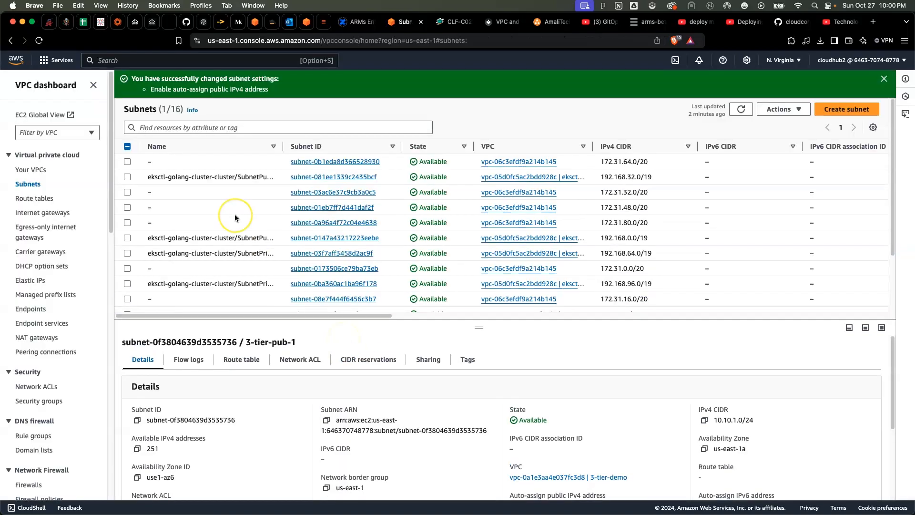
Enable auto-assign public IPv4 address for the 3-tier-pub-2 subnet and save the change
{"action": "scroll", "coordinate": [235, 214], "scroll_direction": "down", "scroll_amount": 2}
{"action": "scroll", "coordinate": [235, 213], "scroll_direction": "down", "scroll_amount": 2}
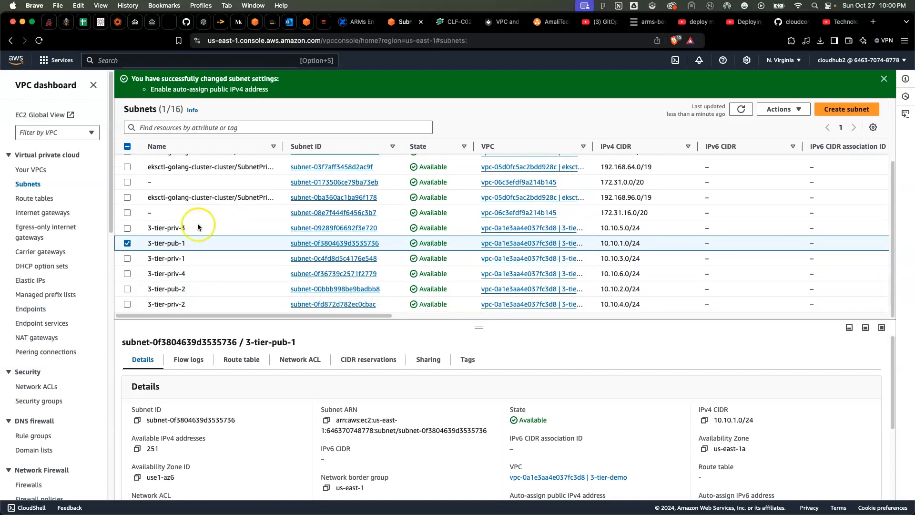
{"action": "left_click", "coordinate": [127, 243]}
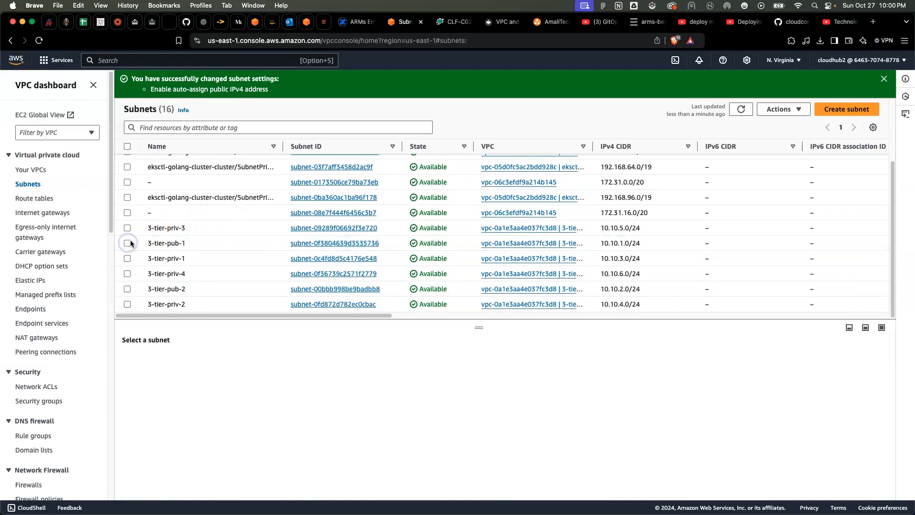
{"action": "left_click", "coordinate": [127, 289]}
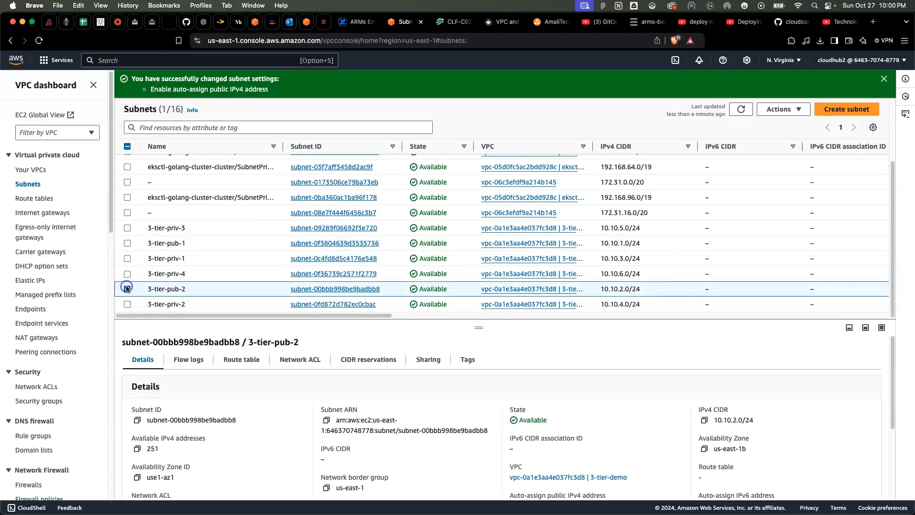
{"action": "left_click", "coordinate": [791, 109]}
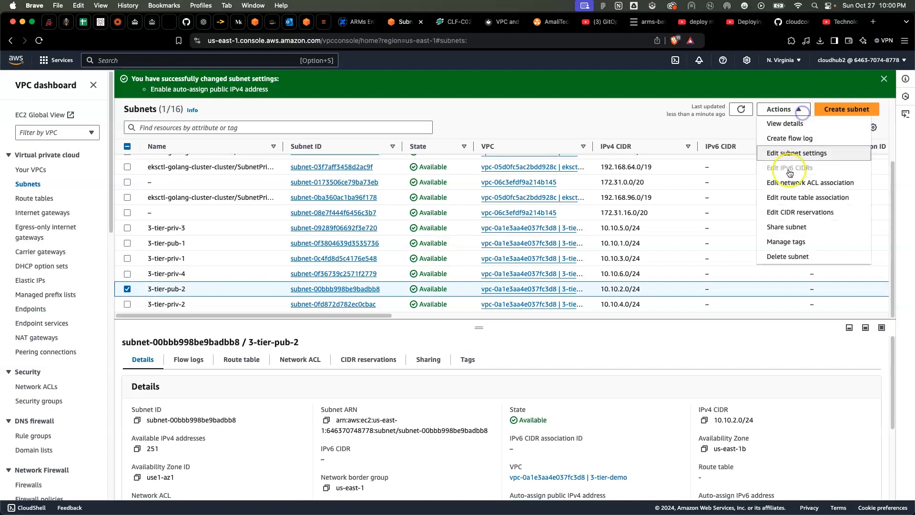
{"action": "left_click", "coordinate": [801, 154]}
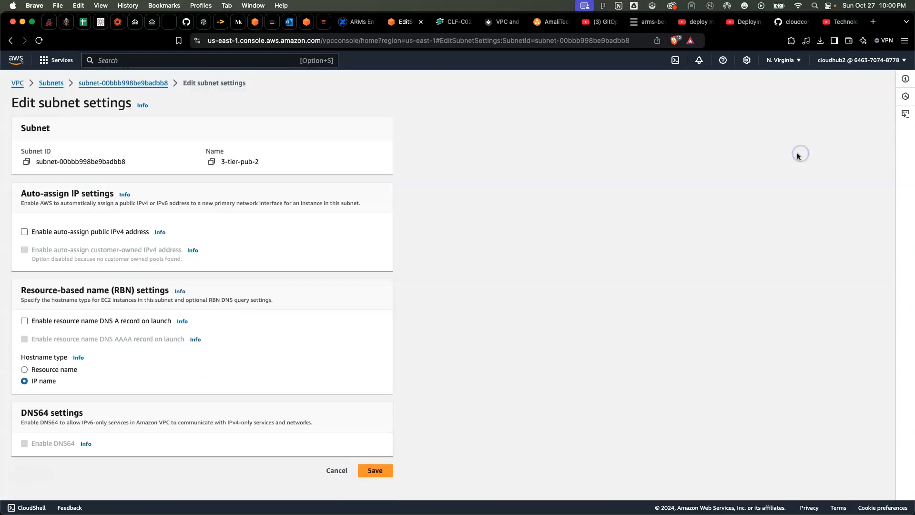
{"action": "left_click", "coordinate": [28, 233]}
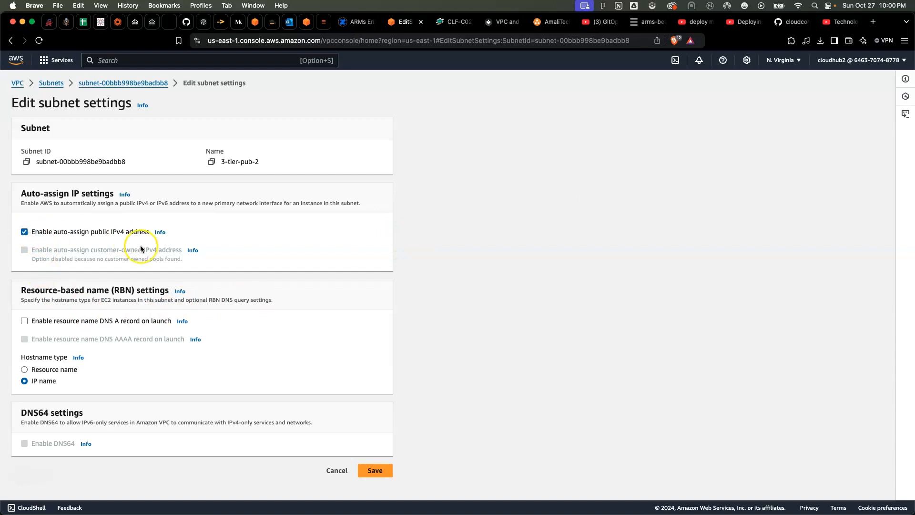
{"action": "left_click", "coordinate": [374, 472]}
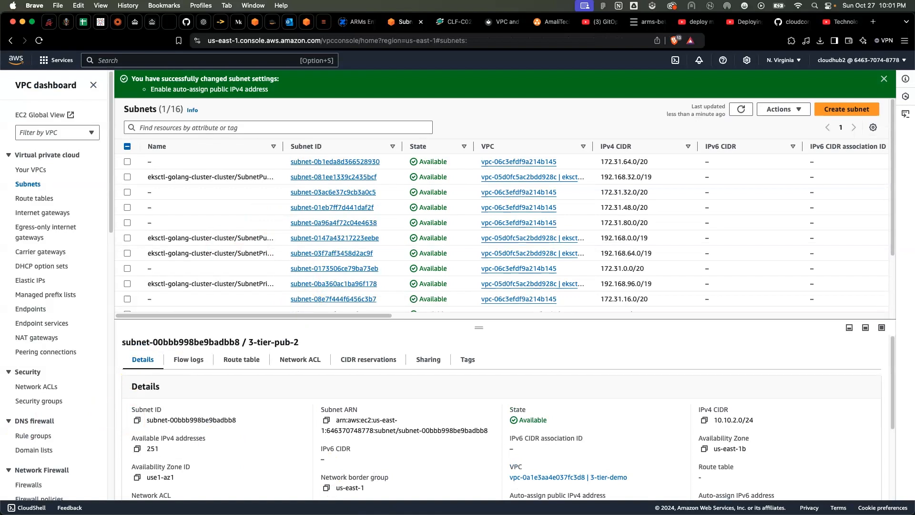
Create an internet gateway with the name tag 3-tier-igw
{"action": "left_click", "coordinate": [29, 212]}
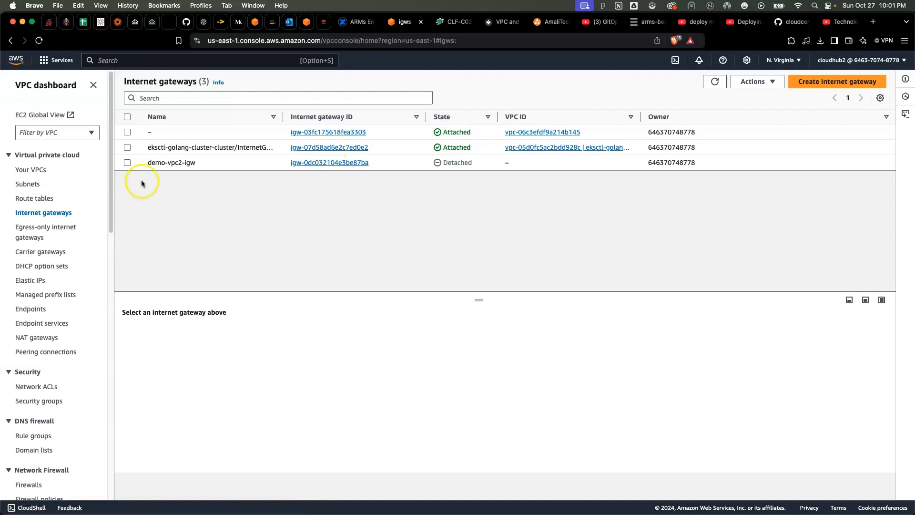
{"action": "left_click", "coordinate": [833, 84]}
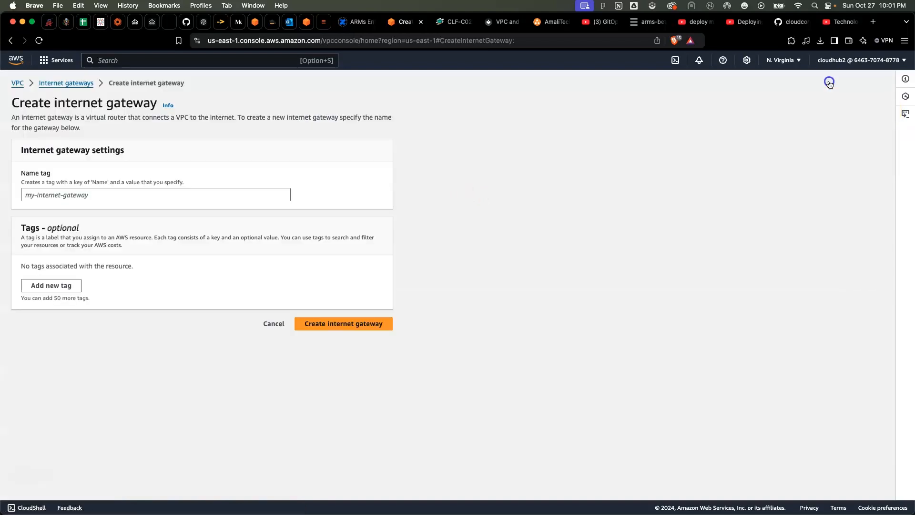
{"action": "left_click", "coordinate": [176, 195]}
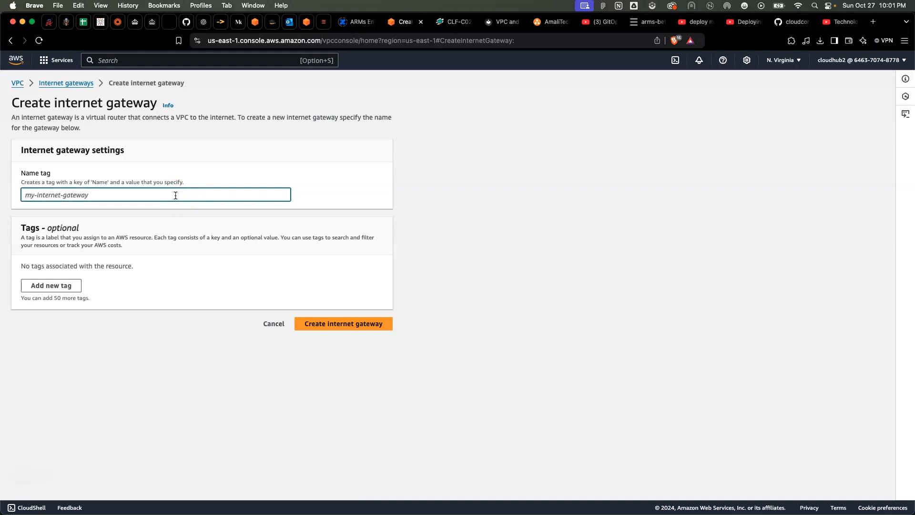
{"action": "type", "text": "3-tier-i"}
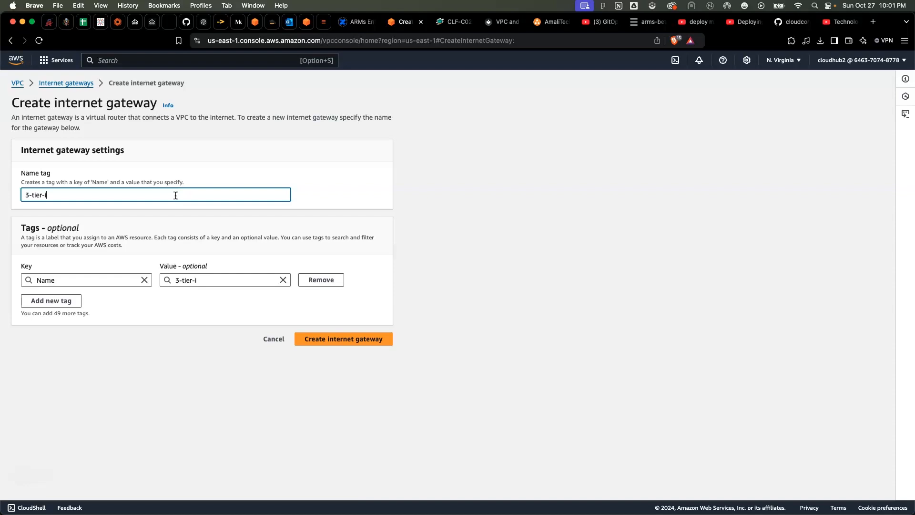
{"action": "type", "text": "gt"}
{"action": "key", "text": "BackSpace"}
{"action": "key", "text": "BackSpace"}
{"action": "type", "text": "gw"}
{"action": "left_click", "coordinate": [326, 343]}
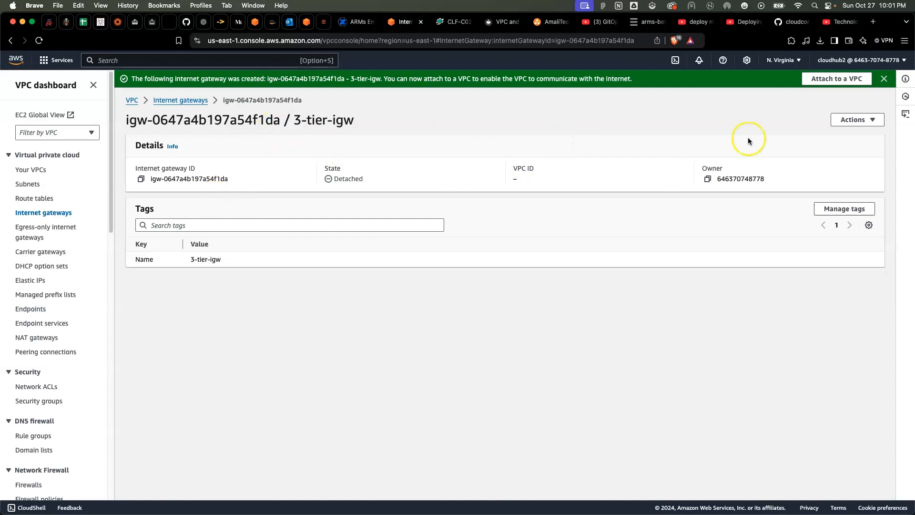
Attach the 3-tier-igw internet gateway to the 3-tier-demo VPC
{"action": "left_click", "coordinate": [871, 119]}
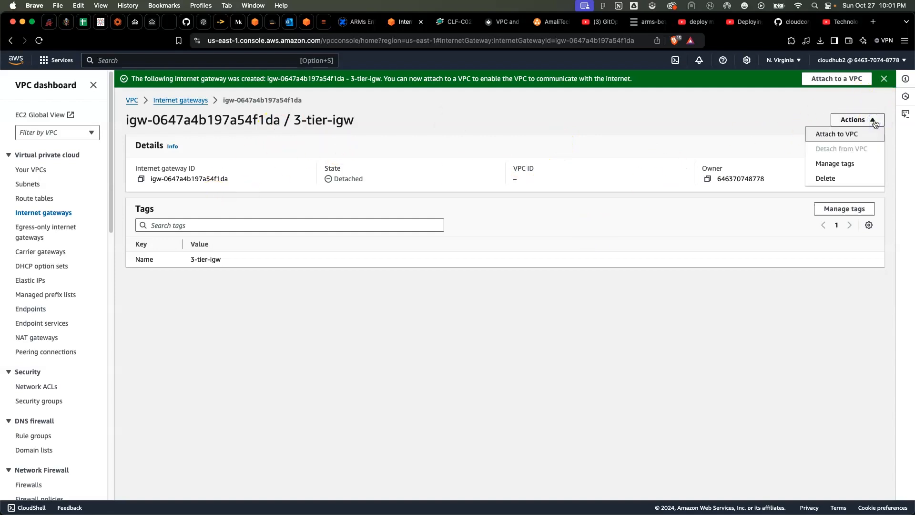
{"action": "left_click", "coordinate": [838, 134]}
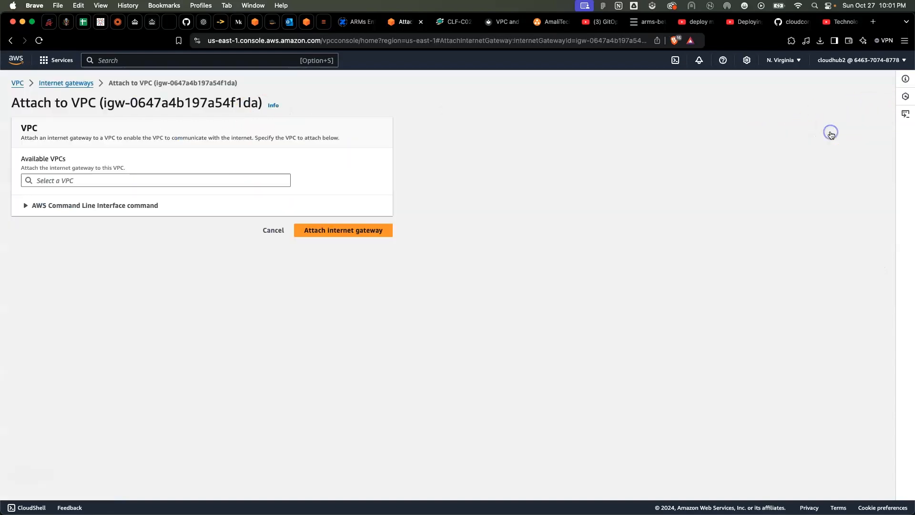
{"action": "left_click", "coordinate": [233, 180]}
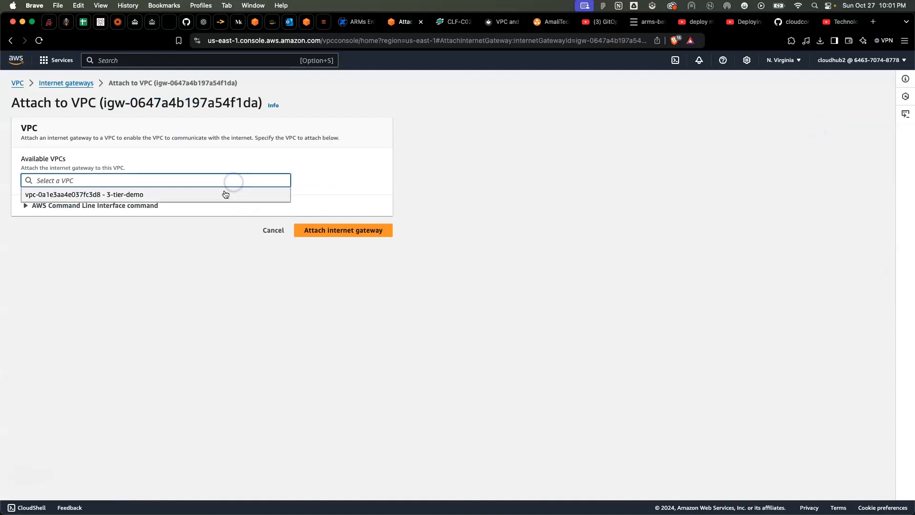
{"action": "left_click", "coordinate": [217, 196]}
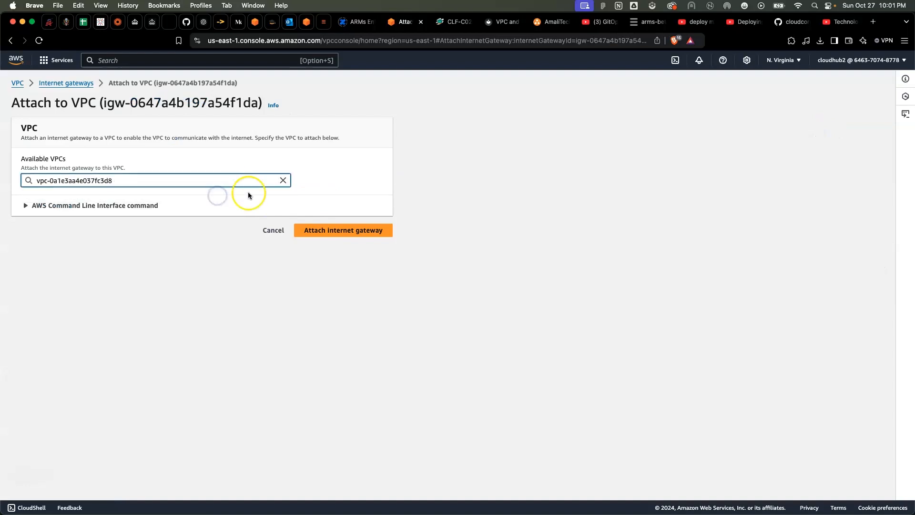
{"action": "left_click", "coordinate": [362, 232]}
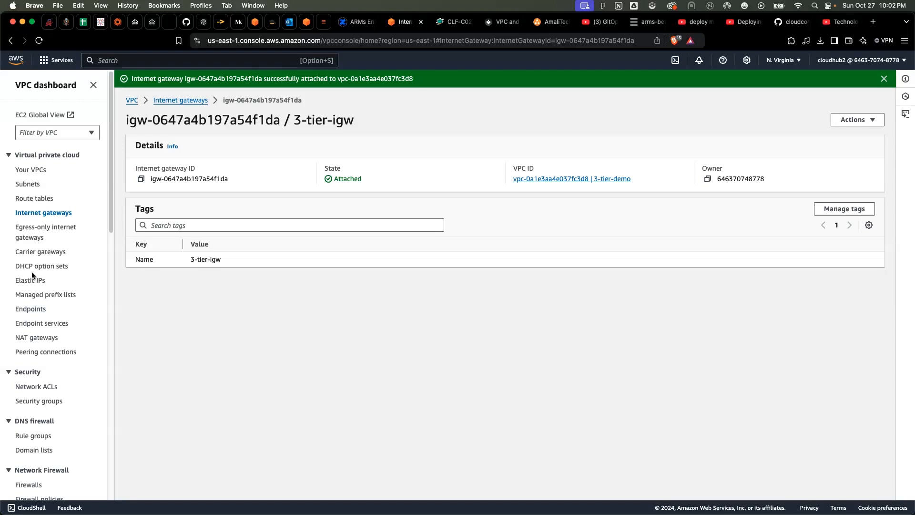
Start creating a NAT gateway and name it 3-tier-ngw
{"action": "left_click", "coordinate": [29, 338]}
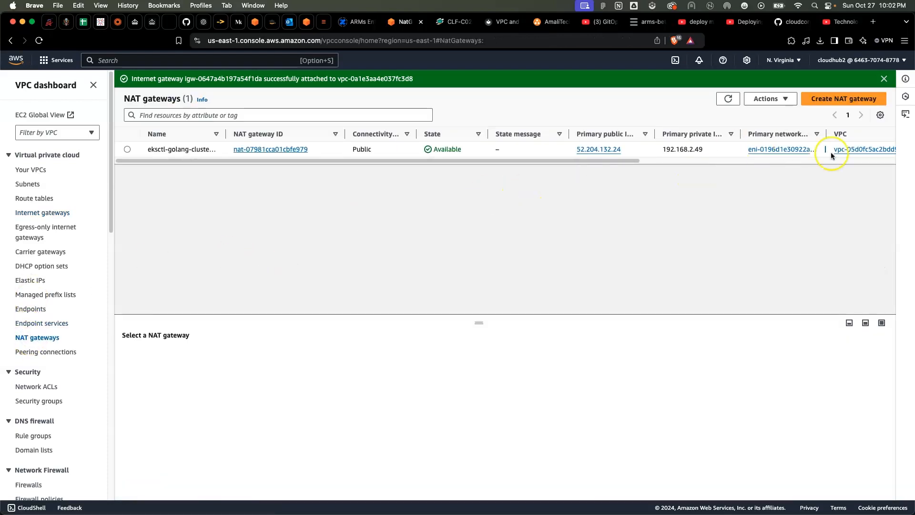
{"action": "left_click", "coordinate": [862, 98]}
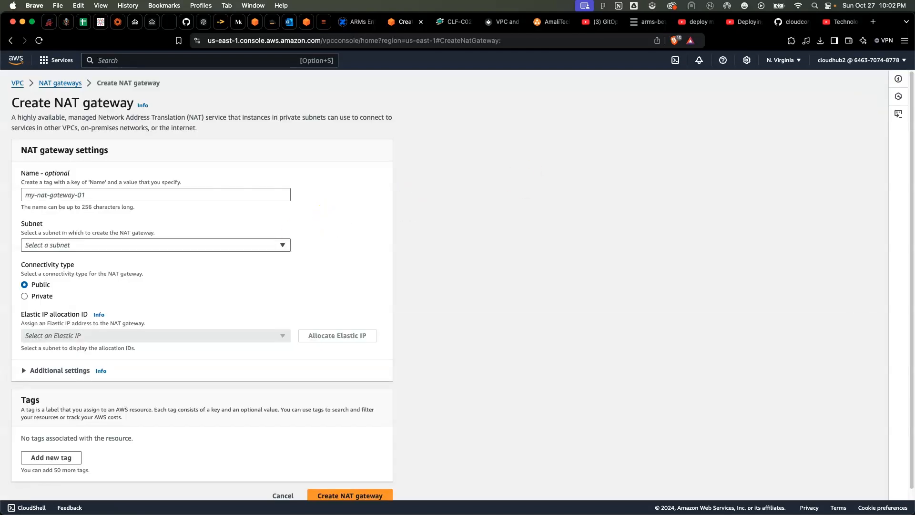
{"action": "left_click", "coordinate": [92, 195]}
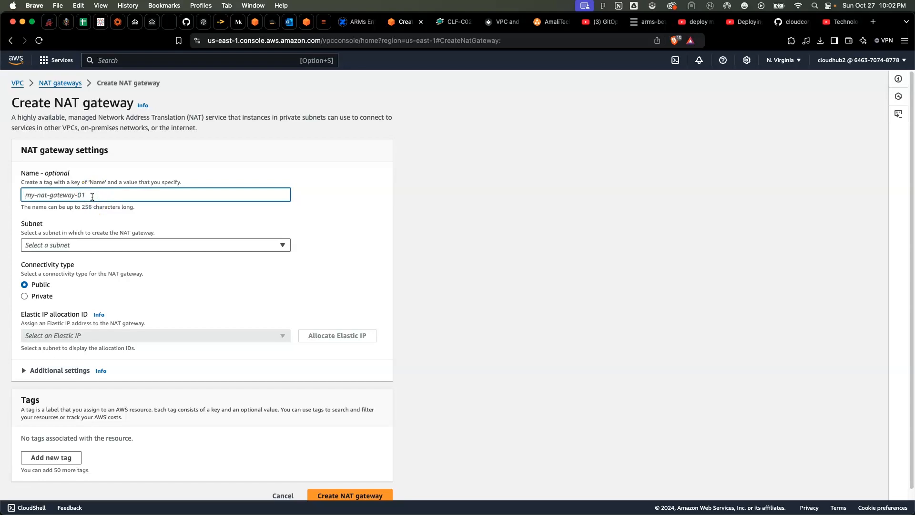
{"action": "type", "text": "3-tier"}
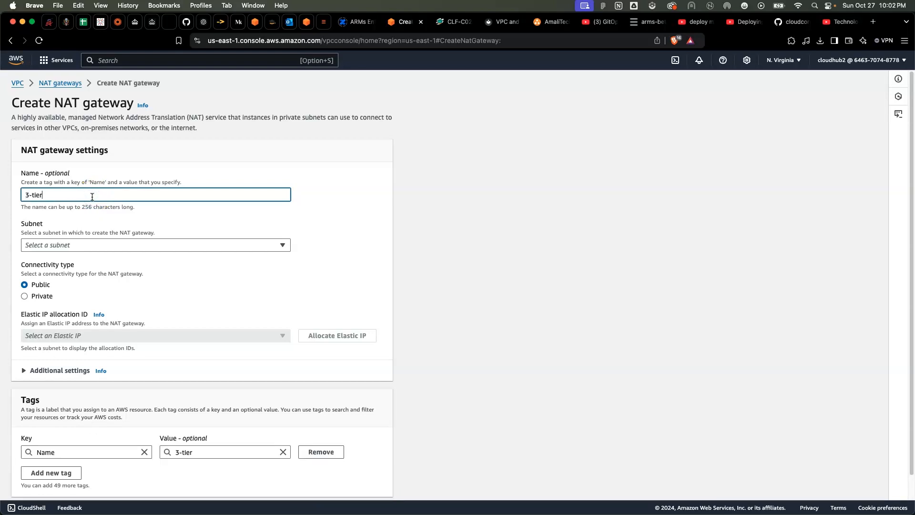
{"action": "type", "text": "-ngw"}
Check the NAT gateway placement in the architecture diagram and select 3-tier-pub-1 as the NAT gateway's subnet
{"action": "left_click", "coordinate": [103, 228]}
{"action": "scroll", "coordinate": [113, 227], "scroll_direction": "down", "scroll_amount": 1}
{"action": "left_click", "coordinate": [116, 220]}
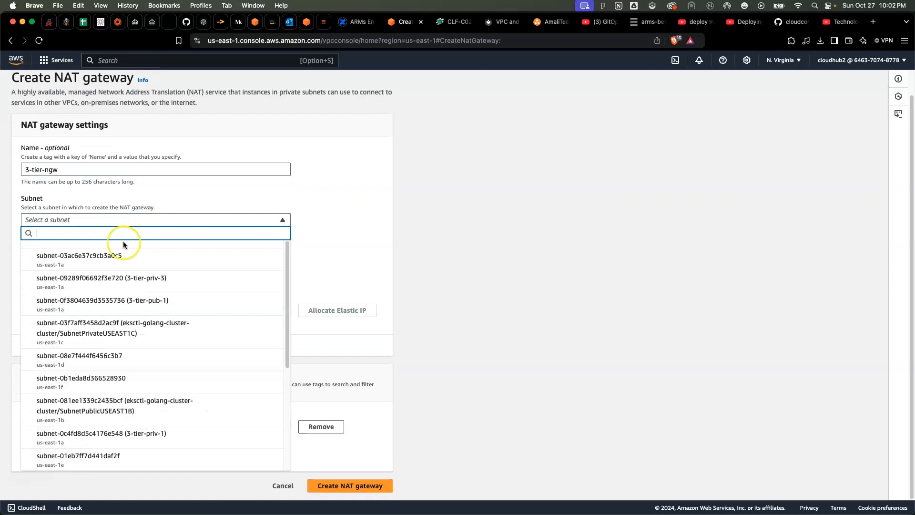
{"action": "mouse_move", "coordinate": [391, 512]}
{"action": "left_click", "coordinate": [798, 496]}
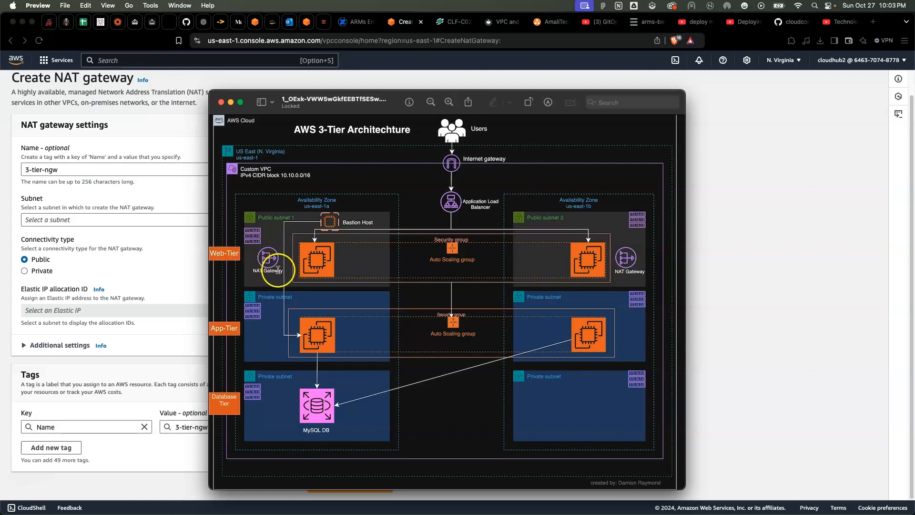
{"action": "left_click", "coordinate": [740, 350]}
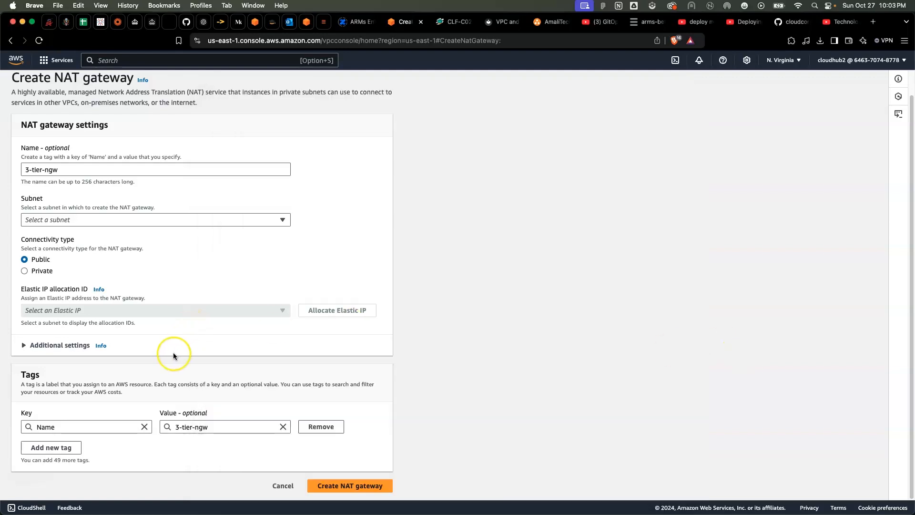
{"action": "left_click", "coordinate": [131, 220]}
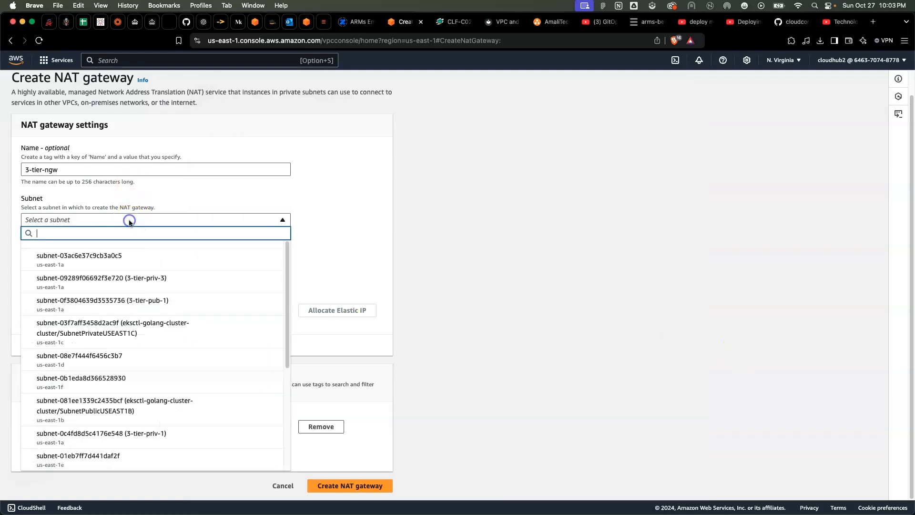
{"action": "left_click", "coordinate": [156, 304]}
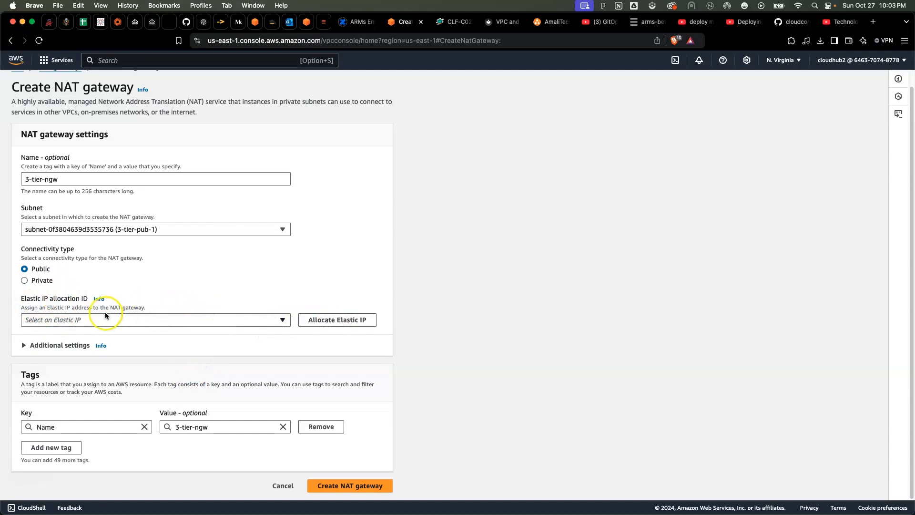
Allocate an Elastic IP to the public 3-tier-ngw NAT gateway and create the gateway
{"action": "left_click", "coordinate": [345, 321]}
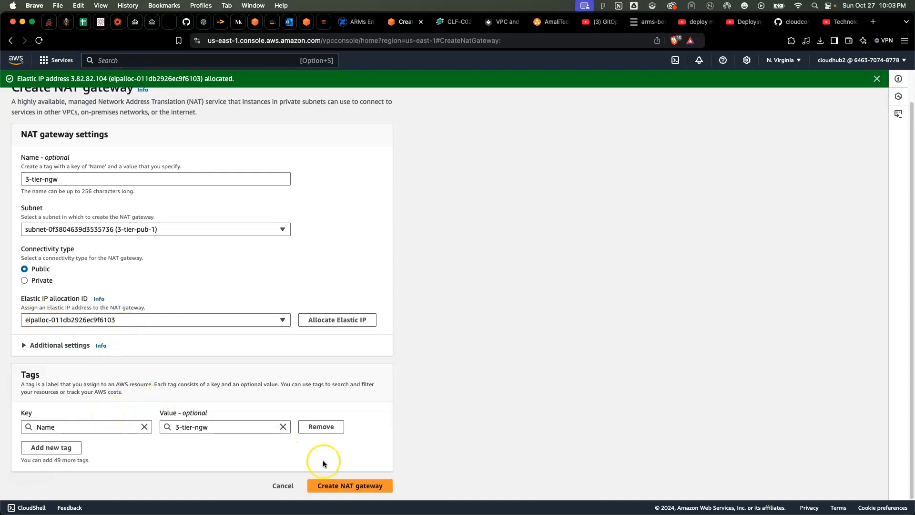
{"action": "left_click", "coordinate": [329, 485]}
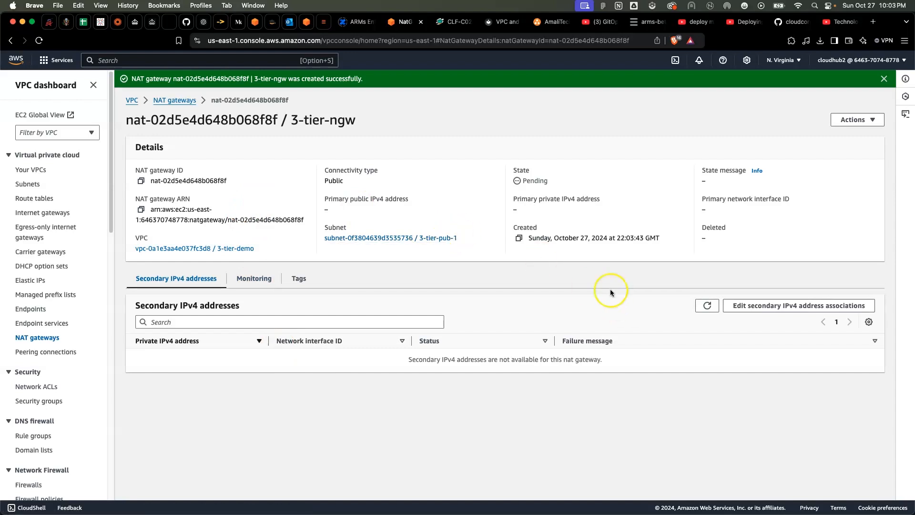
{"action": "left_click", "coordinate": [872, 119]}
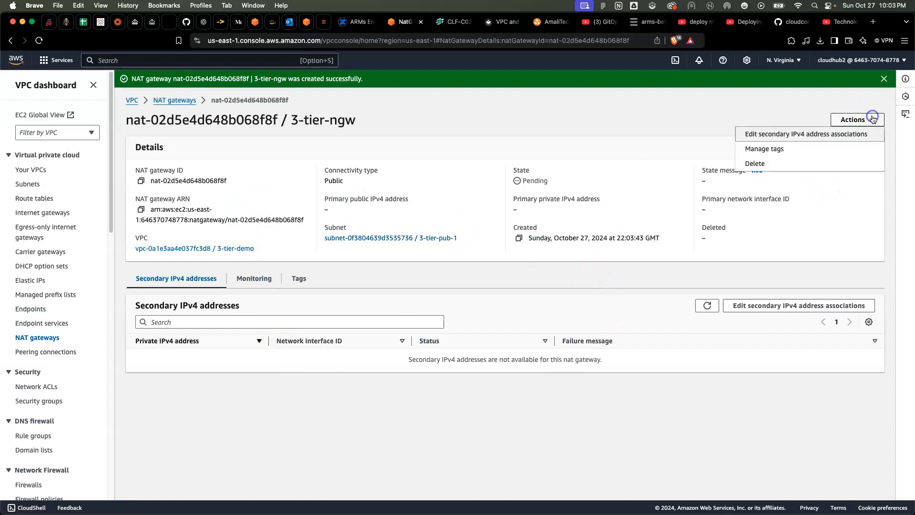
Start creating a second NAT gateway and name it 3-tier-ngtw-2
{"action": "left_click", "coordinate": [873, 120]}
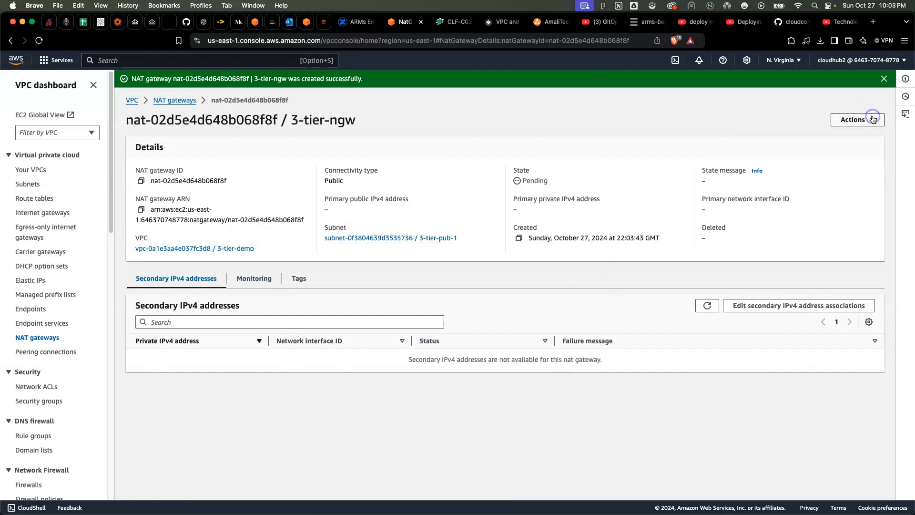
{"action": "left_click", "coordinate": [174, 100]}
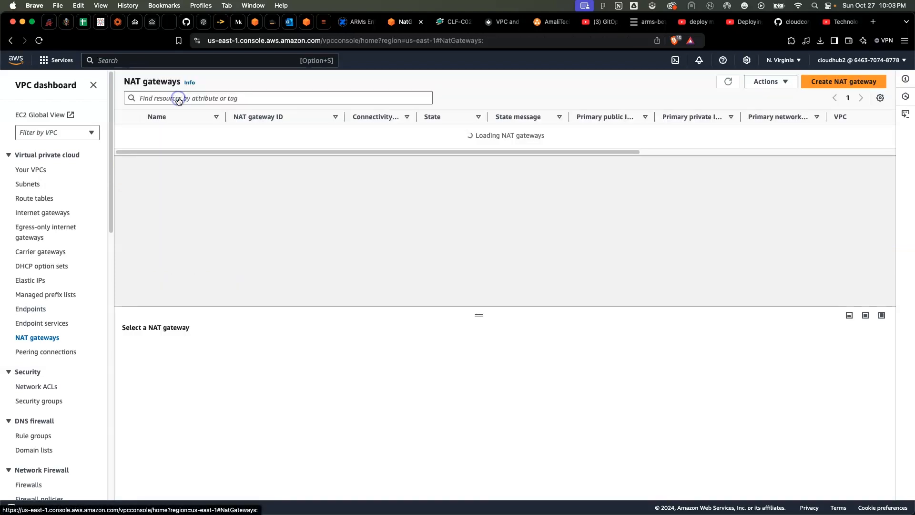
{"action": "left_click", "coordinate": [848, 81]}
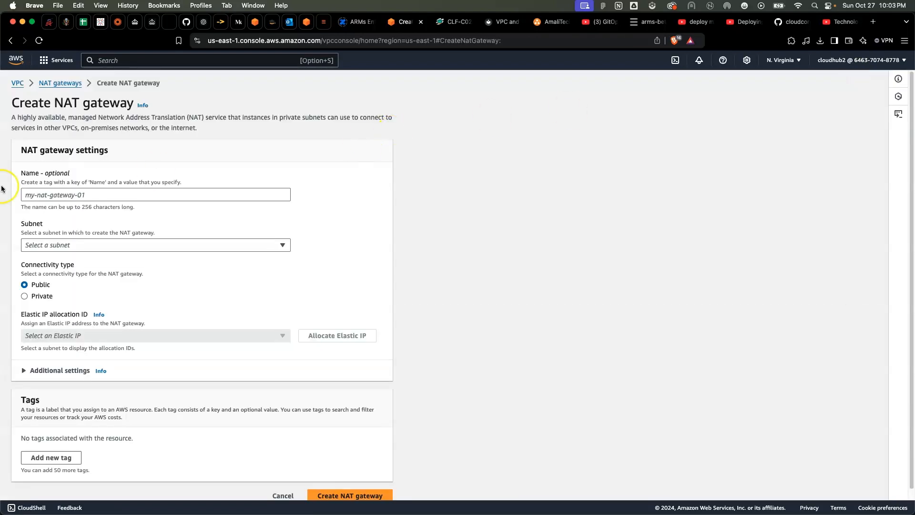
{"action": "left_click", "coordinate": [49, 200]}
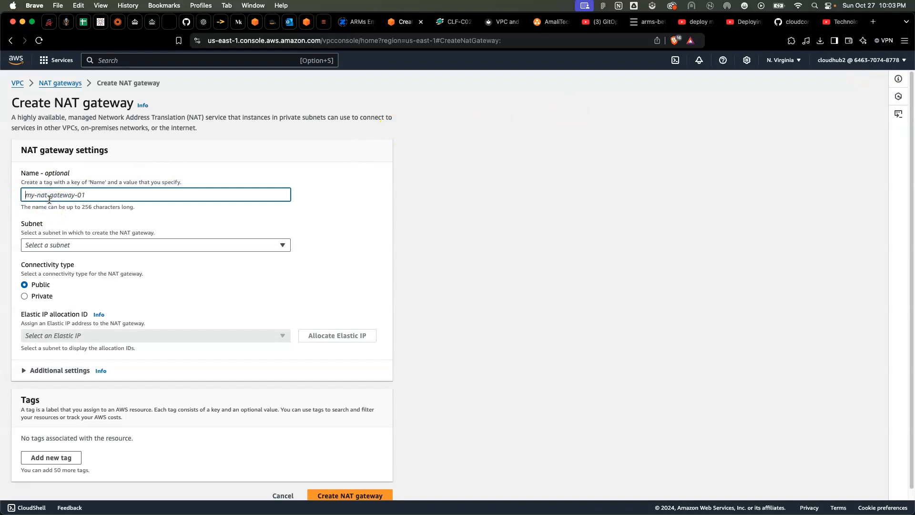
{"action": "type", "text": "3"}
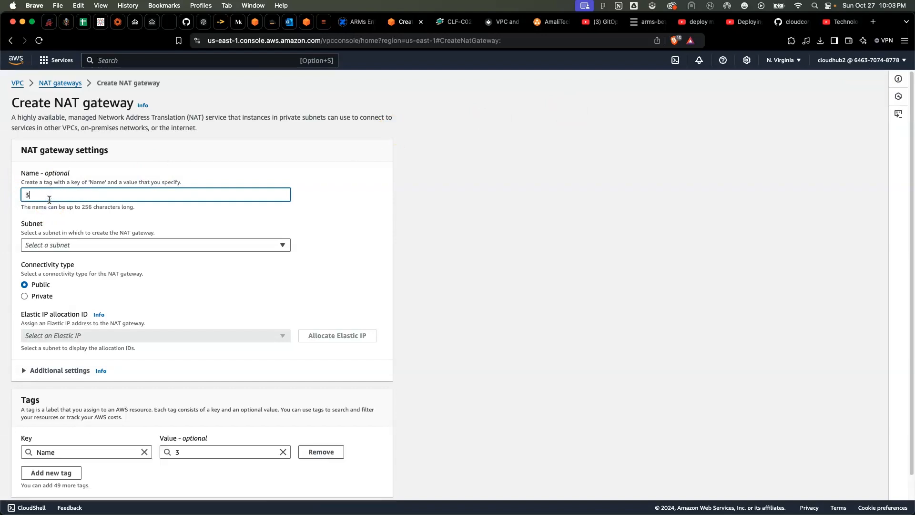
{"action": "type", "text": "-tier-ngtw-2"}
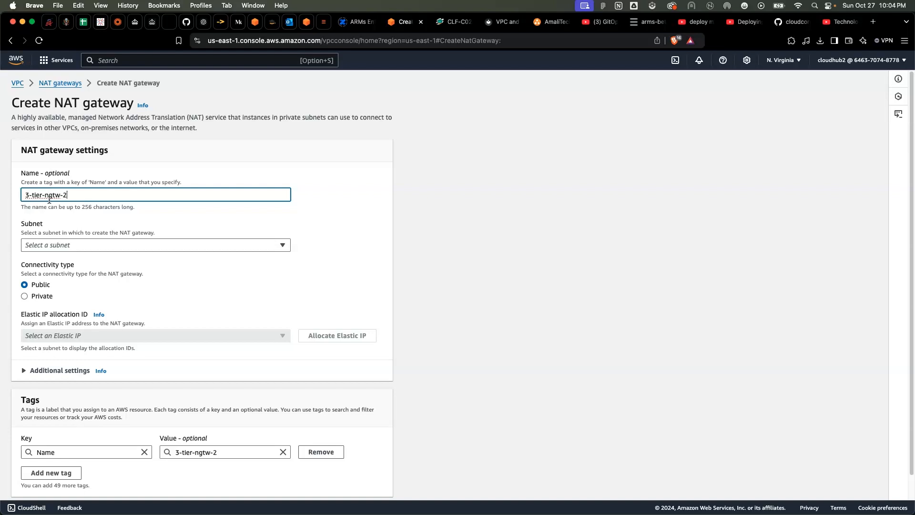
Check the second NAT gateway's placement in the architecture diagram and create it in subnet 3-tier-pub-2 as public with a newly allocated Elastic IP
{"action": "left_click", "coordinate": [65, 246]}
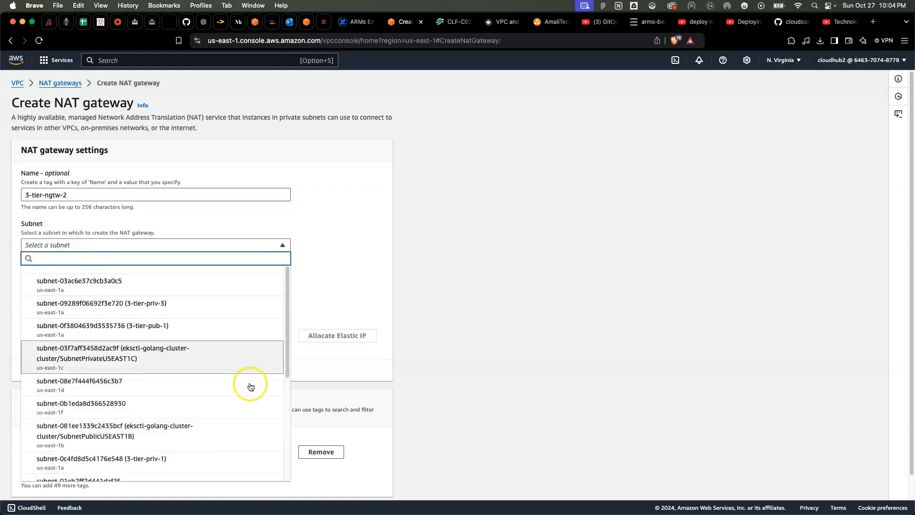
{"action": "mouse_move", "coordinate": [686, 511]}
{"action": "left_click", "coordinate": [799, 497]}
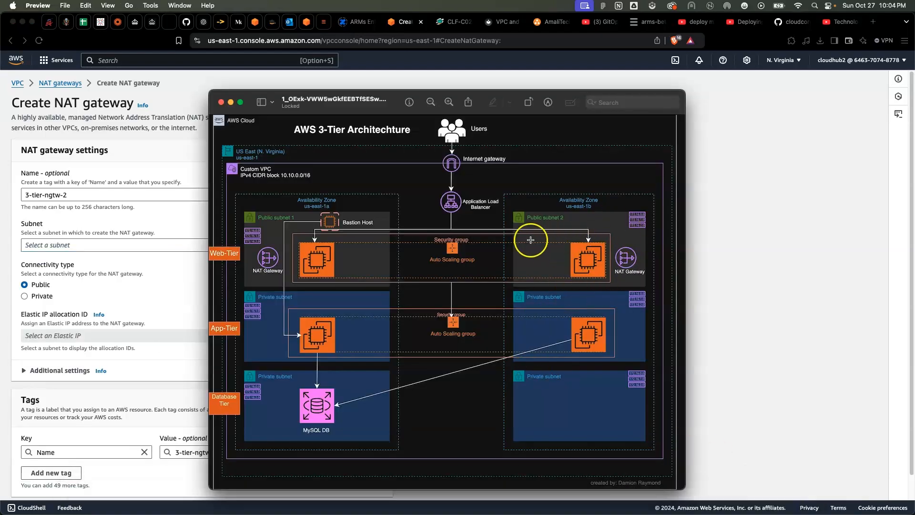
{"action": "left_click", "coordinate": [700, 333]}
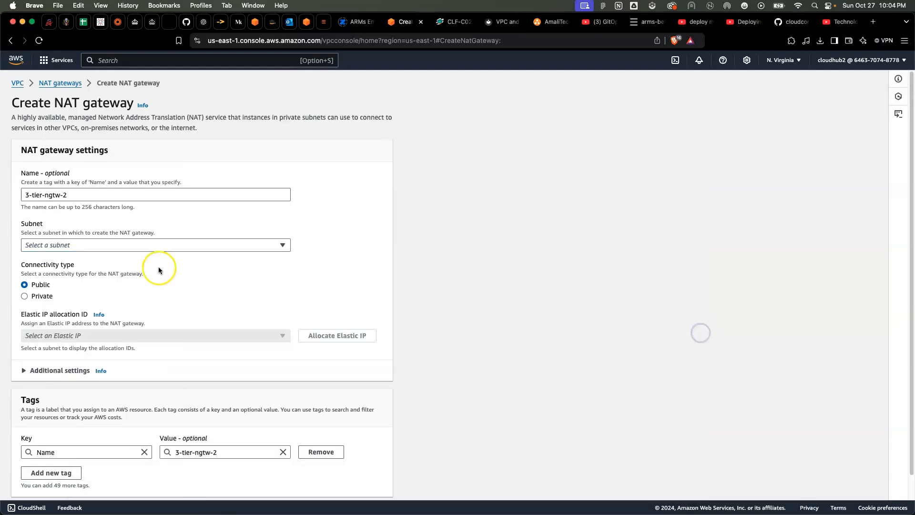
{"action": "left_click", "coordinate": [110, 245]}
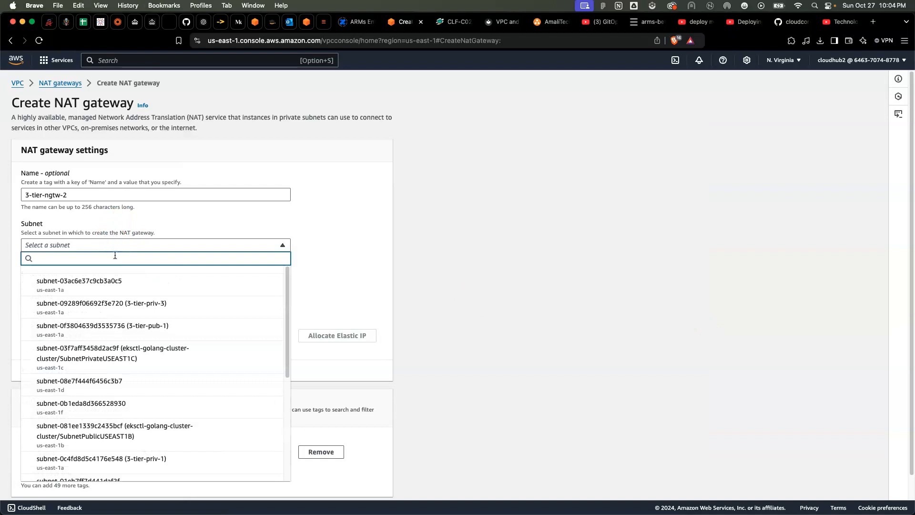
{"action": "scroll", "coordinate": [121, 367], "scroll_direction": "down", "scroll_amount": 10}
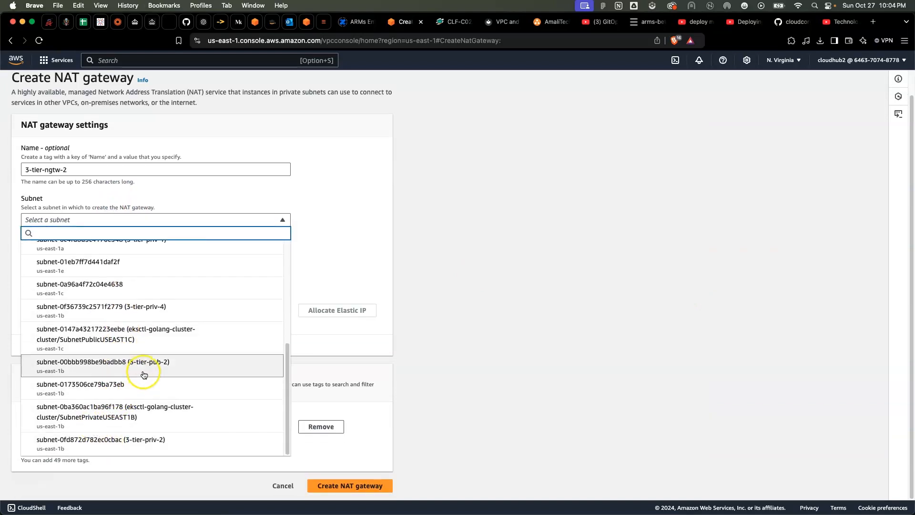
{"action": "left_click", "coordinate": [167, 365]}
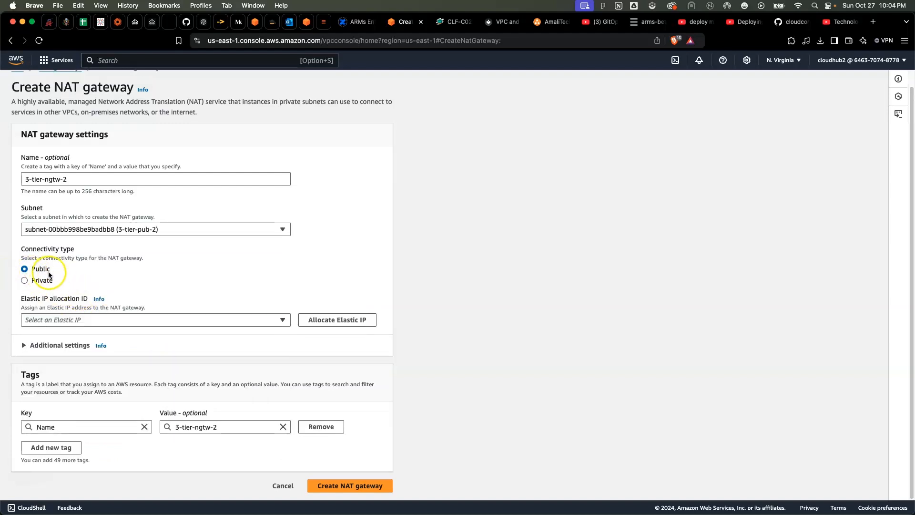
{"action": "left_click", "coordinate": [357, 319]}
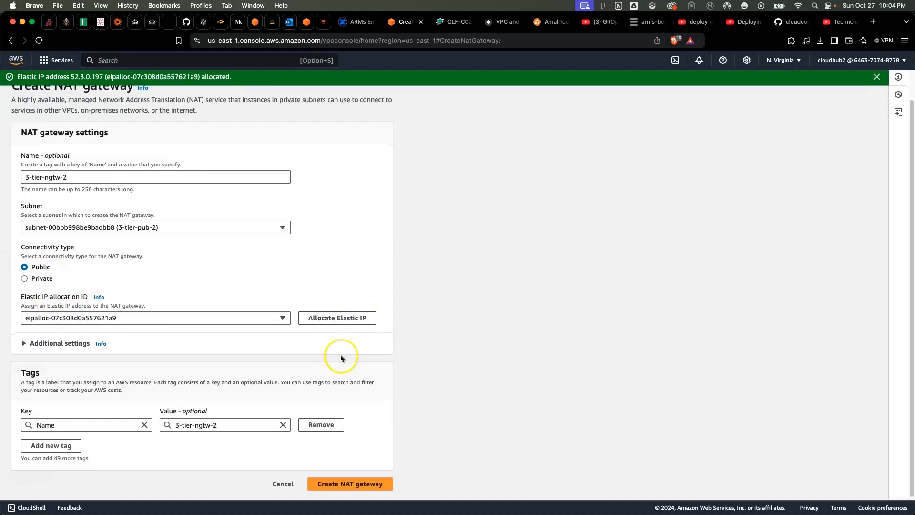
{"action": "left_click", "coordinate": [336, 486]}
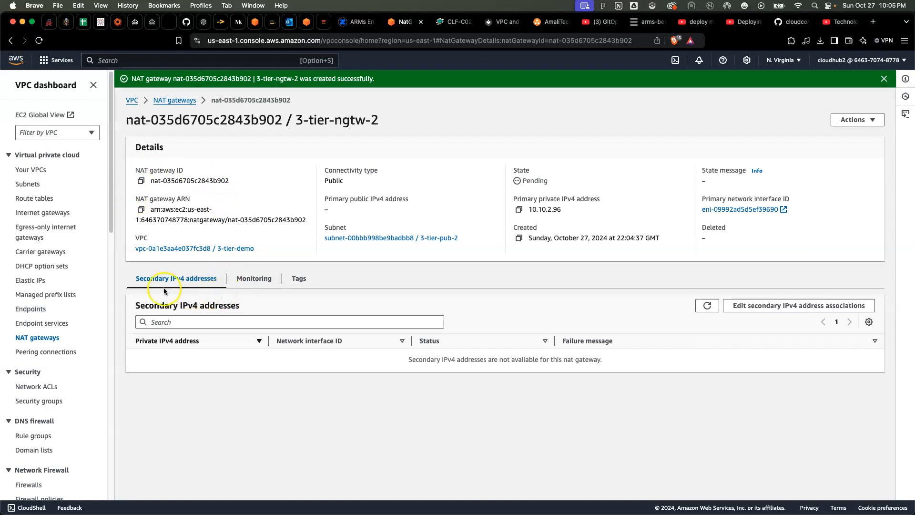
Examine the 3-tier-demo VPC's resource map in an enlarged view, covering its subnets, route tables and network connections
{"action": "left_click", "coordinate": [39, 200]}
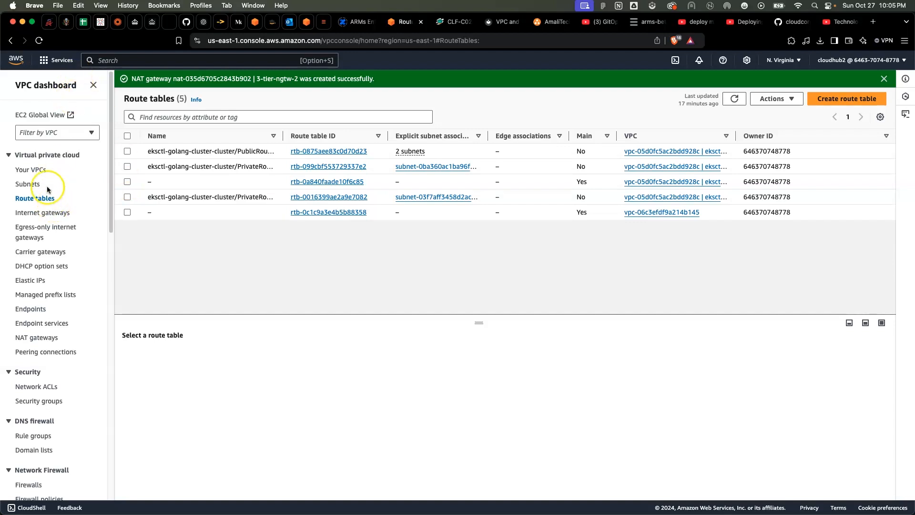
{"action": "left_click", "coordinate": [35, 172]}
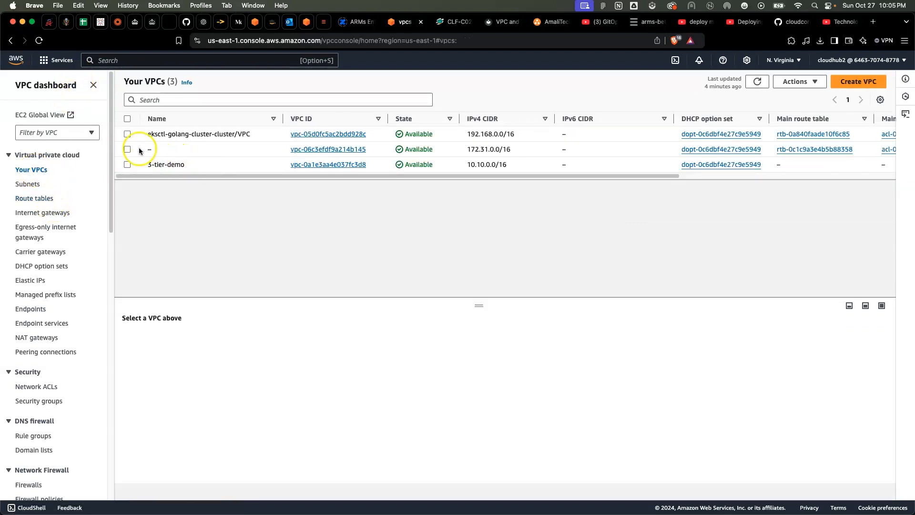
{"action": "left_click", "coordinate": [128, 165]}
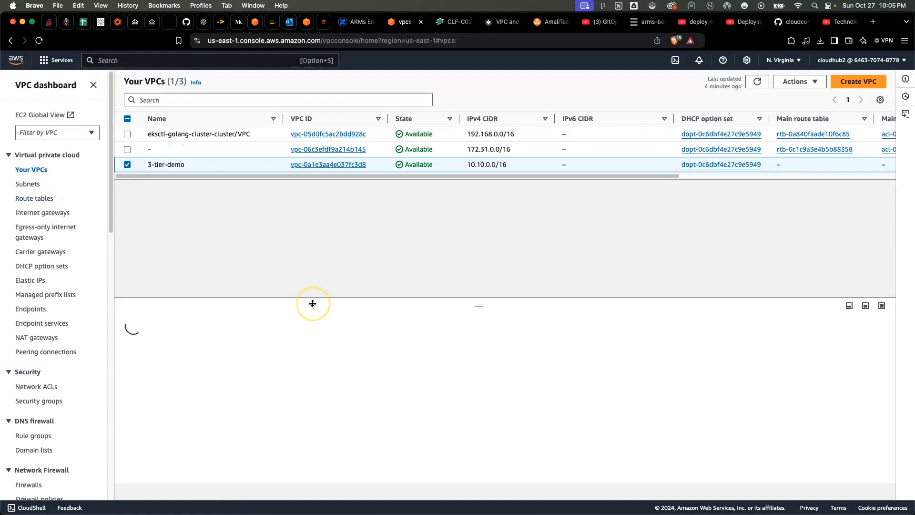
{"action": "scroll", "coordinate": [399, 384], "scroll_direction": "down", "scroll_amount": 1}
{"action": "scroll", "coordinate": [399, 383], "scroll_direction": "up", "scroll_amount": 1}
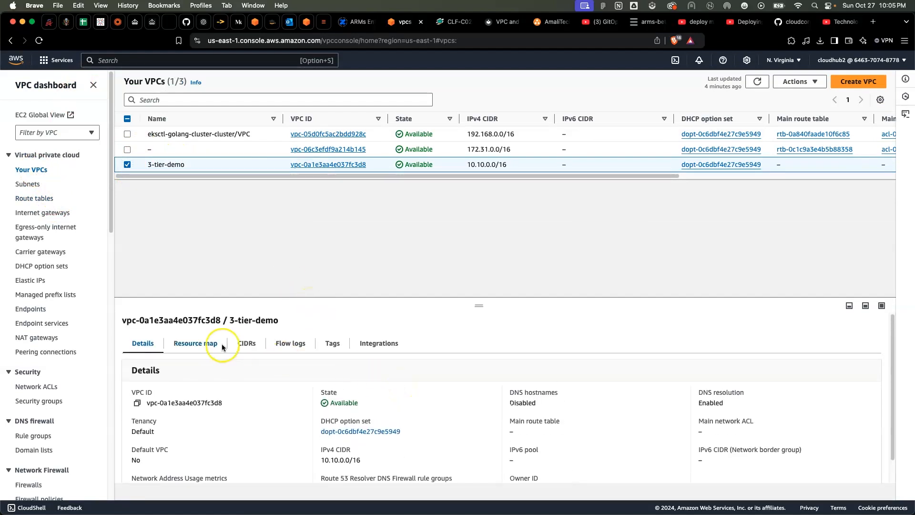
{"action": "left_click", "coordinate": [208, 344]}
{"action": "scroll", "coordinate": [388, 331], "scroll_direction": "down", "scroll_amount": 5}
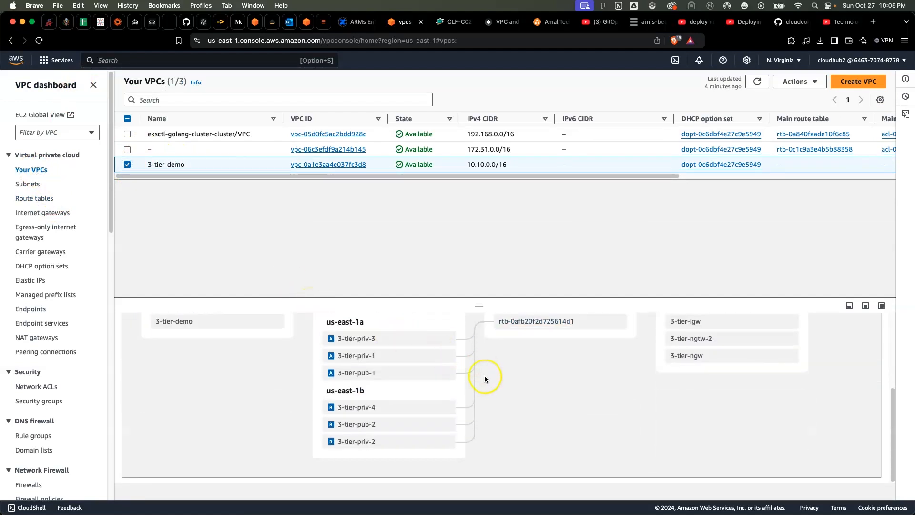
{"action": "left_click_drag", "start_coordinate": [476, 310], "coordinate": [471, 186]}
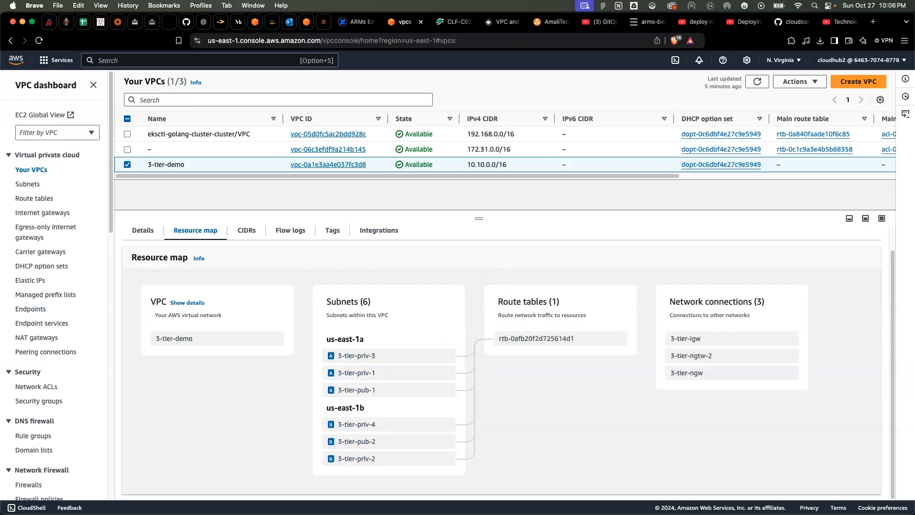
{"action": "left_click", "coordinate": [34, 198]}
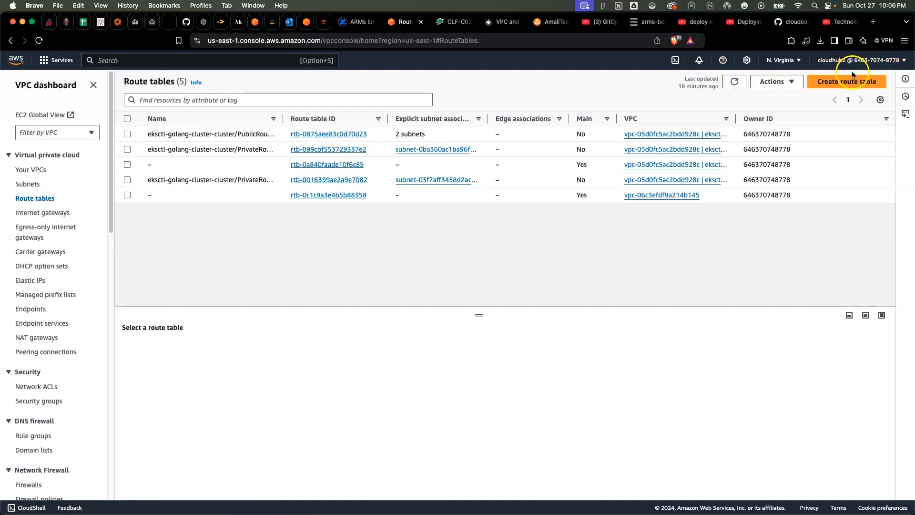
{"action": "left_click", "coordinate": [792, 81]}
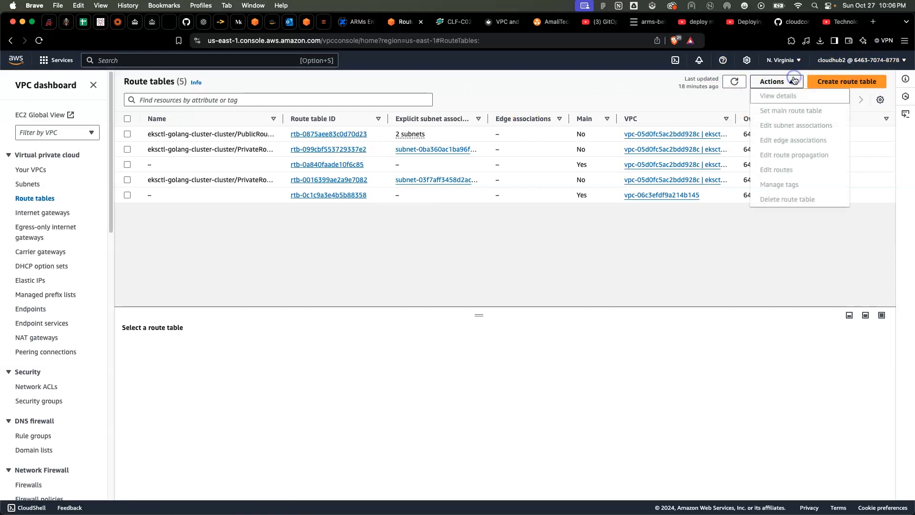
{"action": "left_click", "coordinate": [332, 239]}
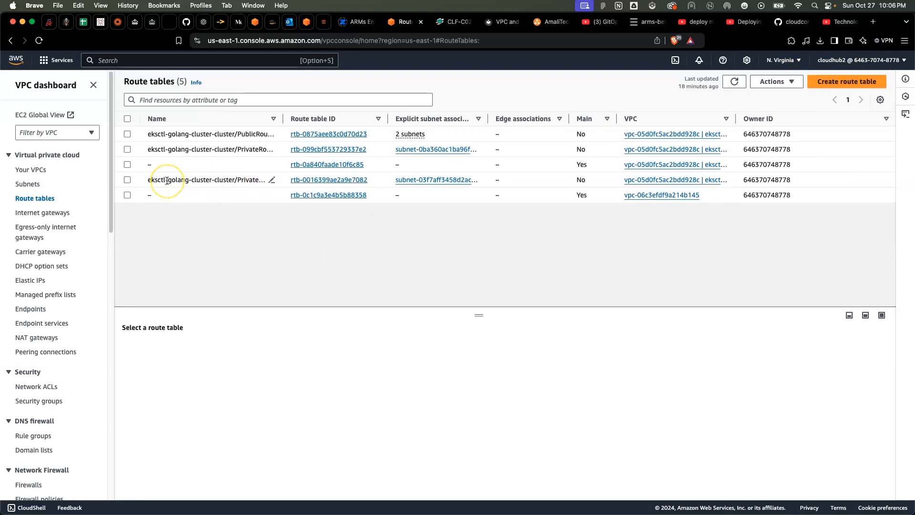
Open the details of the 3-tier-demo VPC's route table by way of the VPC's resource map
{"action": "left_click", "coordinate": [31, 170]}
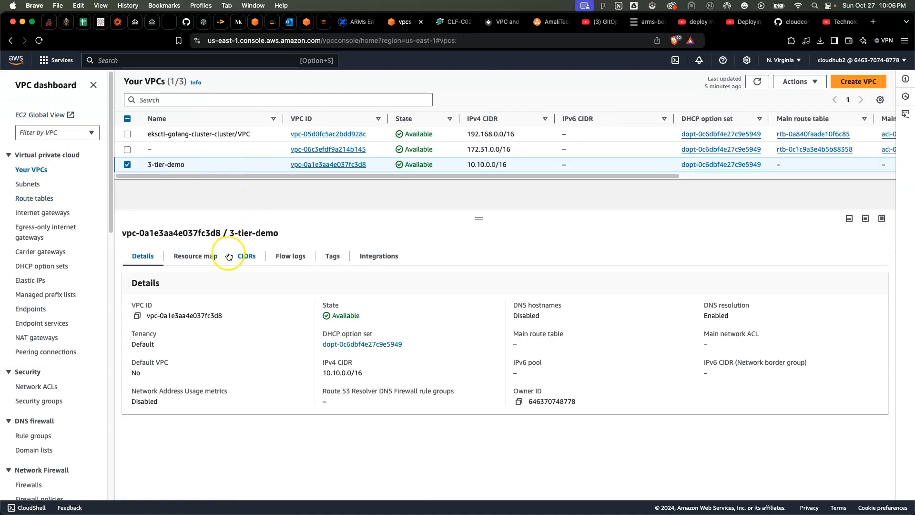
{"action": "left_click", "coordinate": [206, 256]}
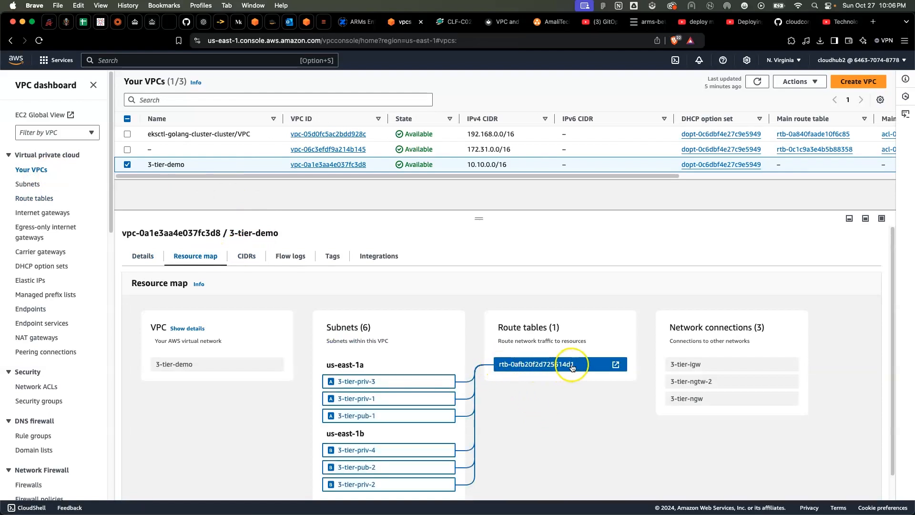
{"action": "left_click", "coordinate": [34, 198]}
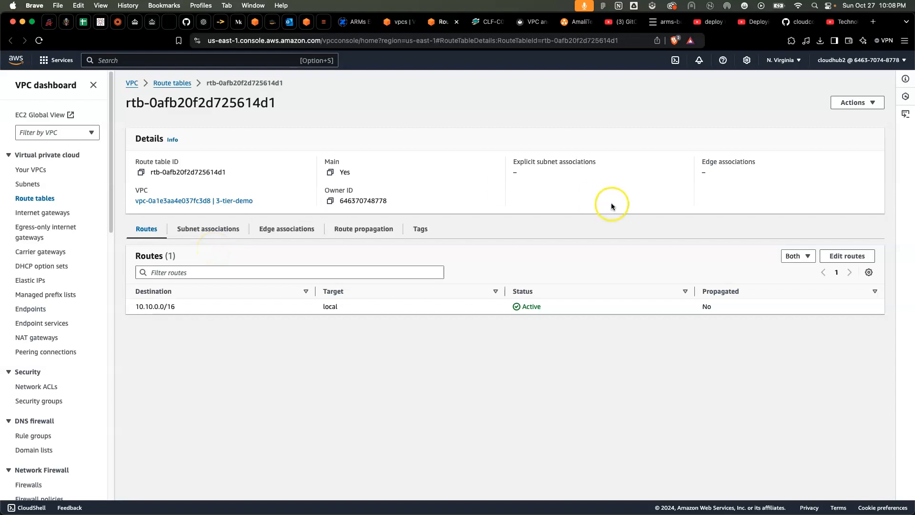
Add a 0.0.0.0/0 route targeting the 3-tier-igw internet gateway to the 3-tier-demo VPC's main route table and save it
{"action": "left_click", "coordinate": [843, 102]}
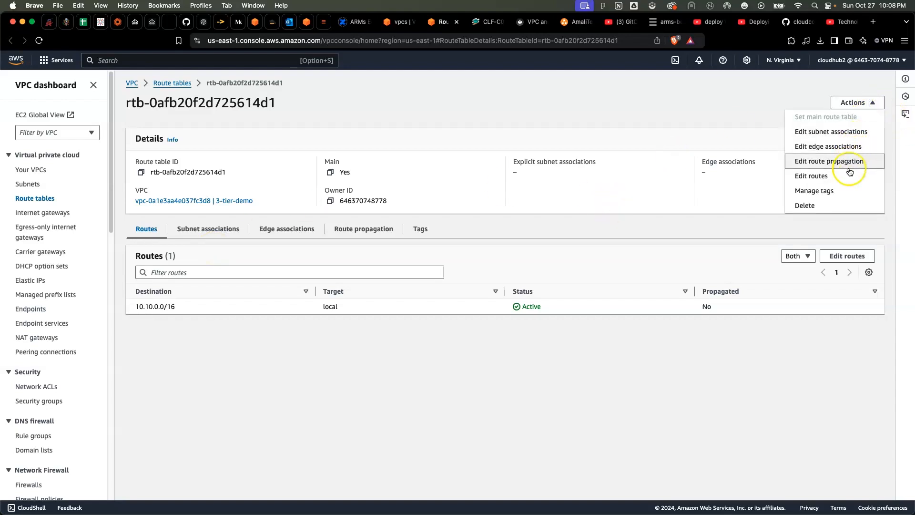
{"action": "left_click", "coordinate": [847, 184]}
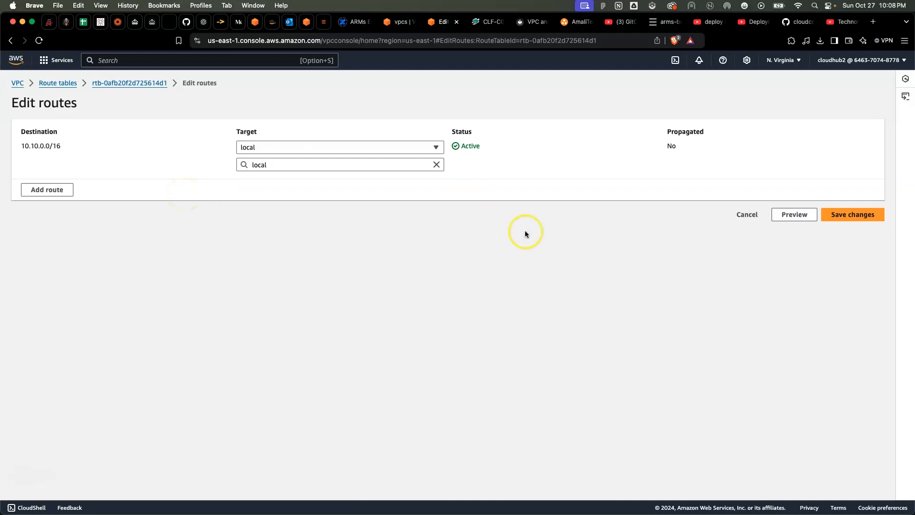
{"action": "left_click", "coordinate": [31, 189]}
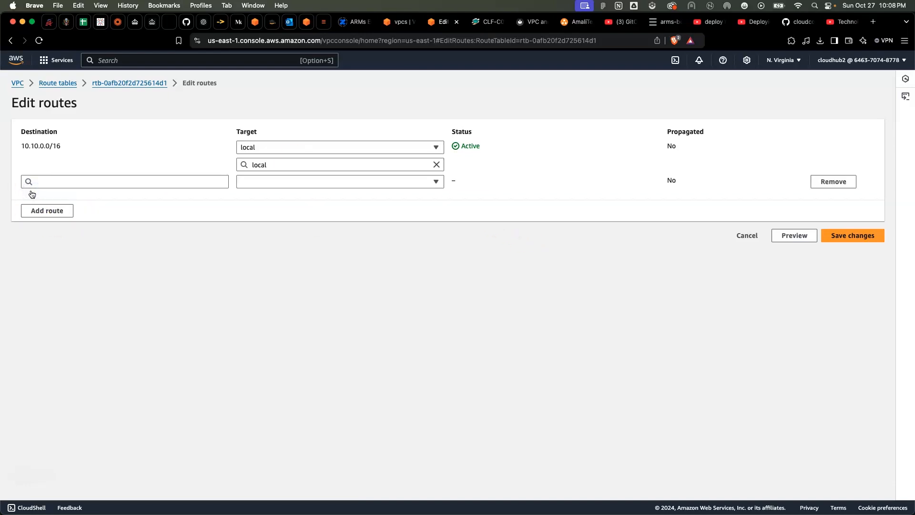
{"action": "left_click", "coordinate": [72, 181]}
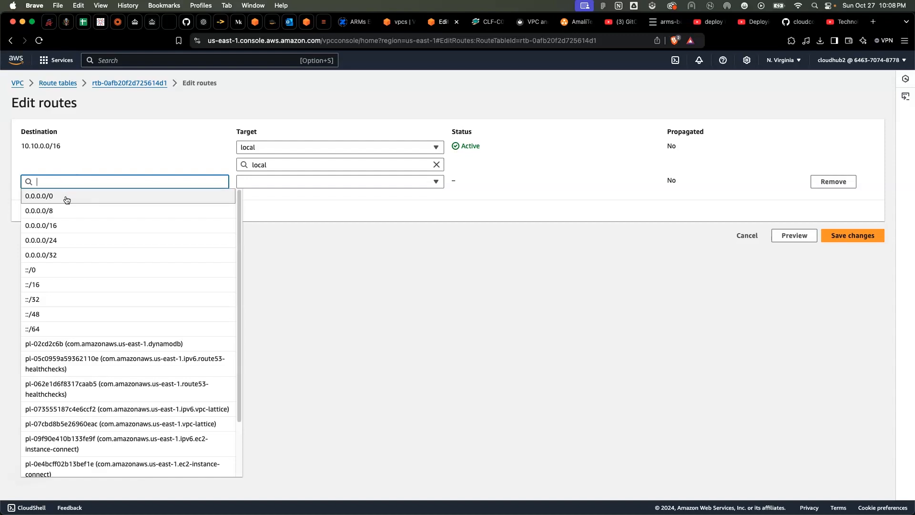
{"action": "left_click", "coordinate": [67, 197]}
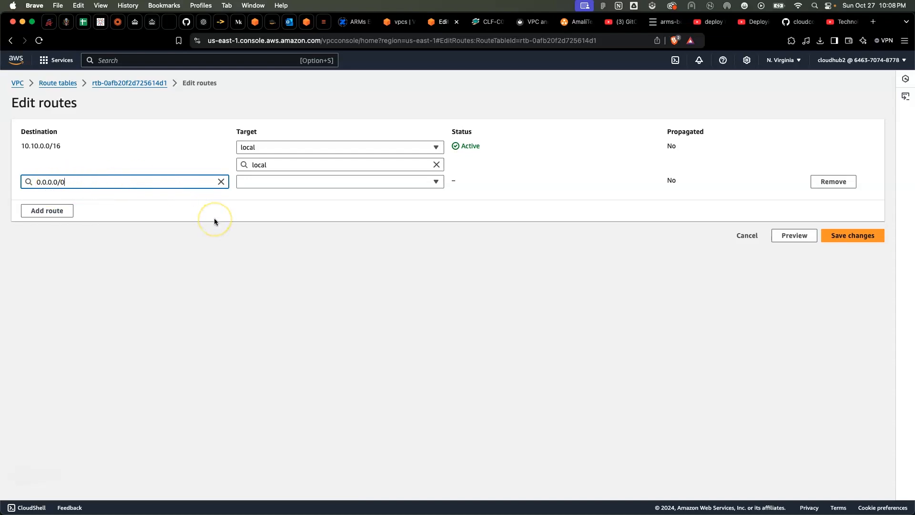
{"action": "left_click", "coordinate": [317, 182]}
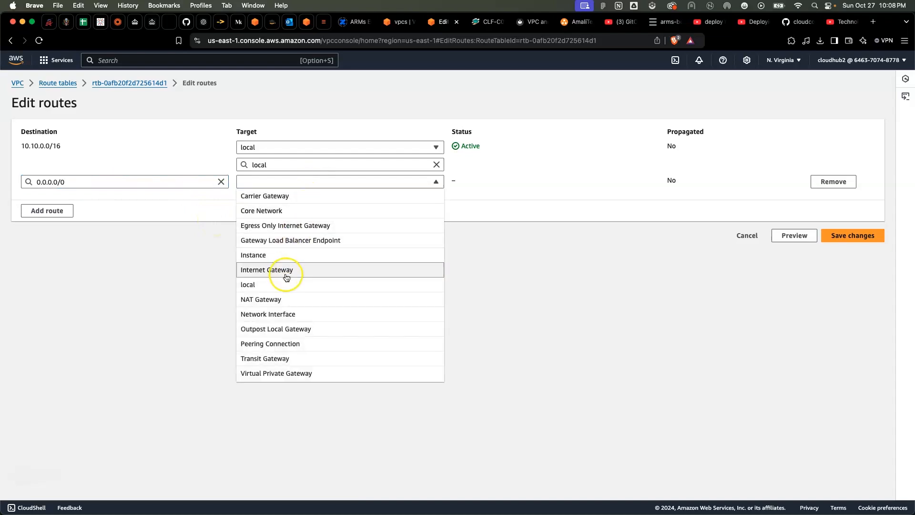
{"action": "left_click", "coordinate": [286, 271]}
{"action": "left_click", "coordinate": [303, 199]}
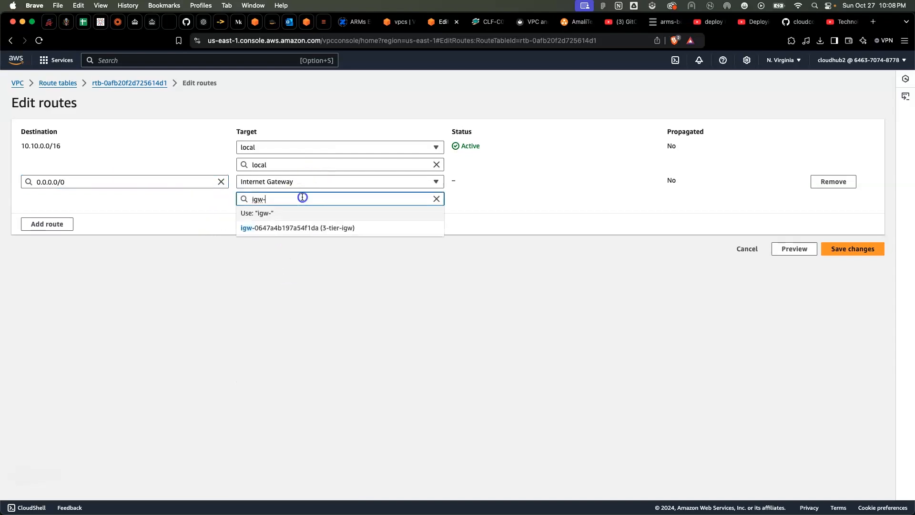
{"action": "left_click", "coordinate": [298, 228]}
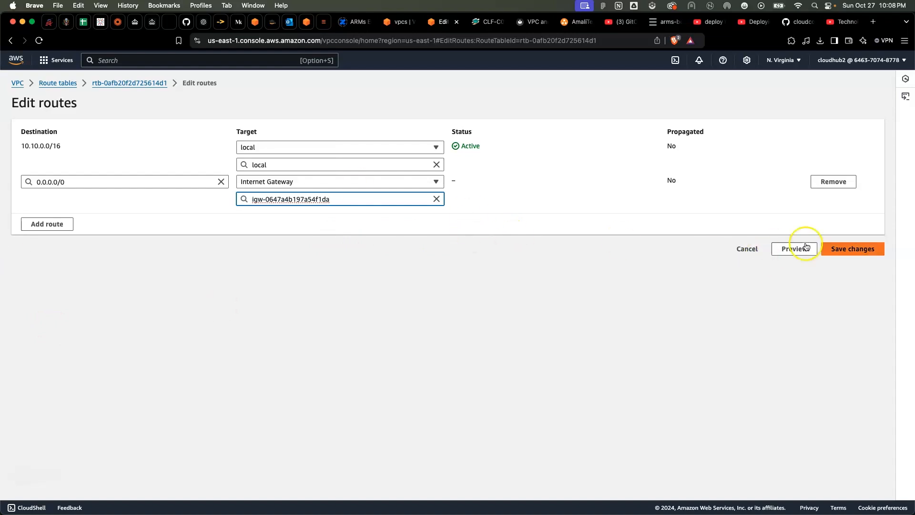
{"action": "left_click", "coordinate": [852, 254]}
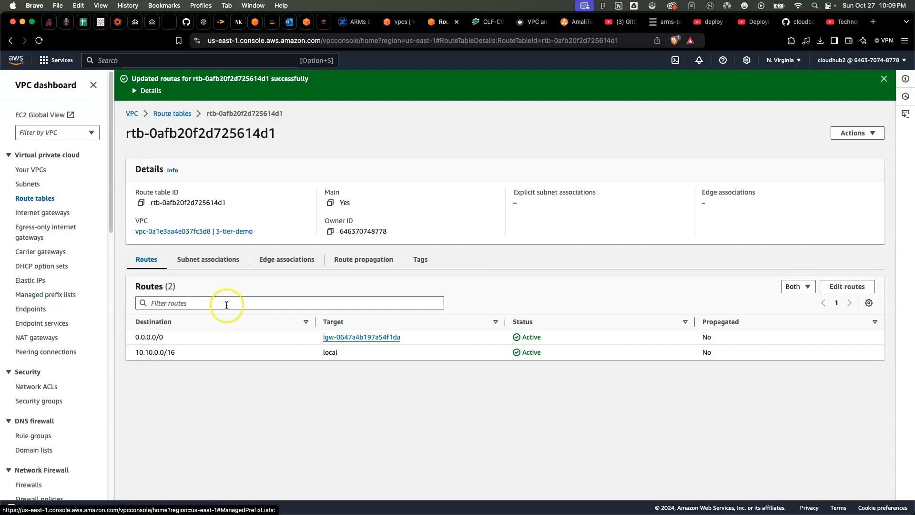
Associate subnets 3-tier-pub-1 and 3-tier-pub-2 explicitly with the main route table and review its subnet associations
{"action": "left_click", "coordinate": [203, 261]}
{"action": "scroll", "coordinate": [341, 389], "scroll_direction": "down", "scroll_amount": 2}
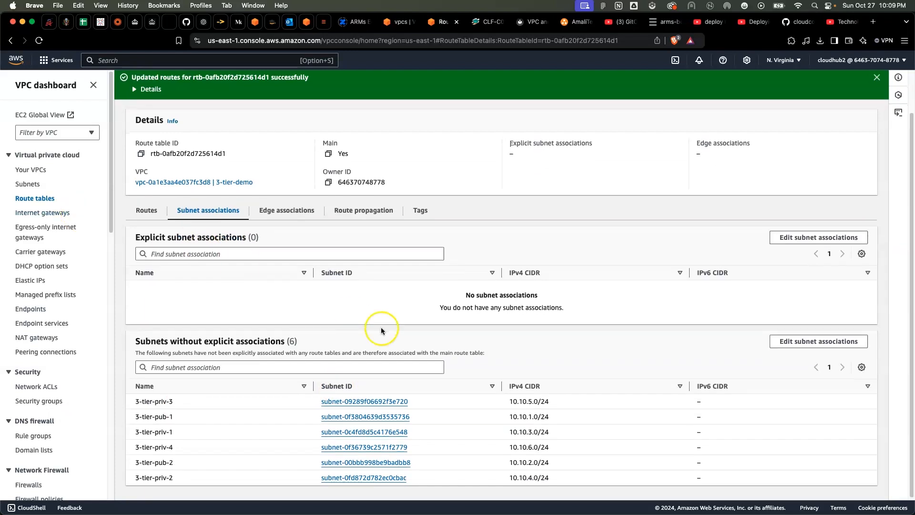
{"action": "left_click", "coordinate": [824, 345]}
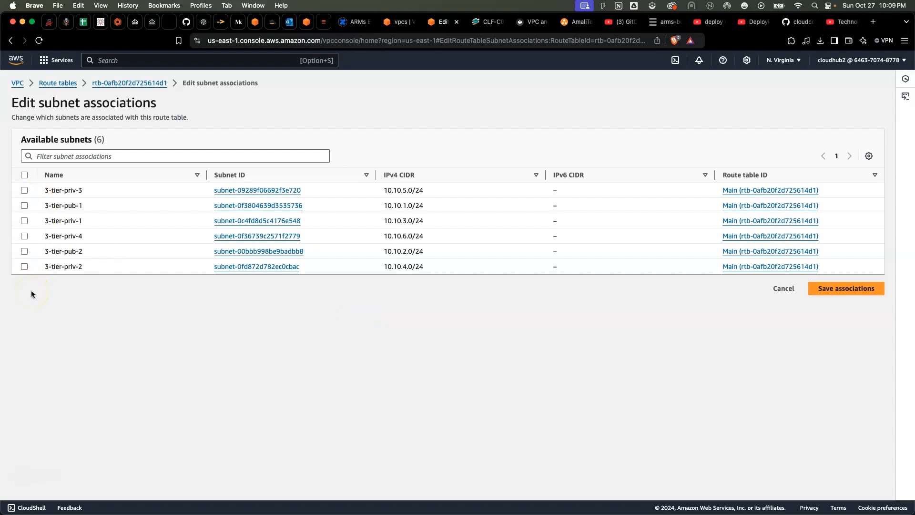
{"action": "left_click", "coordinate": [24, 253]}
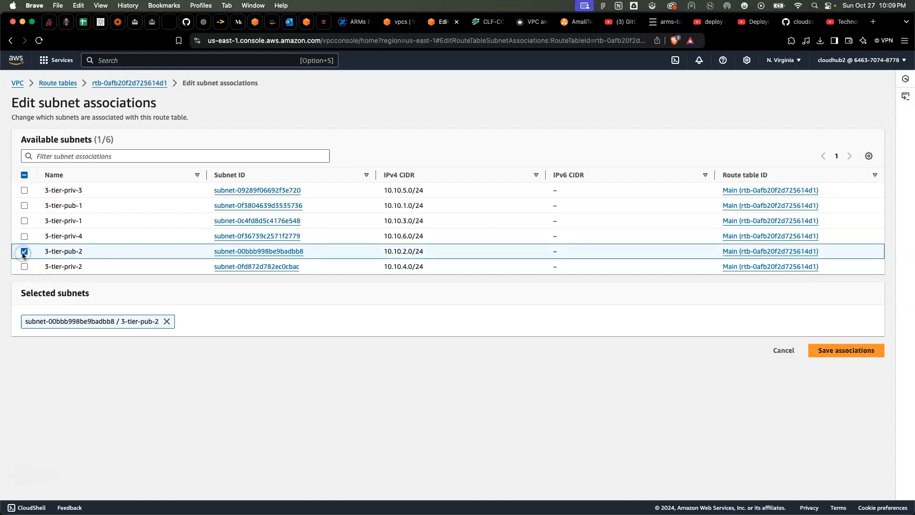
{"action": "left_click", "coordinate": [24, 205]}
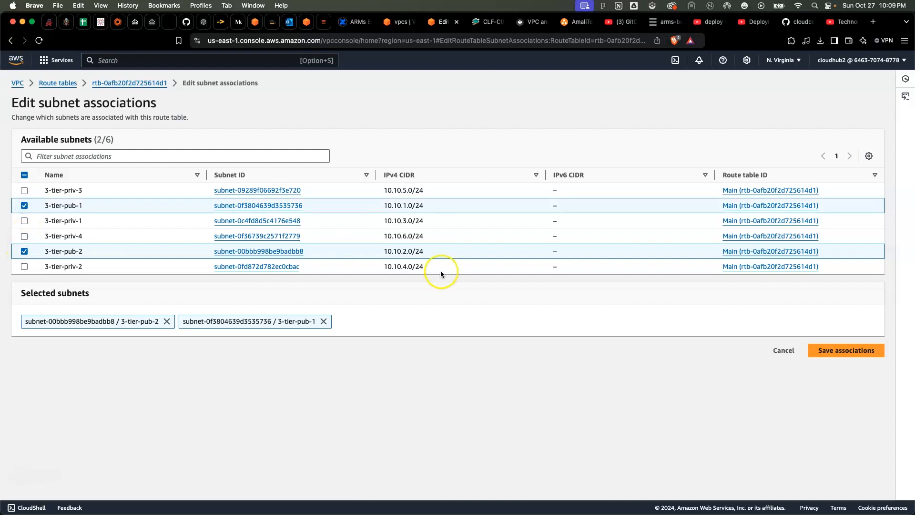
{"action": "left_click", "coordinate": [832, 353]}
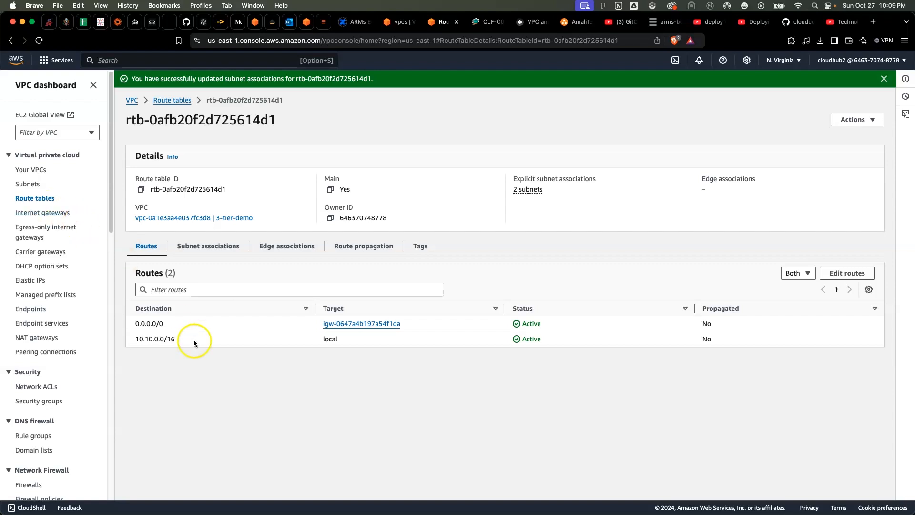
{"action": "left_click", "coordinate": [193, 248]}
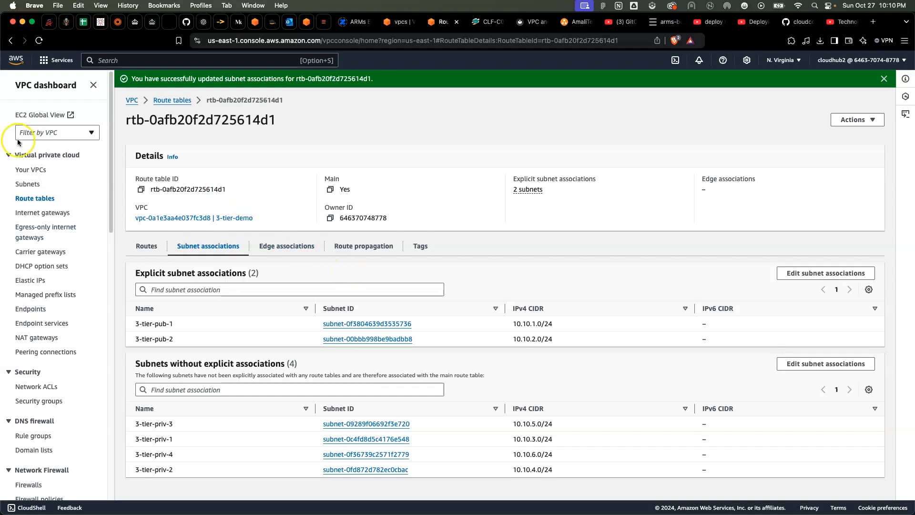
Start creating a new route table and name it 3-tier-private-RTB
{"action": "left_click", "coordinate": [28, 202]}
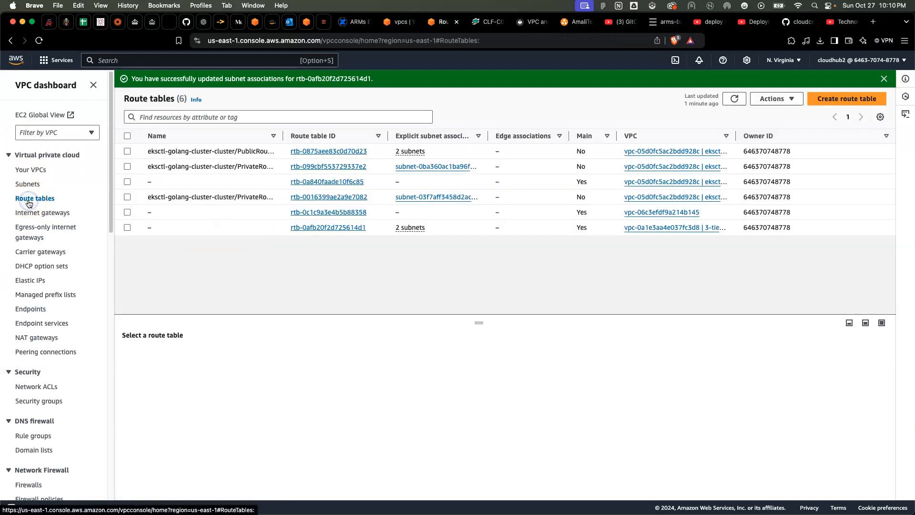
{"action": "left_click", "coordinate": [842, 100]}
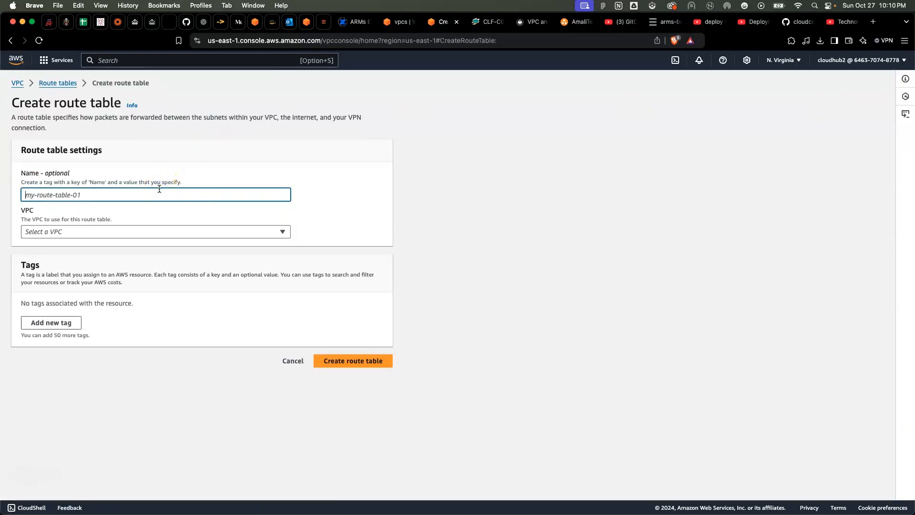
{"action": "type", "text": "3-t"}
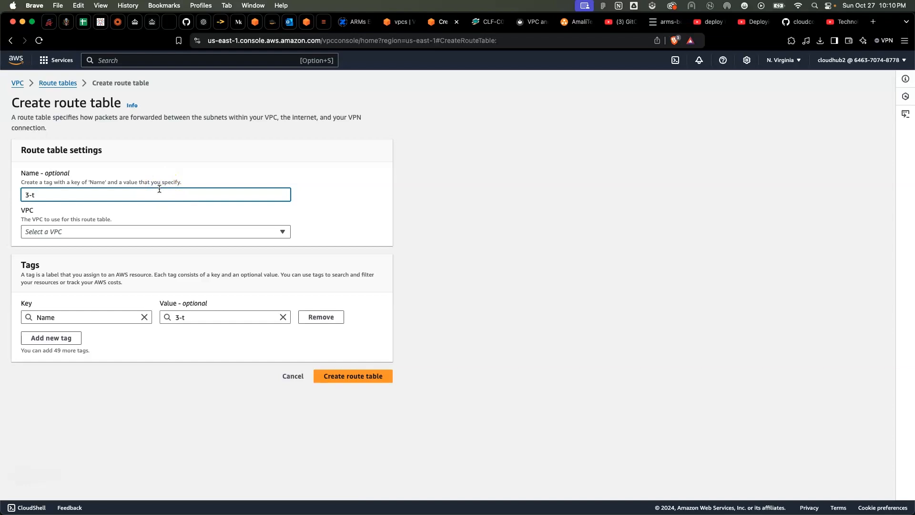
{"action": "type", "text": "eir"}
{"action": "key", "text": "BackSpace"}
{"action": "key", "text": "BackSpace"}
{"action": "type", "text": "ier-private "}
{"action": "type", "text": "RTB"}
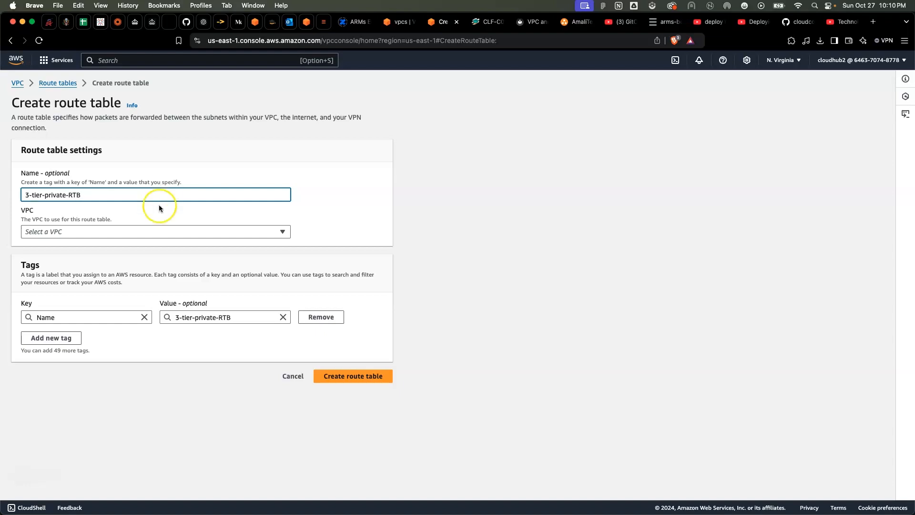
Assign the new private route table to the 3-tier-demo VPC and create it
{"action": "left_click", "coordinate": [141, 230]}
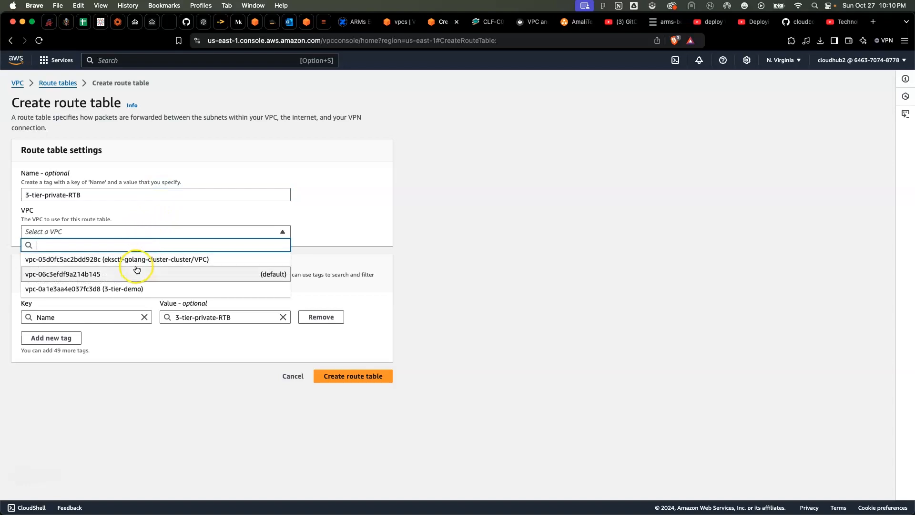
{"action": "left_click", "coordinate": [127, 287]}
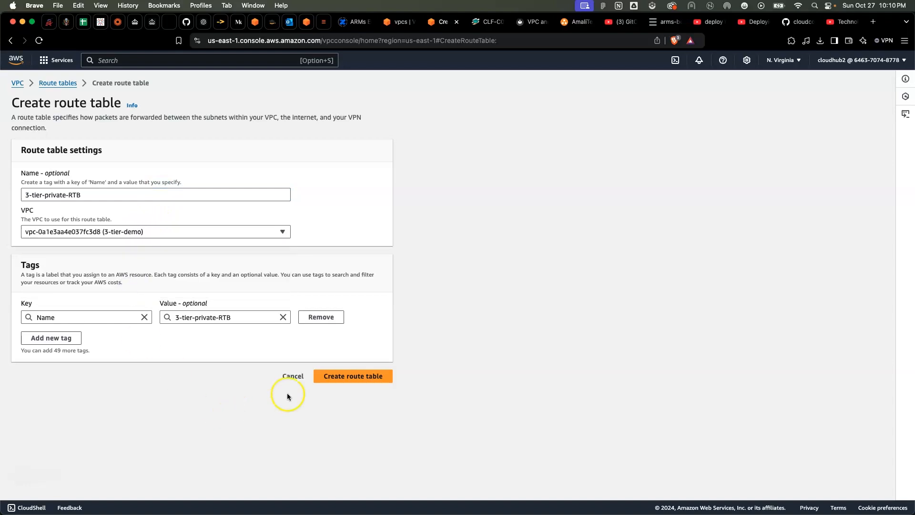
{"action": "left_click", "coordinate": [351, 376]}
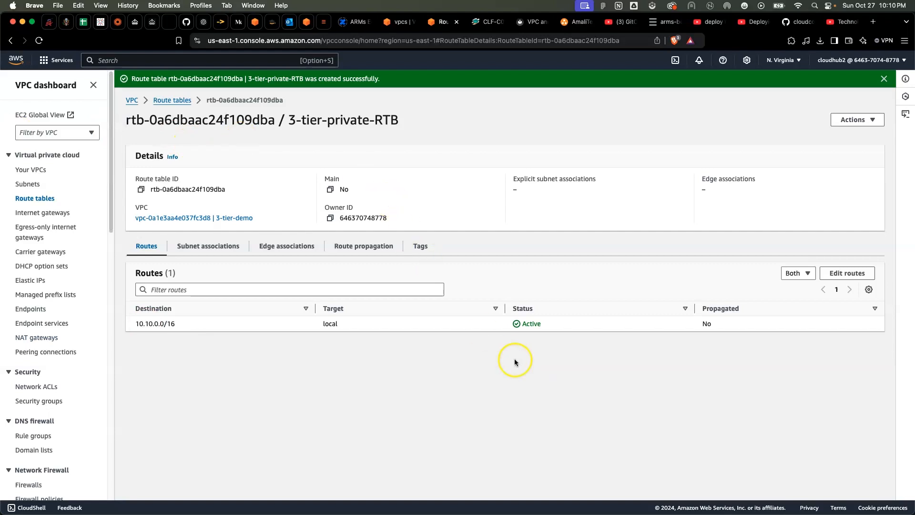
Start a new route with destination 0.0.0.0/0 in the 3-tier-private-RTB route table
{"action": "left_click", "coordinate": [855, 273]}
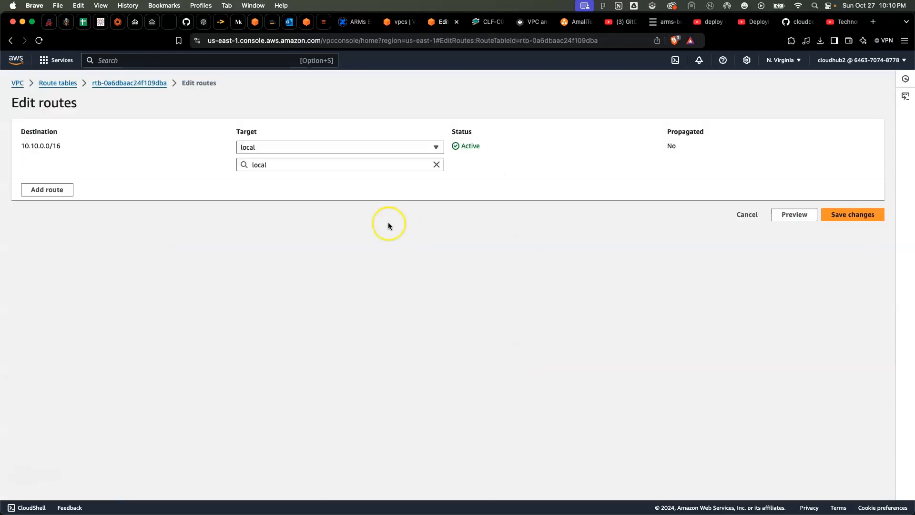
{"action": "left_click", "coordinate": [59, 195]}
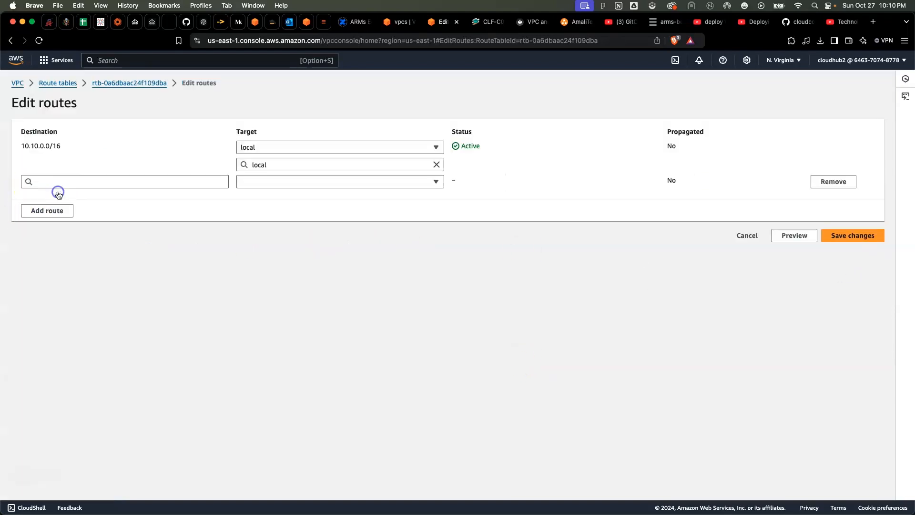
{"action": "left_click", "coordinate": [83, 184]}
{"action": "left_click", "coordinate": [59, 197]}
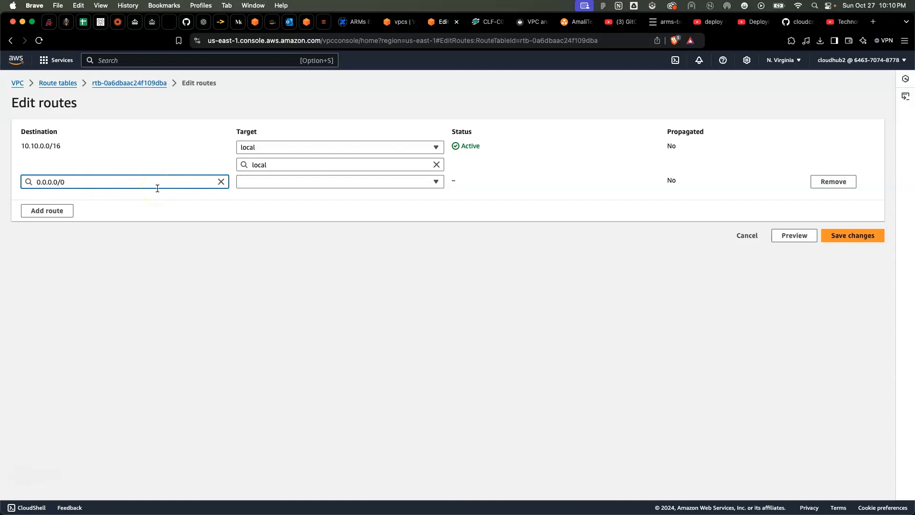
Target the 0.0.0.0/0 route at the NAT gateway 3-tier-ngw and save the route changes
{"action": "left_click", "coordinate": [299, 182]}
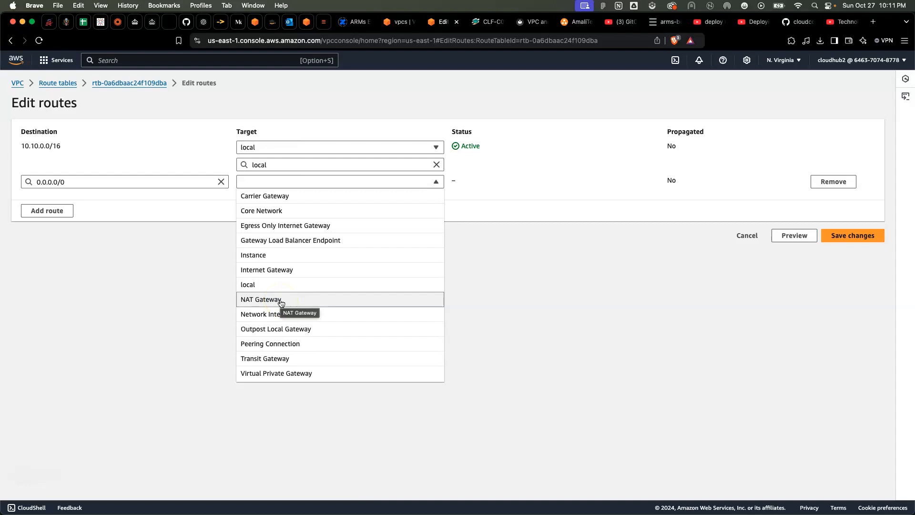
{"action": "left_click", "coordinate": [281, 301]}
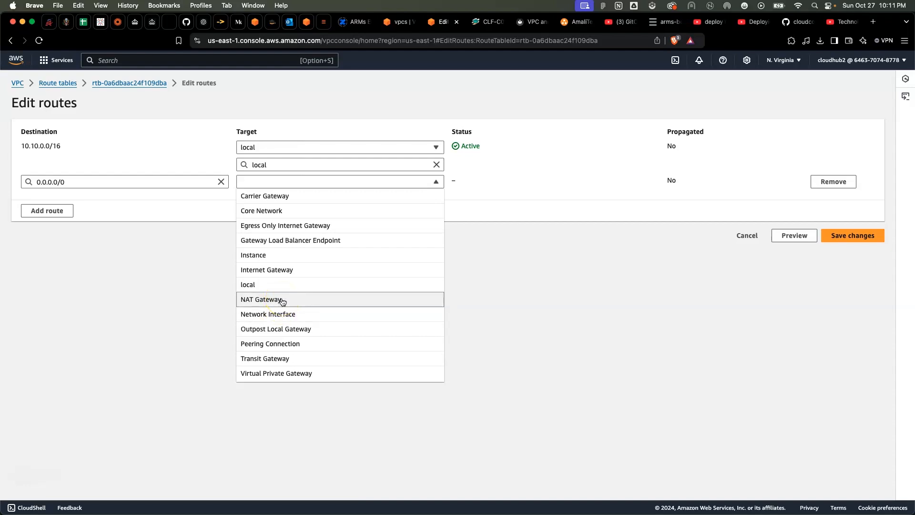
{"action": "left_click", "coordinate": [282, 301]}
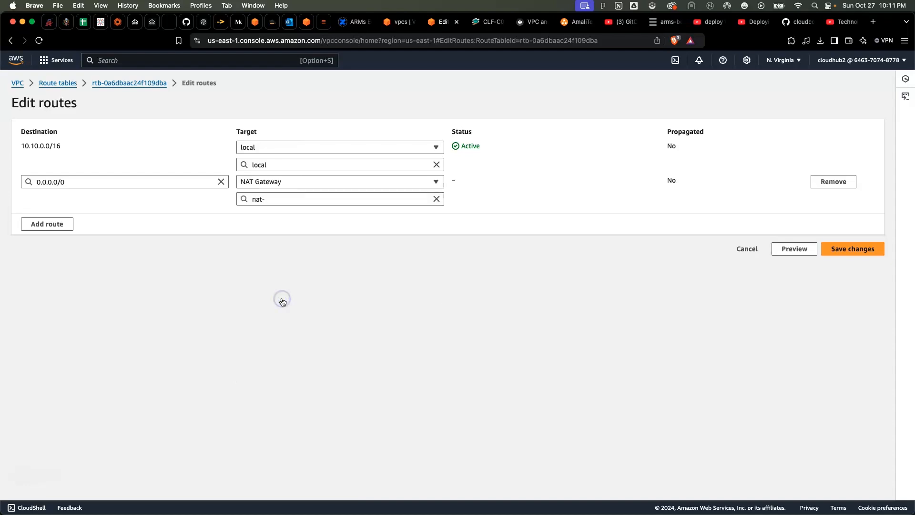
{"action": "left_click", "coordinate": [311, 200]}
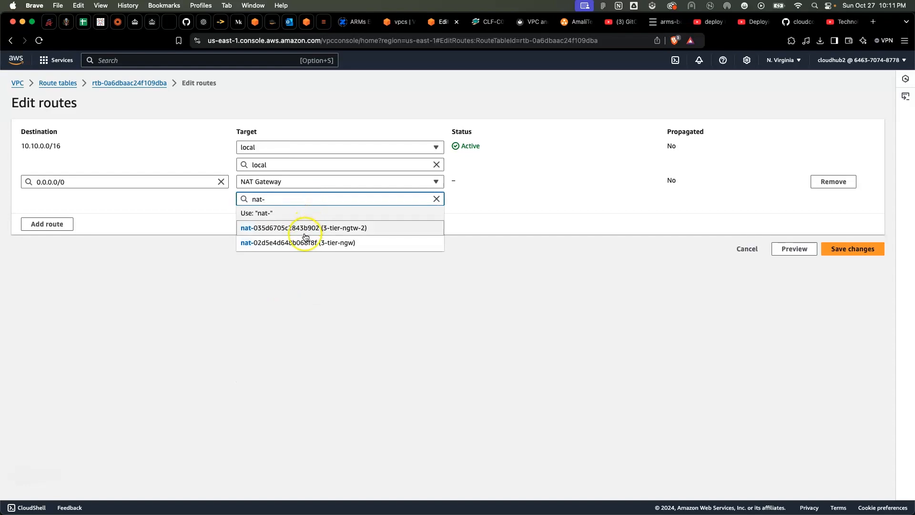
{"action": "key", "text": "Down"}
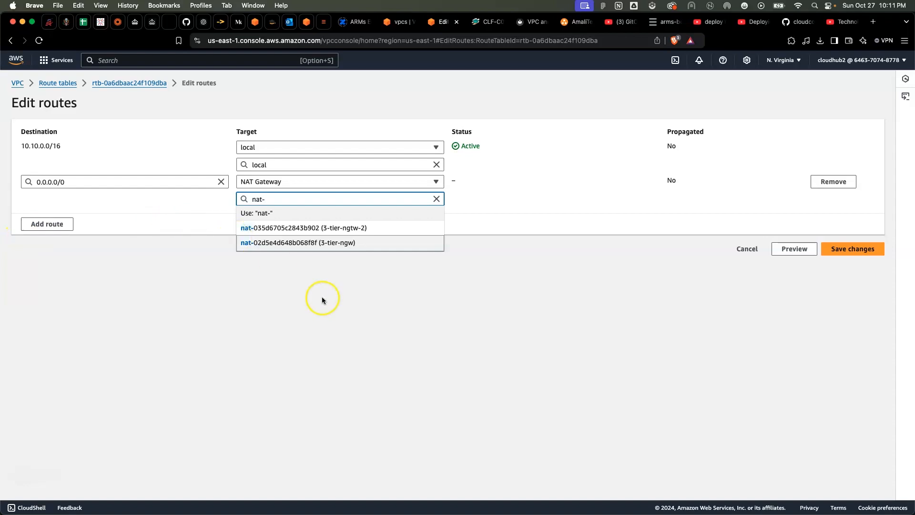
{"action": "left_click", "coordinate": [325, 248]}
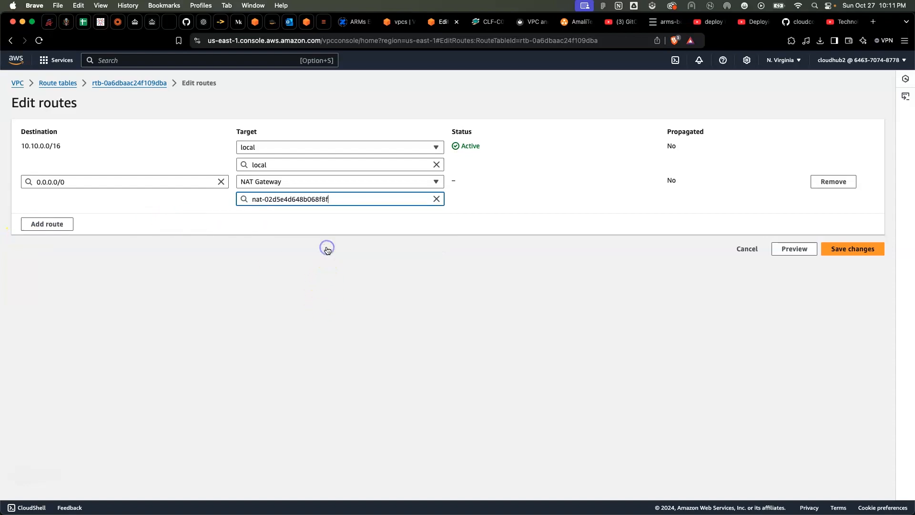
{"action": "left_click", "coordinate": [848, 248]}
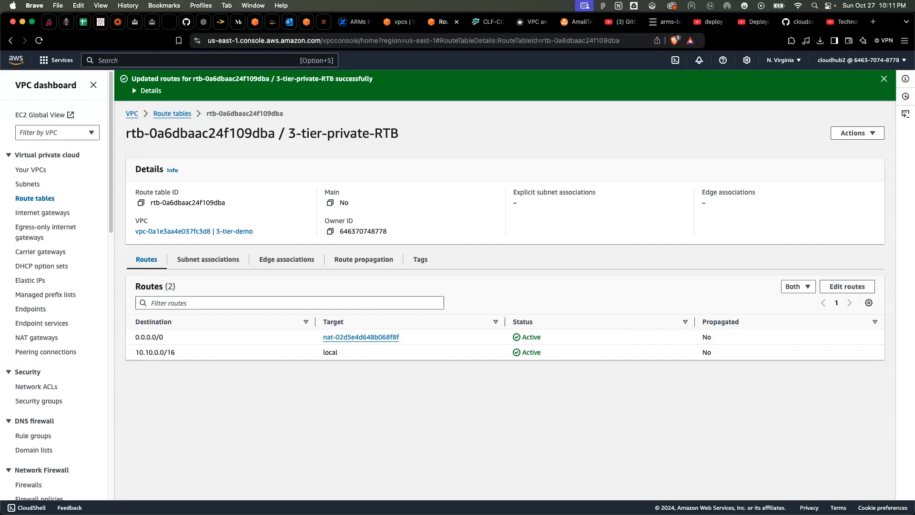
Select 3-tier-private-RTB in the list of route tables and review its routes, leaving route editing without saving
{"action": "left_click", "coordinate": [31, 200]}
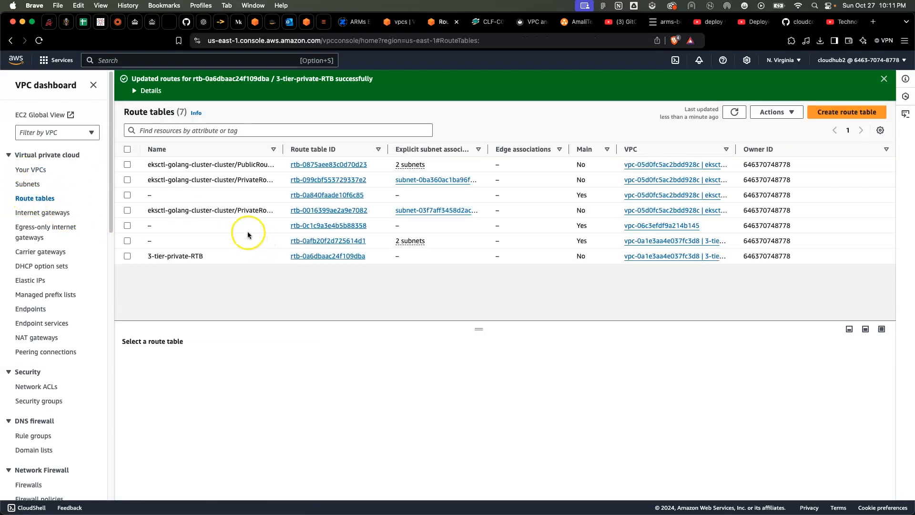
{"action": "left_click", "coordinate": [127, 256]}
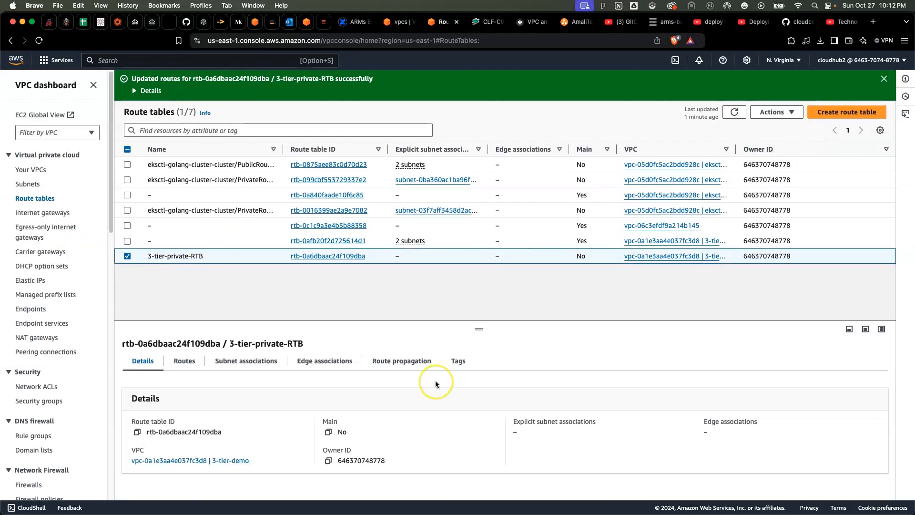
{"action": "left_click", "coordinate": [191, 361]}
{"action": "left_click", "coordinate": [849, 387]}
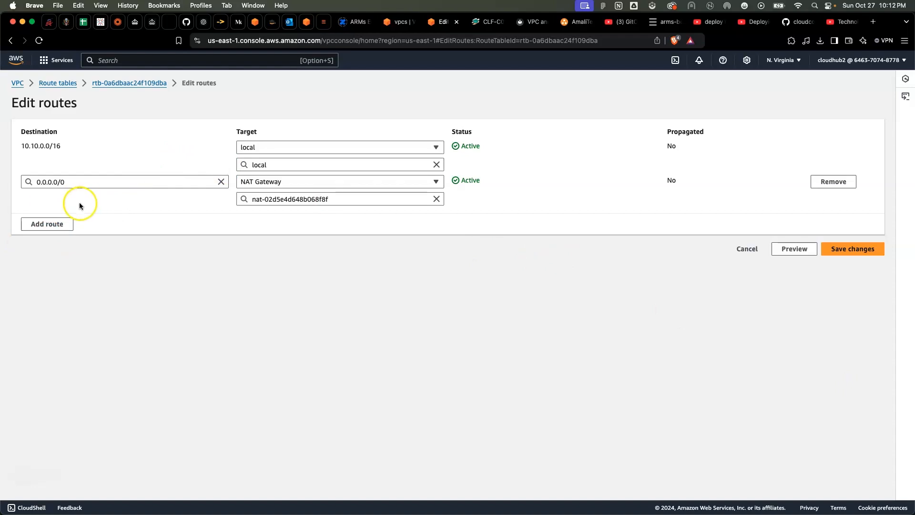
{"action": "left_click", "coordinate": [749, 248]}
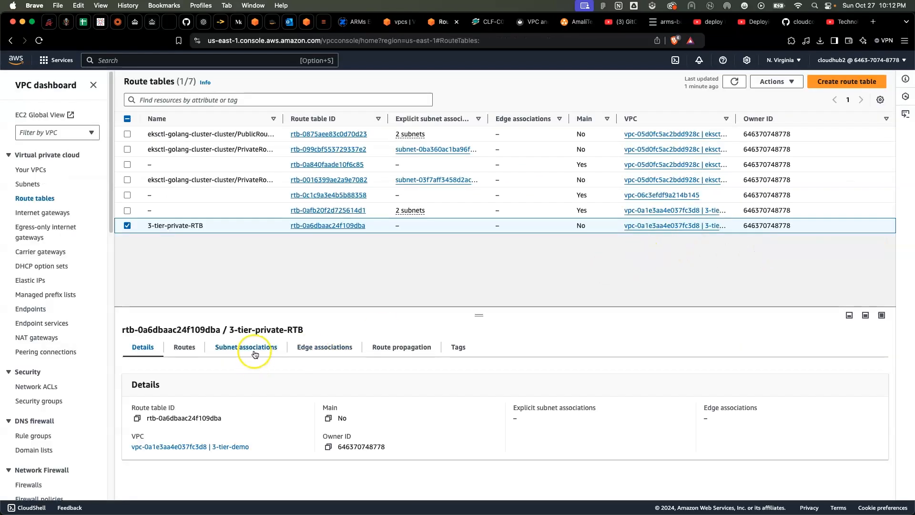
Associate subnets 3-tier-priv-1, 3-tier-priv-2, 3-tier-priv-3 and 3-tier-priv-4 with 3-tier-private-RTB and save the associations
{"action": "left_click", "coordinate": [247, 347]}
{"action": "scroll", "coordinate": [379, 409], "scroll_direction": "down", "scroll_amount": 3}
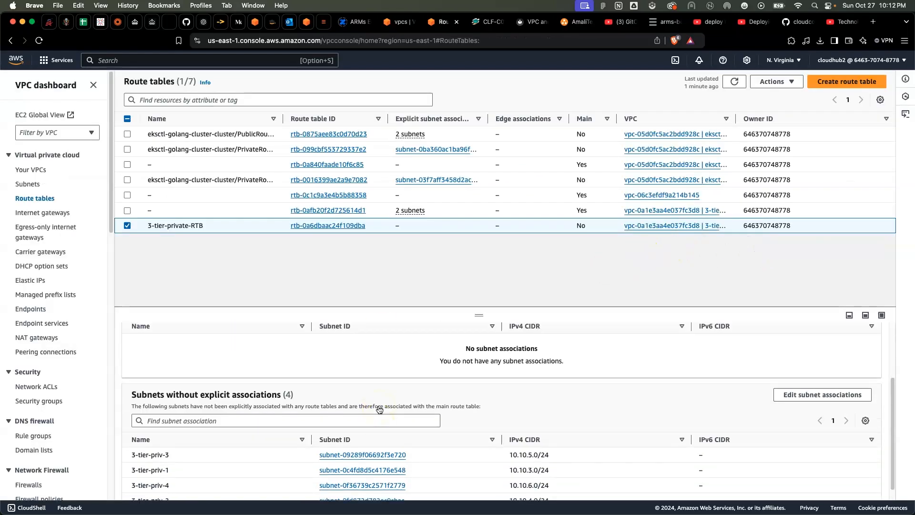
{"action": "scroll", "coordinate": [379, 409], "scroll_direction": "up", "scroll_amount": 5}
{"action": "left_click", "coordinate": [818, 379]}
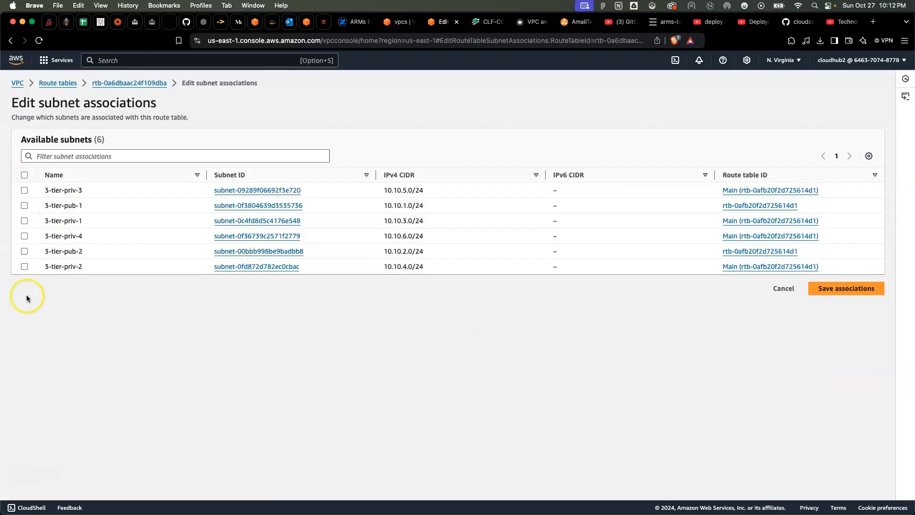
{"action": "left_click", "coordinate": [24, 266]}
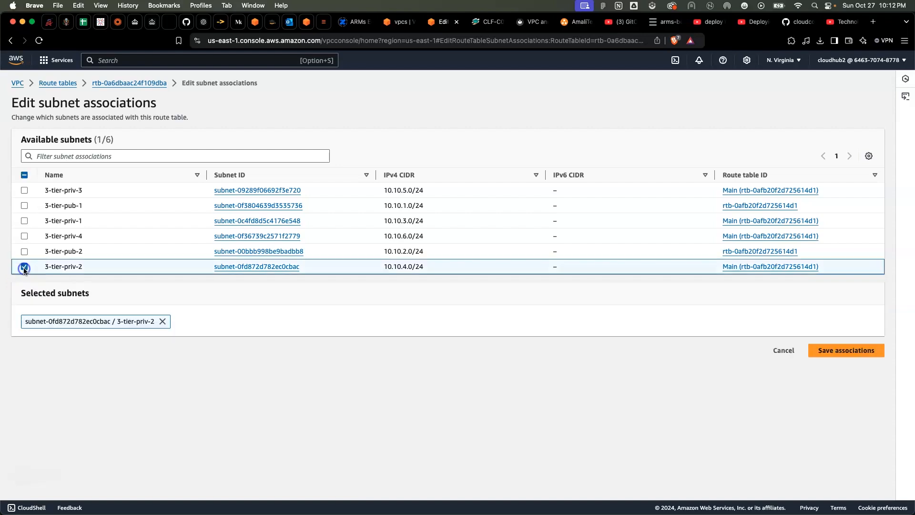
{"action": "left_click", "coordinate": [24, 236]}
{"action": "left_click", "coordinate": [24, 220]}
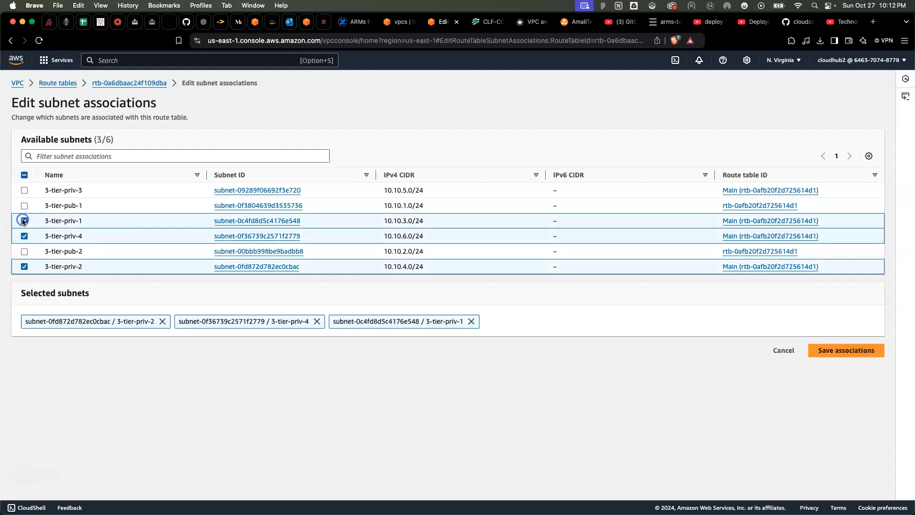
{"action": "left_click", "coordinate": [24, 190]}
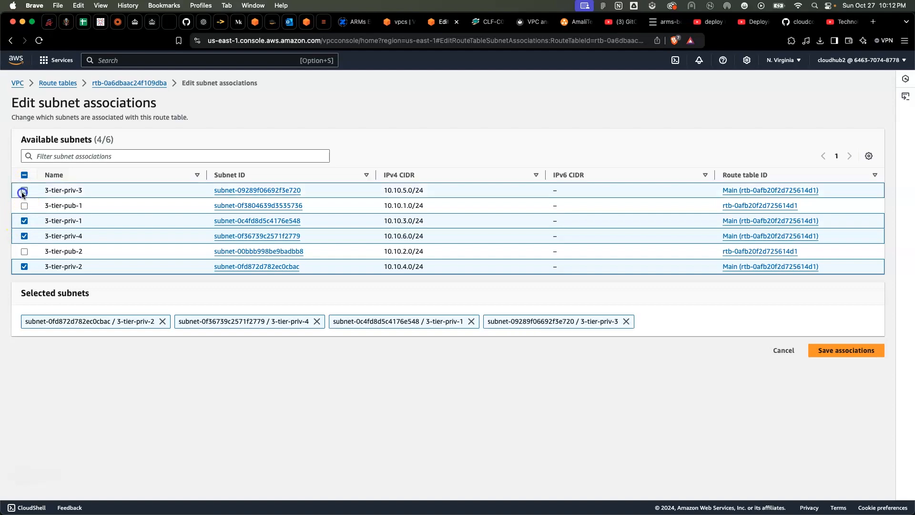
{"action": "left_click", "coordinate": [850, 352]}
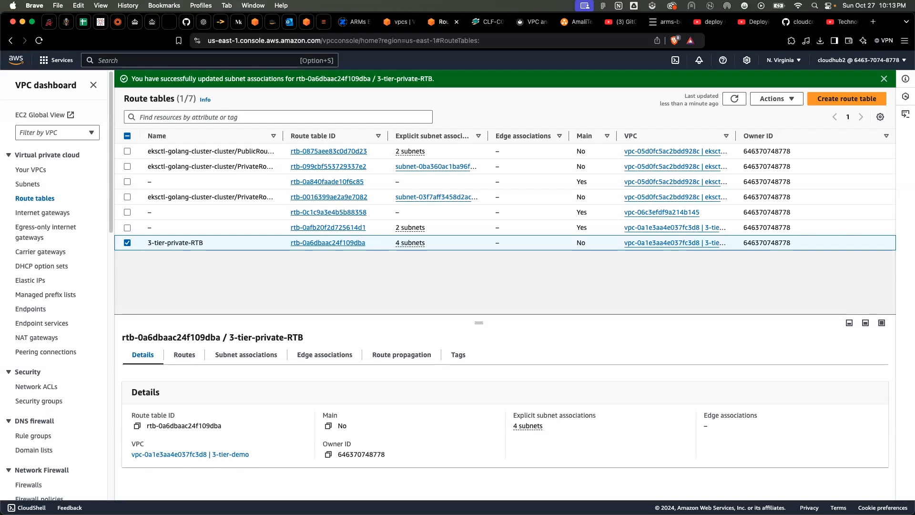
{"action": "left_click", "coordinate": [32, 187]}
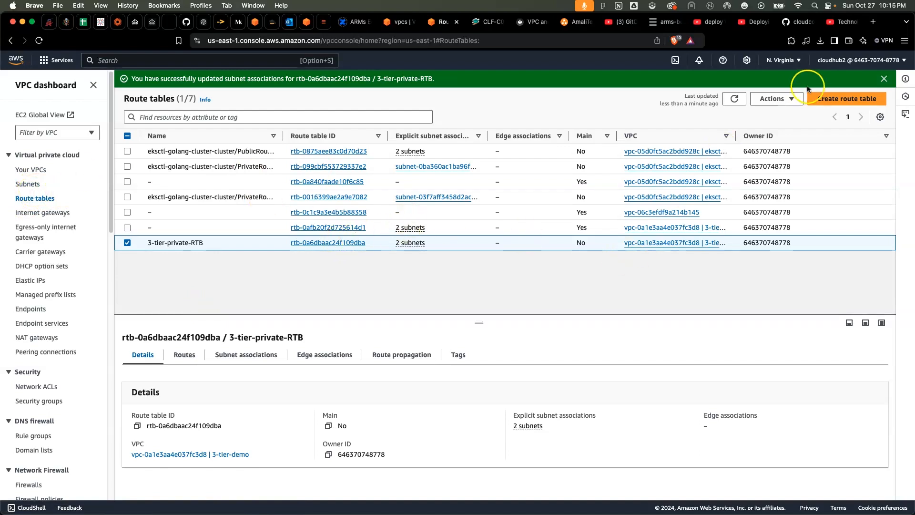
Create a second private route table named 3-tier-RTB-2 in the 3-tier-demo VPC
{"action": "left_click", "coordinate": [847, 99]}
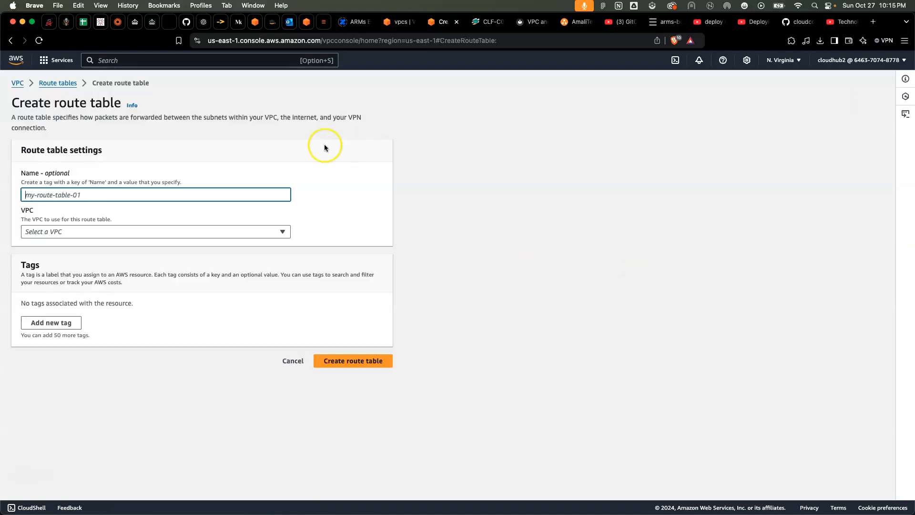
{"action": "left_click", "coordinate": [142, 196]}
{"action": "type", "text": "3-t"}
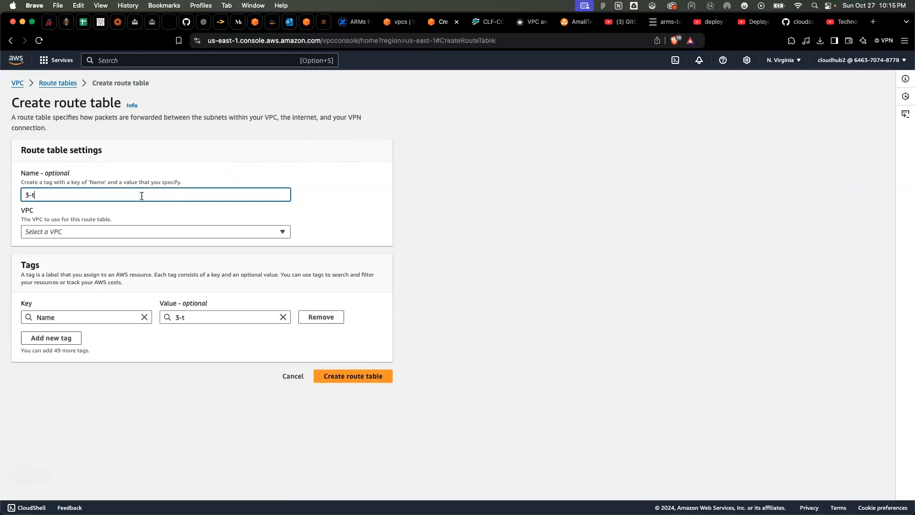
{"action": "type", "text": "ier-RTB-2"}
{"action": "left_click", "coordinate": [97, 234]}
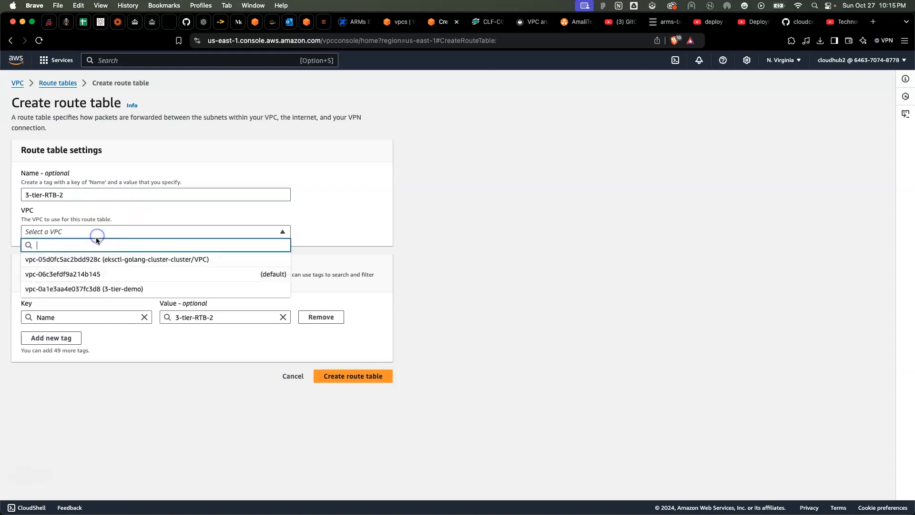
{"action": "left_click", "coordinate": [93, 289]}
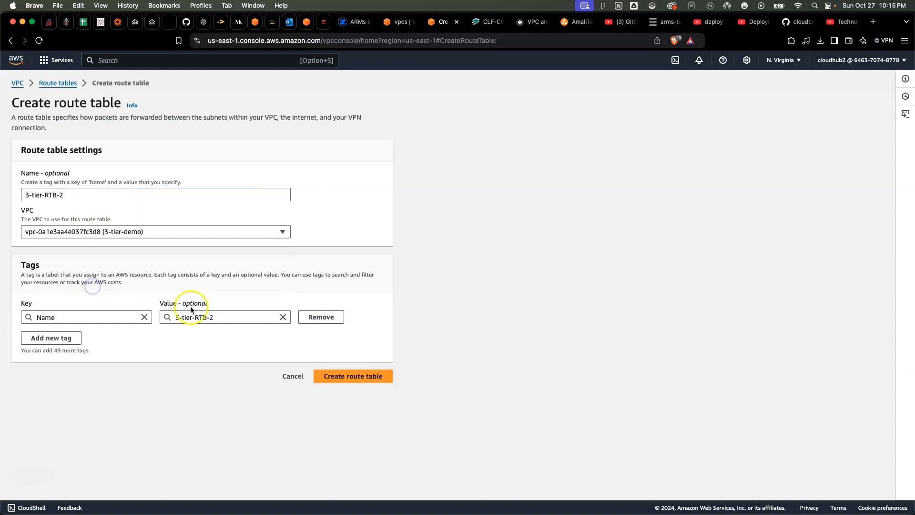
{"action": "left_click", "coordinate": [336, 374]}
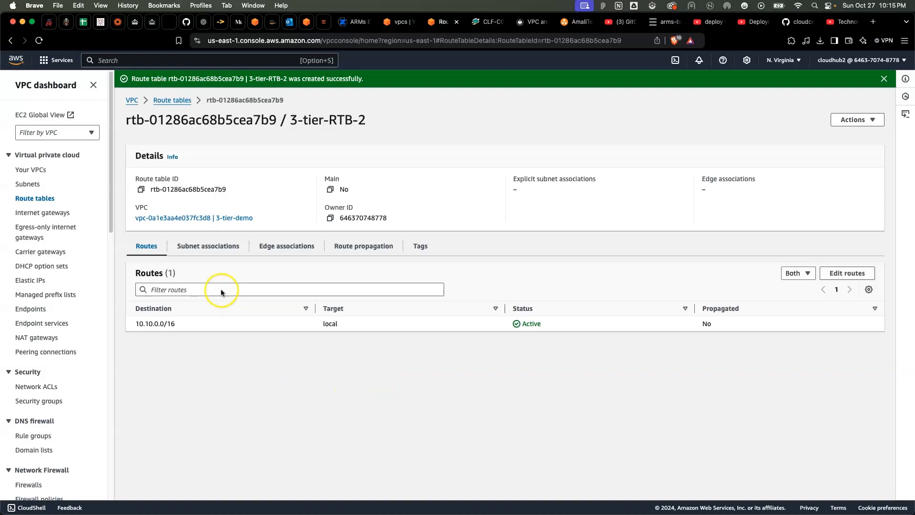
Associate subnets 3-tier-priv-1 and 3-tier-priv-2 with 3-tier-RTB-2, save, and review its subnet associations
{"action": "left_click", "coordinate": [215, 246]}
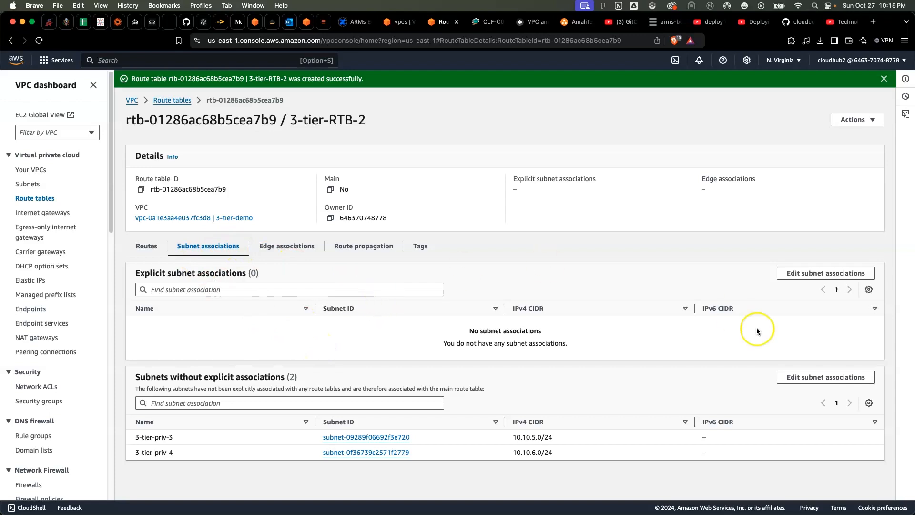
{"action": "left_click", "coordinate": [862, 275]}
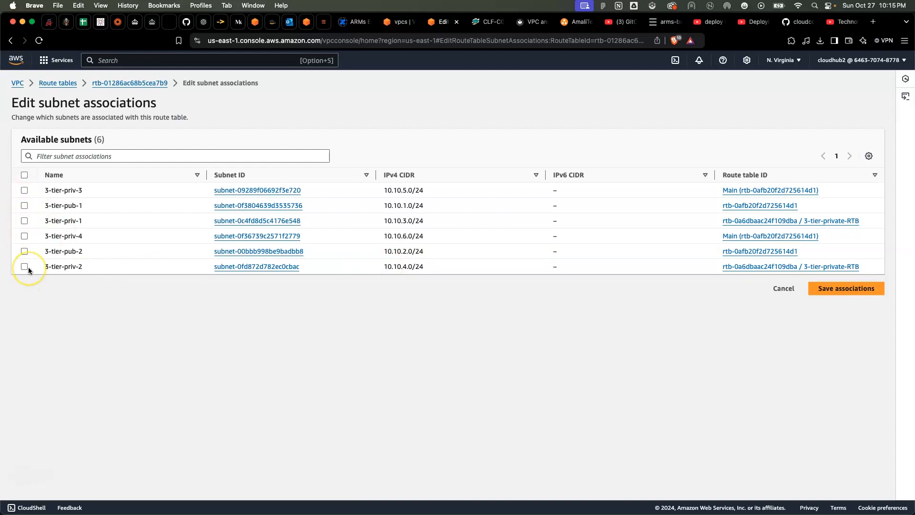
{"action": "left_click", "coordinate": [26, 220]}
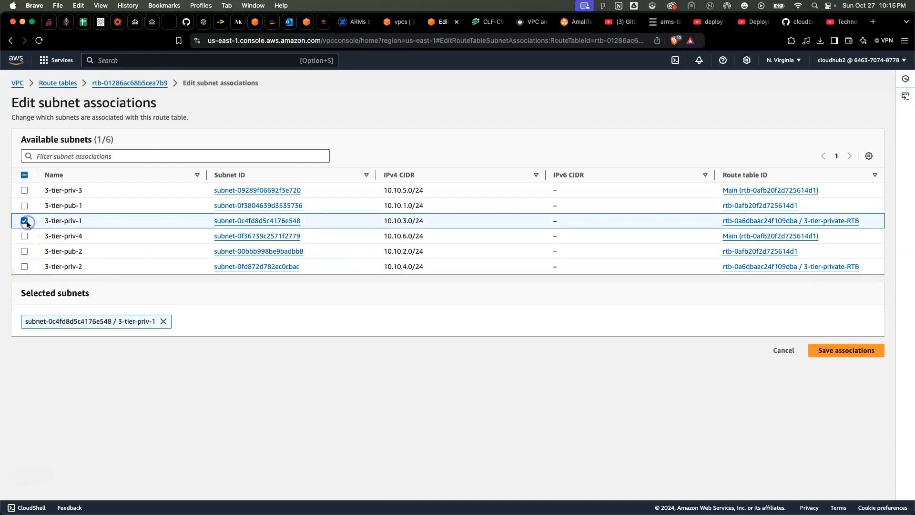
{"action": "left_click", "coordinate": [25, 267]}
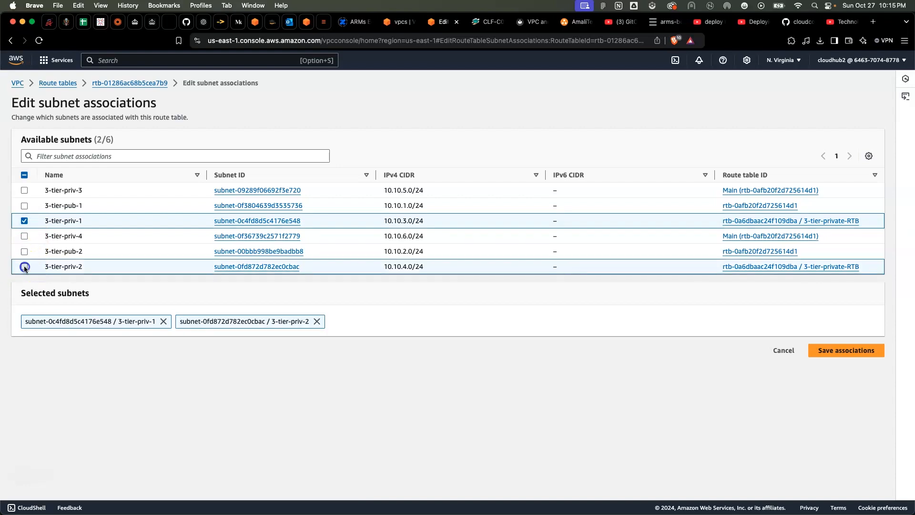
{"action": "left_click", "coordinate": [847, 351]}
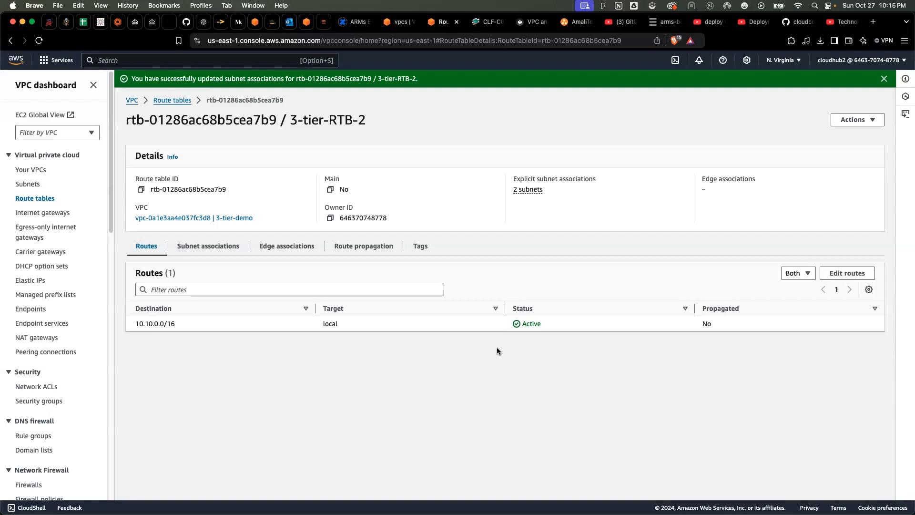
{"action": "left_click", "coordinate": [213, 247]}
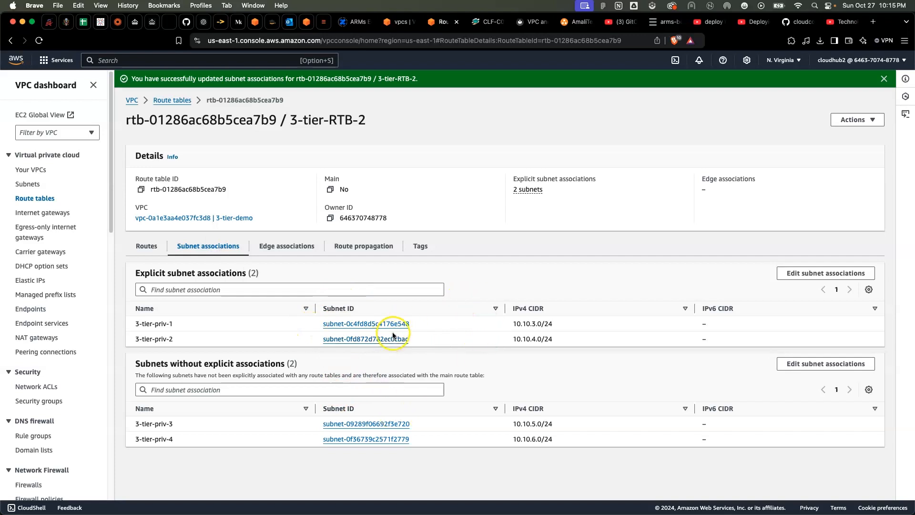
Add a 0.0.0.0/0 route targeting NAT gateway 3-tier-ngtw-2 to route table 3-tier-RTB-2 and save the changes
{"action": "left_click", "coordinate": [151, 249]}
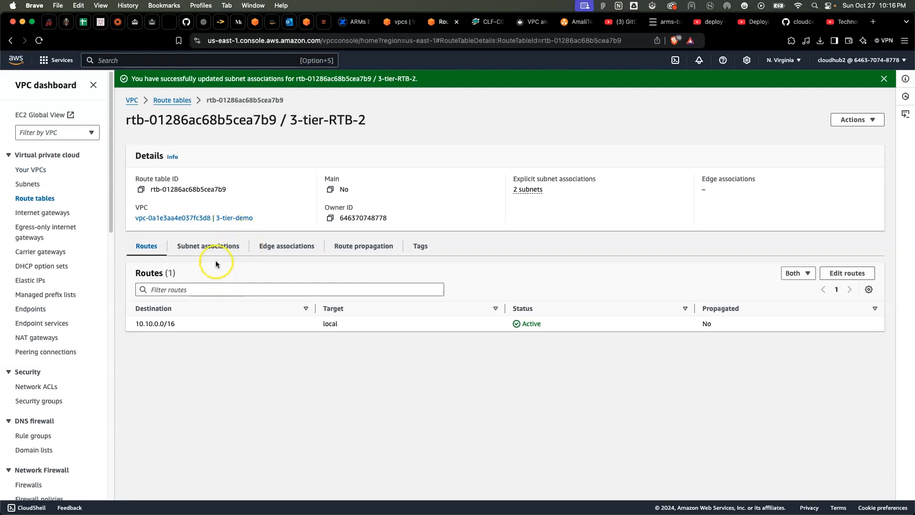
{"action": "left_click", "coordinate": [858, 274]}
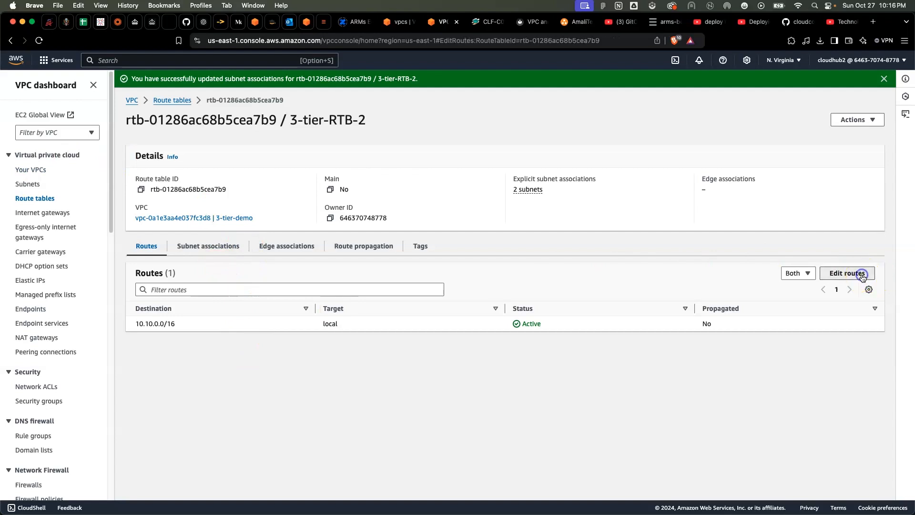
{"action": "left_click", "coordinate": [56, 189]}
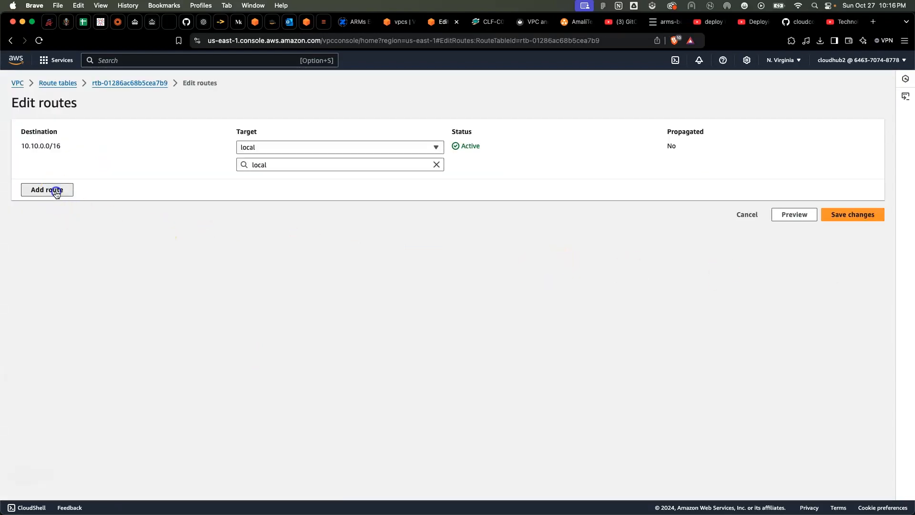
{"action": "left_click", "coordinate": [93, 183]}
{"action": "left_click", "coordinate": [91, 197]}
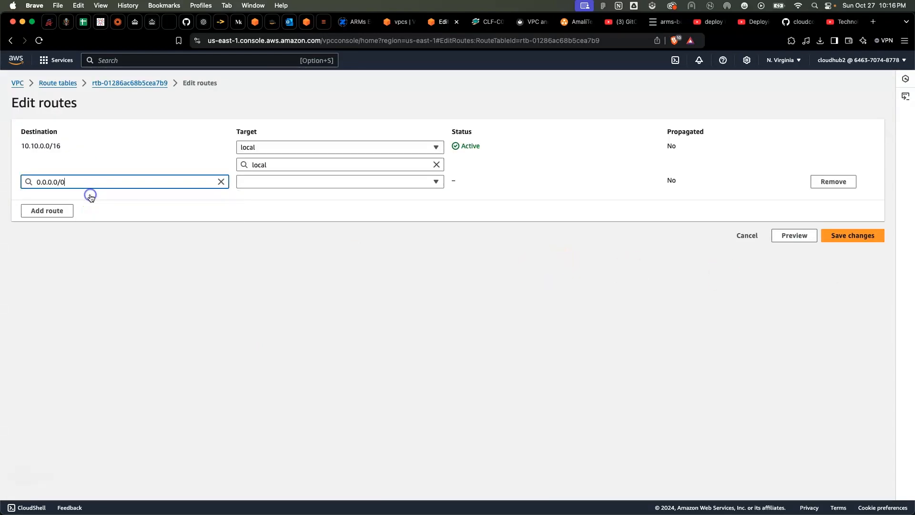
{"action": "left_click", "coordinate": [285, 181]}
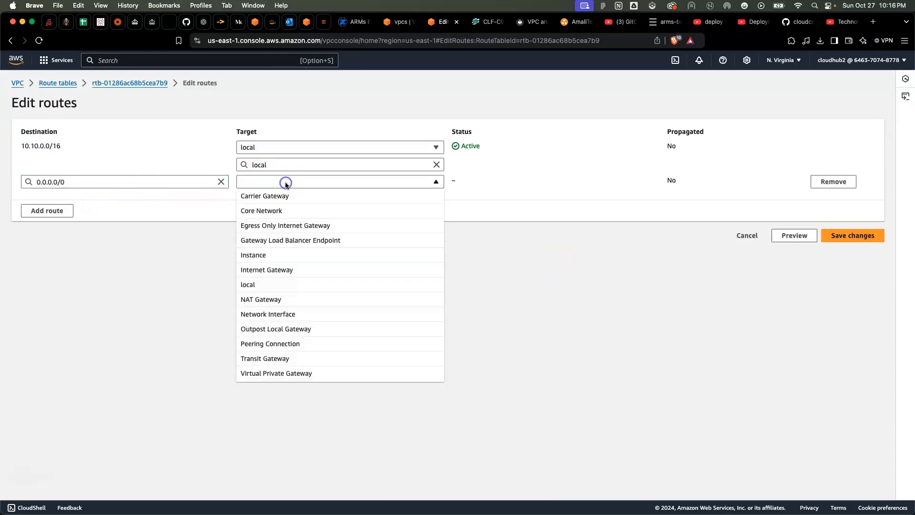
{"action": "left_click", "coordinate": [286, 301]}
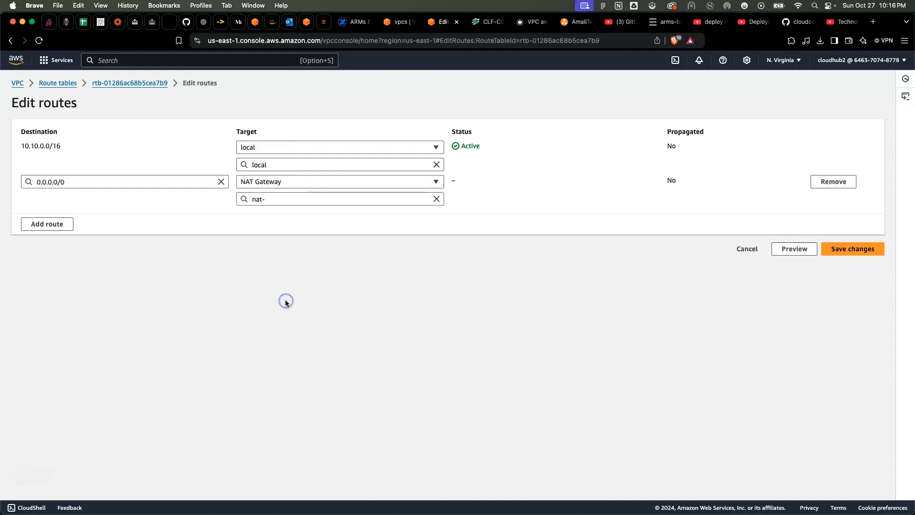
{"action": "left_click", "coordinate": [312, 200]}
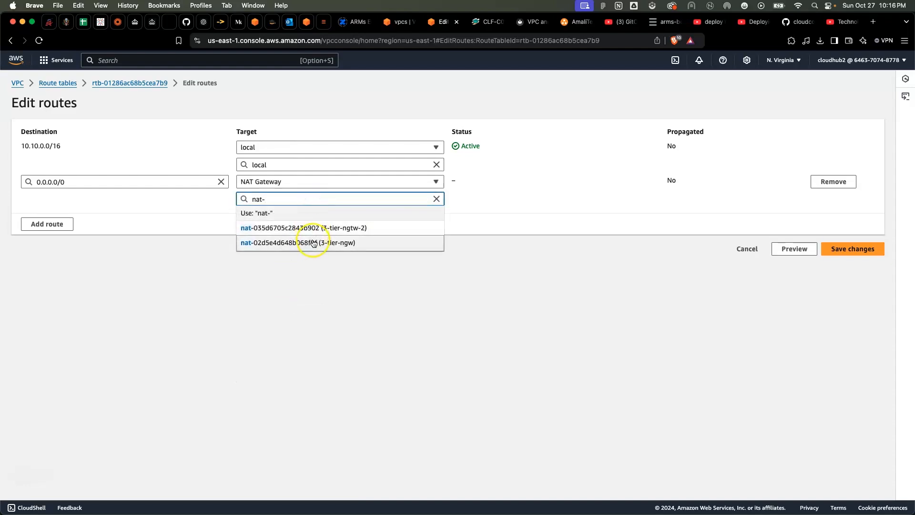
{"action": "left_click", "coordinate": [336, 225]}
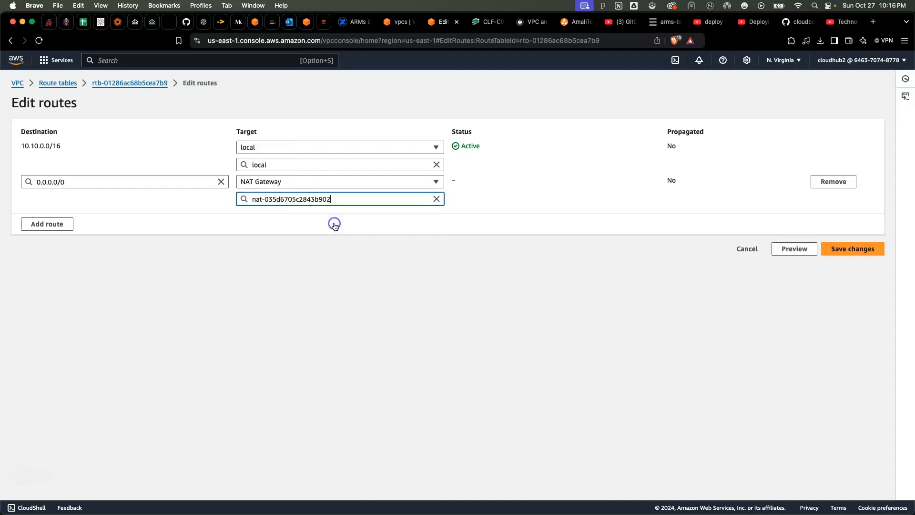
{"action": "left_click", "coordinate": [863, 250]}
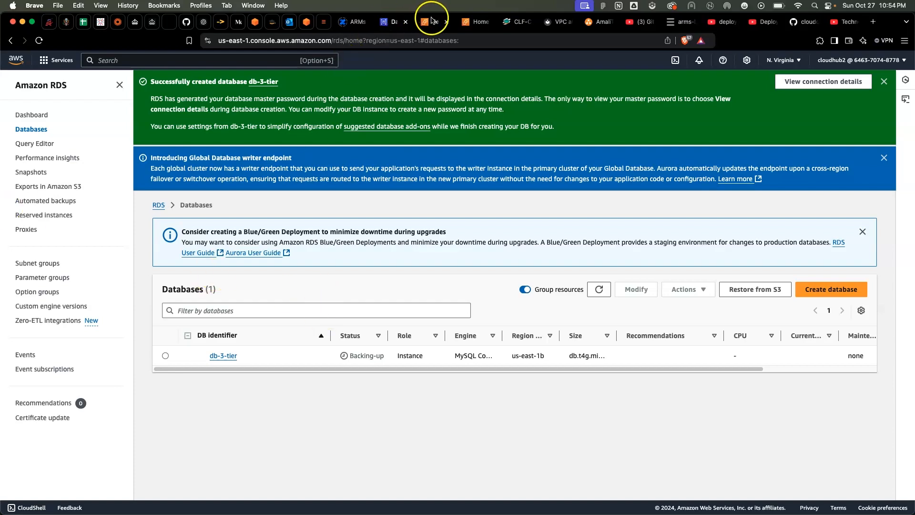
Try to set the source of db-SG's MYSQL/Aurora inbound rule to the app-tier security group, and leave rule editing
{"action": "left_click", "coordinate": [431, 20]}
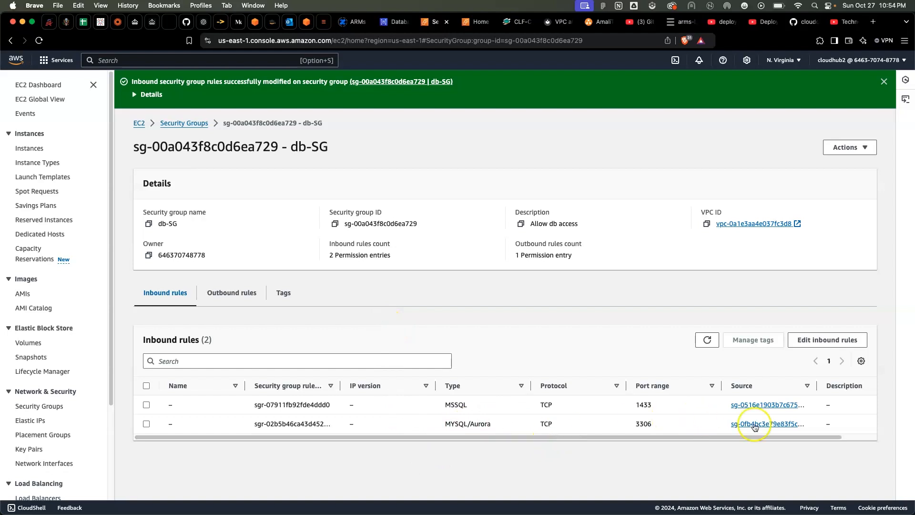
{"action": "left_click", "coordinate": [827, 340]}
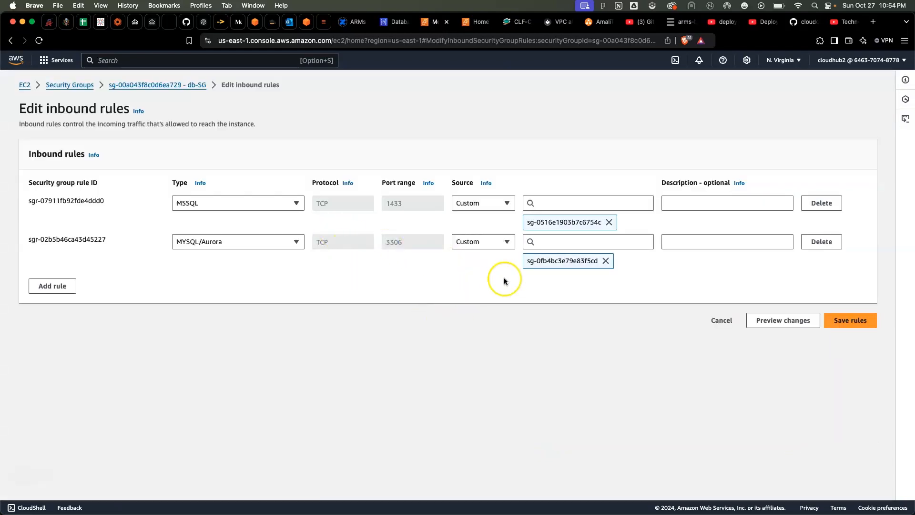
{"action": "left_click", "coordinate": [564, 243]}
{"action": "scroll", "coordinate": [566, 334], "scroll_direction": "down", "scroll_amount": 4}
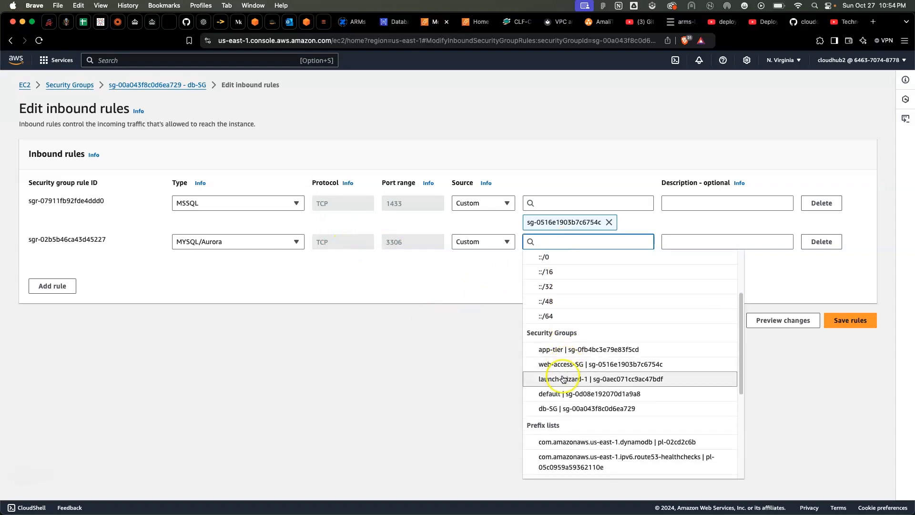
{"action": "left_click", "coordinate": [567, 351]}
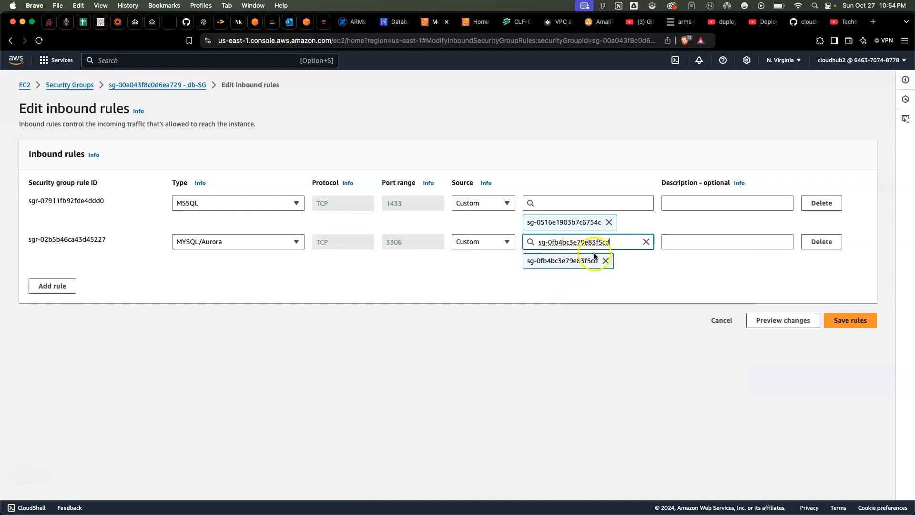
{"action": "left_click", "coordinate": [849, 321]}
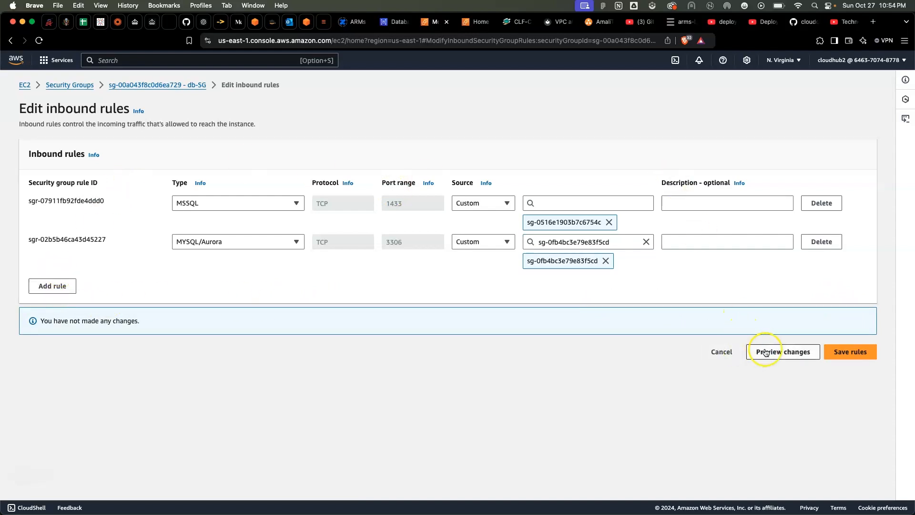
{"action": "left_click", "coordinate": [712, 353]}
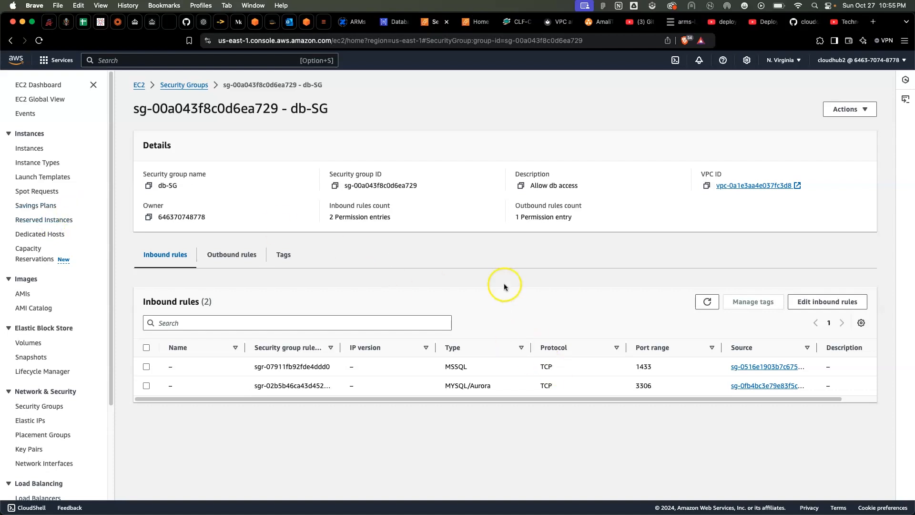
Check the status of database db-3-tier in the RDS databases list and return to the EC2 security group page
{"action": "scroll", "coordinate": [504, 287], "scroll_direction": "down", "scroll_amount": 1}
{"action": "left_click", "coordinate": [386, 22]}
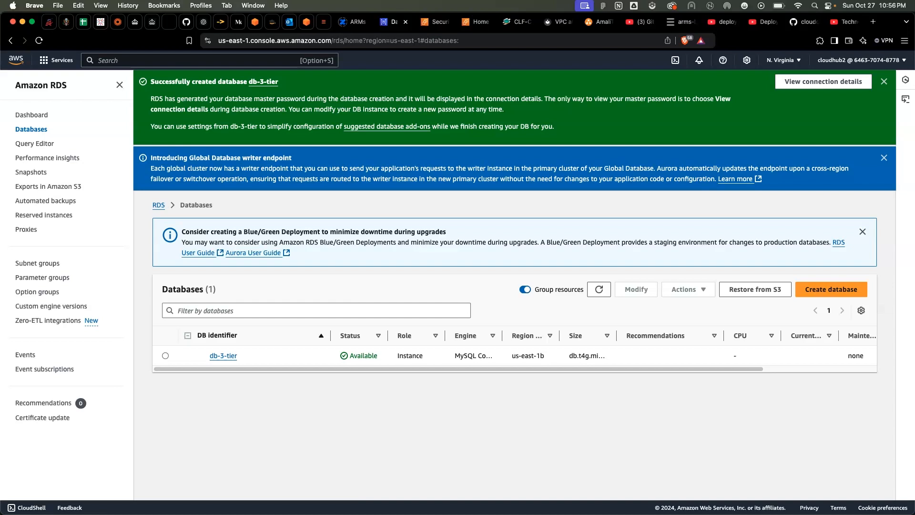
{"action": "left_click", "coordinate": [426, 23]}
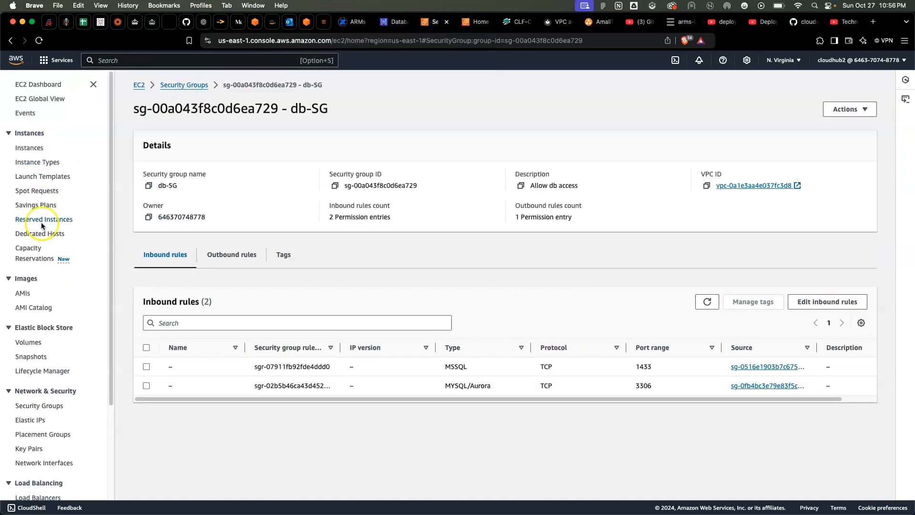
Start creating an Application Load Balancer from the EC2 load balancers list
{"action": "scroll", "coordinate": [41, 222], "scroll_direction": "down", "scroll_amount": 4}
{"action": "scroll", "coordinate": [38, 344], "scroll_direction": "down", "scroll_amount": 2}
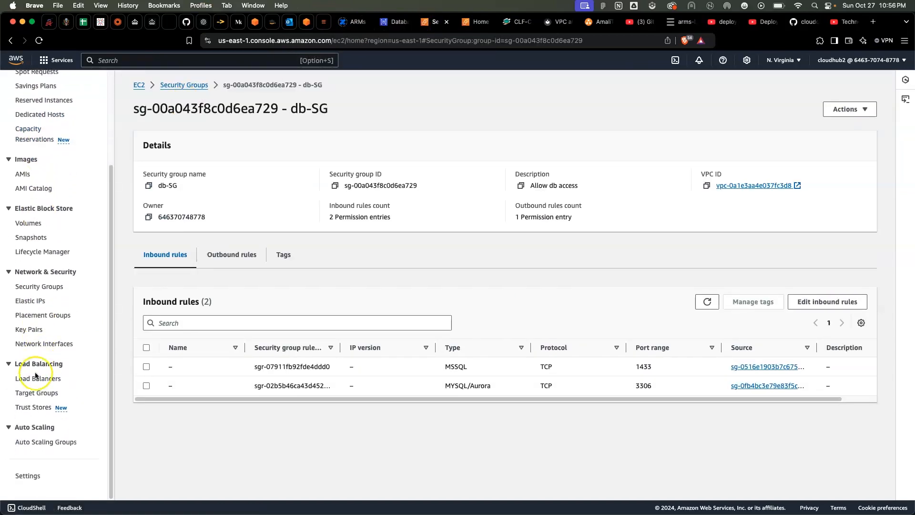
{"action": "left_click", "coordinate": [27, 381]}
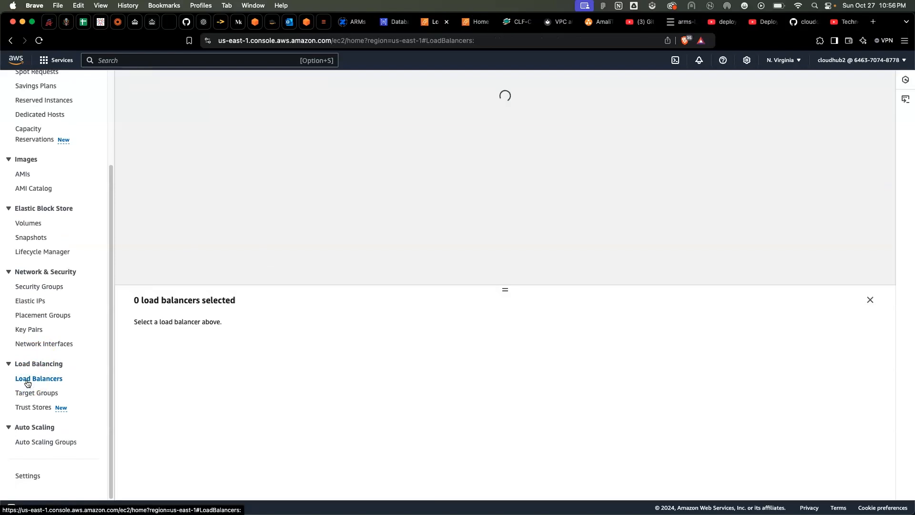
{"action": "left_click", "coordinate": [28, 381]}
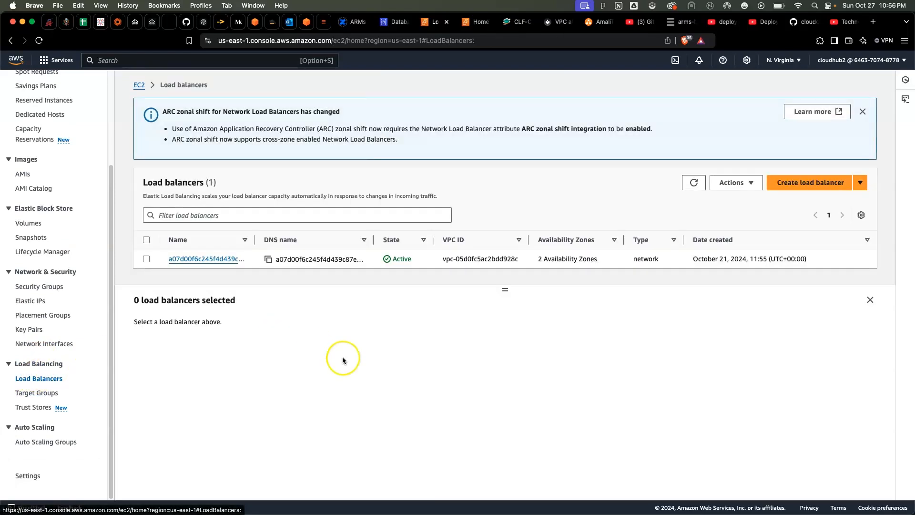
{"action": "left_click", "coordinate": [809, 184]}
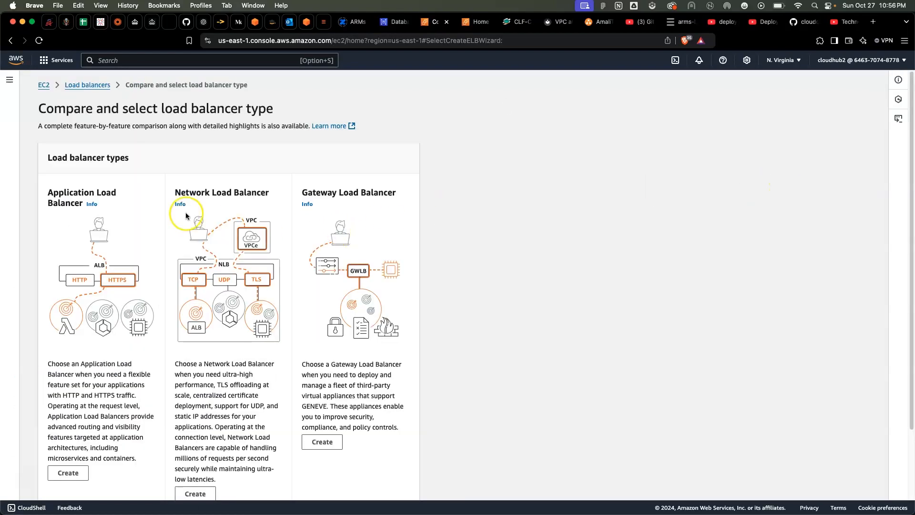
{"action": "scroll", "coordinate": [104, 268], "scroll_direction": "down", "scroll_amount": 3}
{"action": "scroll", "coordinate": [105, 268], "scroll_direction": "down", "scroll_amount": 1}
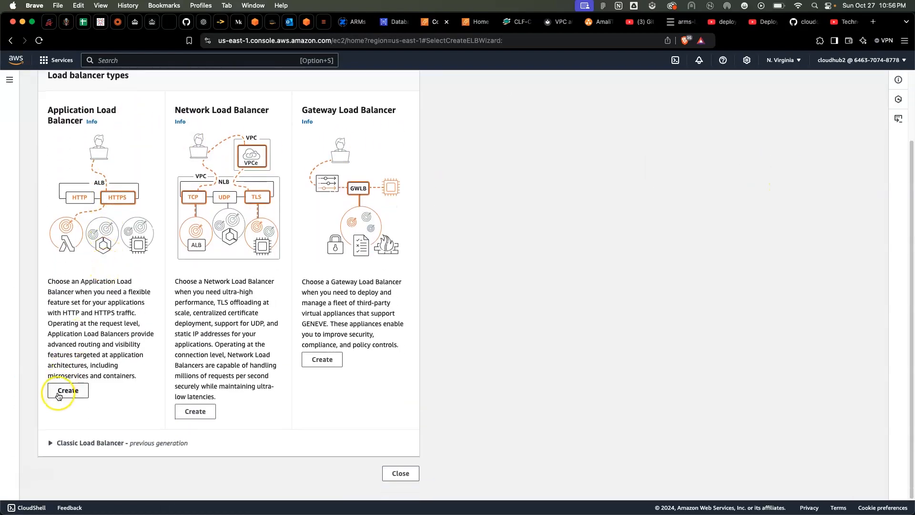
{"action": "scroll", "coordinate": [86, 200], "scroll_direction": "up", "scroll_amount": 2}
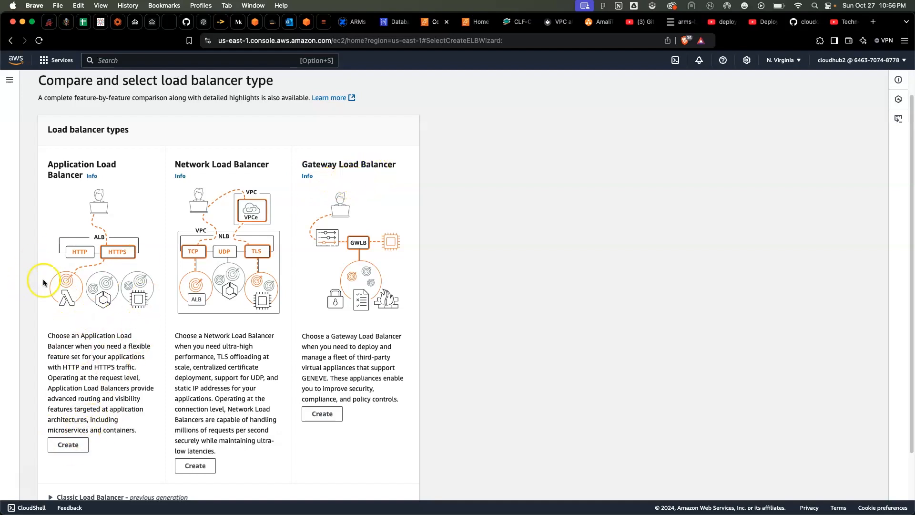
{"action": "left_click", "coordinate": [68, 445]}
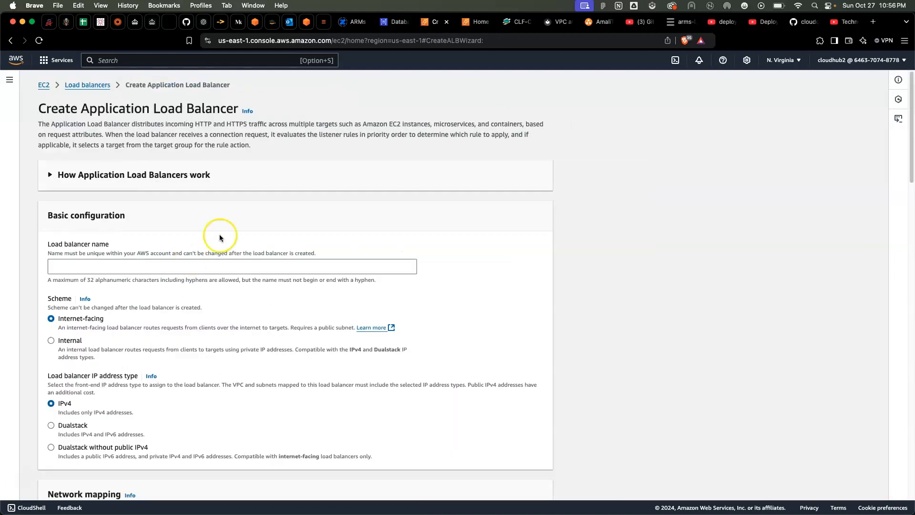
Name the new Application Load Balancer 3-tier-web
{"action": "left_click", "coordinate": [122, 268]}
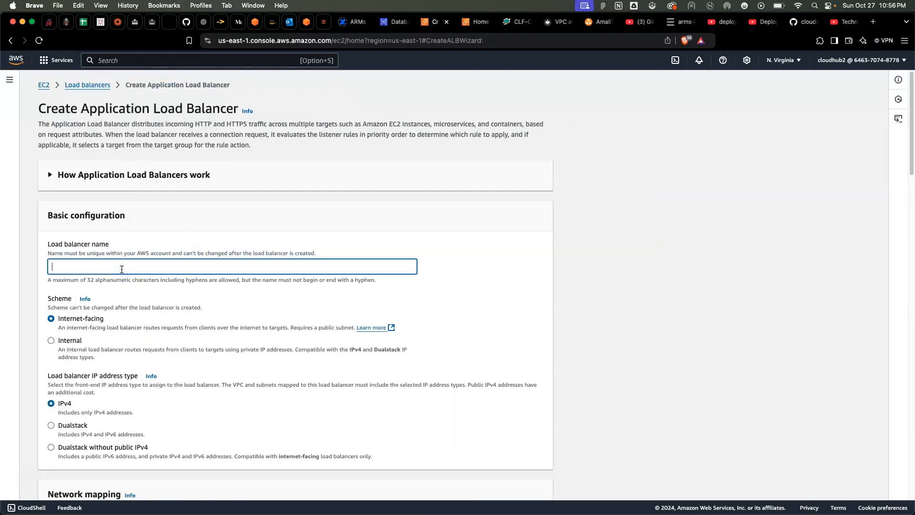
{"action": "type", "text": "3-tier-web"}
Choose the 3-tier-demo VPC in the load balancer's network mapping
{"action": "scroll", "coordinate": [122, 270], "scroll_direction": "down", "scroll_amount": 3}
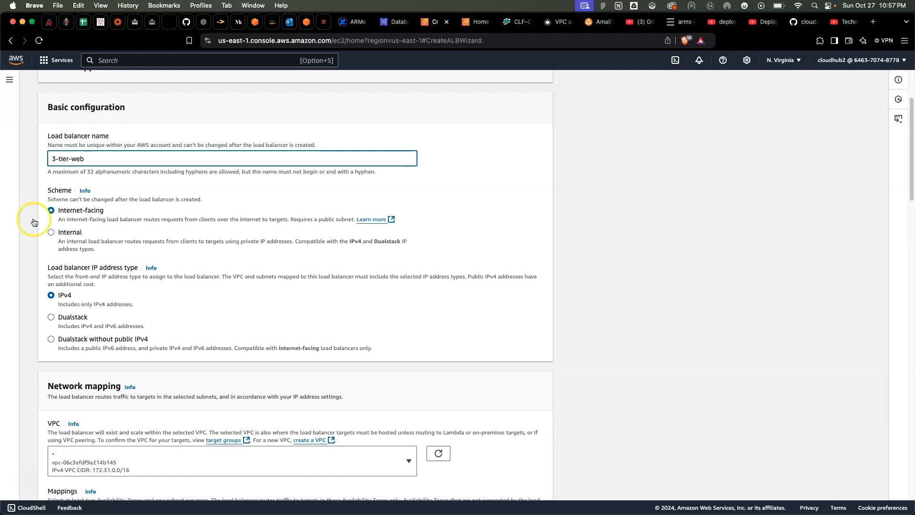
{"action": "scroll", "coordinate": [121, 253], "scroll_direction": "down", "scroll_amount": 3}
{"action": "left_click", "coordinate": [100, 312]}
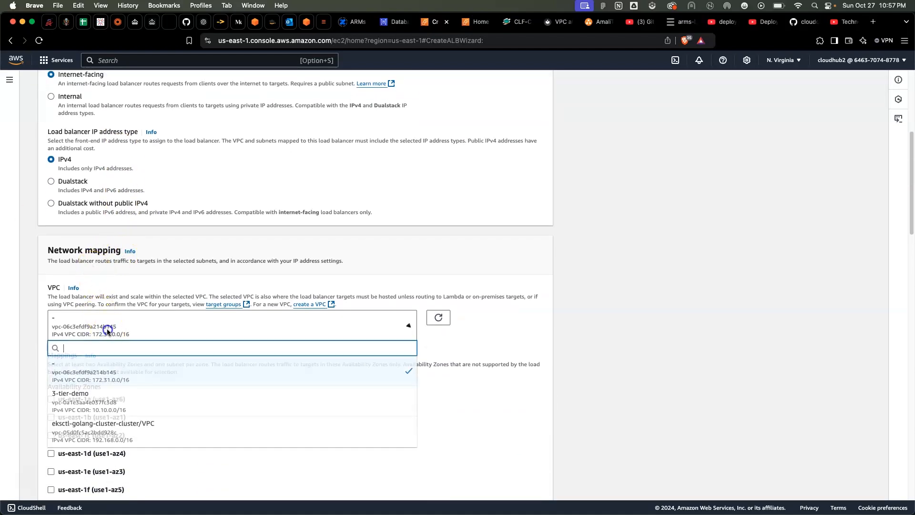
{"action": "scroll", "coordinate": [109, 338], "scroll_direction": "down", "scroll_amount": 1}
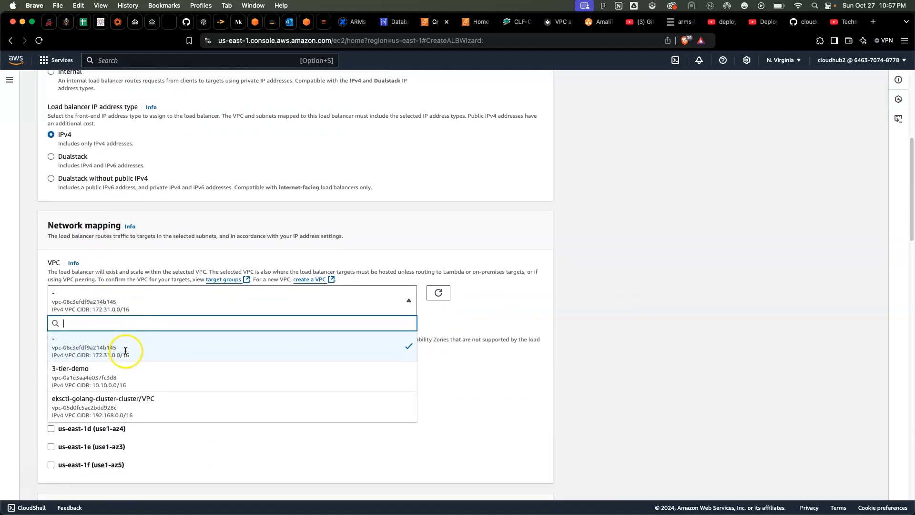
{"action": "left_click", "coordinate": [69, 377]}
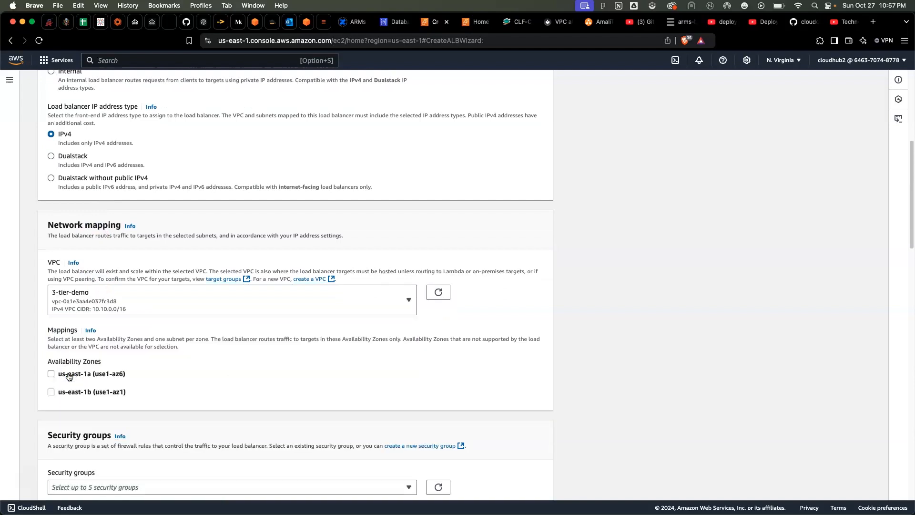
{"action": "left_click", "coordinate": [41, 368]}
Remove the default security group from the load balancer's security groups
{"action": "scroll", "coordinate": [236, 337], "scroll_direction": "down", "scroll_amount": 1}
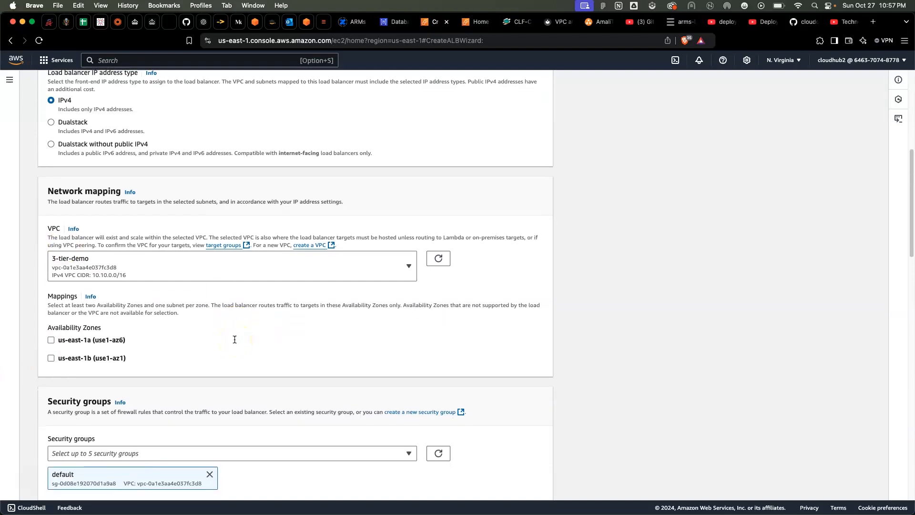
{"action": "scroll", "coordinate": [235, 337], "scroll_direction": "down", "scroll_amount": 3}
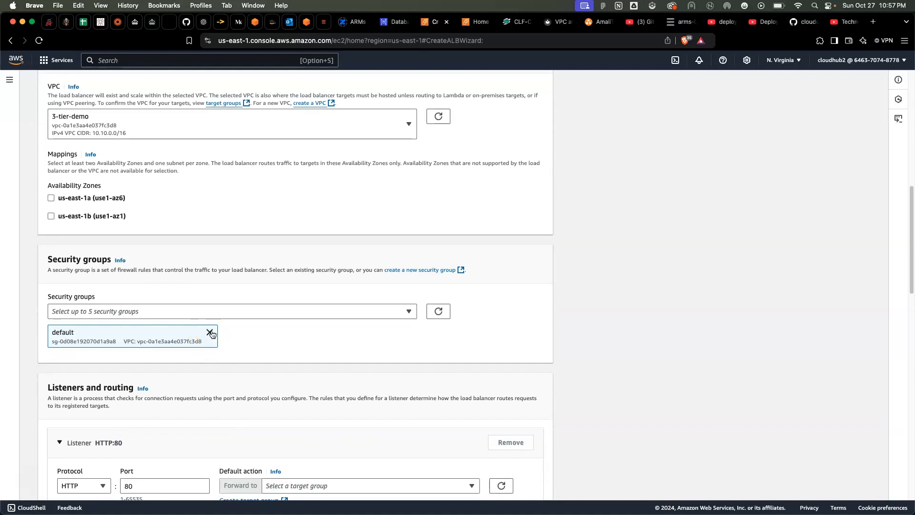
{"action": "left_click", "coordinate": [210, 333]}
Enable Availability Zone us-east-1a in the load balancer mappings and consult the AWS 3-Tier Architecture diagram in Preview
{"action": "left_click", "coordinate": [50, 202]}
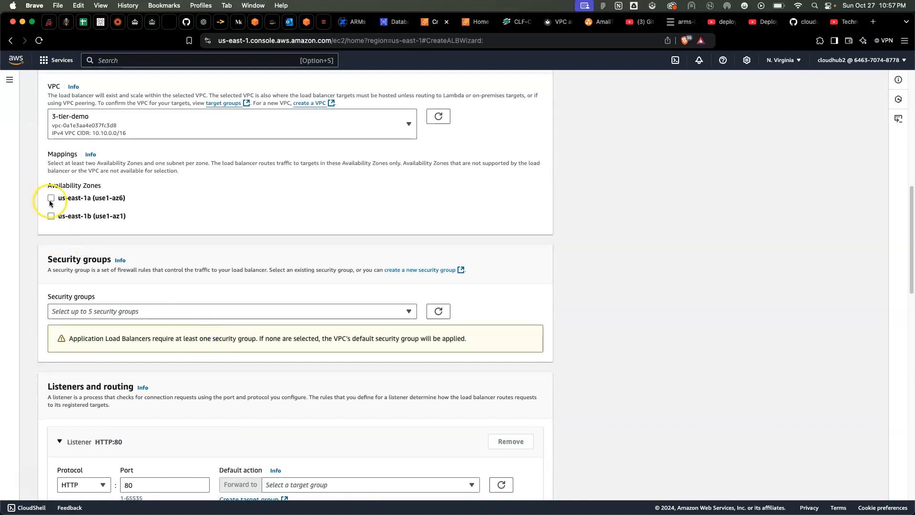
{"action": "left_click", "coordinate": [50, 198]}
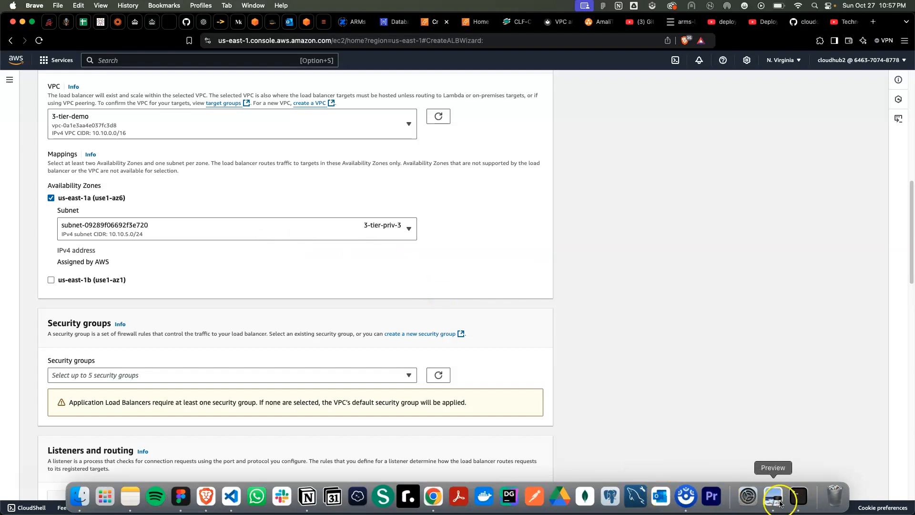
{"action": "left_click", "coordinate": [773, 497]}
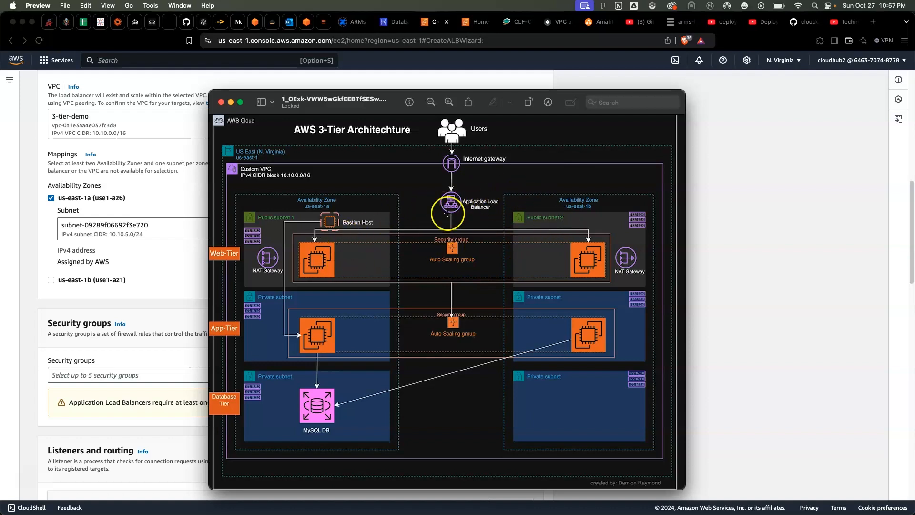
{"action": "left_click", "coordinate": [782, 250]}
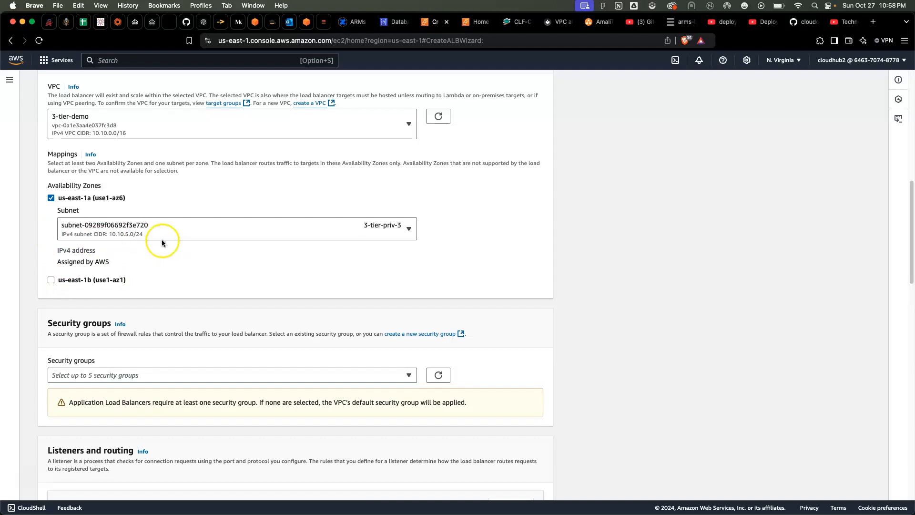
Map us-east-1a to the 3-tier-pub-1 subnet, and enable us-east-1b with the 3-tier-pub-2 subnet
{"action": "left_click", "coordinate": [190, 231]}
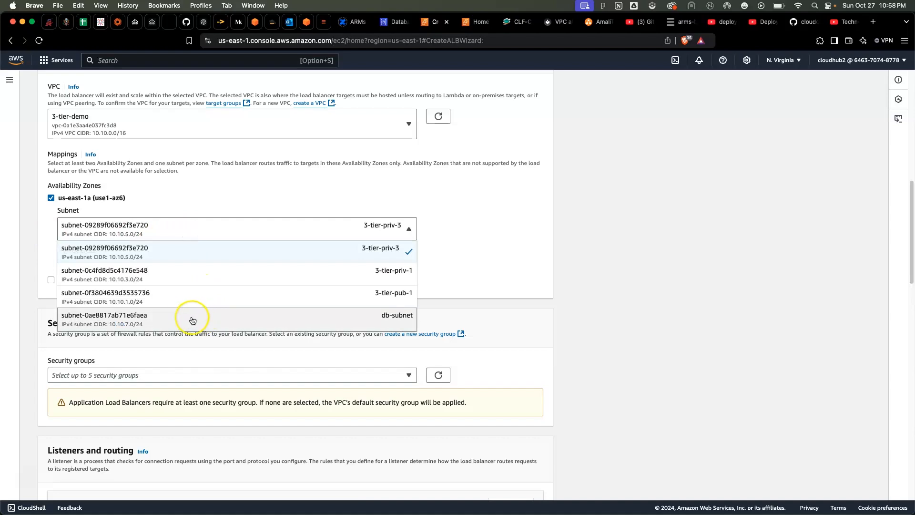
{"action": "left_click", "coordinate": [75, 295]}
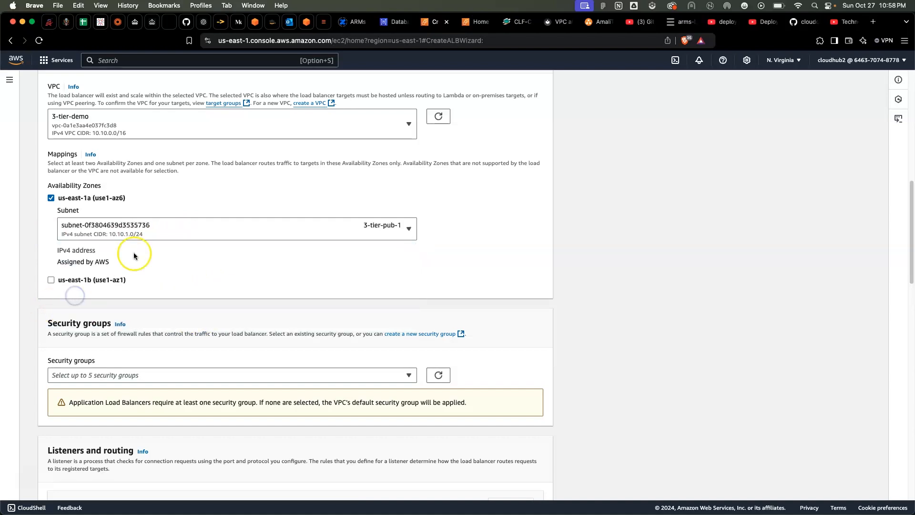
{"action": "left_click", "coordinate": [51, 280]}
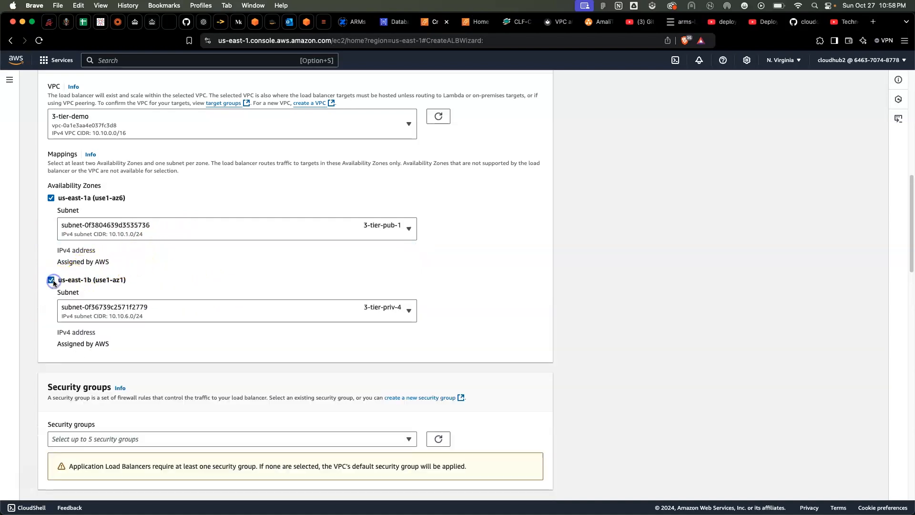
{"action": "left_click", "coordinate": [155, 312]}
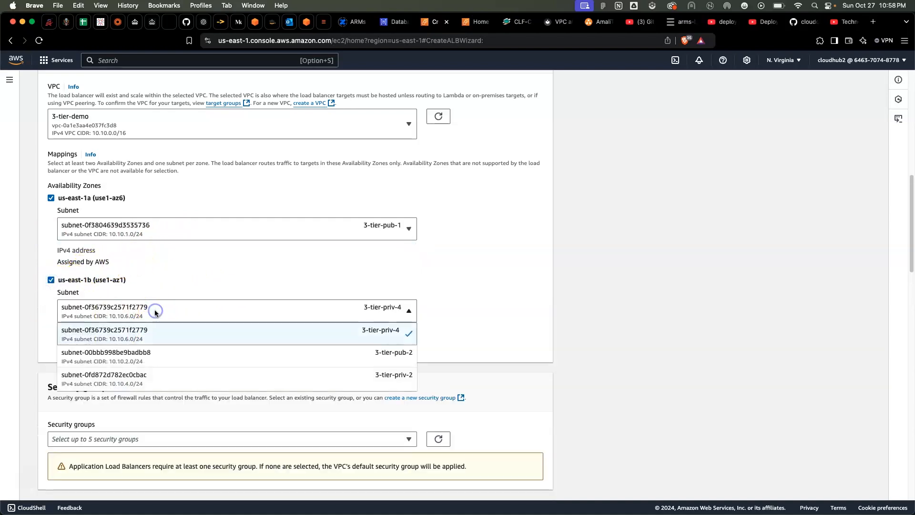
{"action": "left_click", "coordinate": [153, 355]}
Assign the web-access-SG security group to the load balancer
{"action": "scroll", "coordinate": [184, 352], "scroll_direction": "down", "scroll_amount": 2}
{"action": "scroll", "coordinate": [184, 353], "scroll_direction": "down", "scroll_amount": 6}
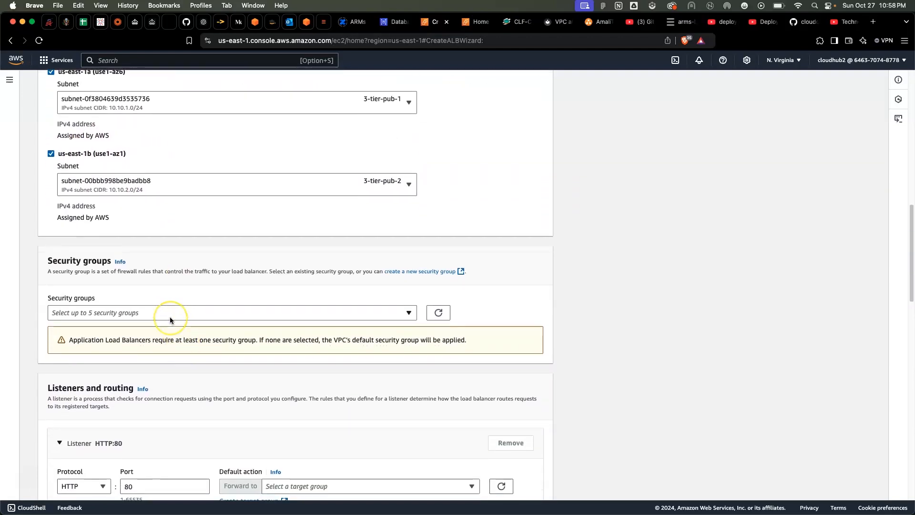
{"action": "left_click", "coordinate": [130, 282]}
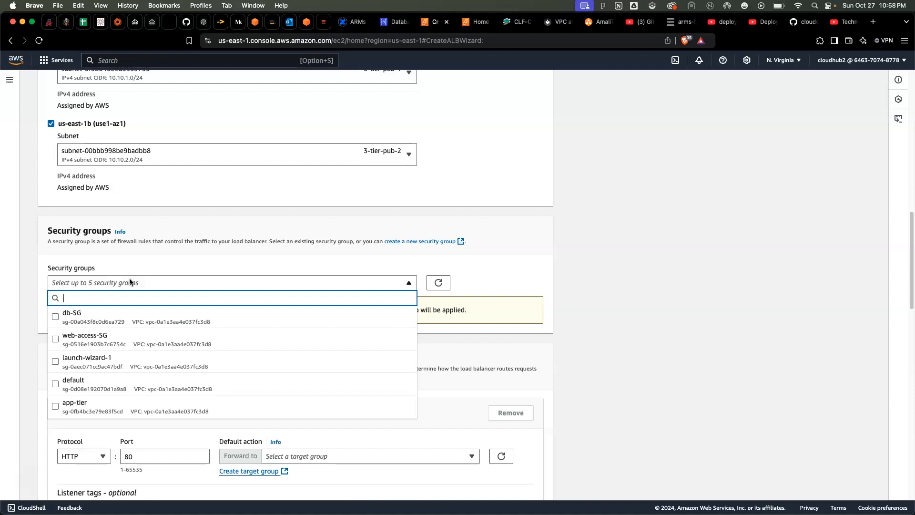
{"action": "left_click", "coordinate": [56, 340]}
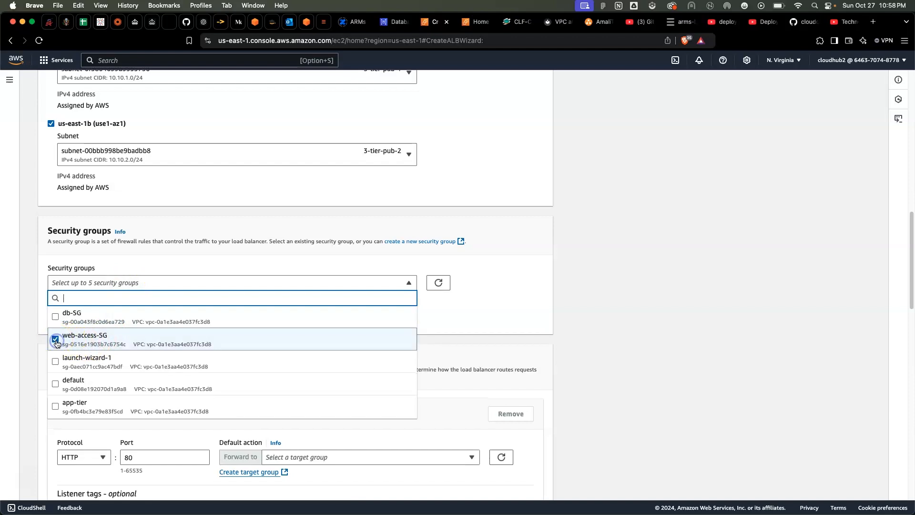
{"action": "left_click", "coordinate": [30, 352]}
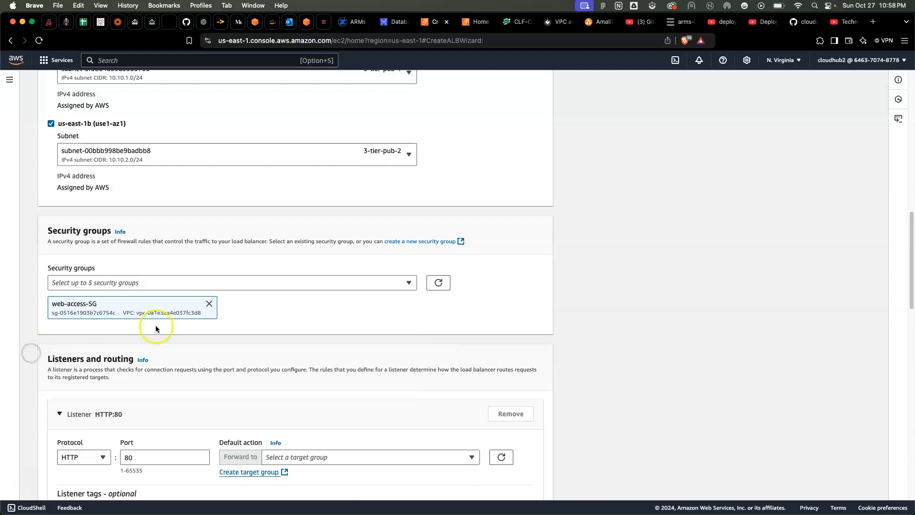
Show the inbound rules of the web-access-SG security group in the EC2 console
{"action": "scroll", "coordinate": [155, 328], "scroll_direction": "down", "scroll_amount": 1}
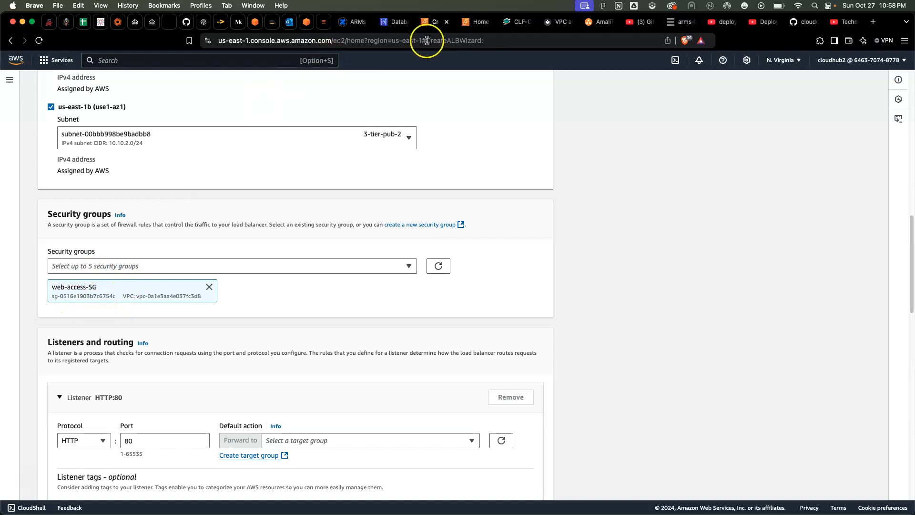
{"action": "left_click", "coordinate": [475, 24]}
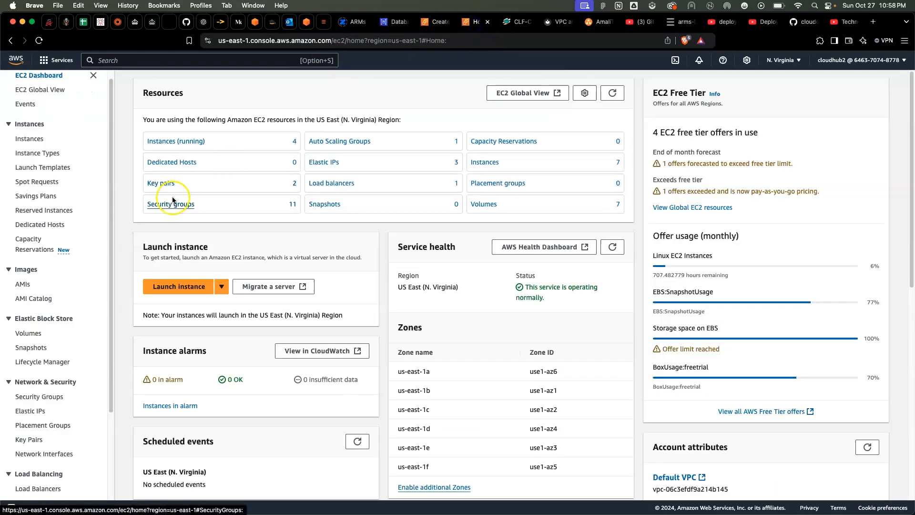
{"action": "scroll", "coordinate": [52, 220], "scroll_direction": "down", "scroll_amount": 3}
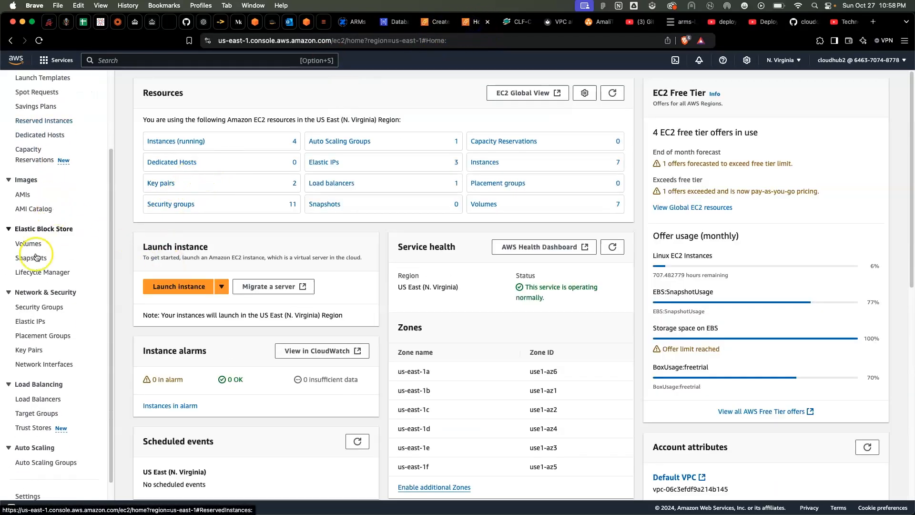
{"action": "left_click", "coordinate": [36, 307]}
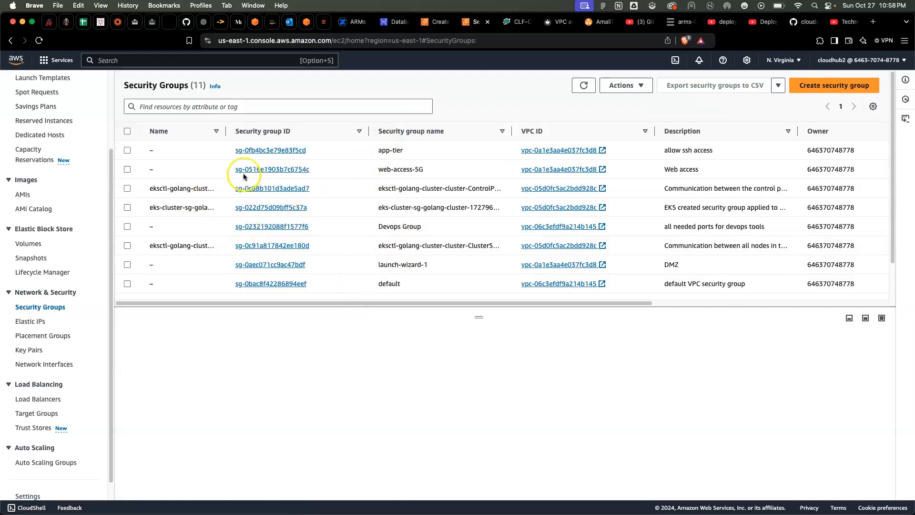
{"action": "left_click", "coordinate": [128, 170]}
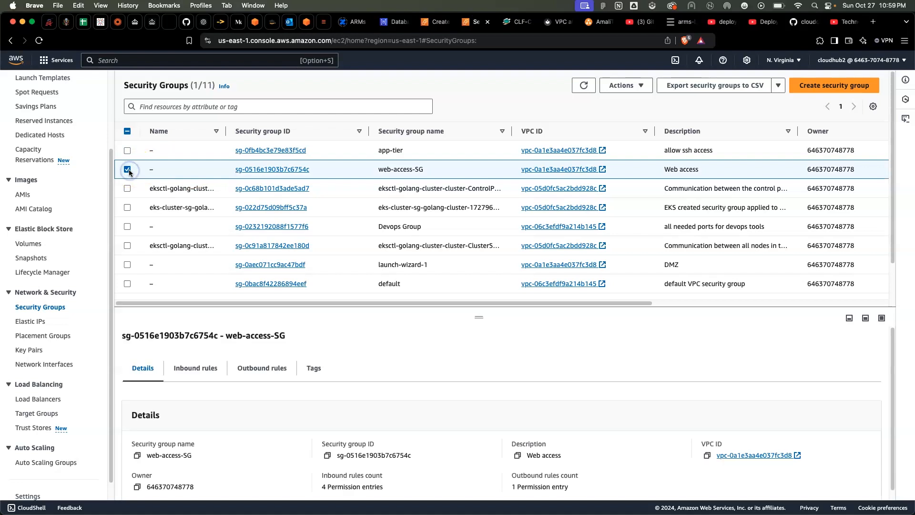
{"action": "left_click", "coordinate": [178, 360]}
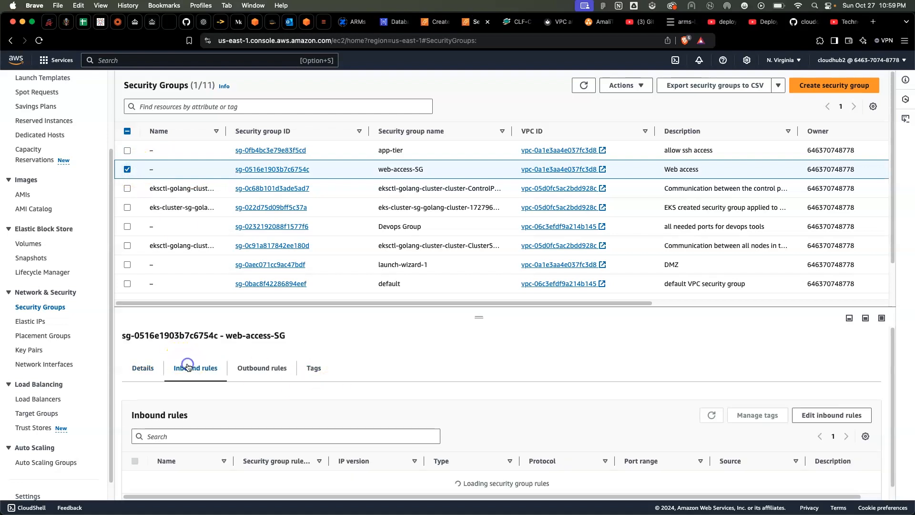
Start editing web-access-SG's inbound rules and add a Custom TCP rule for port 80
{"action": "left_click", "coordinate": [840, 410]}
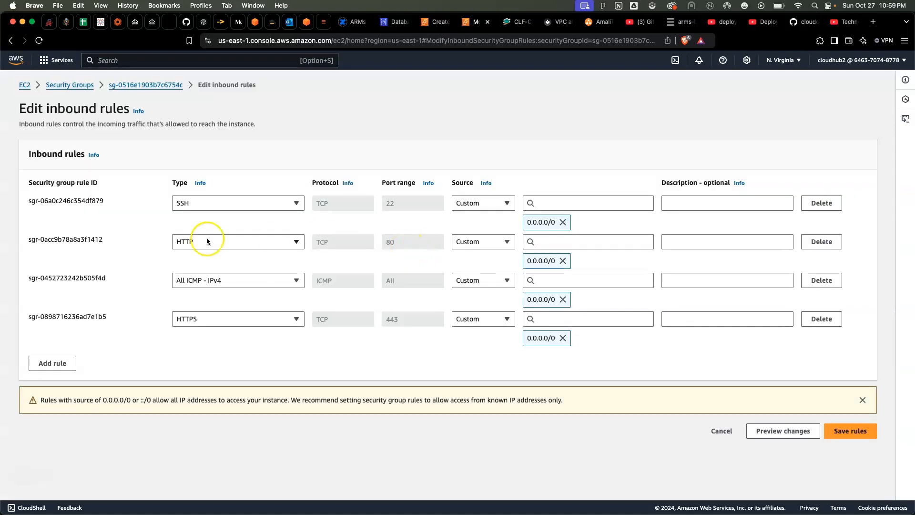
{"action": "left_click", "coordinate": [50, 364]}
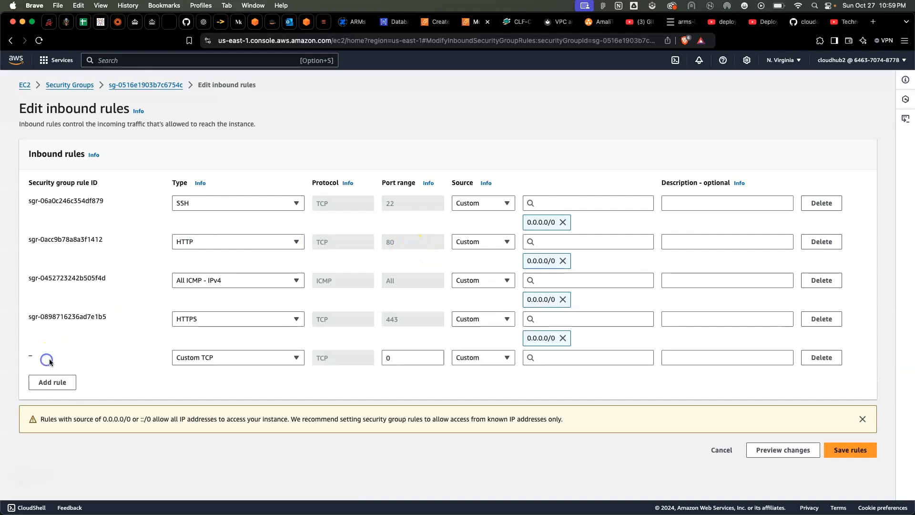
{"action": "left_click", "coordinate": [389, 358]}
{"action": "key", "text": "BackSpace"}
{"action": "type", "text": "80"}
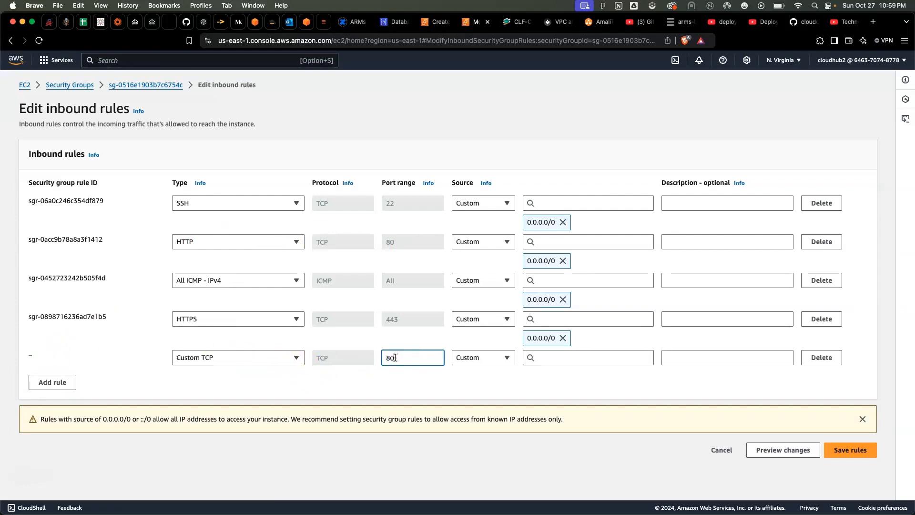
{"action": "left_click", "coordinate": [539, 359]}
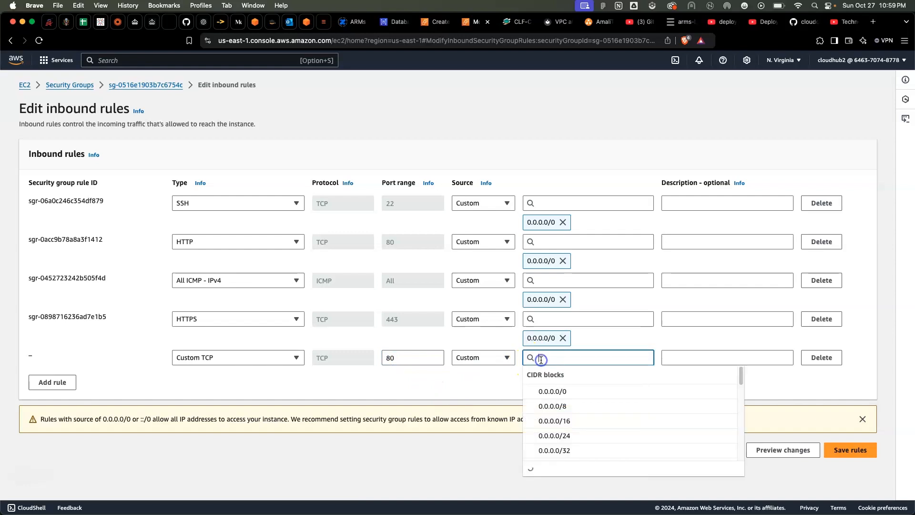
Try All TCP as the new inbound rule's type, and return it to Custom TCP
{"action": "left_click", "coordinate": [201, 358]}
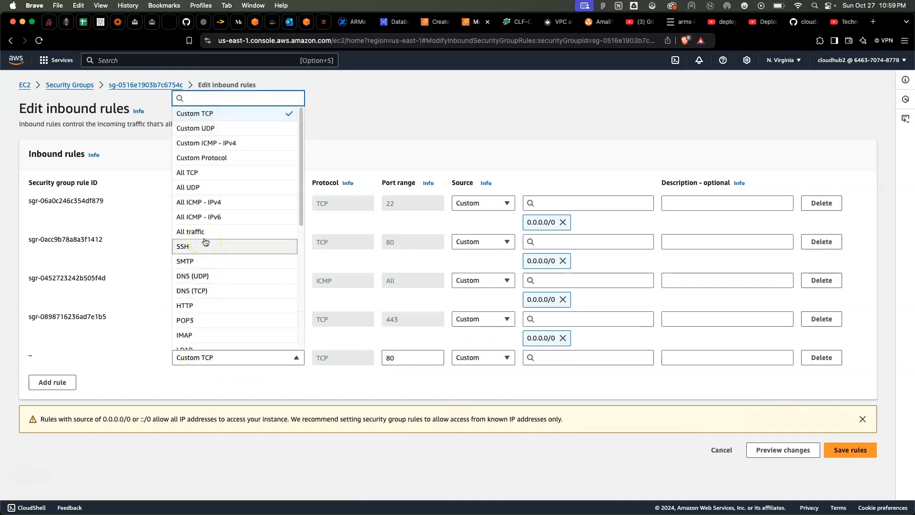
{"action": "scroll", "coordinate": [210, 291], "scroll_direction": "down", "scroll_amount": 2}
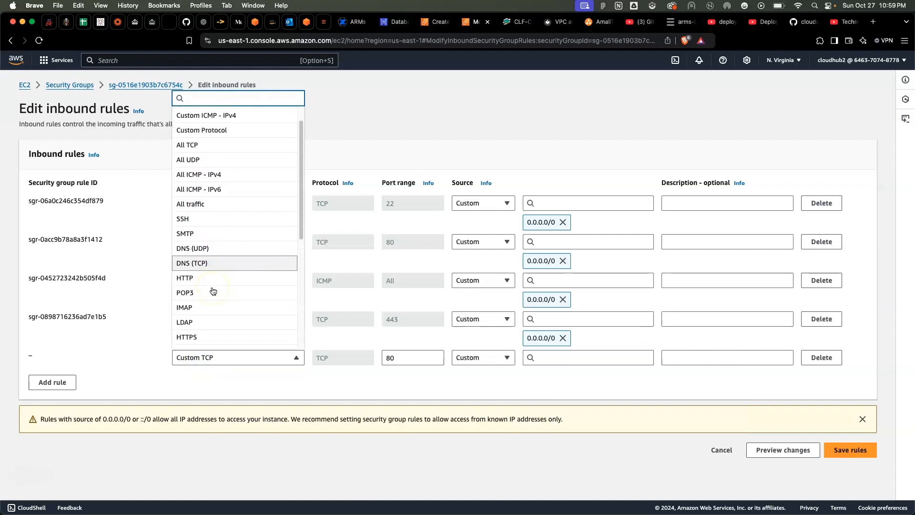
{"action": "scroll", "coordinate": [213, 291], "scroll_direction": "down", "scroll_amount": 1}
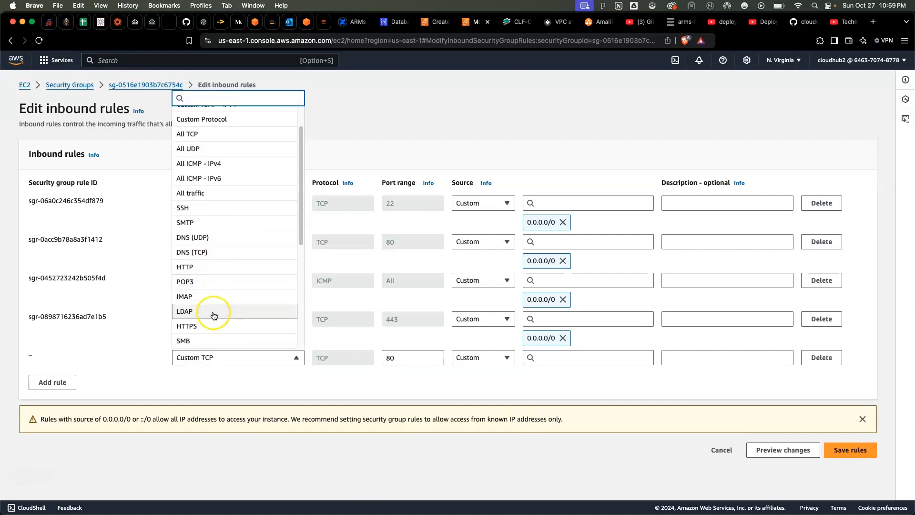
{"action": "scroll", "coordinate": [214, 253], "scroll_direction": "down", "scroll_amount": 5}
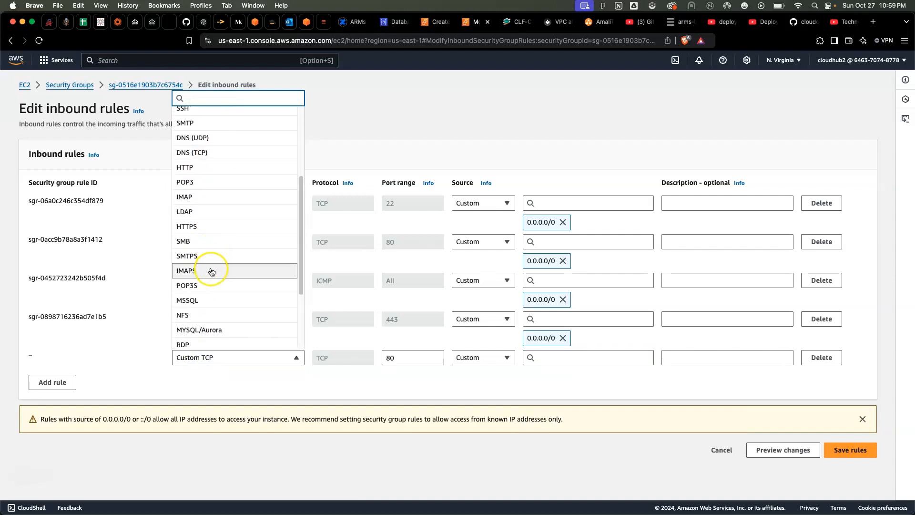
{"action": "scroll", "coordinate": [208, 314], "scroll_direction": "up", "scroll_amount": 6}
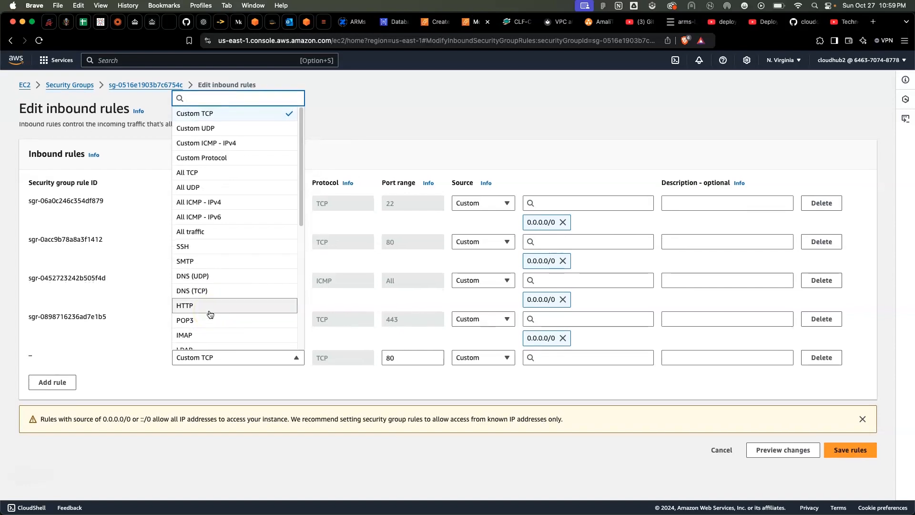
{"action": "left_click", "coordinate": [202, 176]}
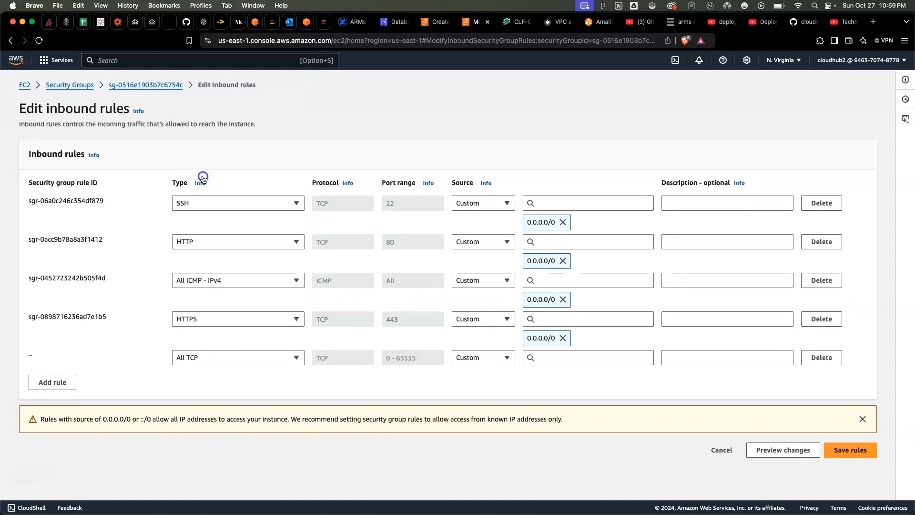
{"action": "left_click", "coordinate": [253, 355]}
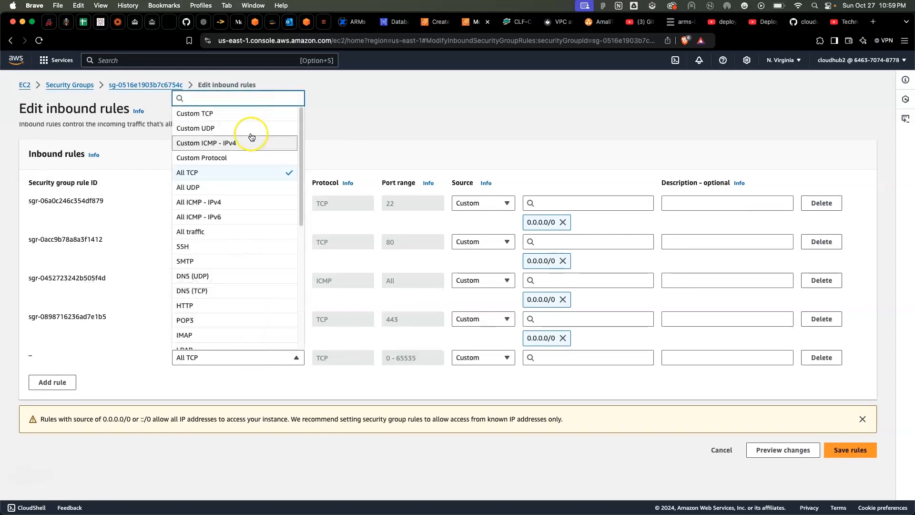
{"action": "left_click", "coordinate": [247, 114]}
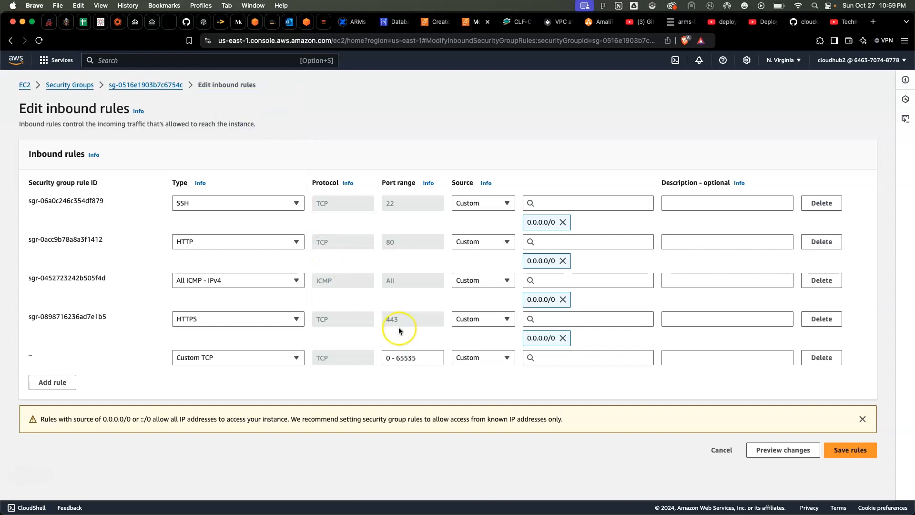
Try to save the new Custom TCP rule with port 80 and source 0.0.0.0/0, and cancel the rule edit
{"action": "left_click", "coordinate": [422, 360]}
{"action": "key", "text": "BackSpace"}
{"action": "key", "text": "BackSpace"}
{"action": "key", "text": "BackSpace"}
{"action": "key", "text": "BackSpace"}
{"action": "key", "text": "BackSpace"}
{"action": "key", "text": "BackSpace"}
{"action": "key", "text": "BackSpace"}
{"action": "key", "text": "BackSpace"}
{"action": "type", "text": "80"}
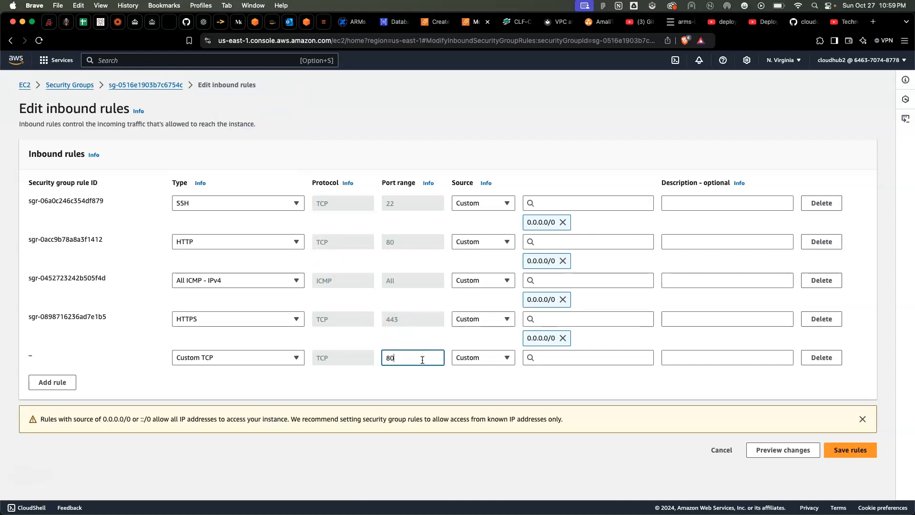
{"action": "left_click", "coordinate": [557, 358]}
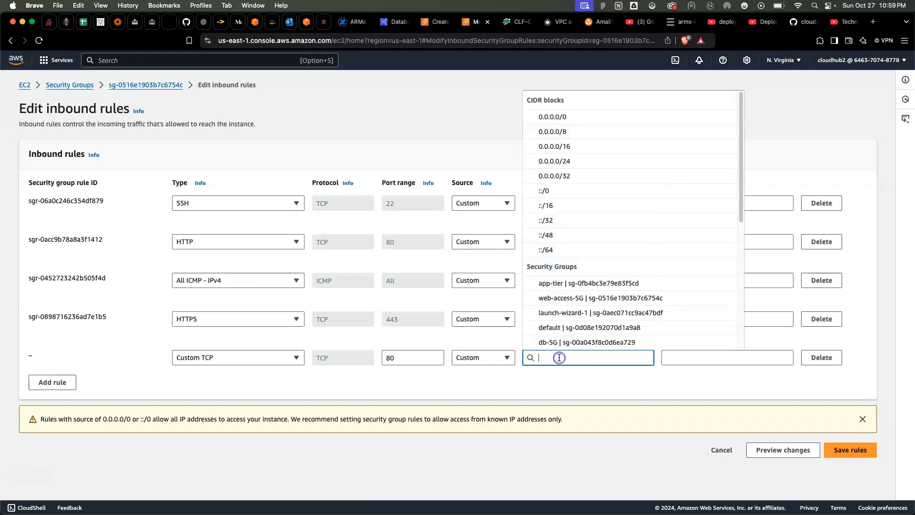
{"action": "left_click", "coordinate": [588, 119]}
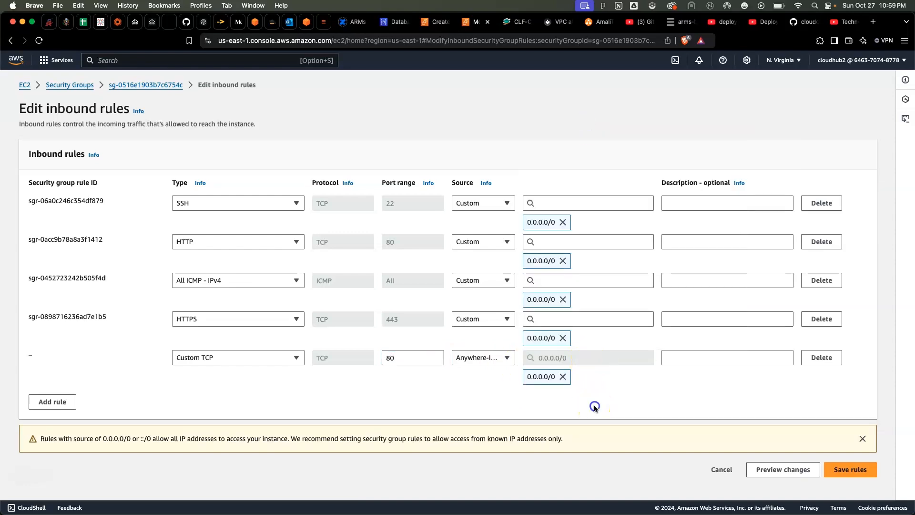
{"action": "left_click", "coordinate": [863, 476]}
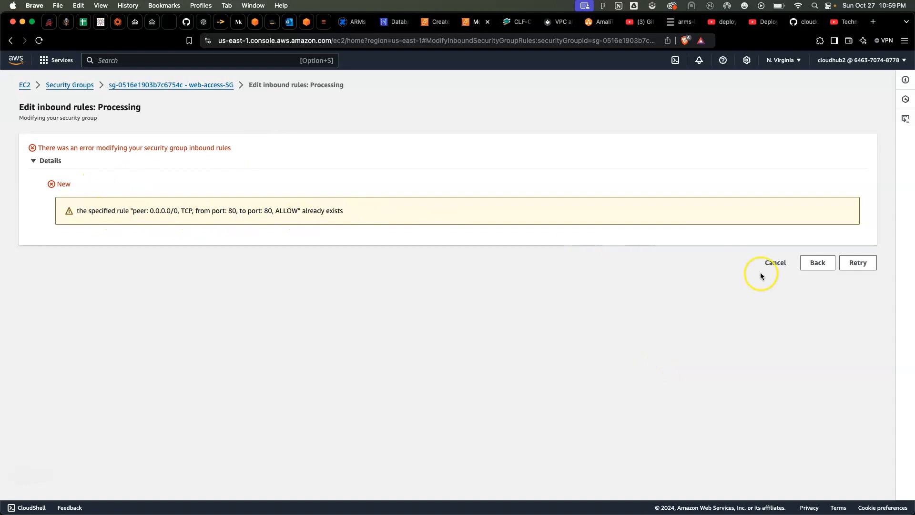
{"action": "left_click", "coordinate": [774, 263]}
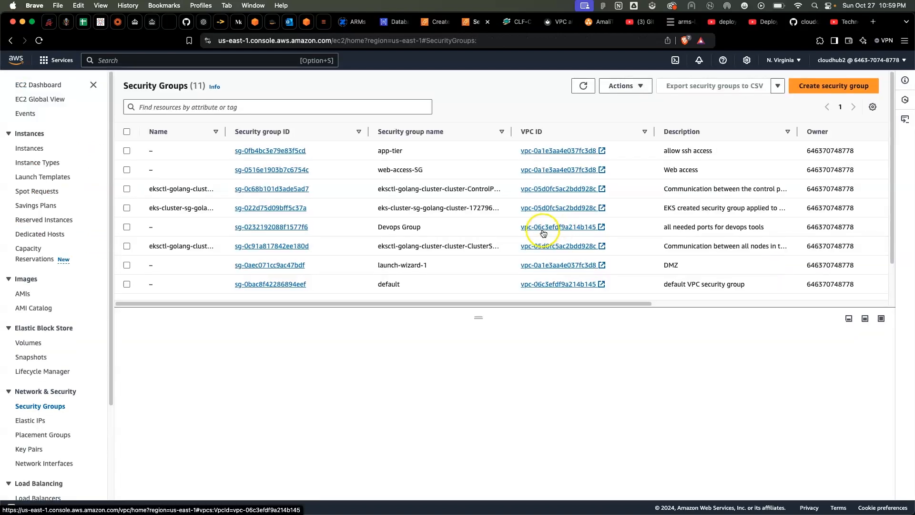
Check web-access-SG's existing inbound rules for HTTP on port 80, and return to the load balancer form
{"action": "left_click", "coordinate": [139, 169]}
{"action": "scroll", "coordinate": [298, 470], "scroll_direction": "down", "scroll_amount": 3}
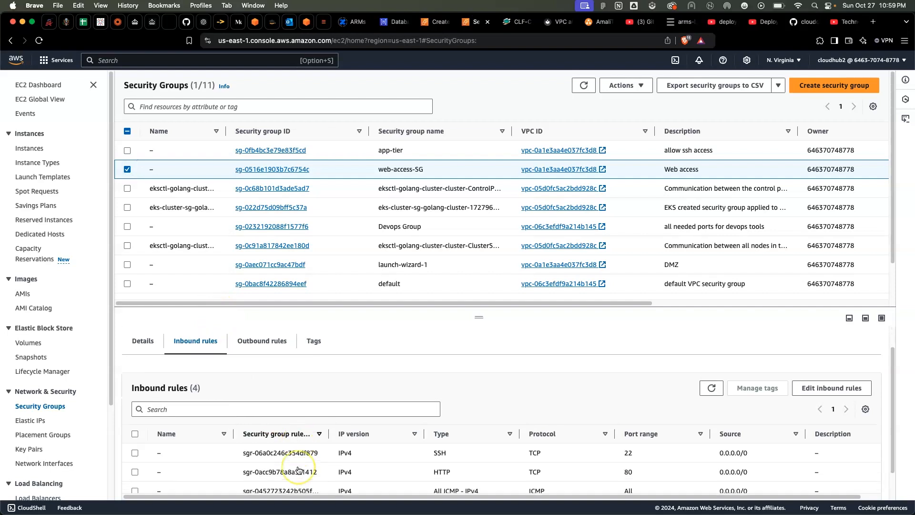
{"action": "scroll", "coordinate": [298, 469], "scroll_direction": "down", "scroll_amount": 1}
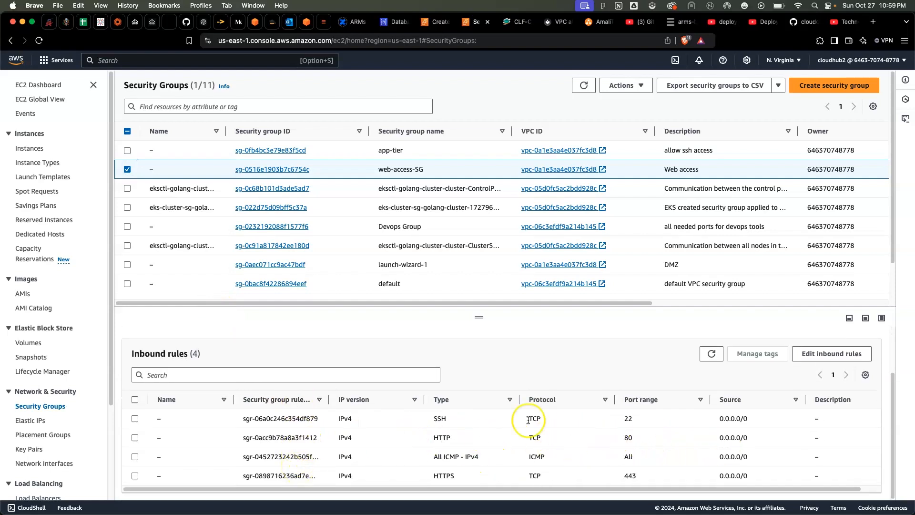
{"action": "left_click", "coordinate": [134, 438]}
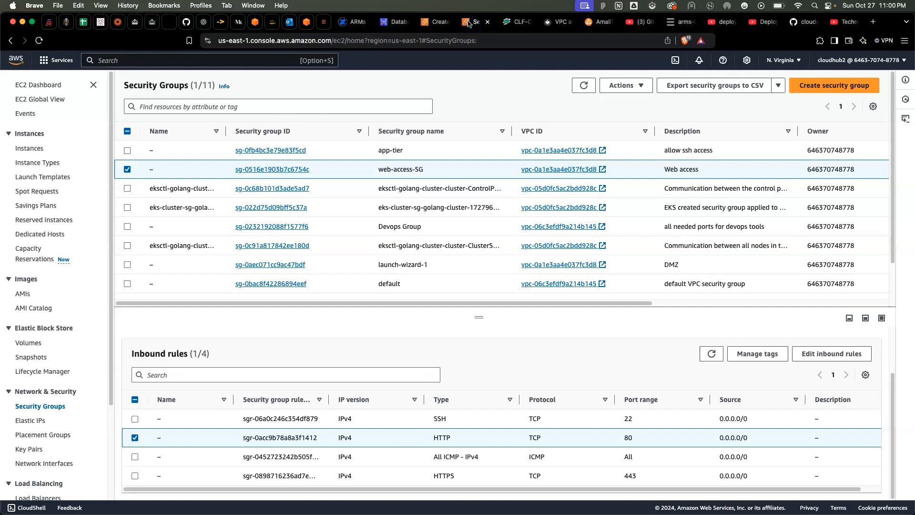
{"action": "left_click", "coordinate": [436, 24]}
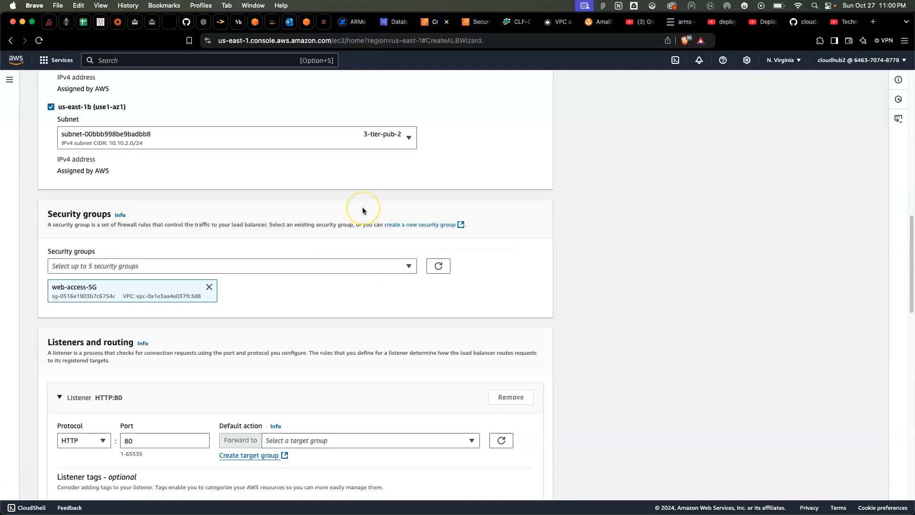
Check the HTTP:80 listener's available target groups for the default action and start creating a new target group
{"action": "scroll", "coordinate": [362, 207], "scroll_direction": "down", "scroll_amount": 3}
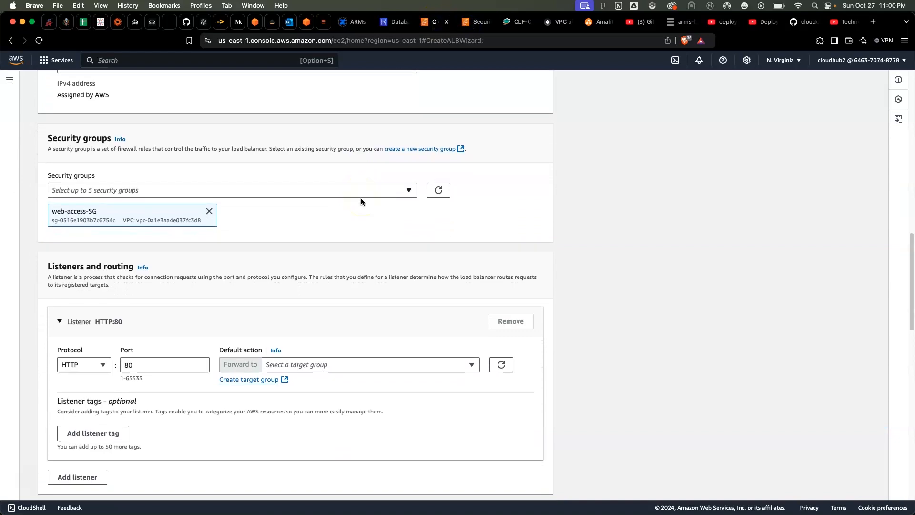
{"action": "scroll", "coordinate": [362, 198], "scroll_direction": "down", "scroll_amount": 7}
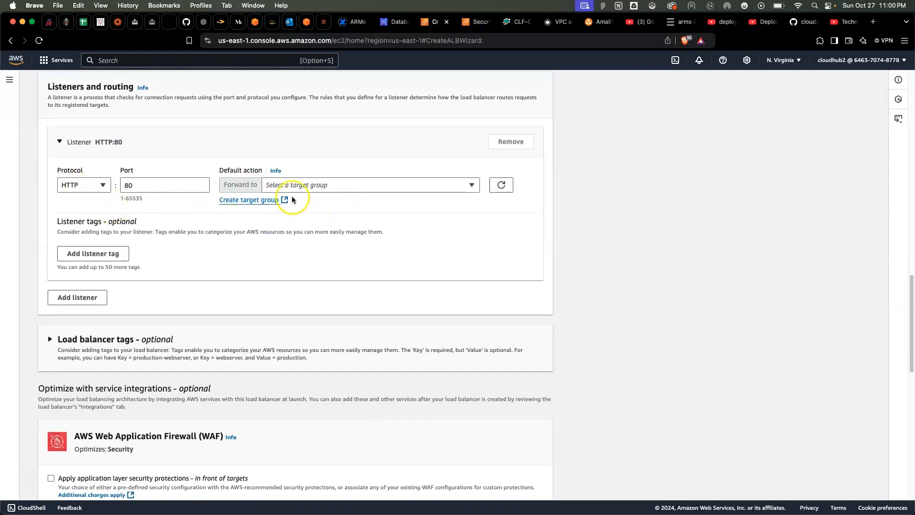
{"action": "left_click", "coordinate": [306, 184]}
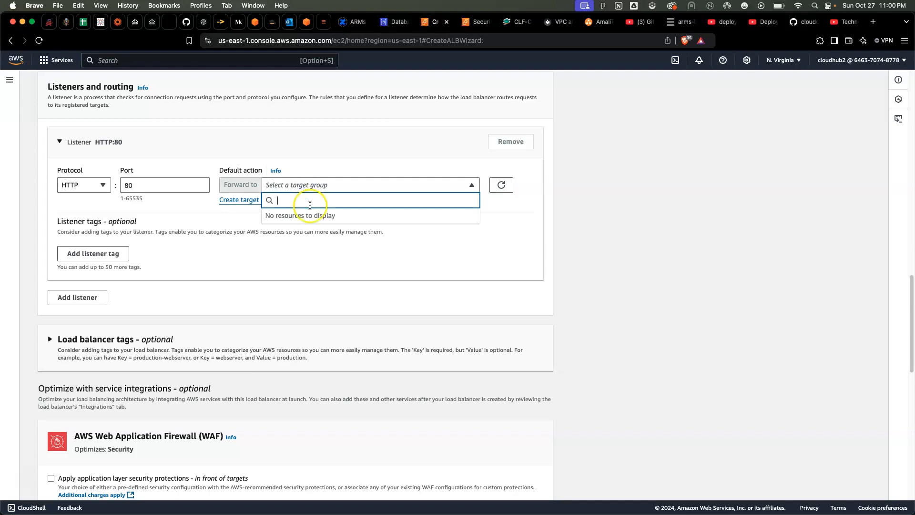
{"action": "left_click", "coordinate": [325, 271]}
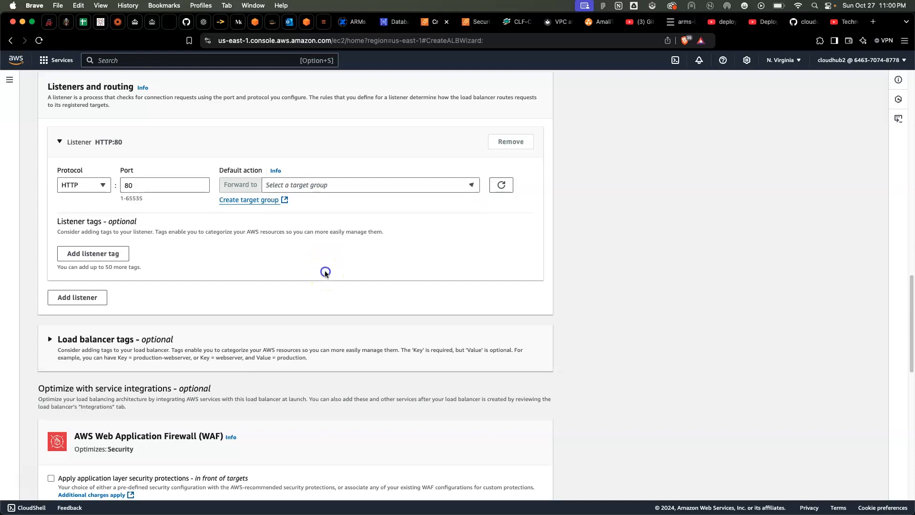
{"action": "left_click", "coordinate": [286, 201]}
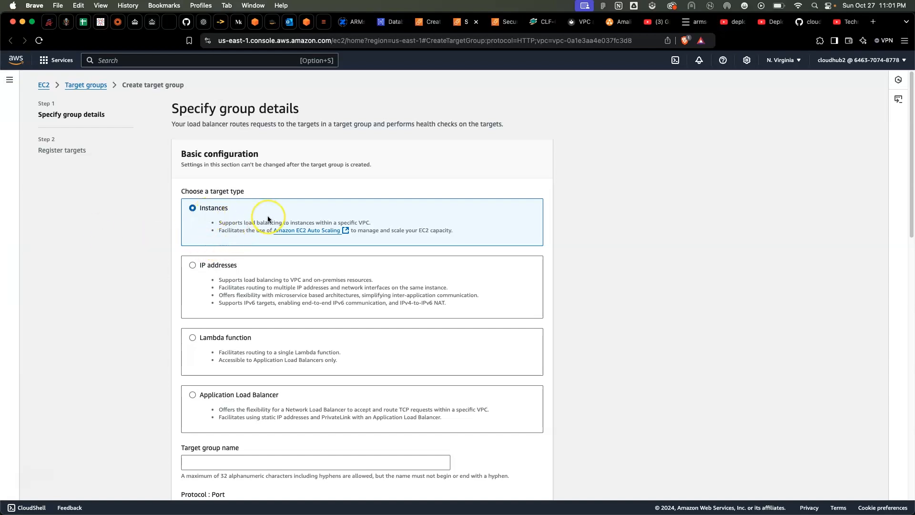
Name the new instances target group web-tier-tg
{"action": "scroll", "coordinate": [267, 216], "scroll_direction": "down", "scroll_amount": 2}
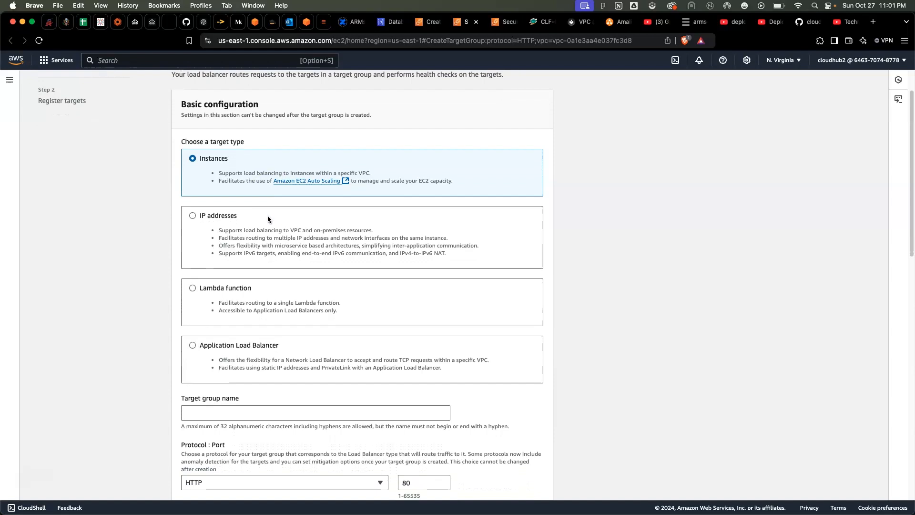
{"action": "scroll", "coordinate": [302, 199], "scroll_direction": "down", "scroll_amount": 5}
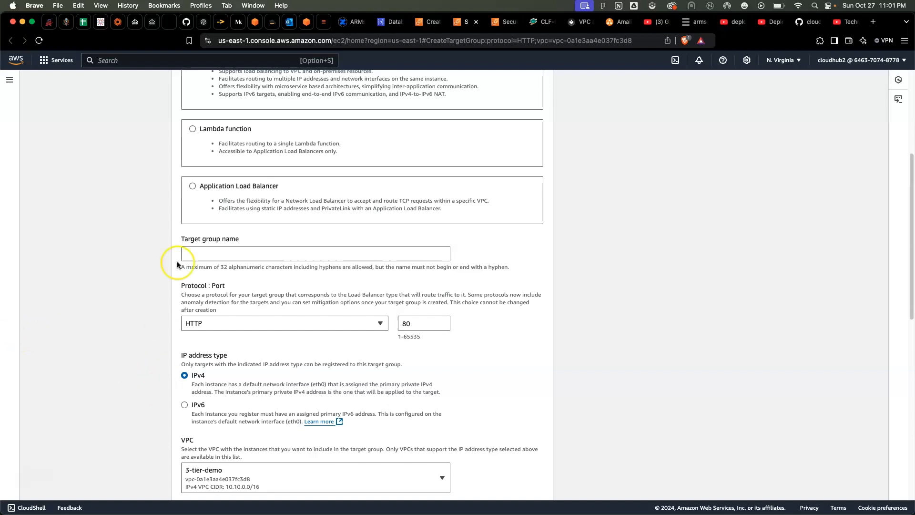
{"action": "left_click", "coordinate": [202, 250]}
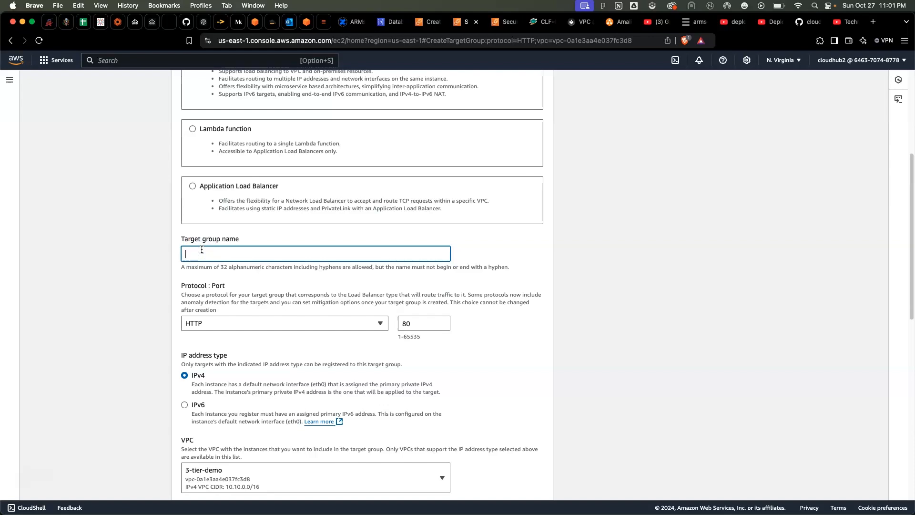
{"action": "type", "text": "web-tier-tg"}
Accept web-tier-tg's default protocol, VPC and health check settings, and proceed to target registration
{"action": "scroll", "coordinate": [256, 319], "scroll_direction": "down", "scroll_amount": 5}
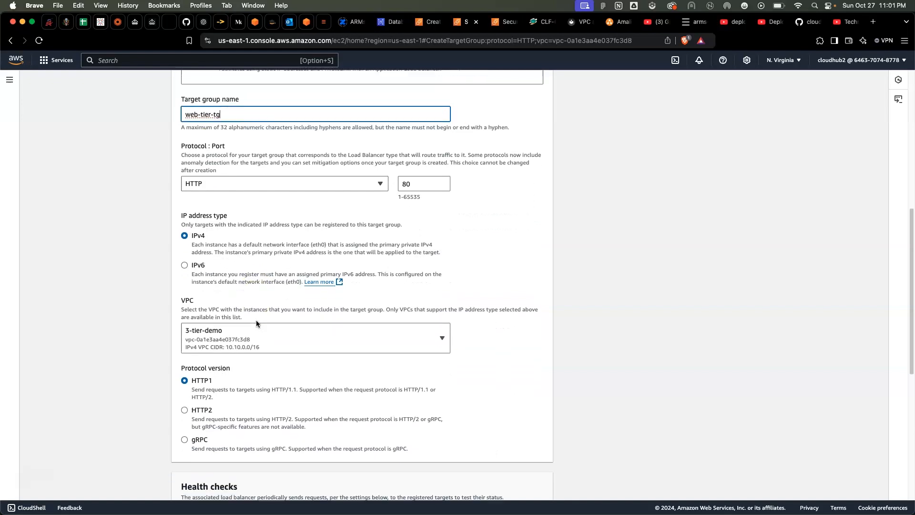
{"action": "scroll", "coordinate": [256, 320], "scroll_direction": "down", "scroll_amount": 2}
{"action": "scroll", "coordinate": [256, 287], "scroll_direction": "down", "scroll_amount": 3}
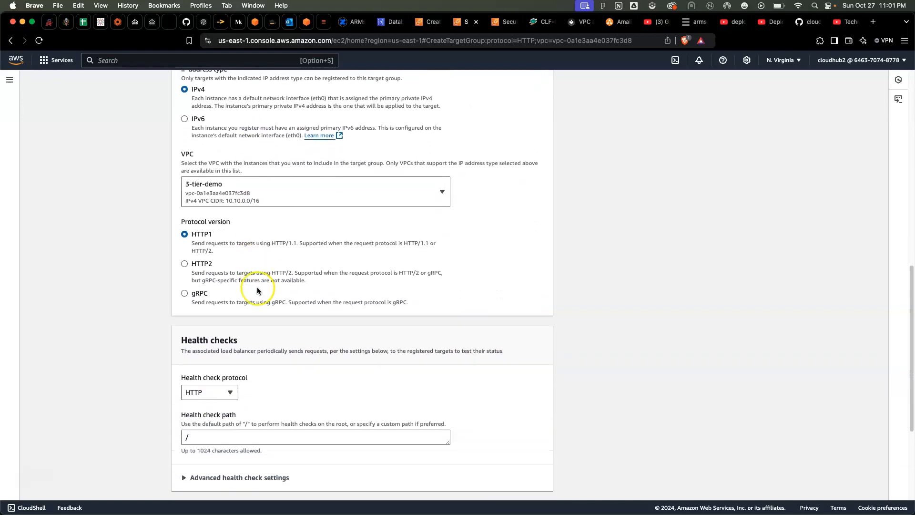
{"action": "scroll", "coordinate": [265, 326], "scroll_direction": "down", "scroll_amount": 6}
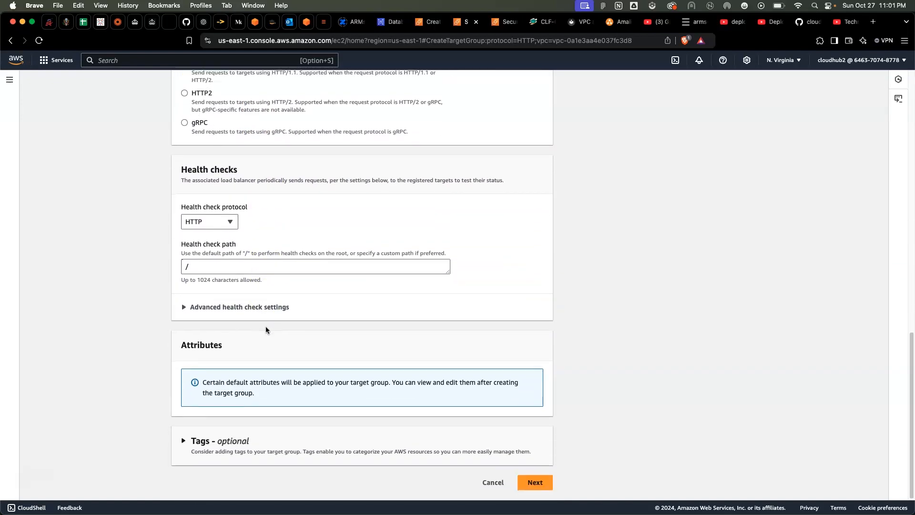
{"action": "left_click", "coordinate": [535, 483]}
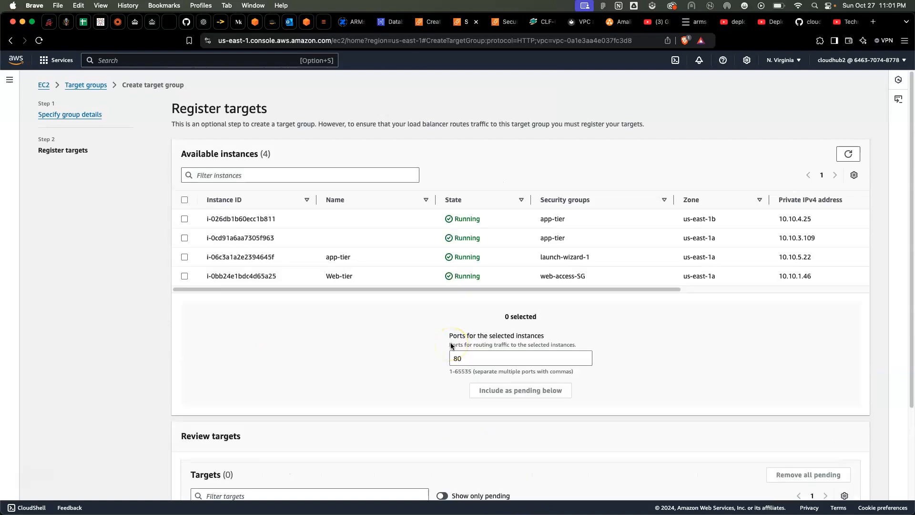
{"action": "left_click", "coordinate": [326, 306]}
Return to the load balancer form, refresh the HTTP:80 listener's target groups and check the list
{"action": "left_click", "coordinate": [426, 21]}
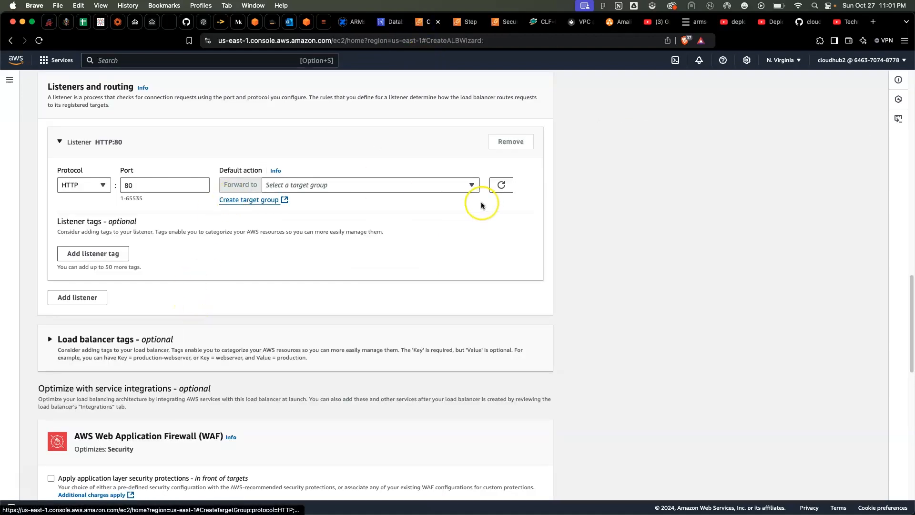
{"action": "left_click", "coordinate": [501, 185]}
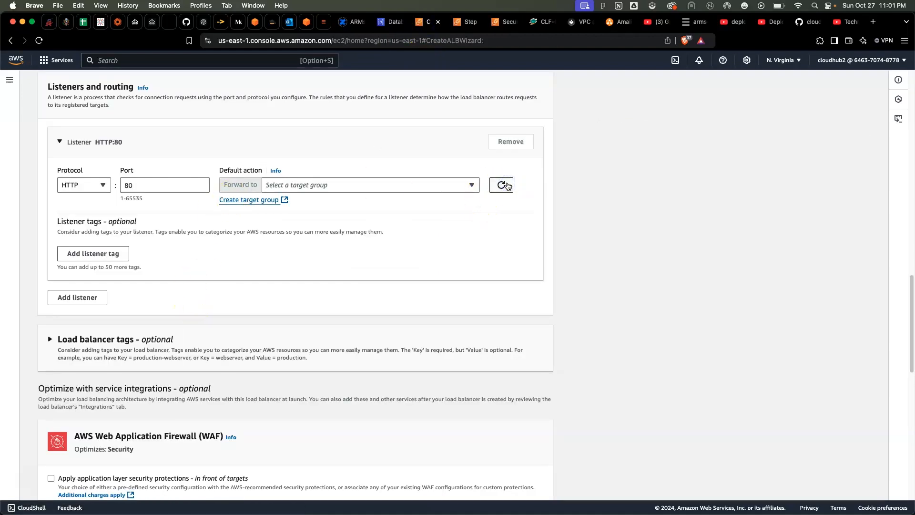
{"action": "left_click", "coordinate": [502, 185]}
{"action": "left_click", "coordinate": [408, 184]}
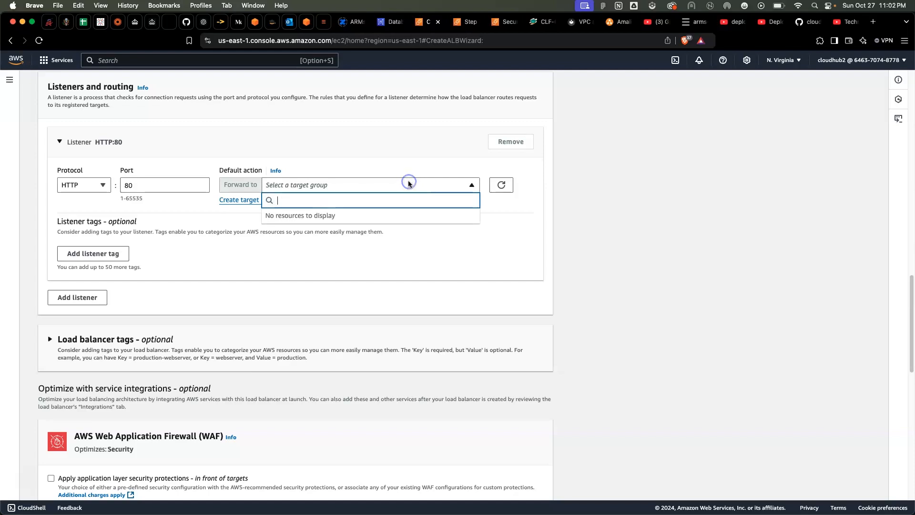
{"action": "left_click", "coordinate": [240, 183]}
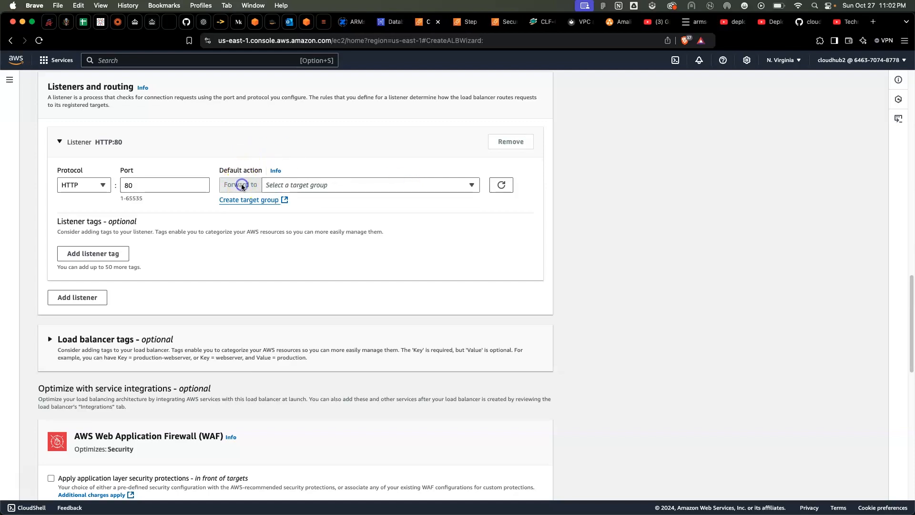
{"action": "scroll", "coordinate": [242, 185], "scroll_direction": "up", "scroll_amount": 1}
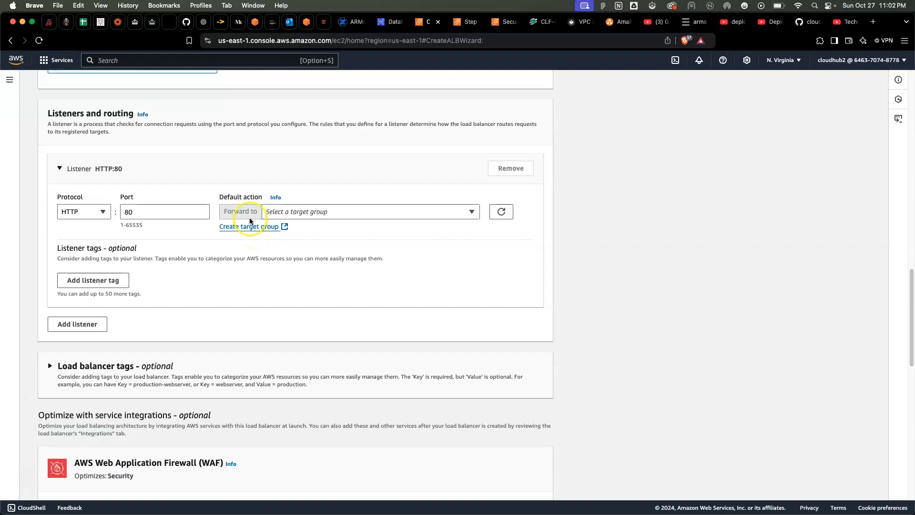
Recheck the listener's target group choices and open a second target group creation form
{"action": "left_click", "coordinate": [271, 211]}
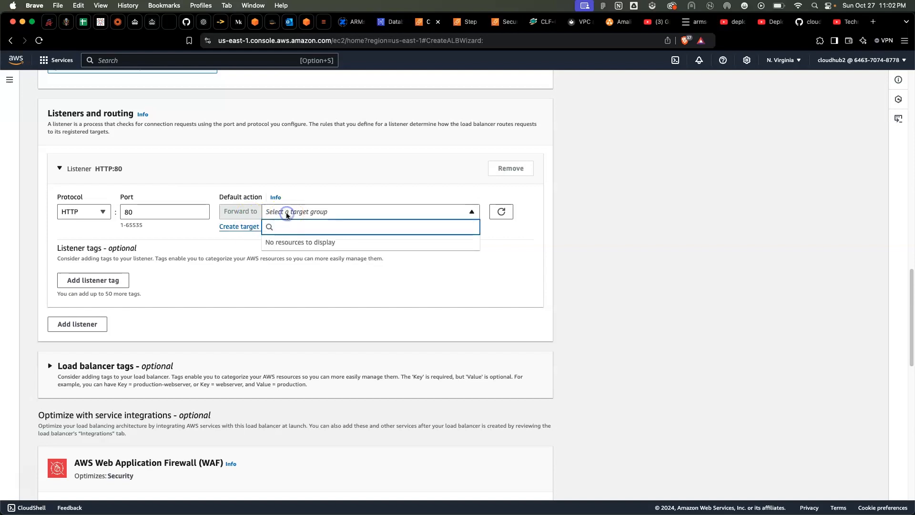
{"action": "left_click", "coordinate": [241, 226]}
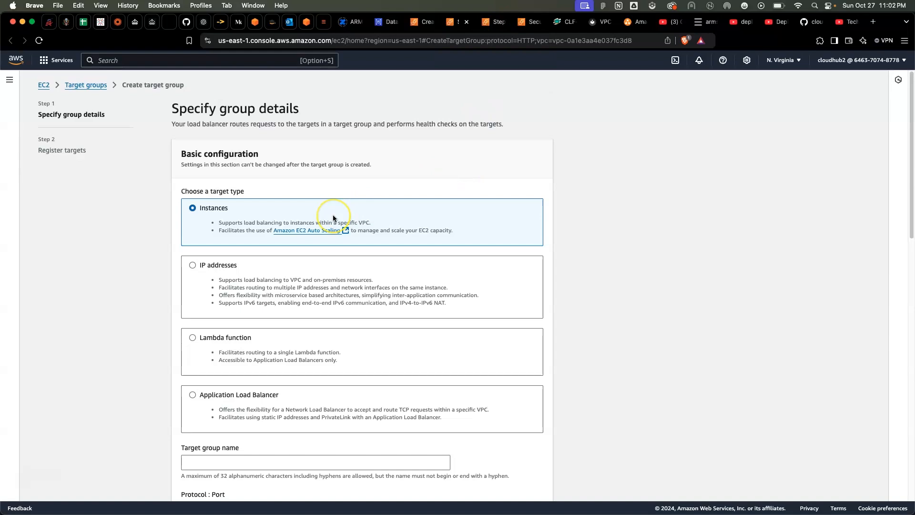
{"action": "scroll", "coordinate": [333, 215], "scroll_direction": "down", "scroll_amount": 5}
{"action": "scroll", "coordinate": [333, 214], "scroll_direction": "down", "scroll_amount": 1}
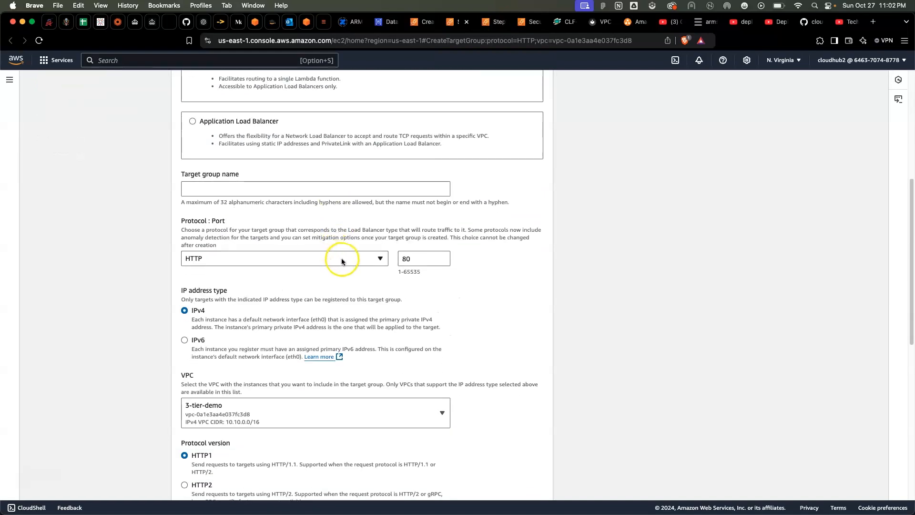
Try HTTPS as the second target group's protocol, and return it to HTTP
{"action": "left_click", "coordinate": [379, 258]}
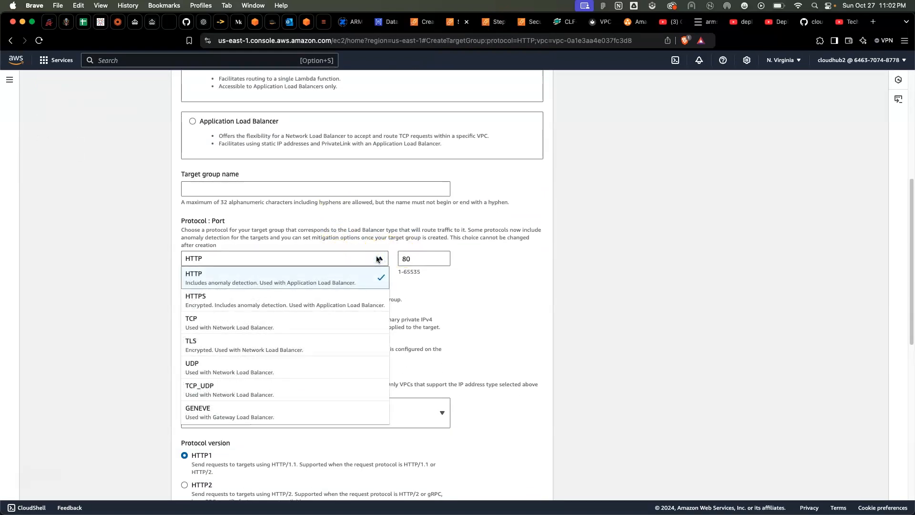
{"action": "left_click", "coordinate": [360, 288]}
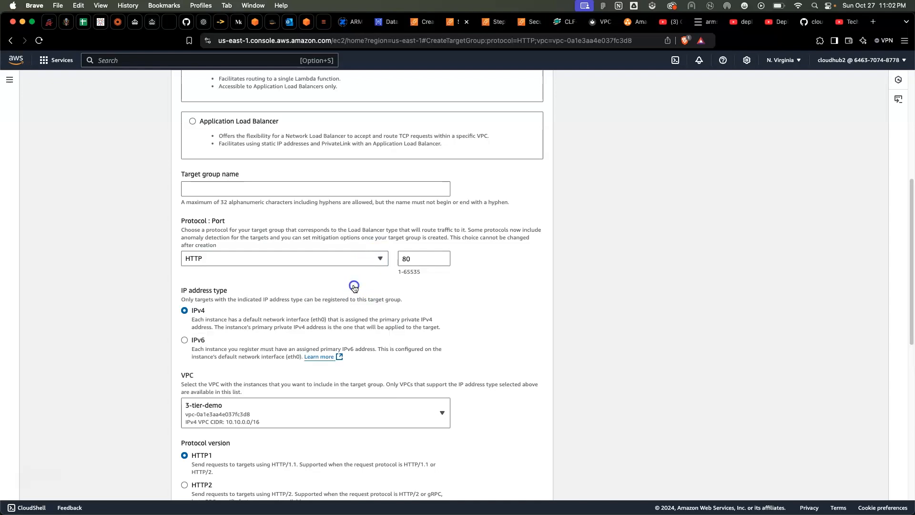
{"action": "left_click", "coordinate": [361, 258]}
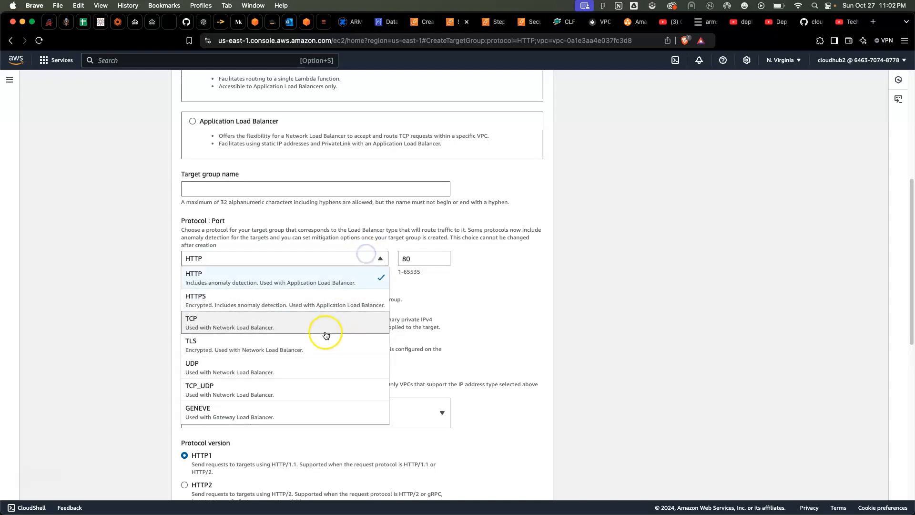
{"action": "left_click", "coordinate": [327, 309]}
{"action": "left_click", "coordinate": [366, 258]}
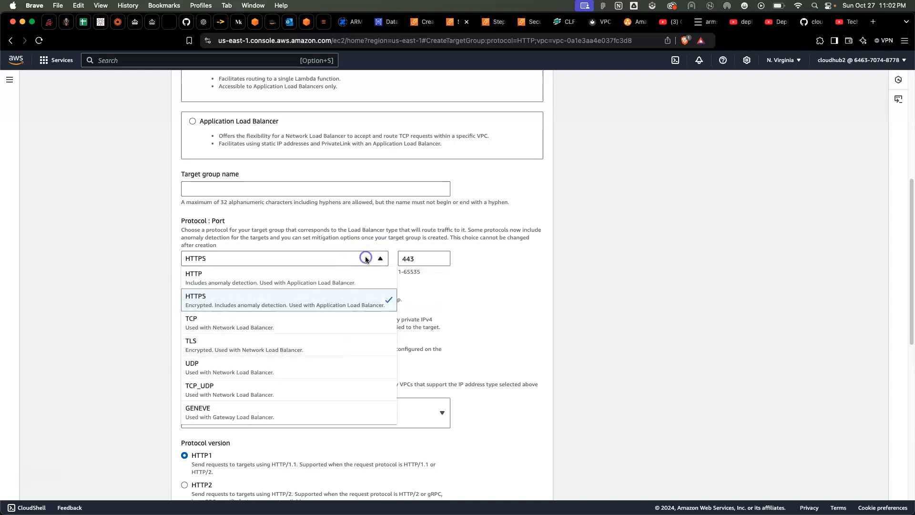
{"action": "left_click", "coordinate": [336, 288]}
Review the second target group's basic configuration and reselect 3-tier-demo as its VPC
{"action": "scroll", "coordinate": [364, 339], "scroll_direction": "down", "scroll_amount": 5}
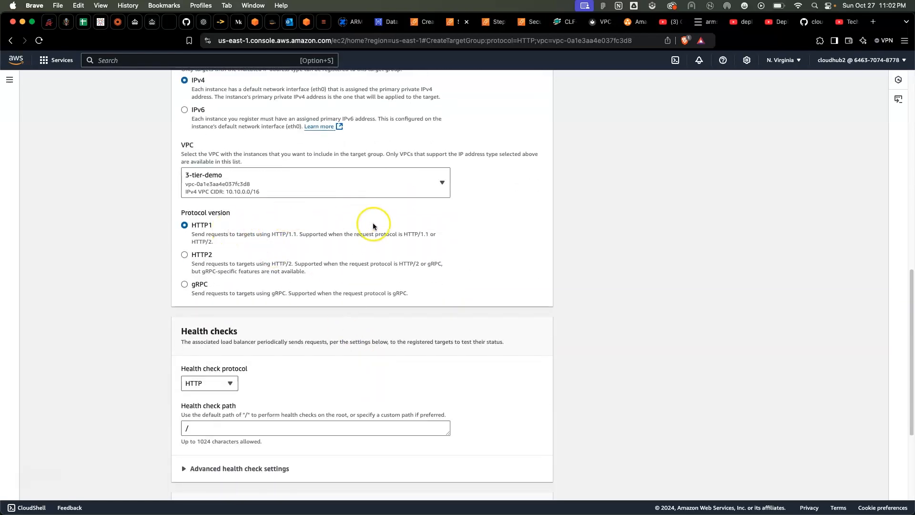
{"action": "scroll", "coordinate": [372, 224], "scroll_direction": "up", "scroll_amount": 10}
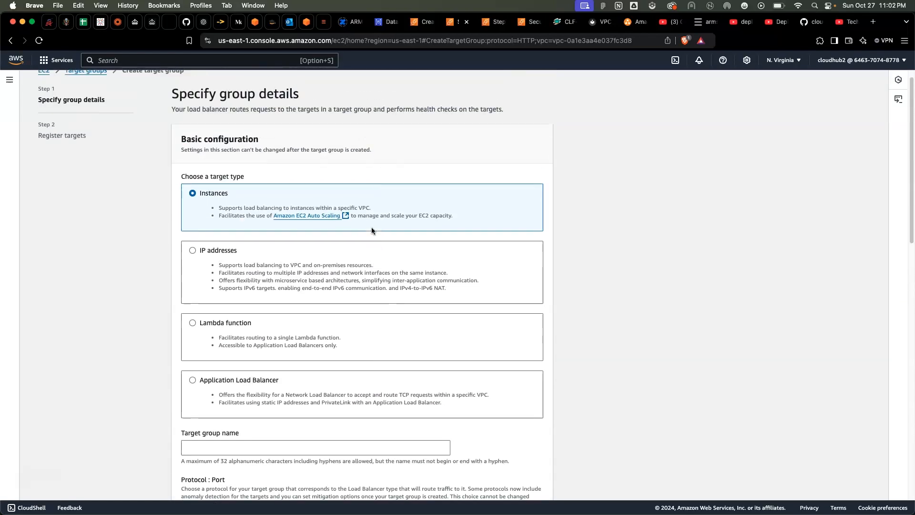
{"action": "scroll", "coordinate": [372, 231], "scroll_direction": "down", "scroll_amount": 5}
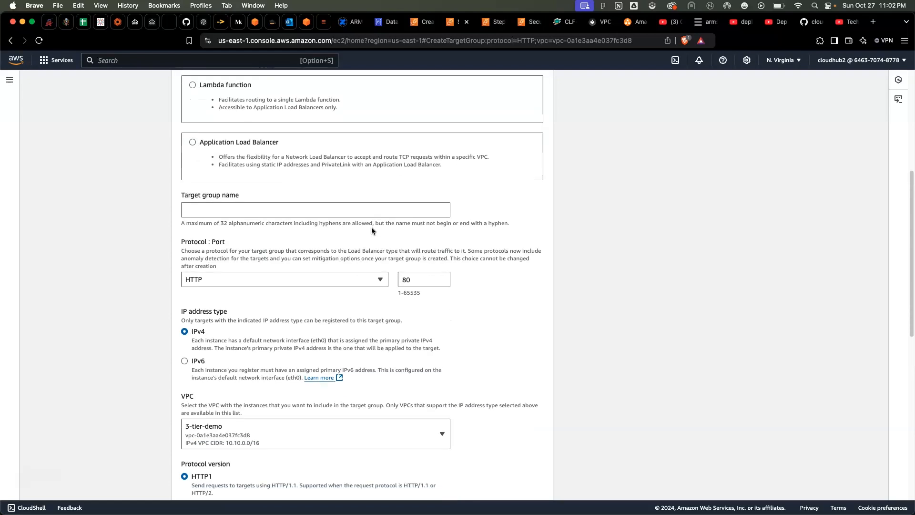
{"action": "scroll", "coordinate": [371, 227], "scroll_direction": "down", "scroll_amount": 4}
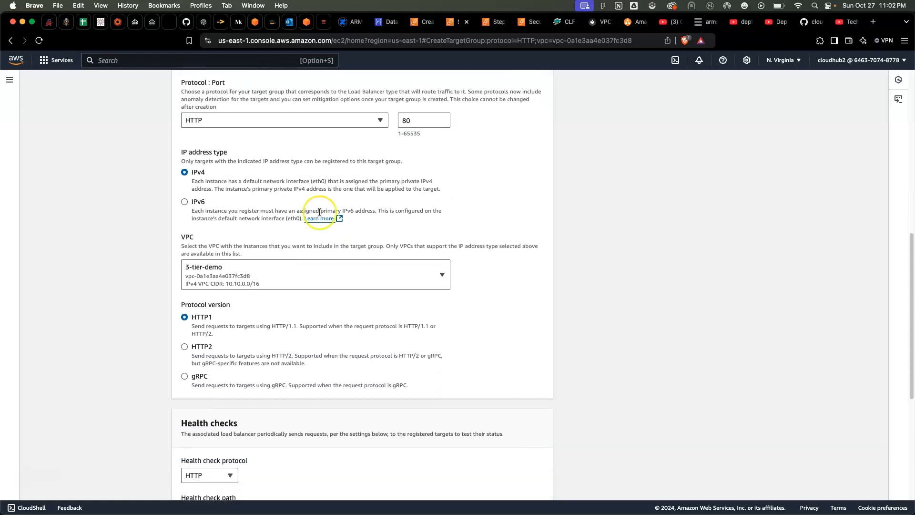
{"action": "scroll", "coordinate": [348, 264], "scroll_direction": "down", "scroll_amount": 1}
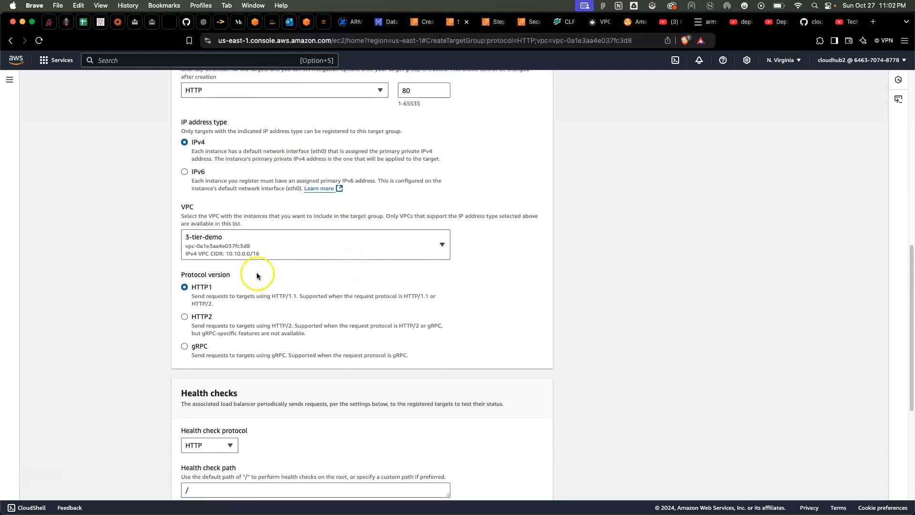
{"action": "left_click", "coordinate": [270, 246]}
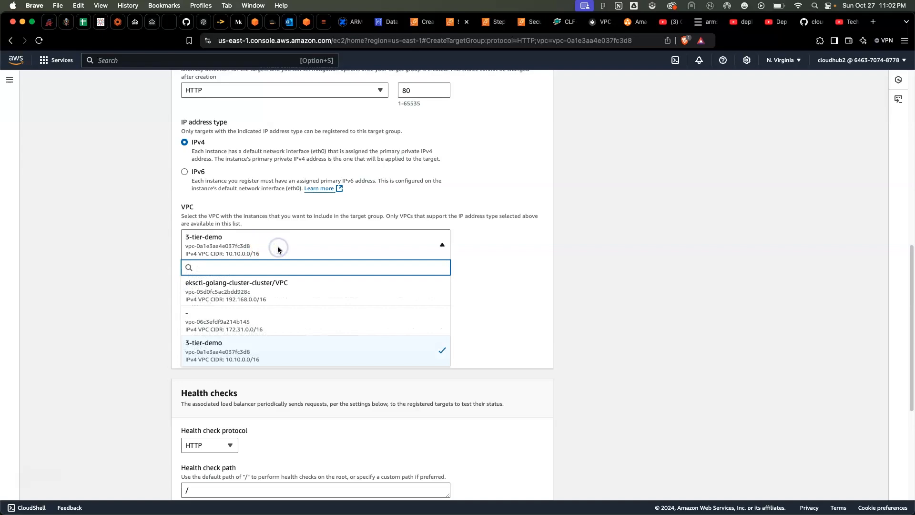
{"action": "left_click", "coordinate": [258, 357]}
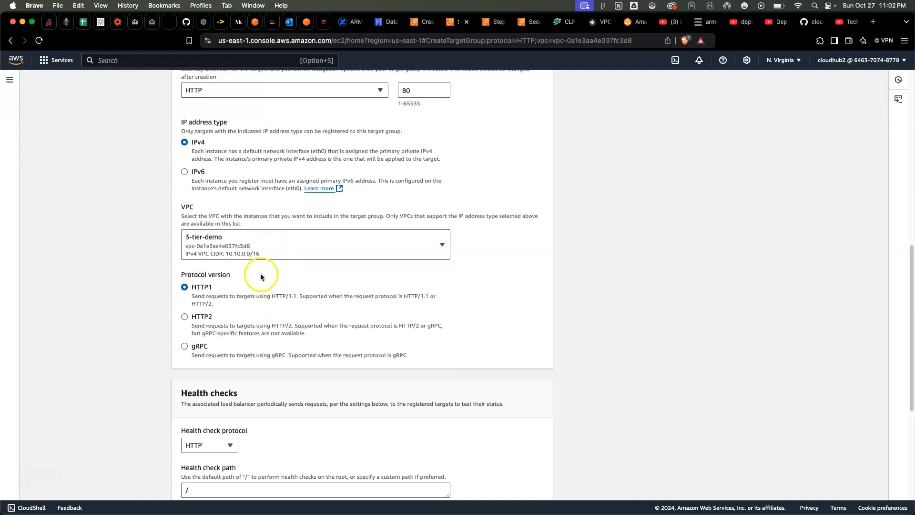
Review the second target group's health check and target type settings, and return to the load balancer form
{"action": "scroll", "coordinate": [261, 273], "scroll_direction": "down", "scroll_amount": 4}
{"action": "scroll", "coordinate": [260, 276], "scroll_direction": "down", "scroll_amount": 2}
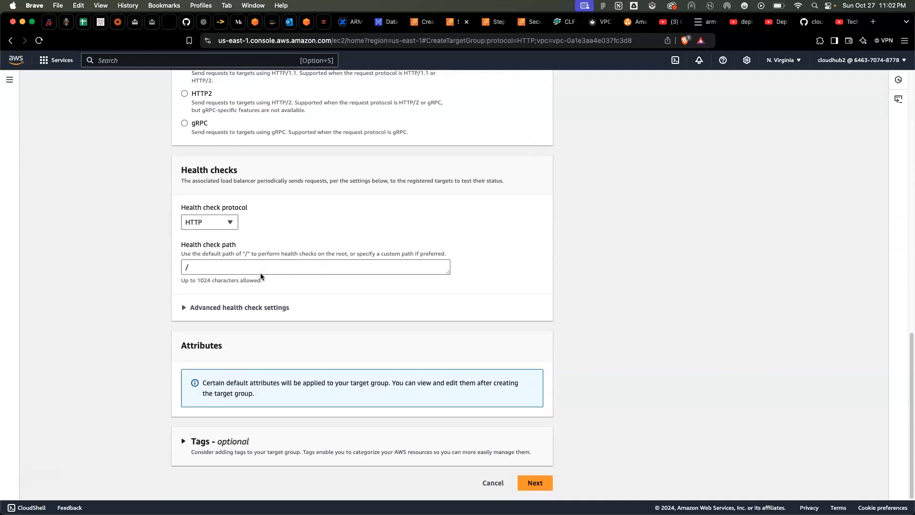
{"action": "scroll", "coordinate": [261, 276], "scroll_direction": "up", "scroll_amount": 1}
{"action": "scroll", "coordinate": [261, 268], "scroll_direction": "up", "scroll_amount": 10}
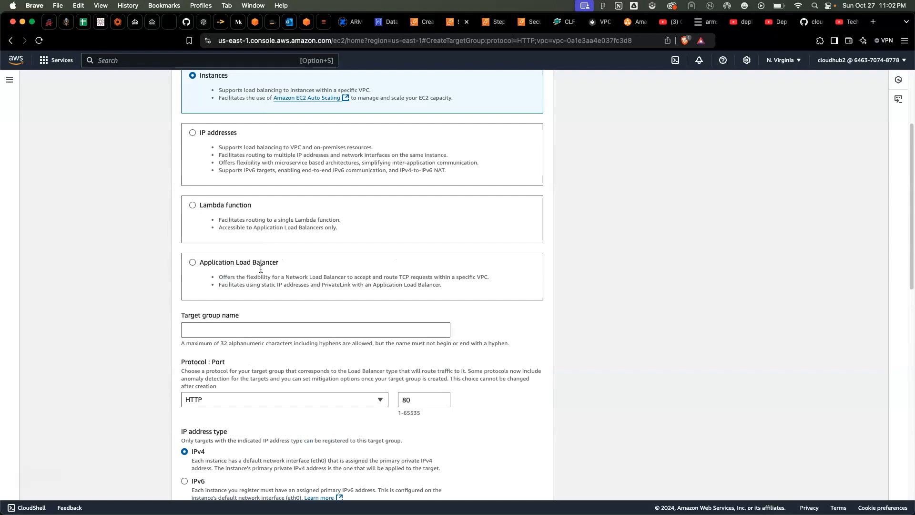
{"action": "scroll", "coordinate": [261, 269], "scroll_direction": "up", "scroll_amount": 3}
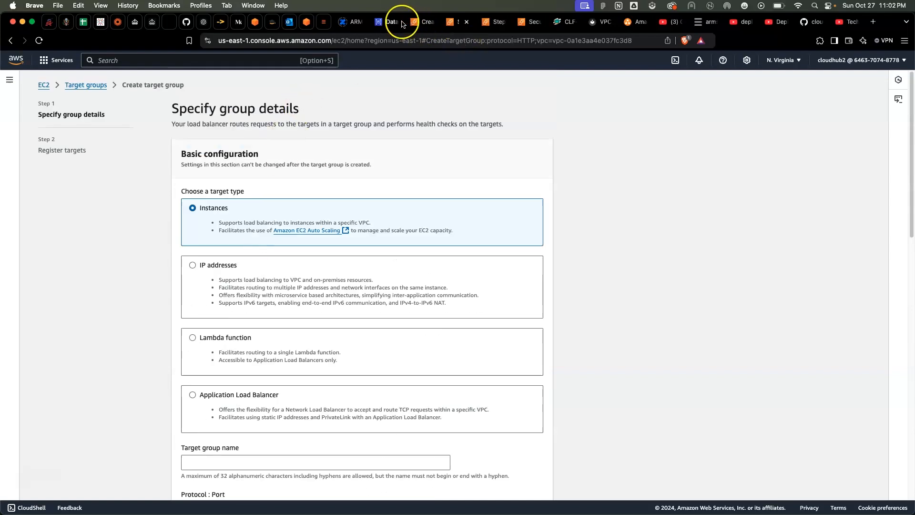
{"action": "left_click", "coordinate": [417, 21]}
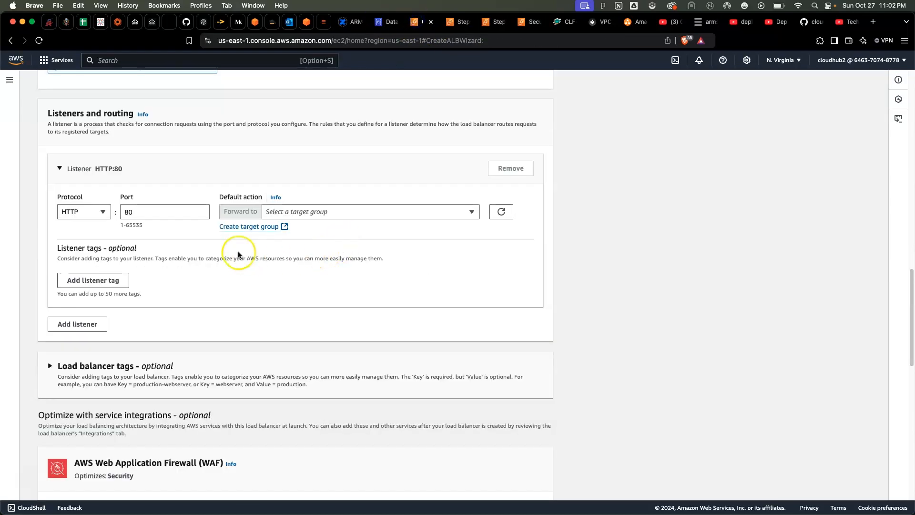
{"action": "scroll", "coordinate": [114, 193], "scroll_direction": "up", "scroll_amount": 1}
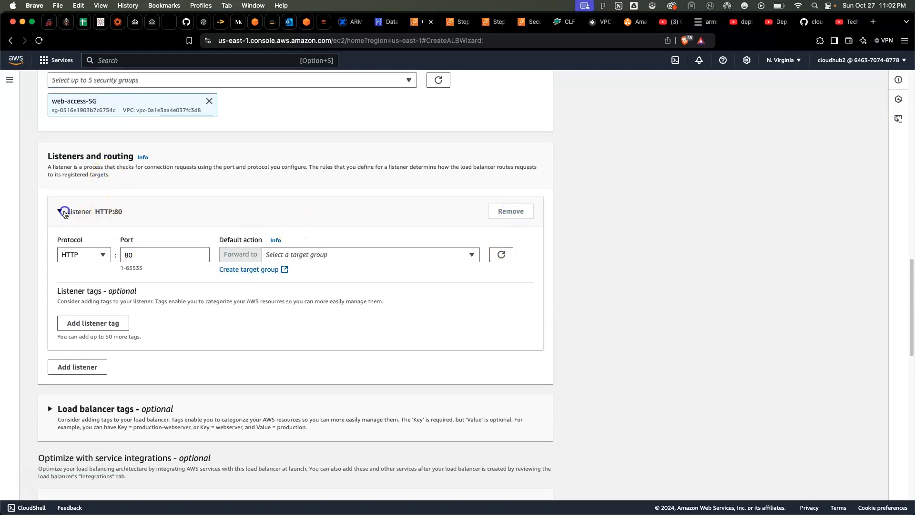
{"action": "left_click", "coordinate": [65, 213]}
{"action": "left_click", "coordinate": [65, 213]}
Remove web-access-SG from the load balancer's security groups and select it again
{"action": "scroll", "coordinate": [220, 211], "scroll_direction": "up", "scroll_amount": 5}
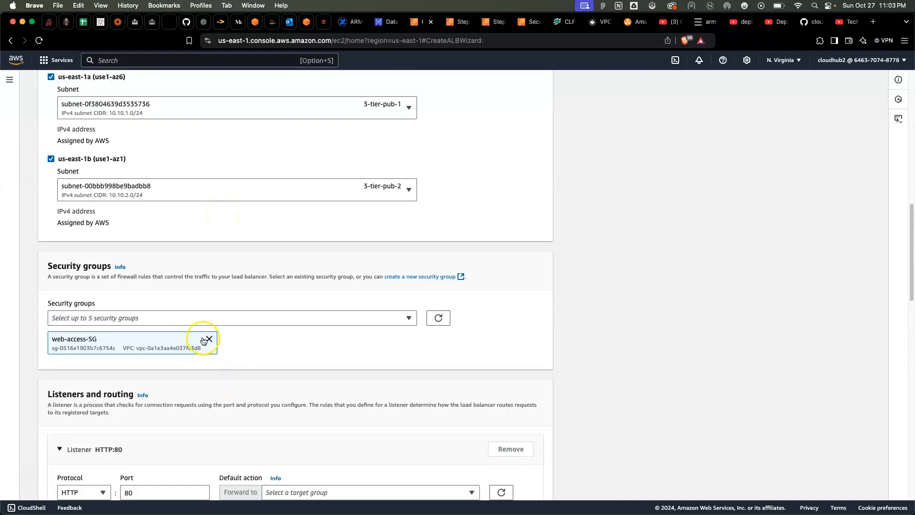
{"action": "left_click", "coordinate": [207, 340]}
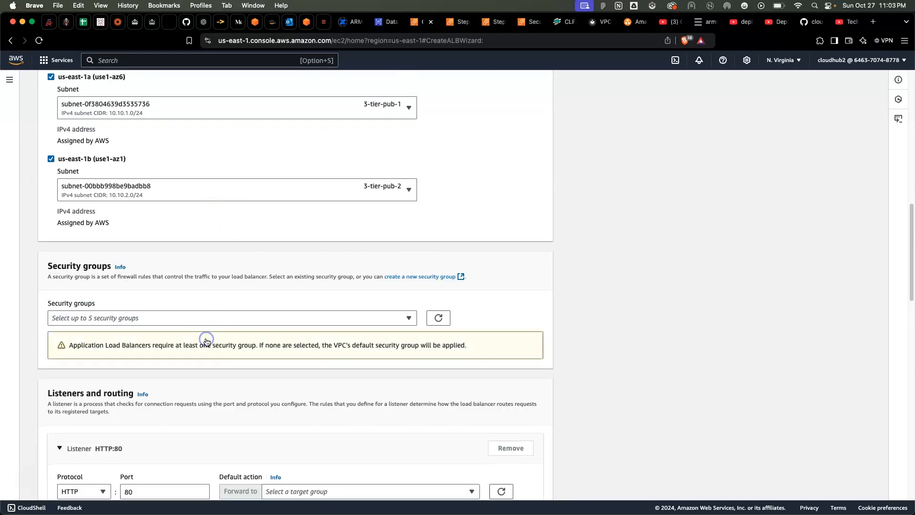
{"action": "left_click", "coordinate": [236, 322]}
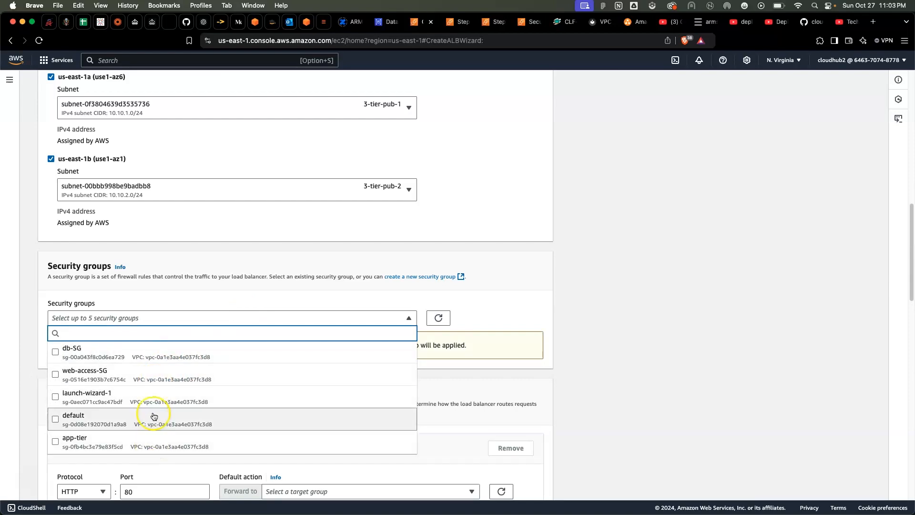
{"action": "left_click", "coordinate": [153, 376]}
{"action": "left_click", "coordinate": [453, 356]}
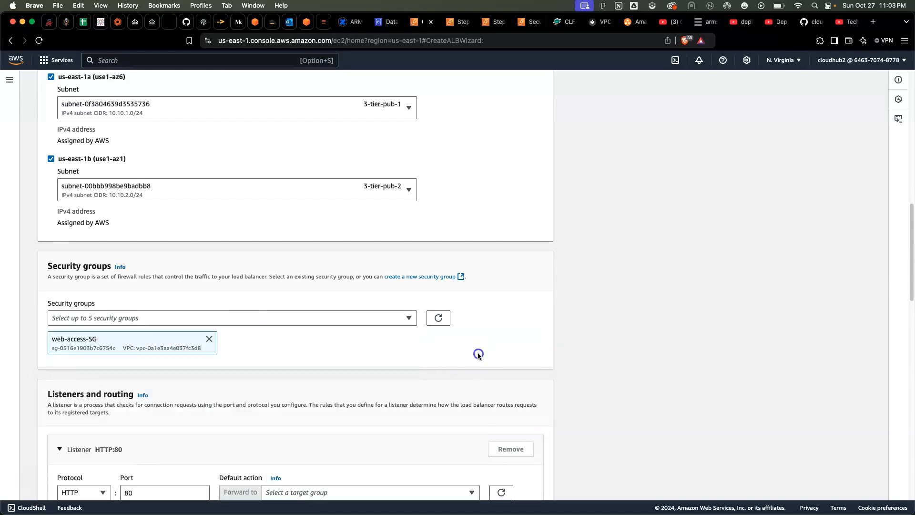
Refresh and recheck the HTTP:80 listener's target group choices, and reload the load balancer creation form
{"action": "scroll", "coordinate": [345, 367], "scroll_direction": "down", "scroll_amount": 5}
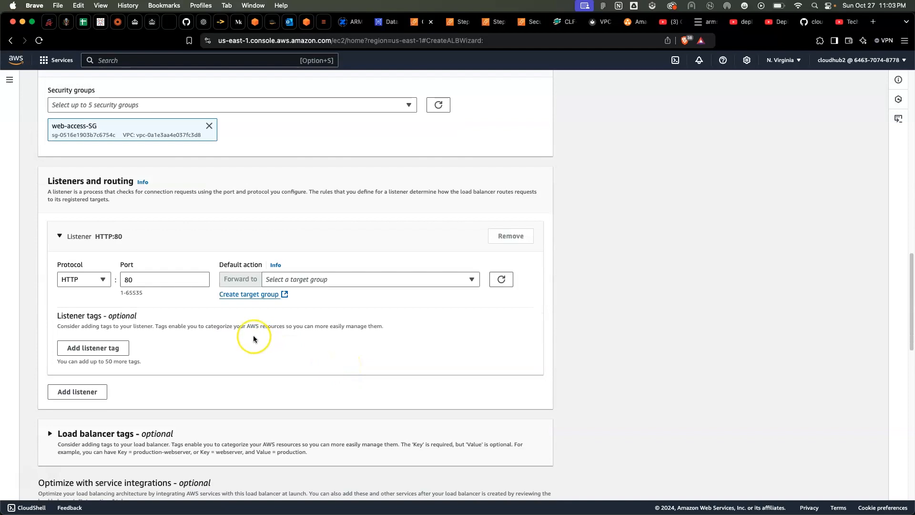
{"action": "left_click", "coordinate": [127, 280]}
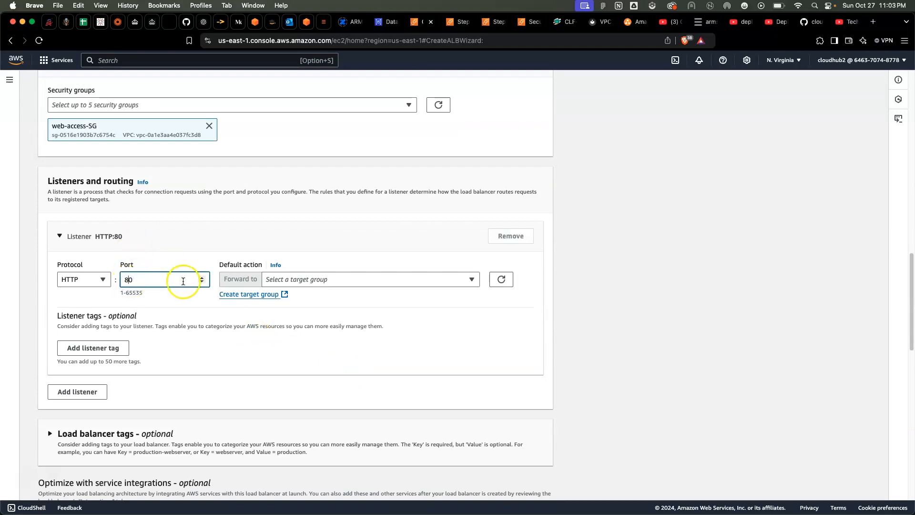
{"action": "left_click", "coordinate": [466, 279]}
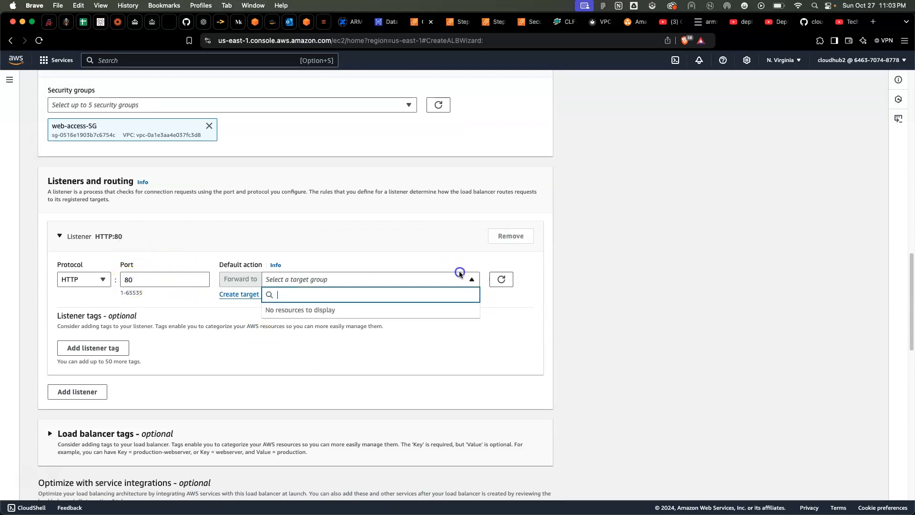
{"action": "left_click", "coordinate": [433, 321]}
{"action": "left_click", "coordinate": [502, 279]}
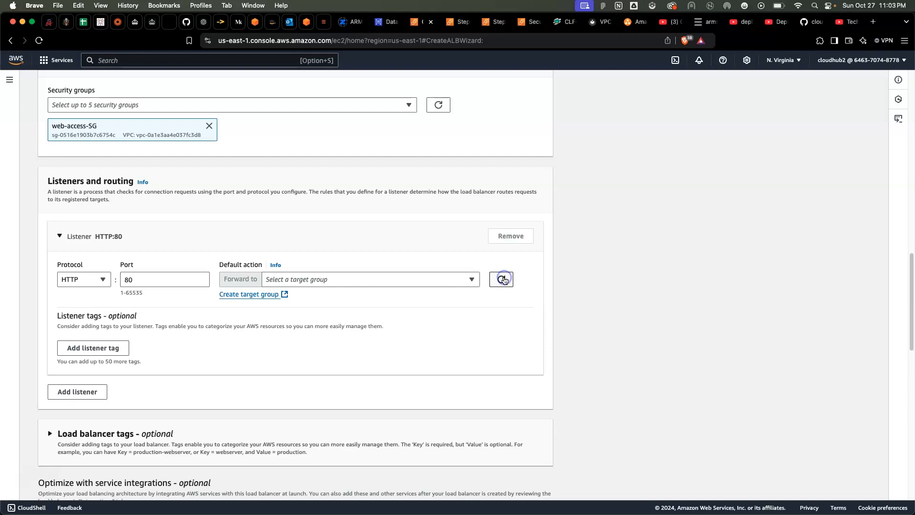
{"action": "left_click", "coordinate": [374, 280]}
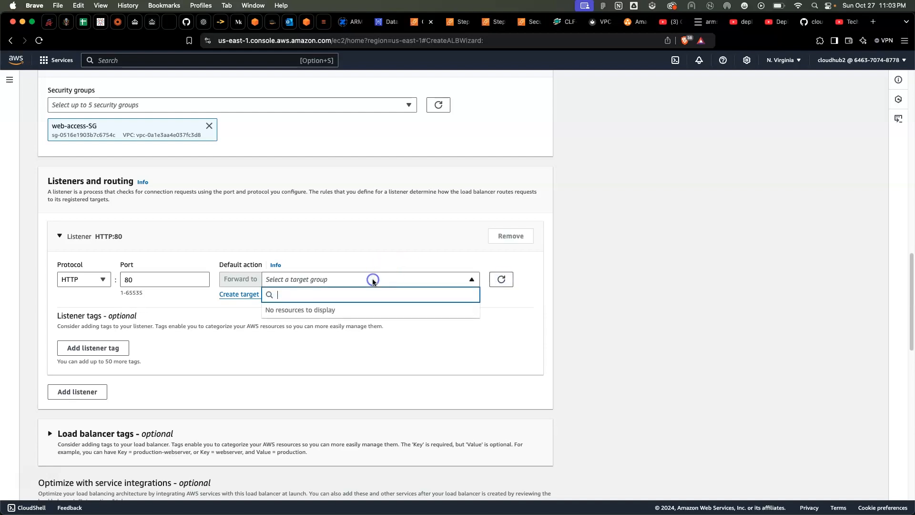
{"action": "left_click", "coordinate": [39, 41]}
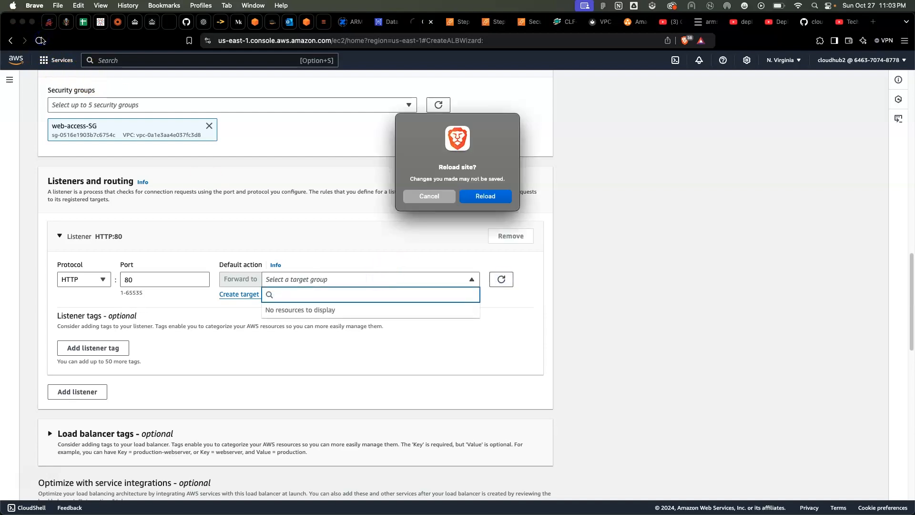
{"action": "left_click", "coordinate": [505, 196]}
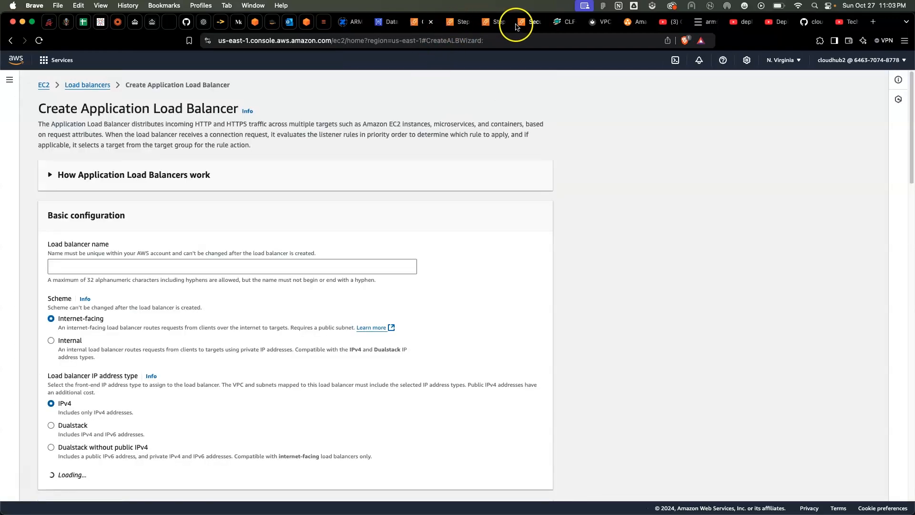
Add the Web-tier instance as a pending target on port 80 in the first target group form and create the target group
{"action": "left_click", "coordinate": [518, 25]}
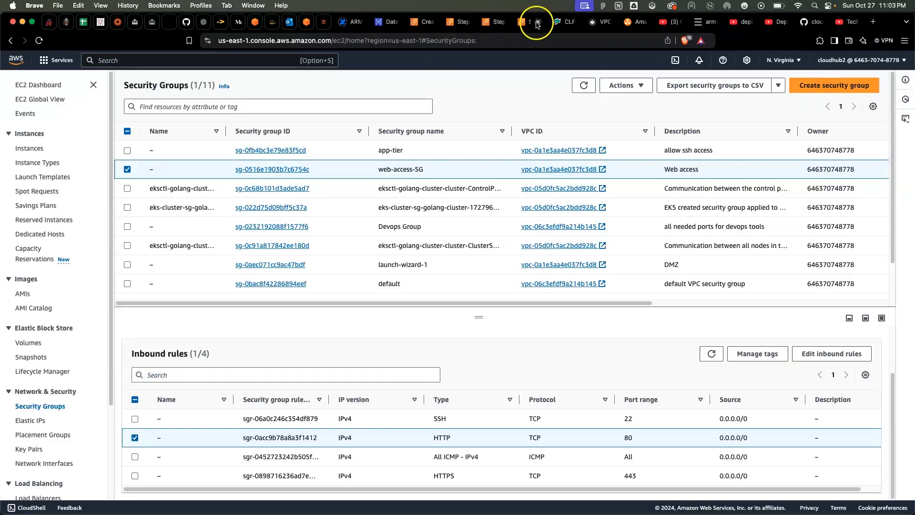
{"action": "left_click", "coordinate": [486, 25]}
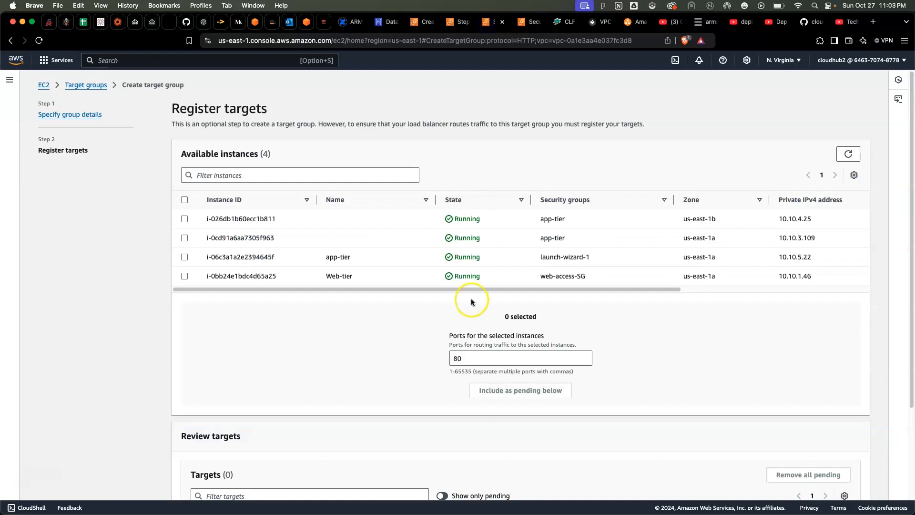
{"action": "left_click", "coordinate": [184, 219]}
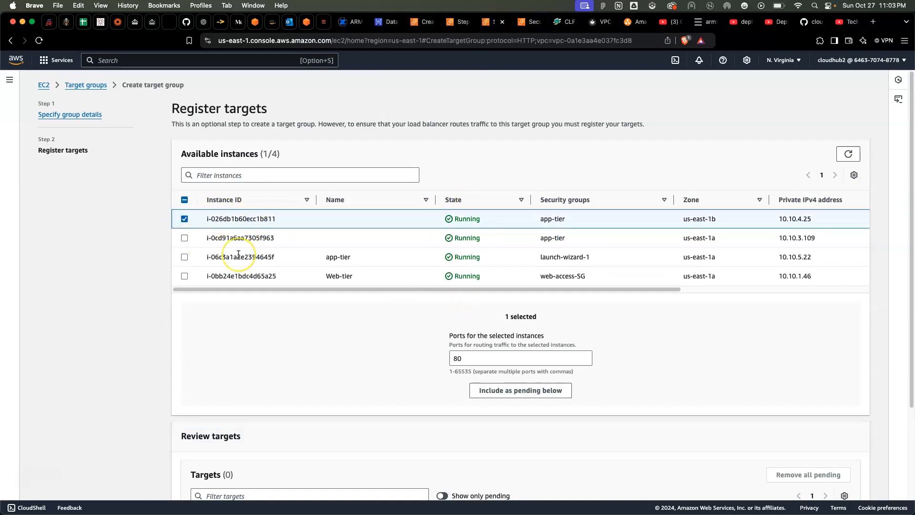
{"action": "left_click", "coordinate": [184, 219]}
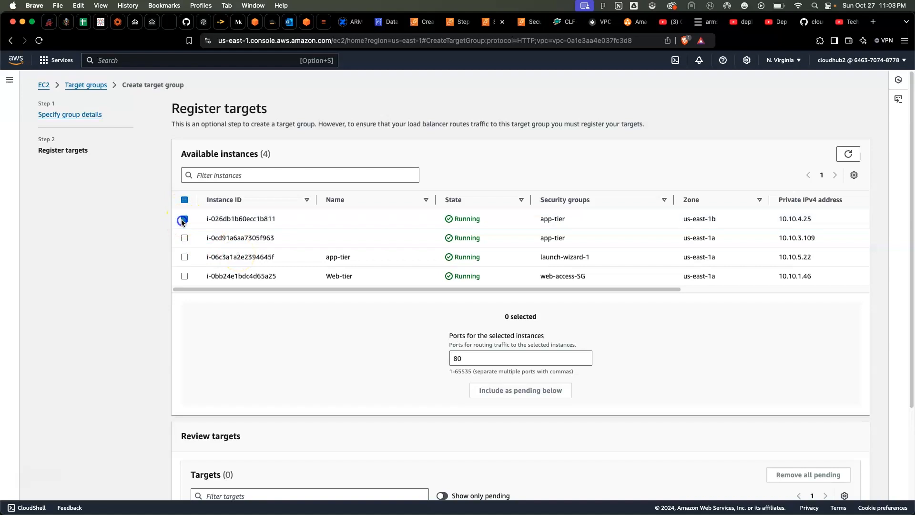
{"action": "left_click", "coordinate": [184, 276]}
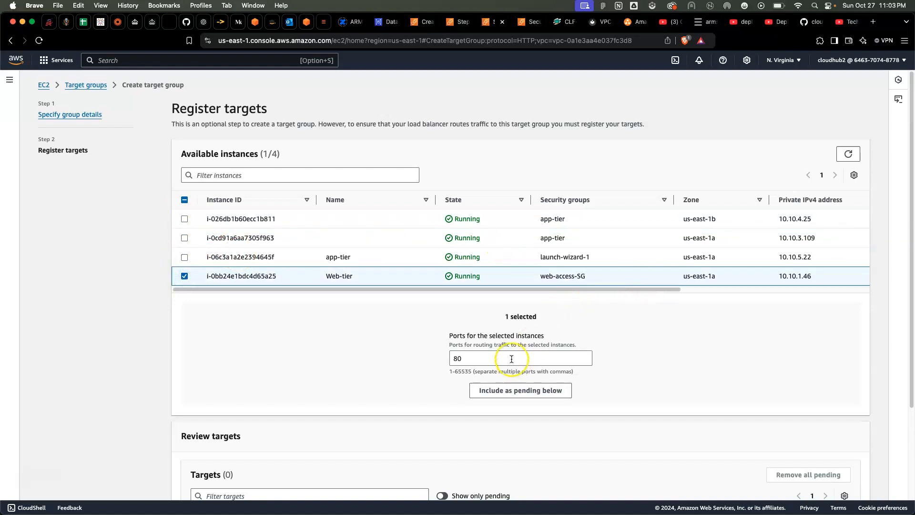
{"action": "left_click", "coordinate": [516, 391]}
{"action": "scroll", "coordinate": [516, 391], "scroll_direction": "down", "scroll_amount": 2}
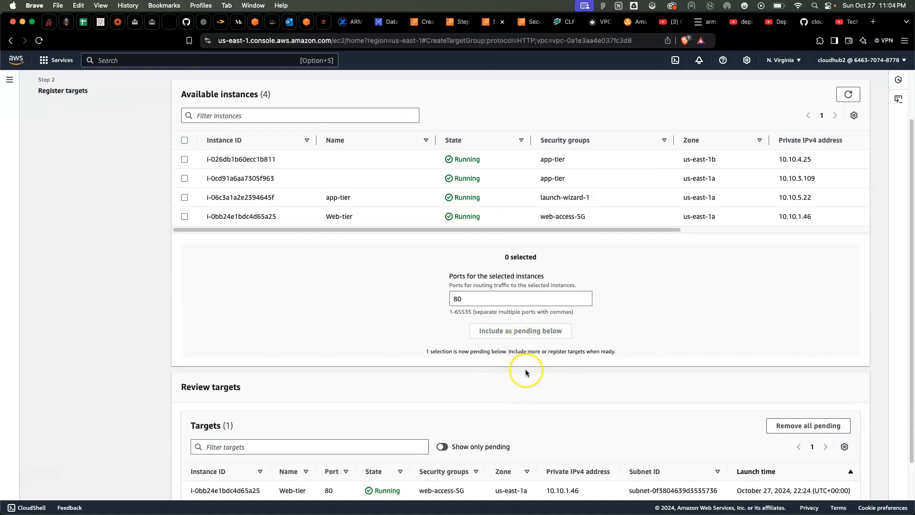
{"action": "scroll", "coordinate": [526, 368], "scroll_direction": "down", "scroll_amount": 2}
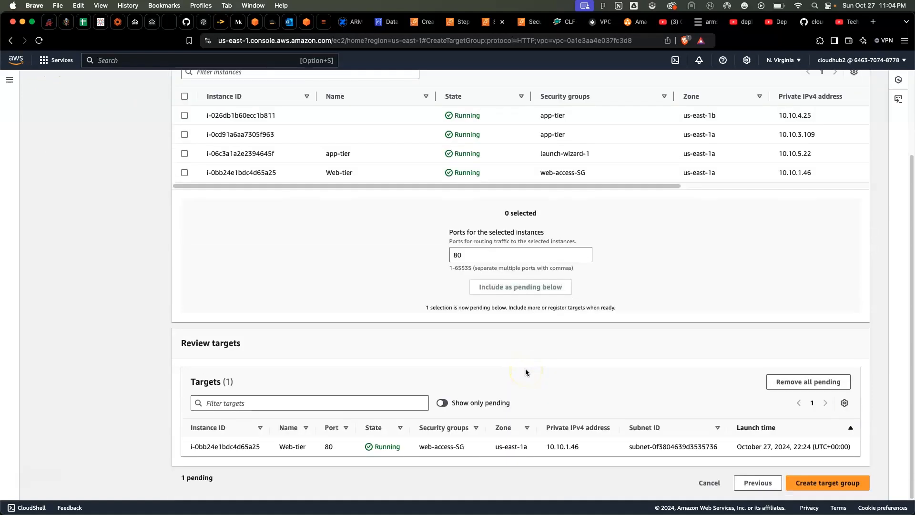
{"action": "left_click", "coordinate": [817, 483]}
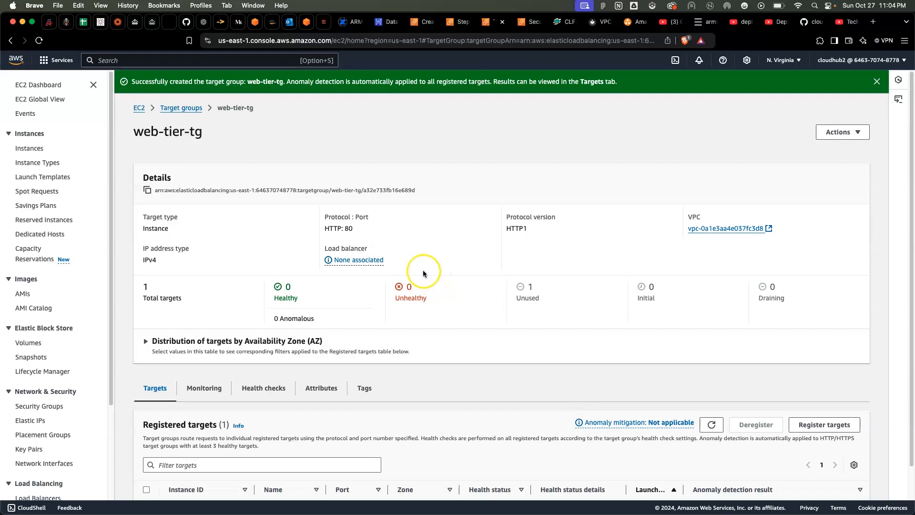
{"action": "scroll", "coordinate": [415, 267], "scroll_direction": "down", "scroll_amount": 2}
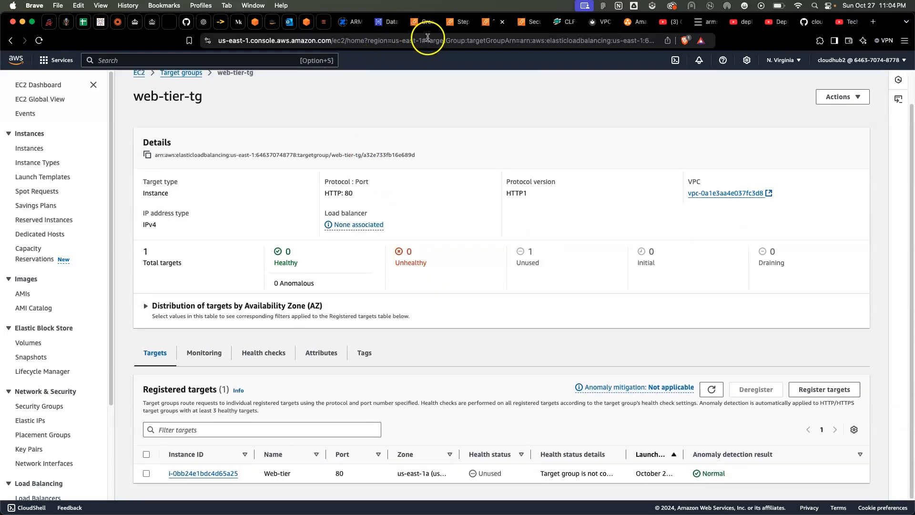
Name the second target group web-tier, keep its HTTP port 80 and health check settings, and continue to target registration
{"action": "left_click", "coordinate": [460, 23]}
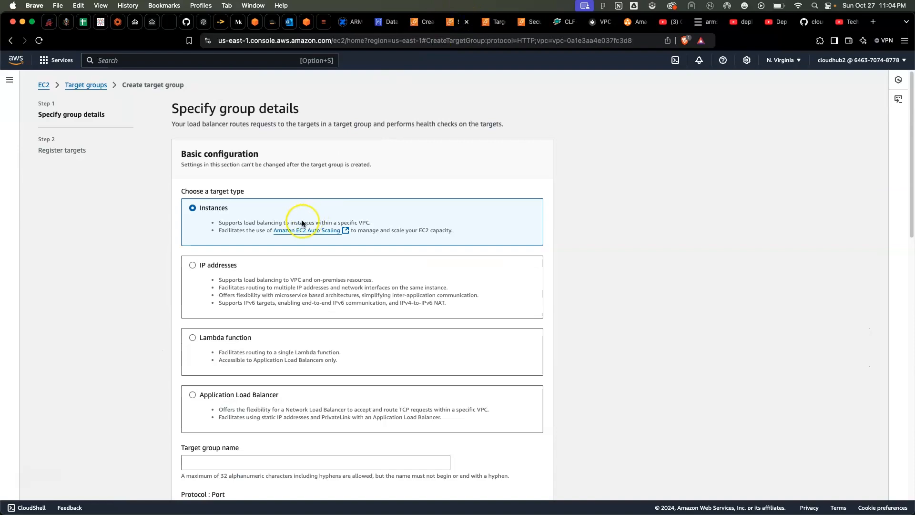
{"action": "scroll", "coordinate": [273, 221], "scroll_direction": "down", "scroll_amount": 5}
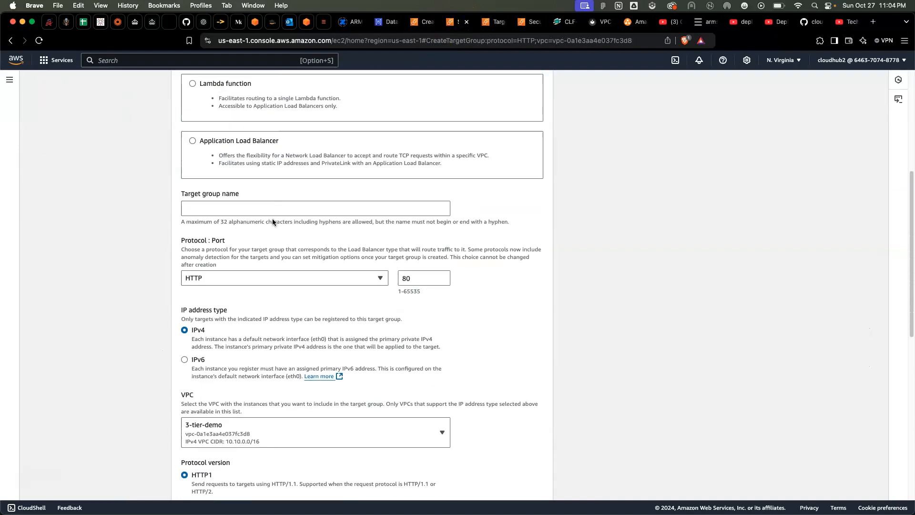
{"action": "left_click", "coordinate": [214, 208]}
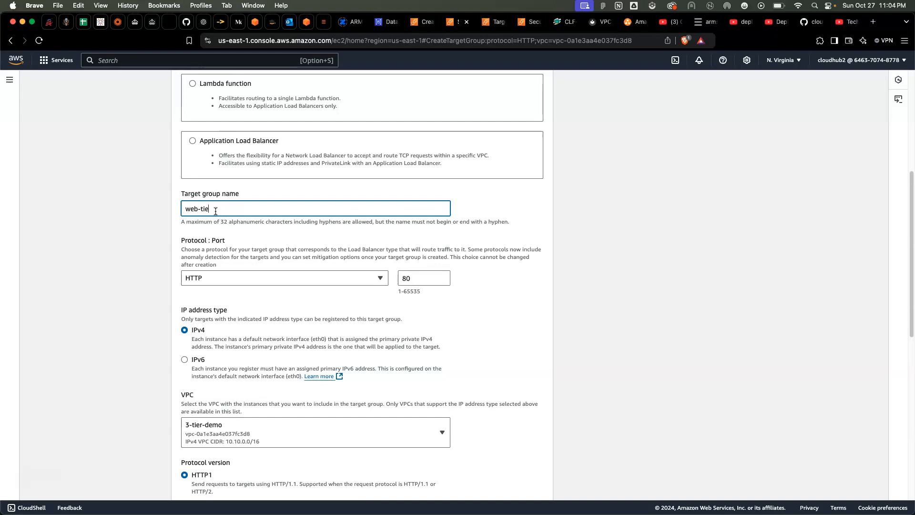
{"action": "scroll", "coordinate": [266, 317], "scroll_direction": "down", "scroll_amount": 2}
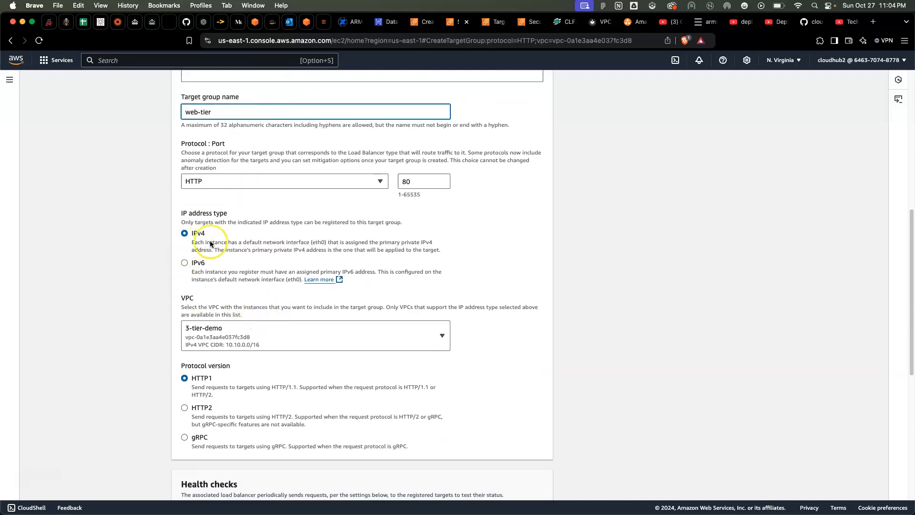
{"action": "scroll", "coordinate": [248, 279], "scroll_direction": "down", "scroll_amount": 2}
{"action": "scroll", "coordinate": [259, 334], "scroll_direction": "down", "scroll_amount": 3}
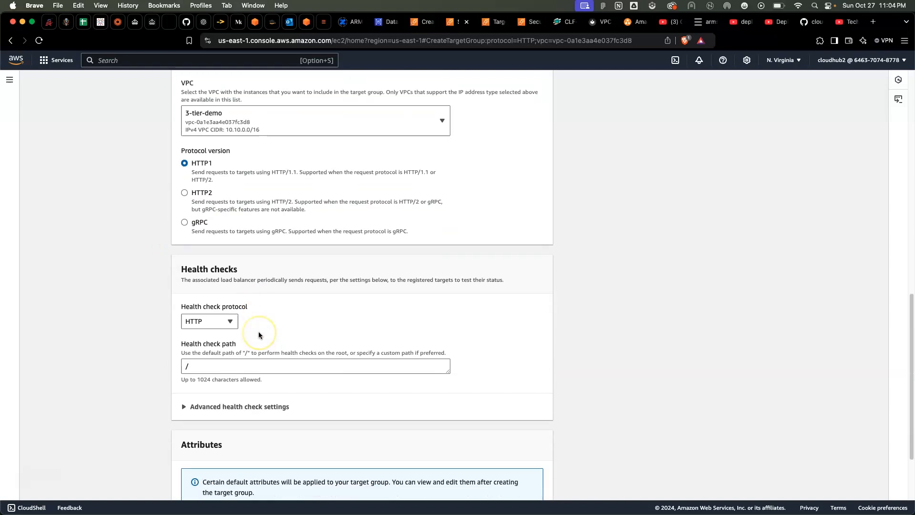
{"action": "scroll", "coordinate": [259, 335], "scroll_direction": "up", "scroll_amount": 3}
{"action": "scroll", "coordinate": [258, 335], "scroll_direction": "up", "scroll_amount": 1}
{"action": "scroll", "coordinate": [258, 336], "scroll_direction": "down", "scroll_amount": 5}
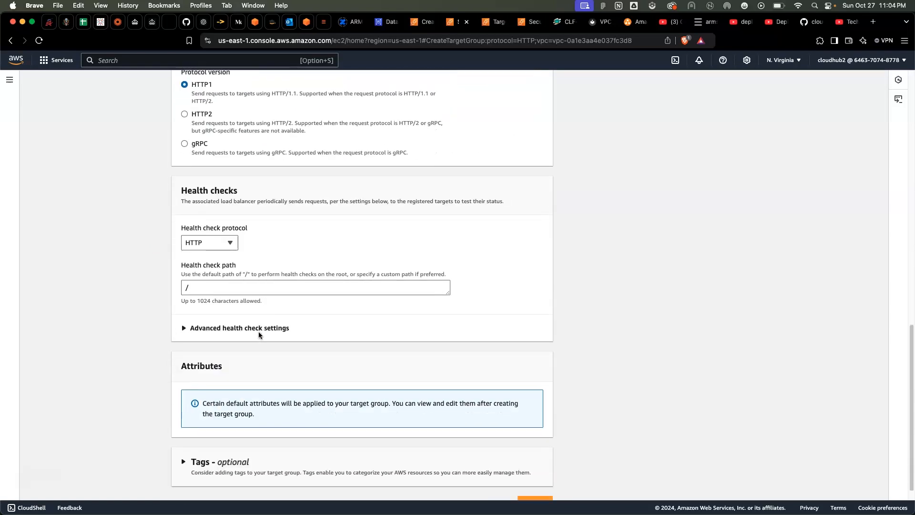
{"action": "left_click", "coordinate": [534, 483]}
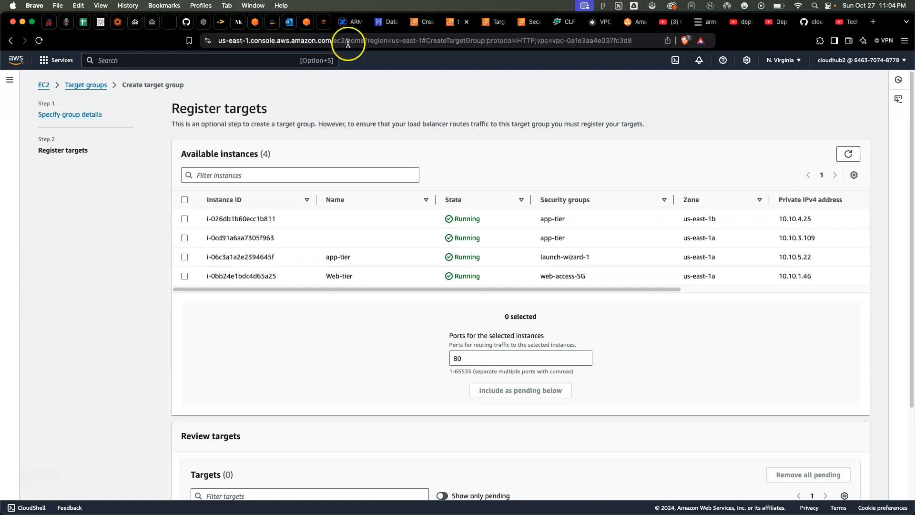
Return to the load balancer form and name the load balancer web-tier-APL
{"action": "left_click", "coordinate": [417, 22]}
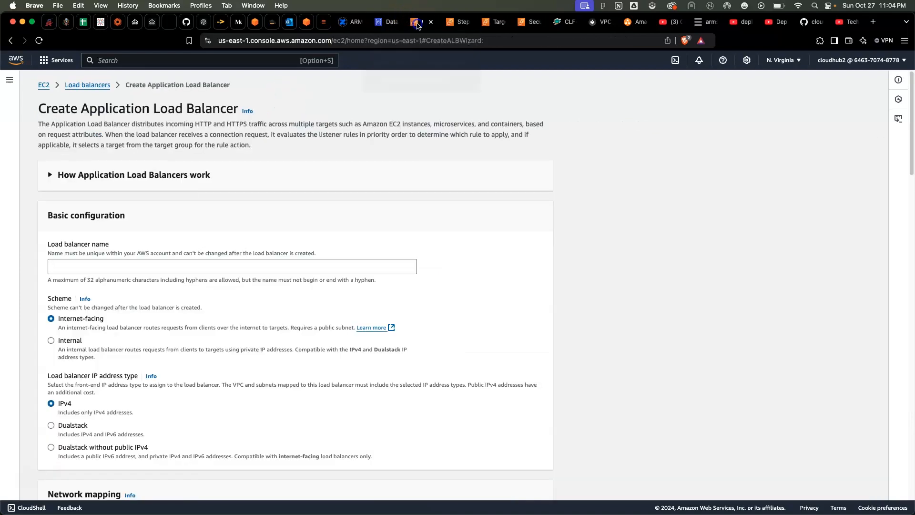
{"action": "scroll", "coordinate": [195, 201], "scroll_direction": "down", "scroll_amount": 5}
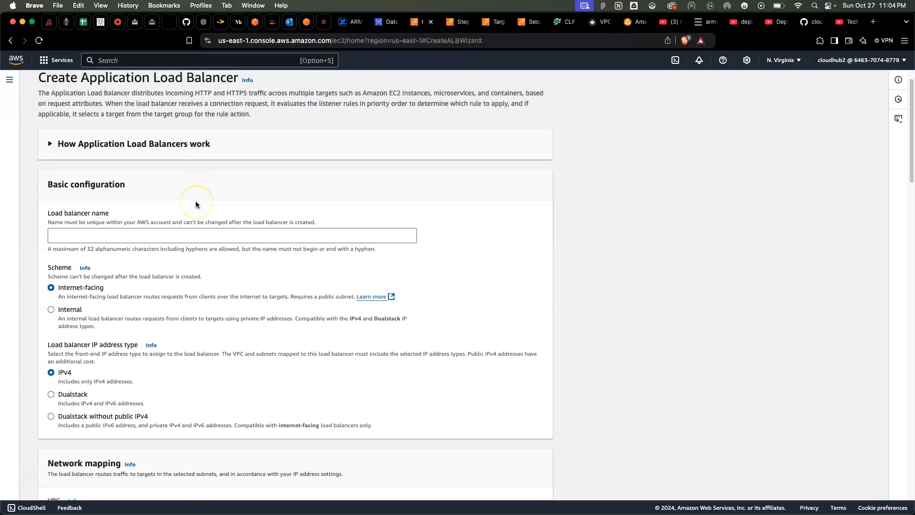
{"action": "scroll", "coordinate": [183, 246], "scroll_direction": "up", "scroll_amount": 4}
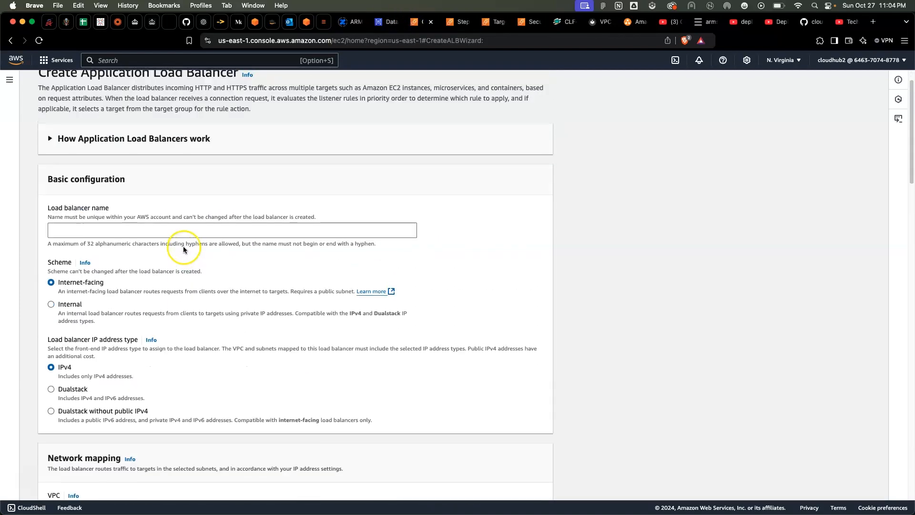
{"action": "left_click", "coordinate": [116, 232]}
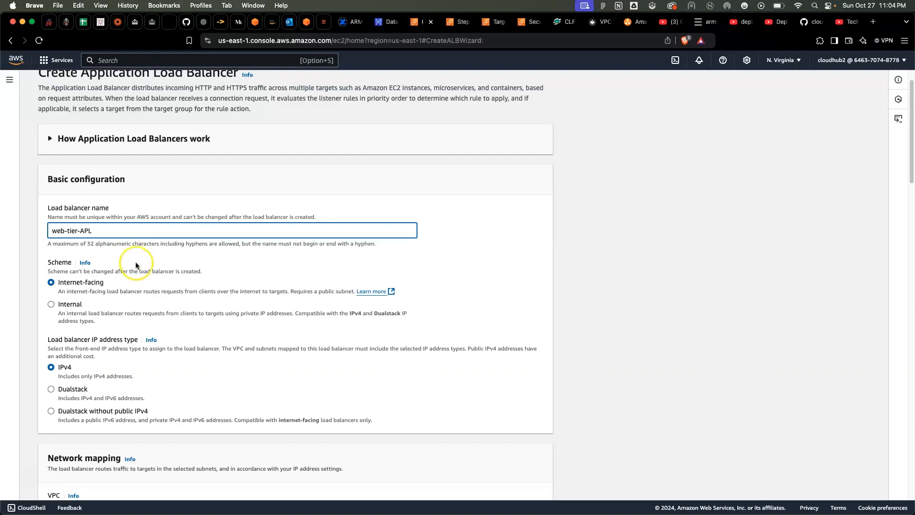
Enable the us-east-1a and us-east-1b Availability Zones with their preset subnets in the default VPC's network mapping
{"action": "scroll", "coordinate": [136, 265], "scroll_direction": "down", "scroll_amount": 4}
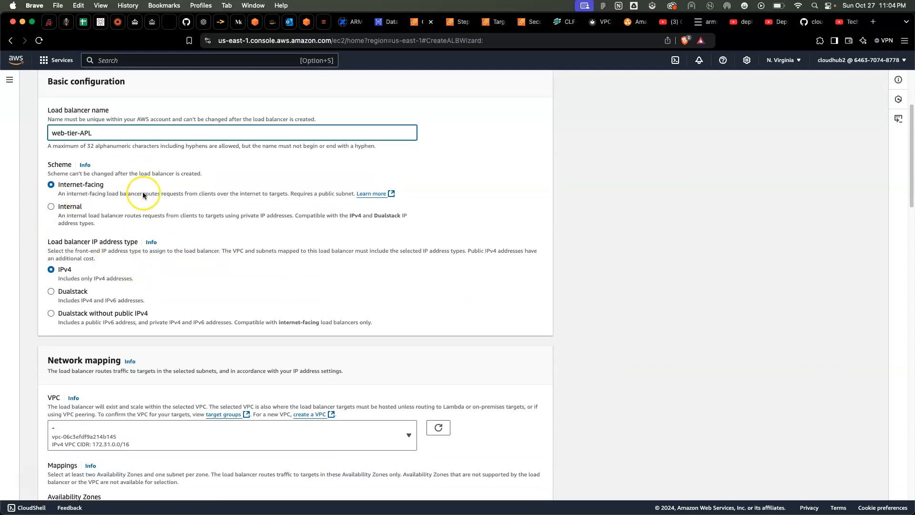
{"action": "scroll", "coordinate": [142, 192], "scroll_direction": "down", "scroll_amount": 9}
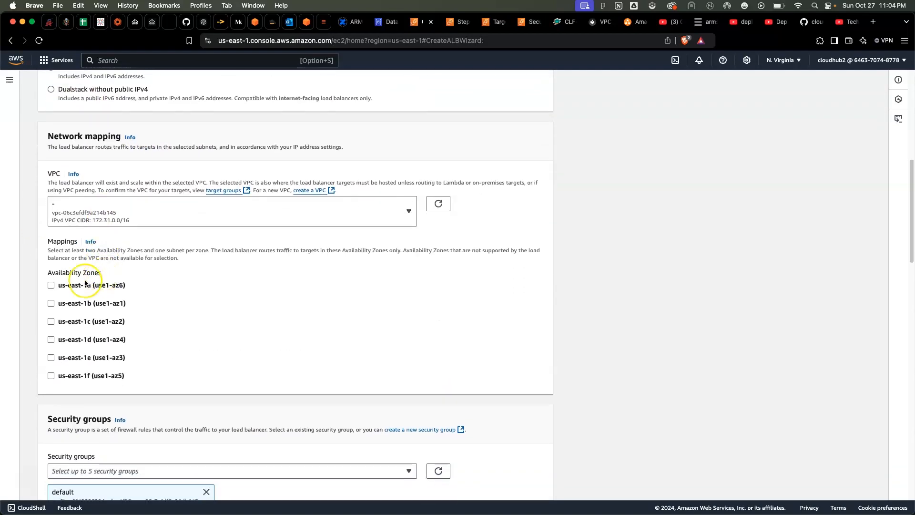
{"action": "left_click", "coordinate": [51, 285]}
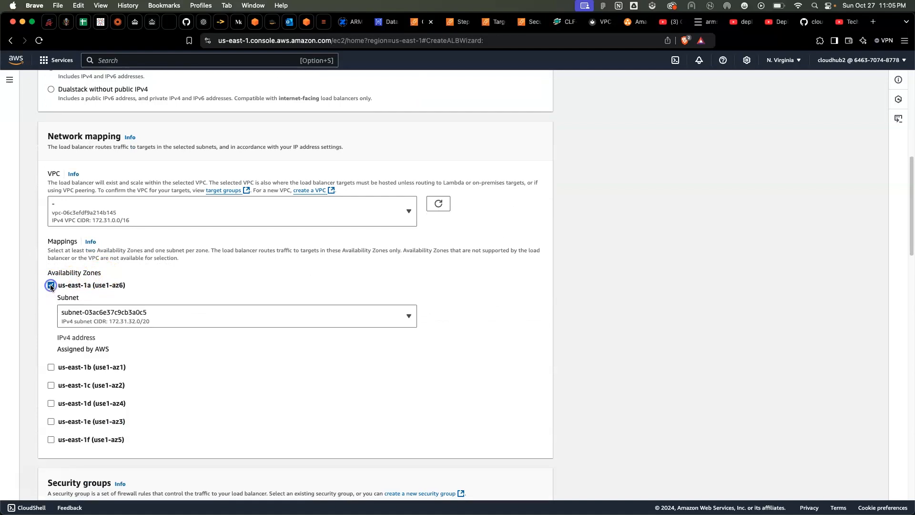
{"action": "left_click", "coordinate": [187, 325]}
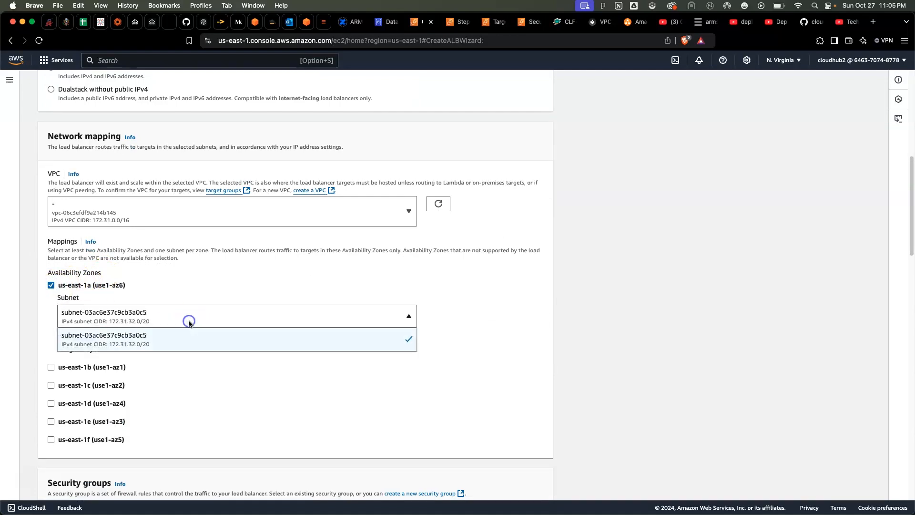
{"action": "left_click", "coordinate": [187, 322]}
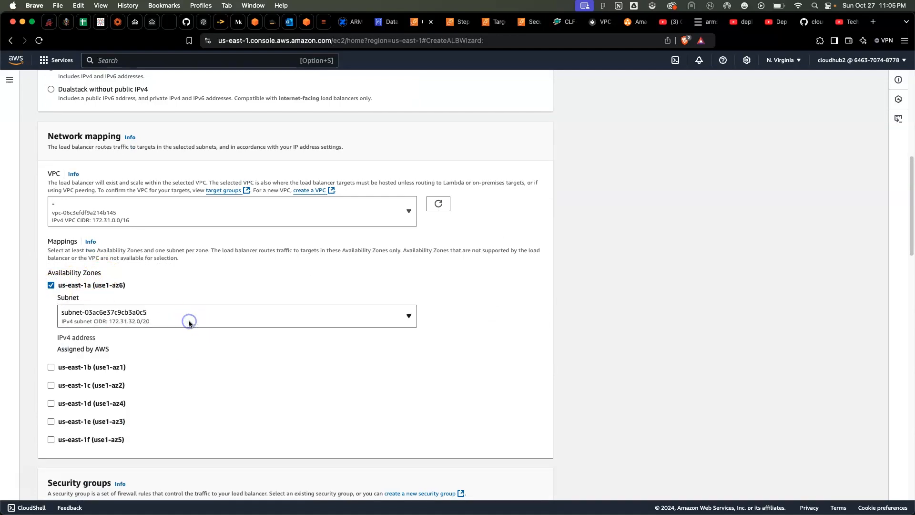
{"action": "left_click", "coordinate": [51, 367]}
{"action": "scroll", "coordinate": [93, 394], "scroll_direction": "down", "scroll_amount": 5}
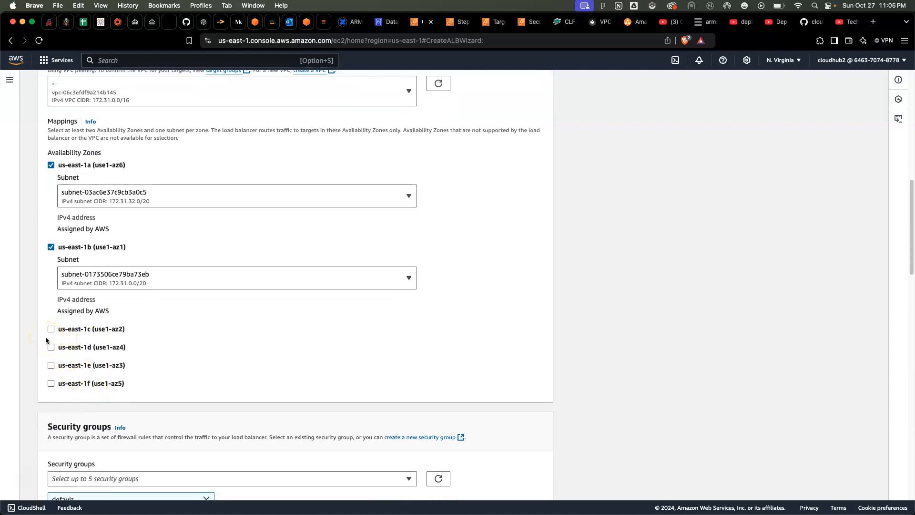
{"action": "left_click", "coordinate": [50, 394]}
{"action": "scroll", "coordinate": [210, 307], "scroll_direction": "down", "scroll_amount": 7}
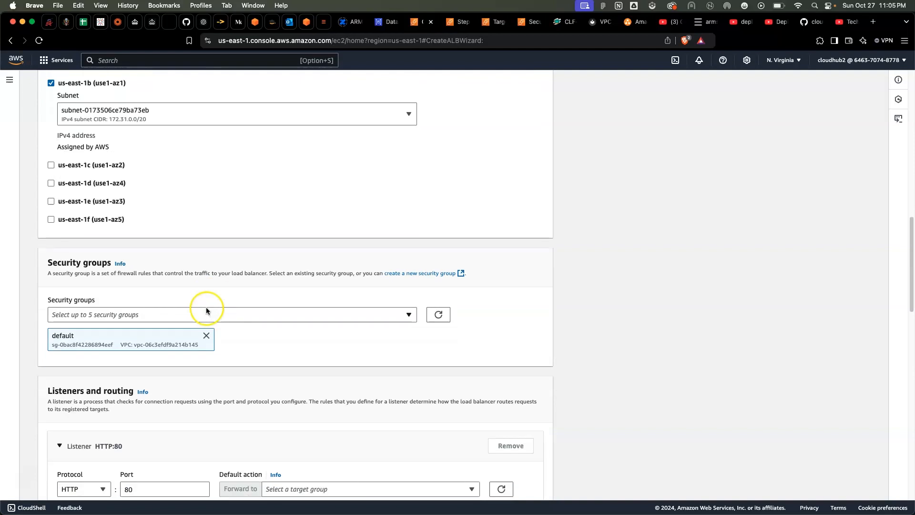
Remove the default VPC's preselected security group, check the available security groups, and refresh the list
{"action": "left_click", "coordinate": [206, 336]}
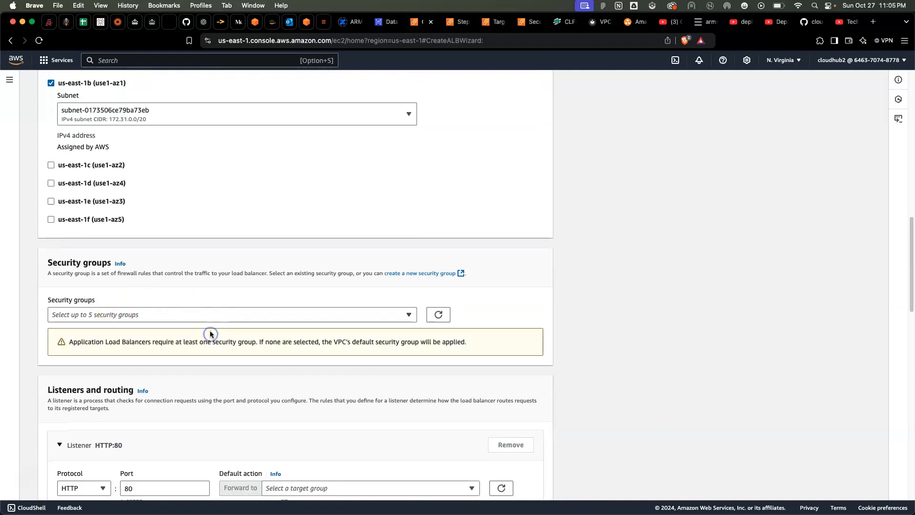
{"action": "left_click", "coordinate": [209, 319]}
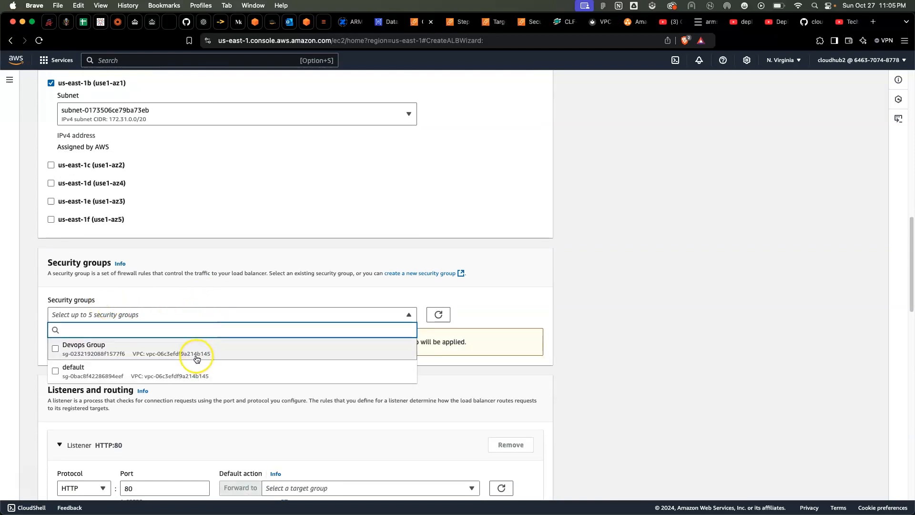
{"action": "left_click", "coordinate": [437, 321]}
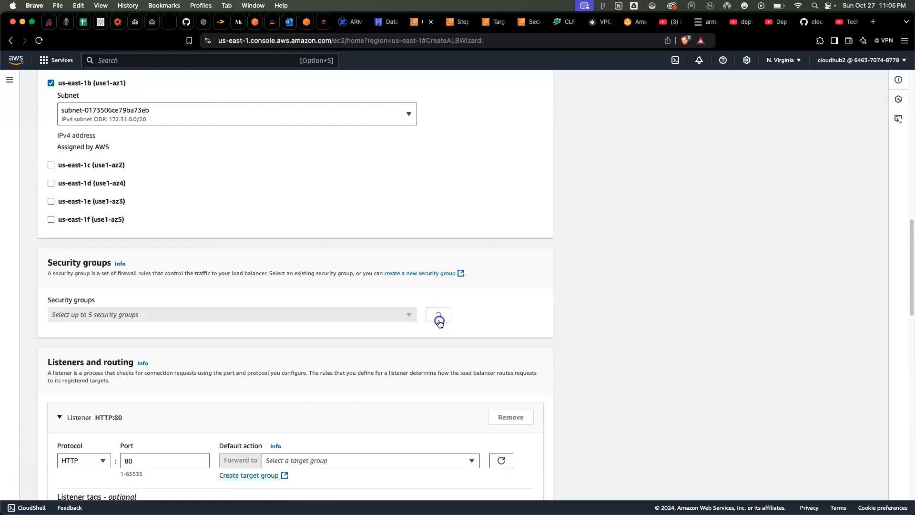
{"action": "left_click", "coordinate": [206, 335]}
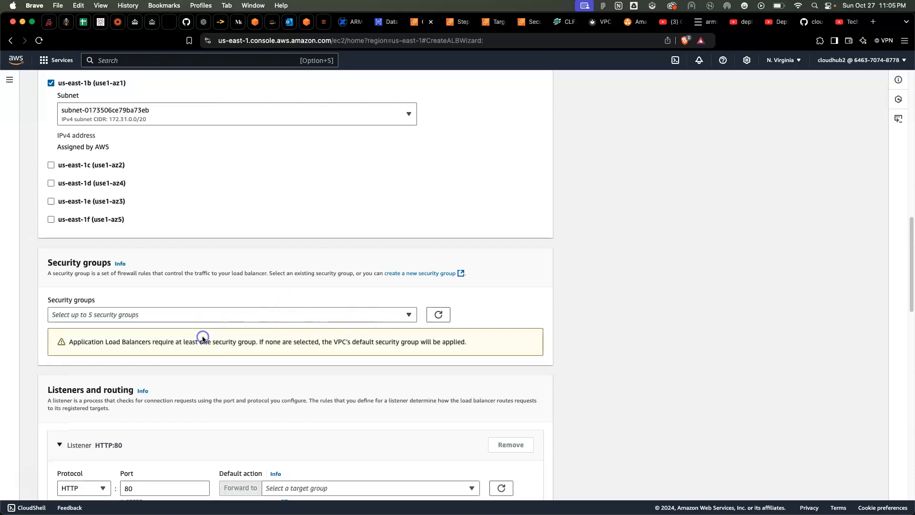
Change the load balancer's VPC to 3-tier-demo and remove that VPC's preselected default security group
{"action": "scroll", "coordinate": [210, 336], "scroll_direction": "up", "scroll_amount": 5}
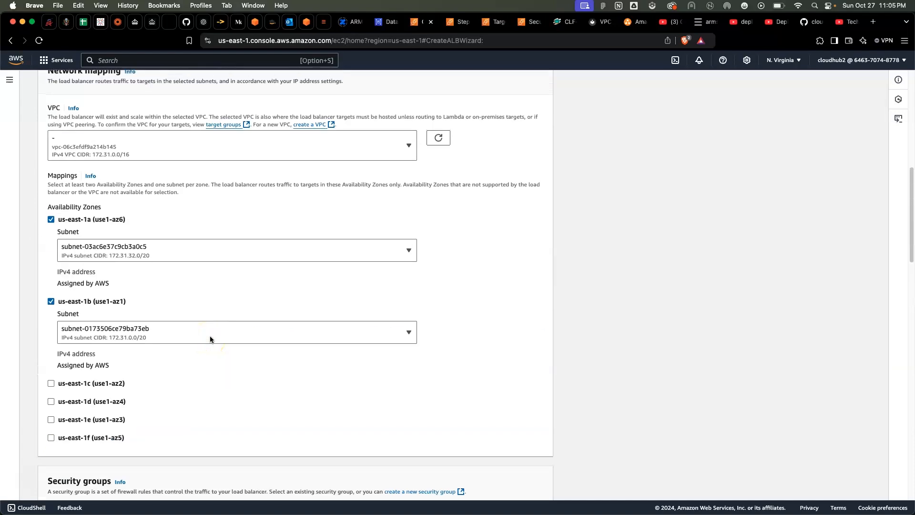
{"action": "scroll", "coordinate": [204, 255], "scroll_direction": "up", "scroll_amount": 4}
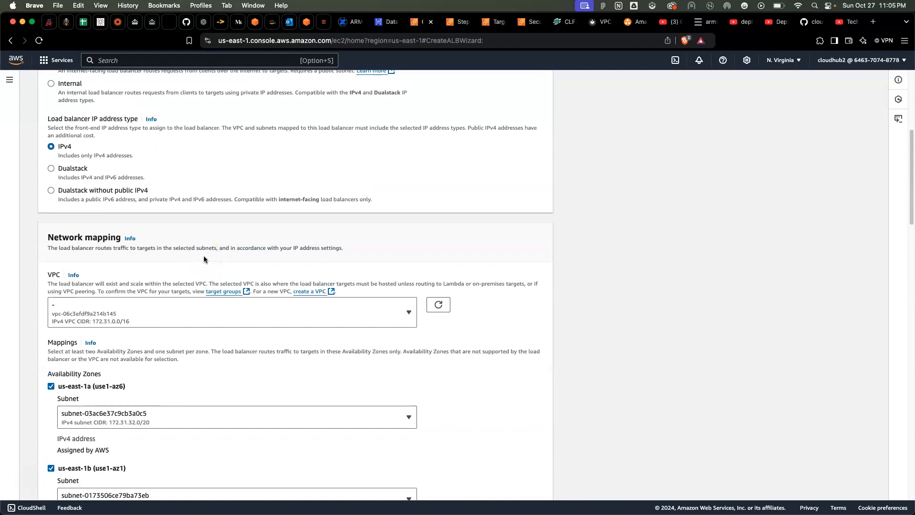
{"action": "left_click", "coordinate": [410, 313]}
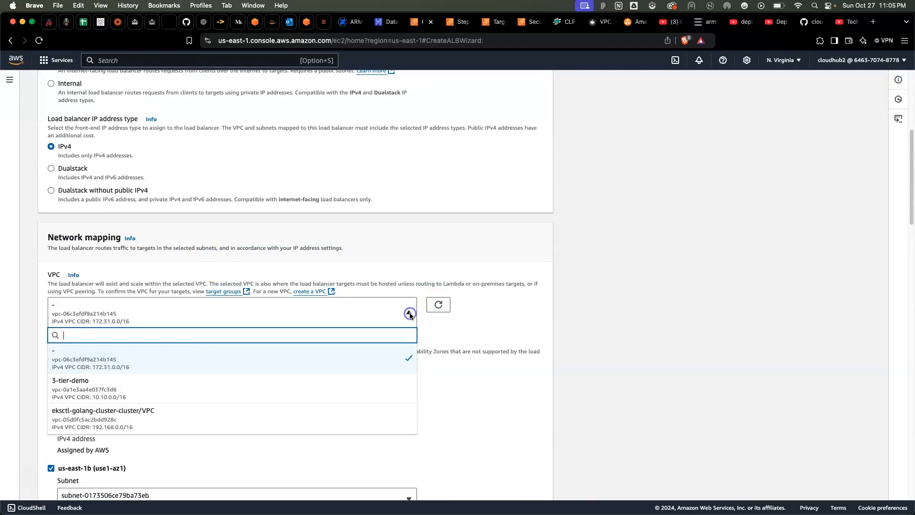
{"action": "left_click", "coordinate": [303, 381]}
{"action": "scroll", "coordinate": [302, 378], "scroll_direction": "down", "scroll_amount": 6}
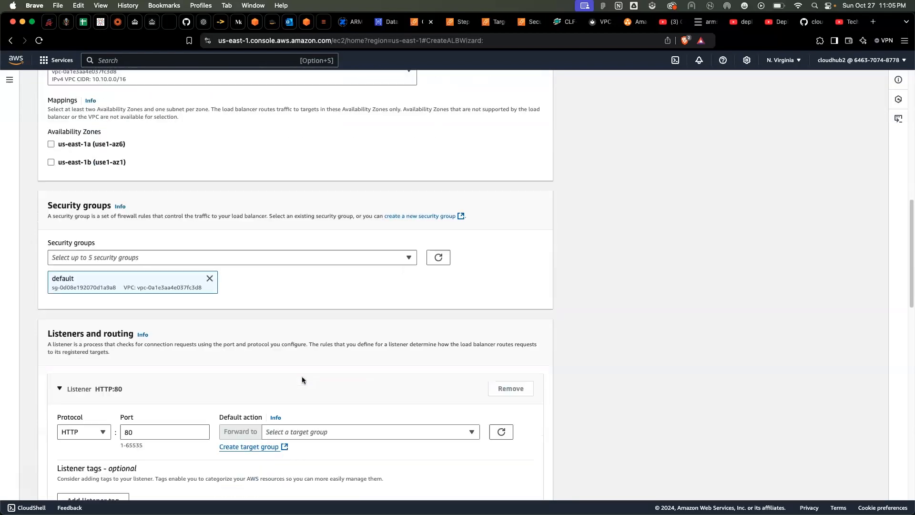
{"action": "scroll", "coordinate": [302, 379], "scroll_direction": "down", "scroll_amount": 2}
{"action": "left_click", "coordinate": [246, 186]}
{"action": "left_click", "coordinate": [209, 163]}
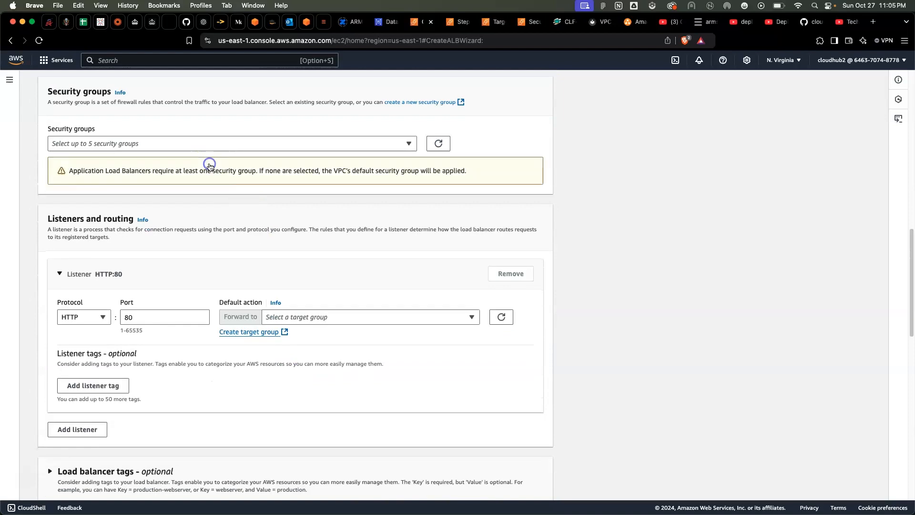
Map us-east-1a to the 3-tier-pub-1 subnet and us-east-1b to the 3-tier-pub-2 subnet
{"action": "scroll", "coordinate": [210, 164], "scroll_direction": "up", "scroll_amount": 5}
{"action": "left_click", "coordinate": [51, 241]}
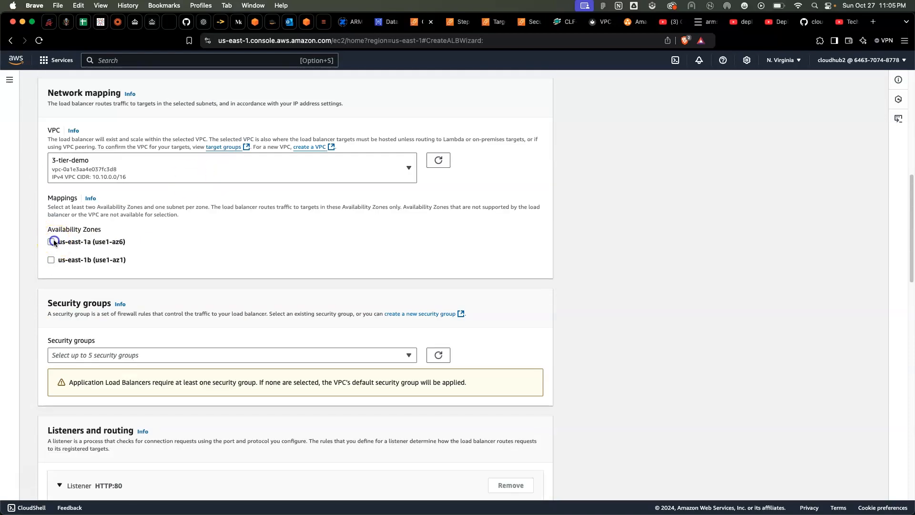
{"action": "left_click", "coordinate": [199, 276]}
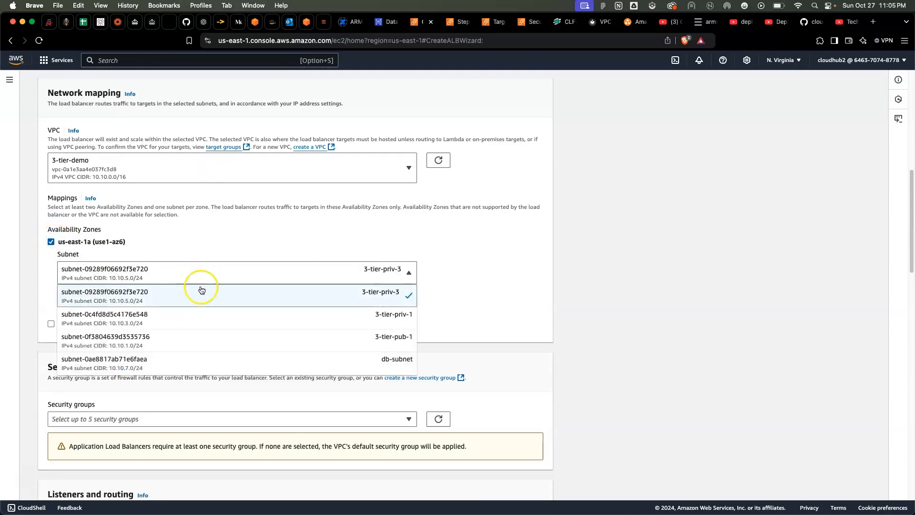
{"action": "left_click", "coordinate": [200, 324]}
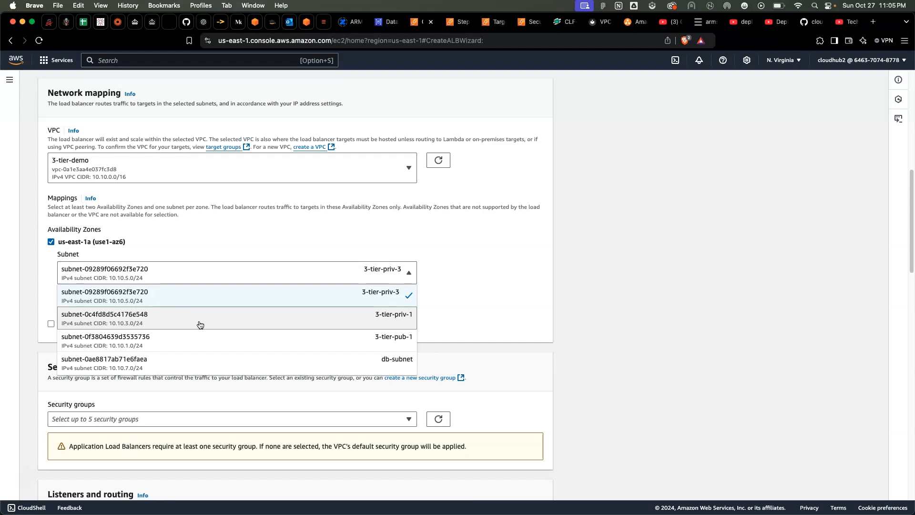
{"action": "left_click", "coordinate": [198, 351]}
{"action": "left_click", "coordinate": [82, 324]}
{"action": "left_click", "coordinate": [225, 354]}
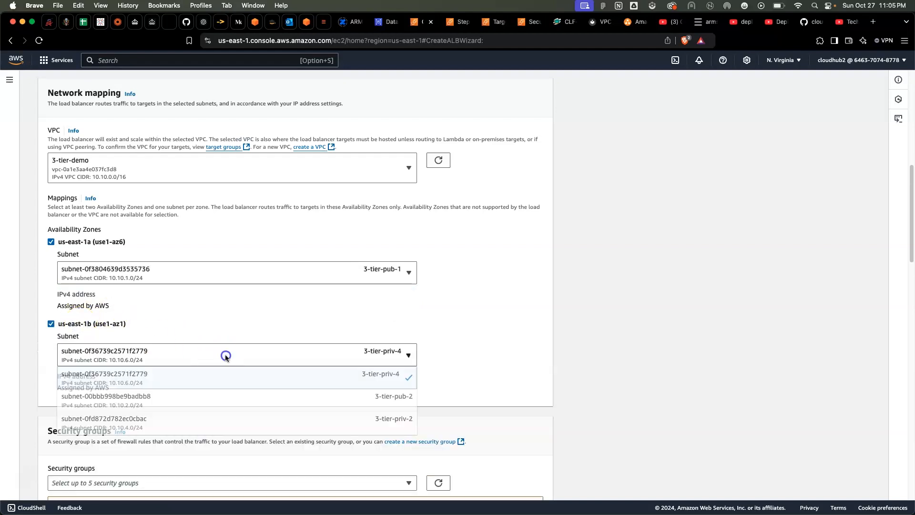
{"action": "left_click", "coordinate": [247, 400]}
Refresh the HTTP:80 listener's target group choices and forward its traffic to web-tier-tg
{"action": "scroll", "coordinate": [247, 401], "scroll_direction": "down", "scroll_amount": 7}
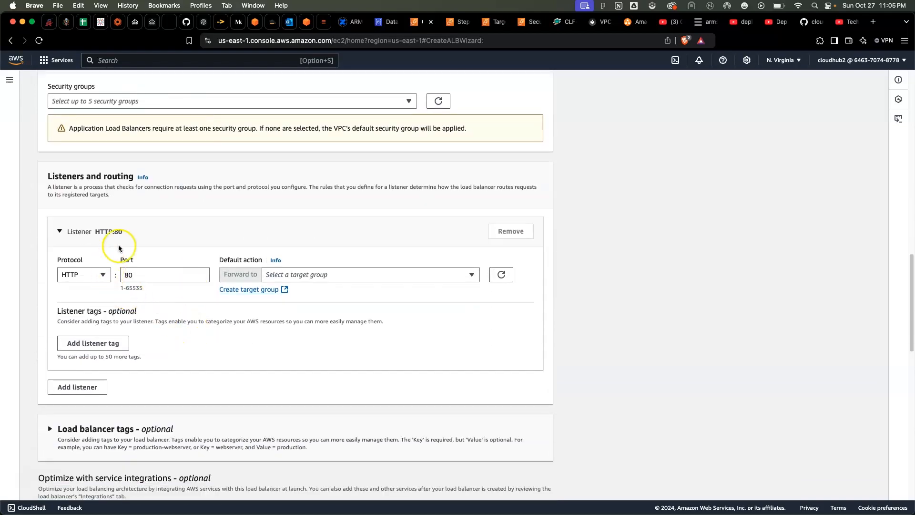
{"action": "scroll", "coordinate": [118, 247], "scroll_direction": "down", "scroll_amount": 1}
{"action": "left_click", "coordinate": [281, 254]}
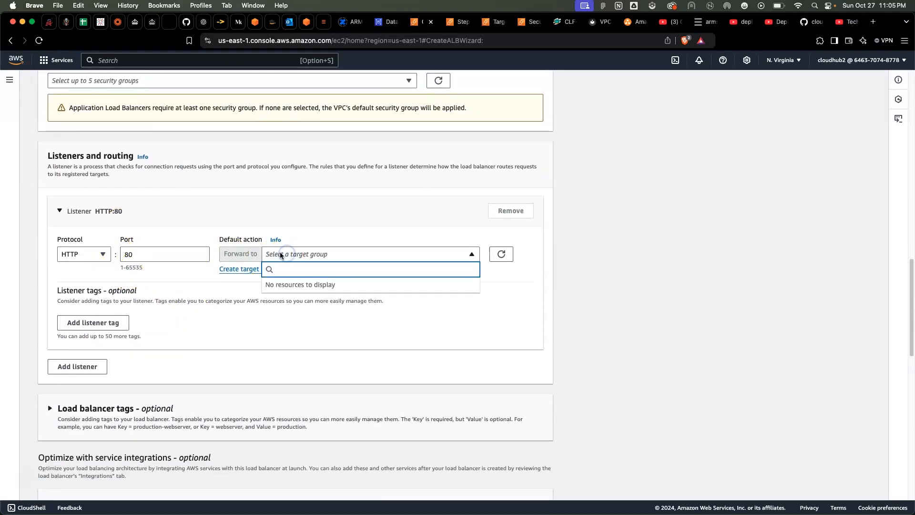
{"action": "left_click", "coordinate": [500, 254]}
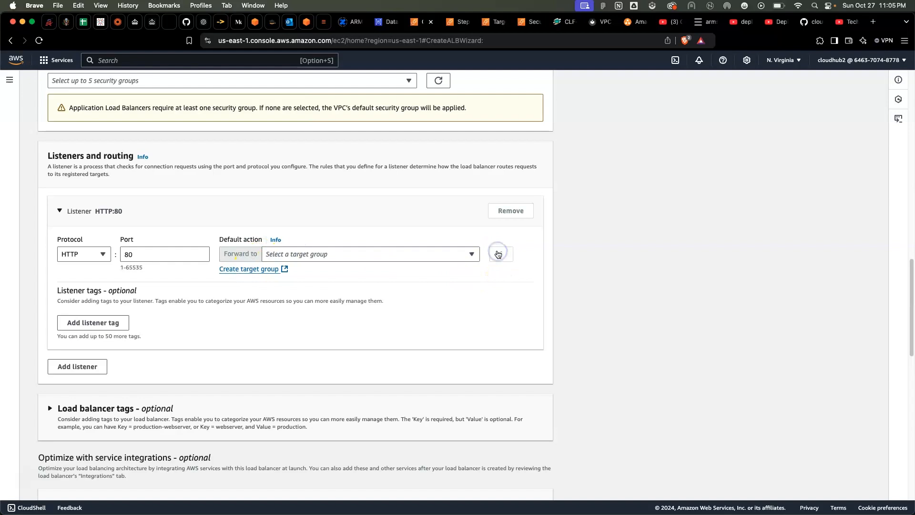
{"action": "left_click", "coordinate": [472, 254]}
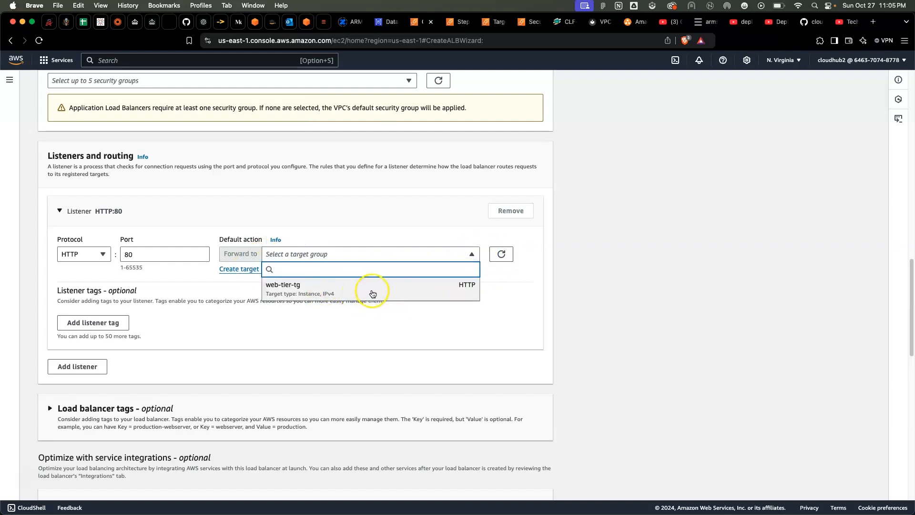
{"action": "left_click", "coordinate": [373, 293]}
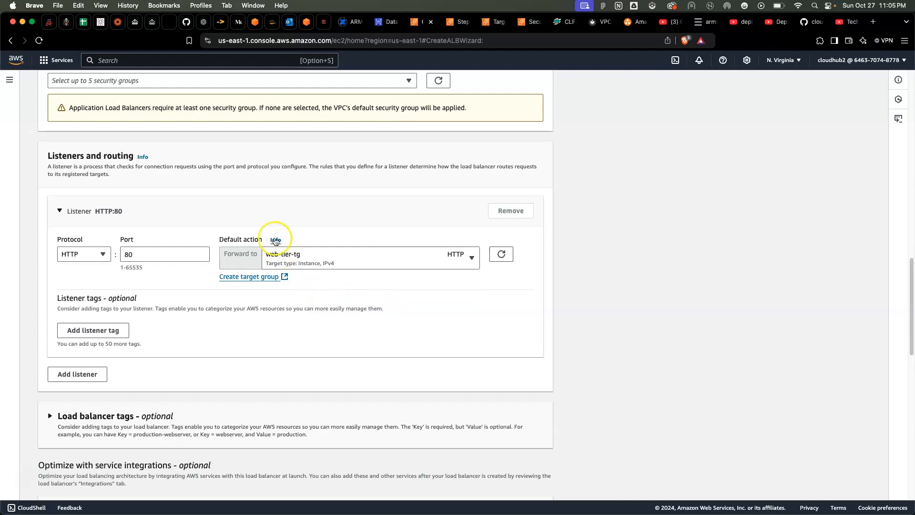
Review the optional integrations and configuration summary, and create the load balancer without WAF or Global Accelerator
{"action": "scroll", "coordinate": [249, 298], "scroll_direction": "down", "scroll_amount": 5}
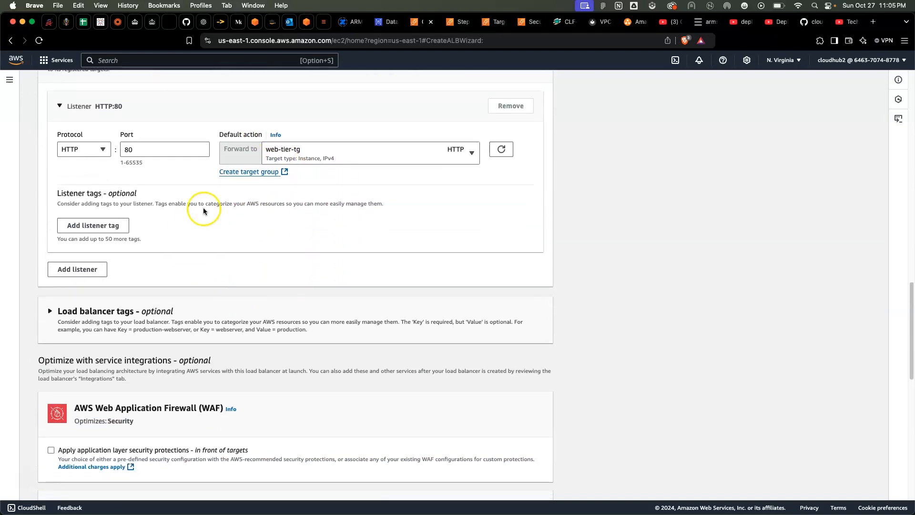
{"action": "scroll", "coordinate": [77, 231], "scroll_direction": "down", "scroll_amount": 5}
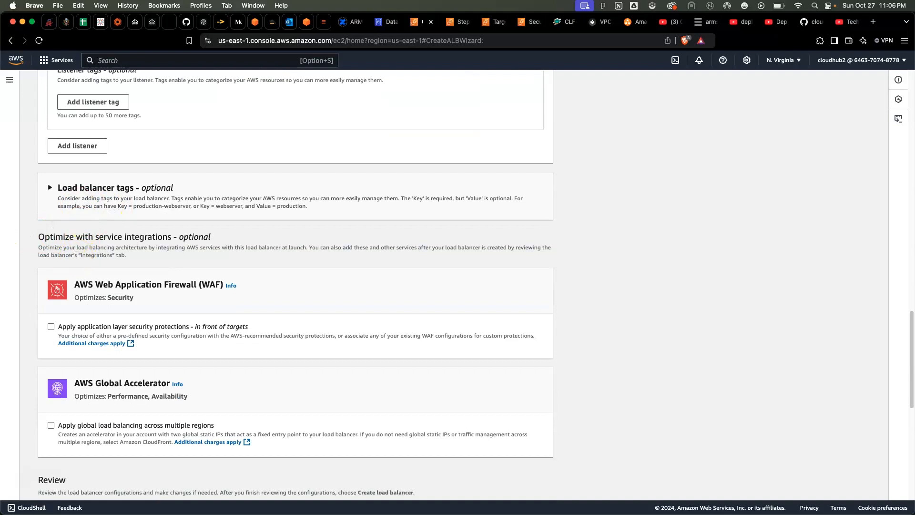
{"action": "scroll", "coordinate": [172, 242], "scroll_direction": "down", "scroll_amount": 5}
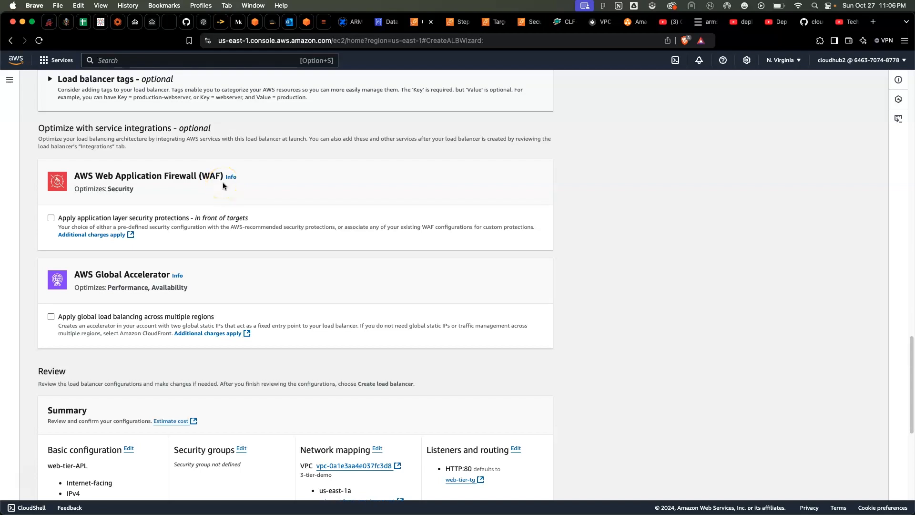
{"action": "scroll", "coordinate": [223, 185], "scroll_direction": "up", "scroll_amount": 1}
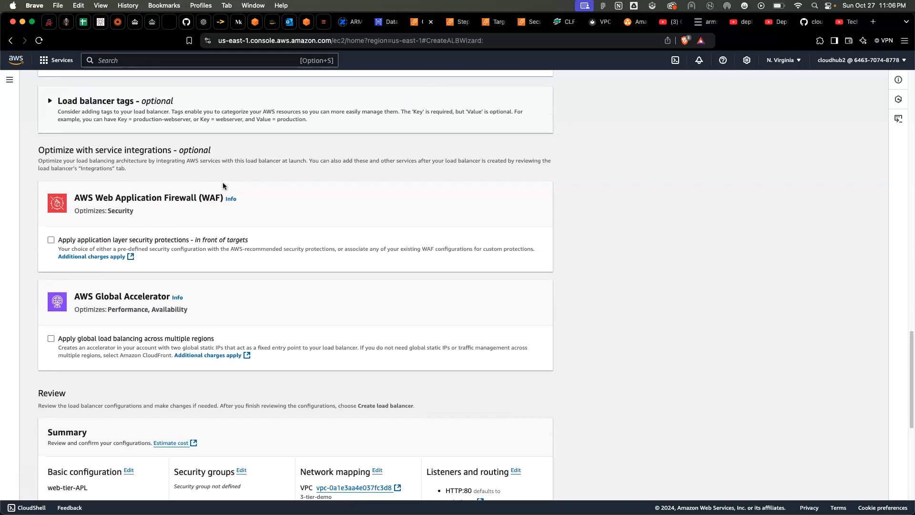
{"action": "scroll", "coordinate": [223, 186], "scroll_direction": "down", "scroll_amount": 5}
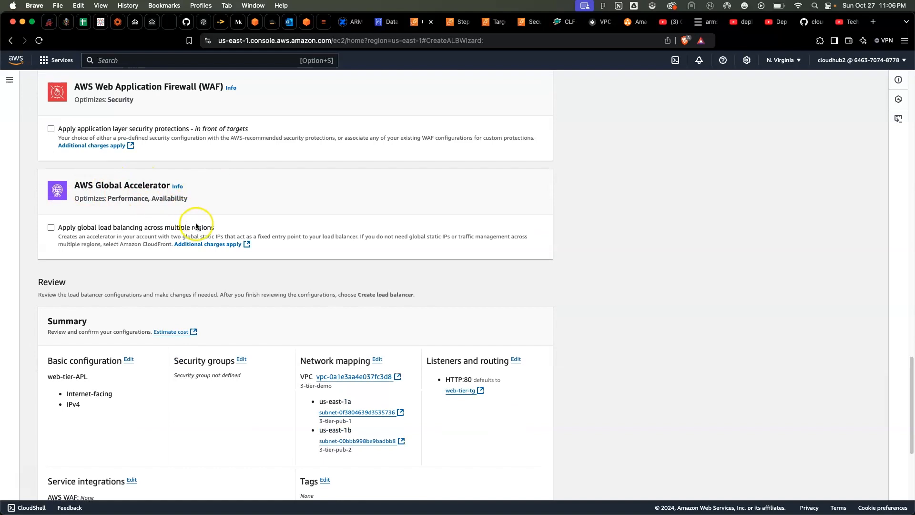
{"action": "scroll", "coordinate": [195, 226], "scroll_direction": "down", "scroll_amount": 4}
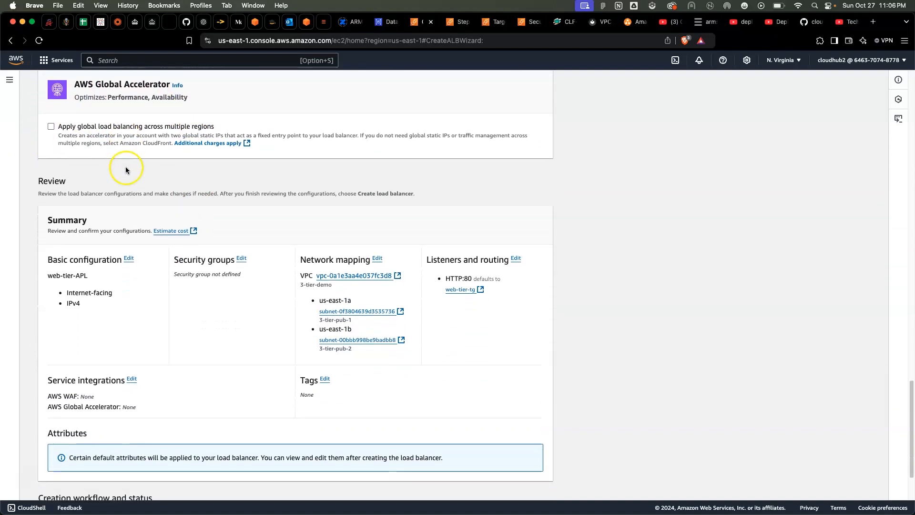
{"action": "scroll", "coordinate": [125, 170], "scroll_direction": "down", "scroll_amount": 1}
{"action": "scroll", "coordinate": [226, 243], "scroll_direction": "down", "scroll_amount": 1}
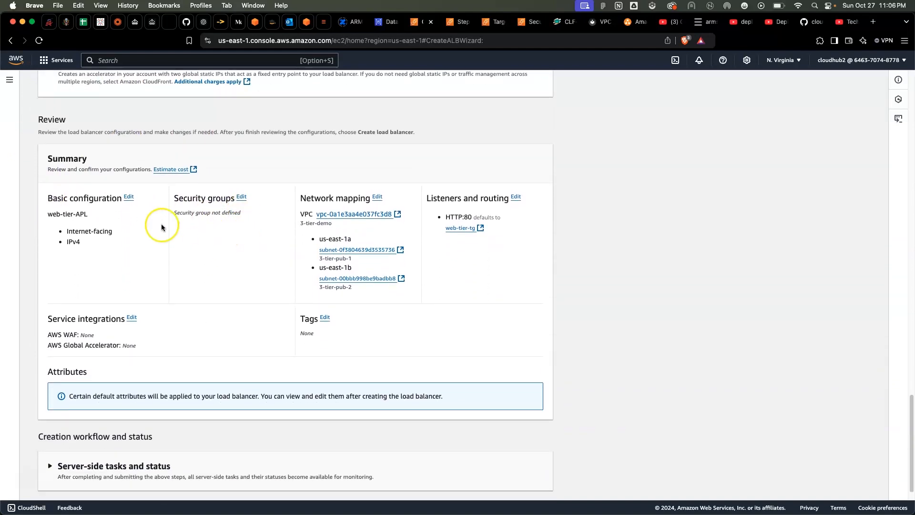
{"action": "scroll", "coordinate": [389, 365], "scroll_direction": "down", "scroll_amount": 1}
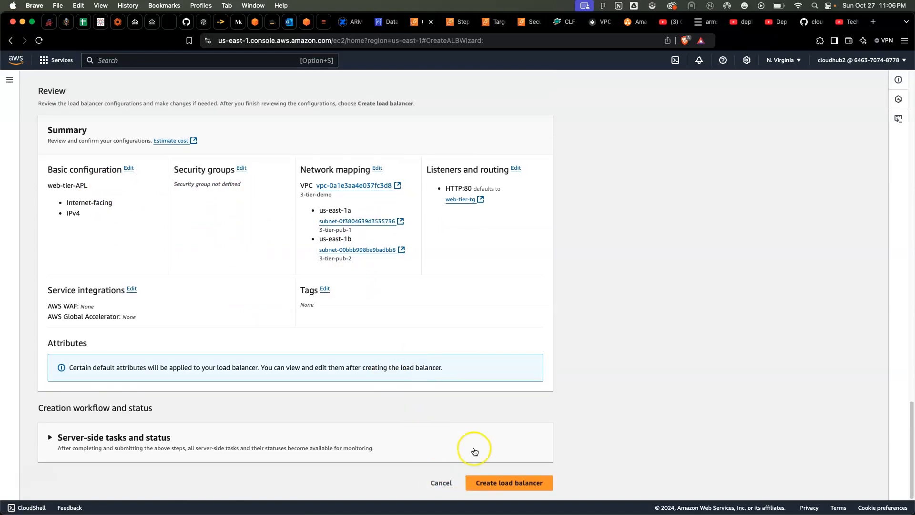
{"action": "left_click", "coordinate": [506, 488]}
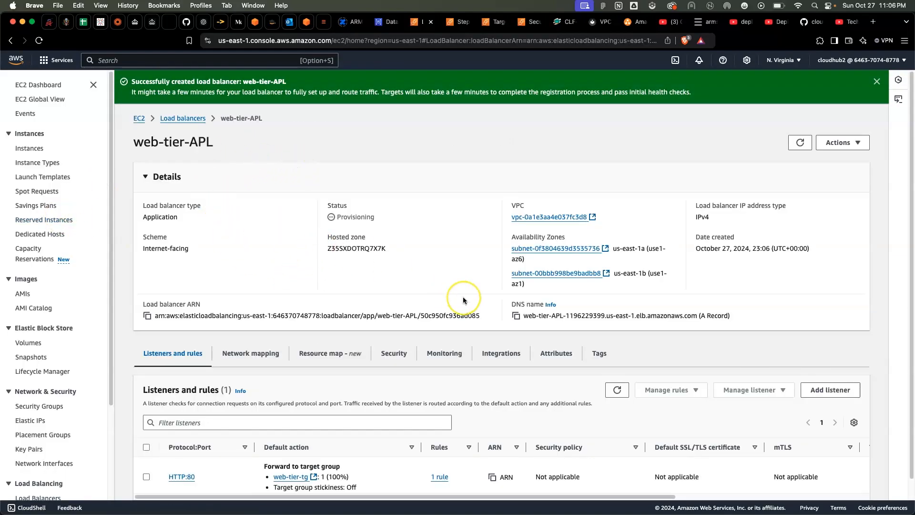
{"action": "scroll", "coordinate": [463, 300], "scroll_direction": "down", "scroll_amount": 1}
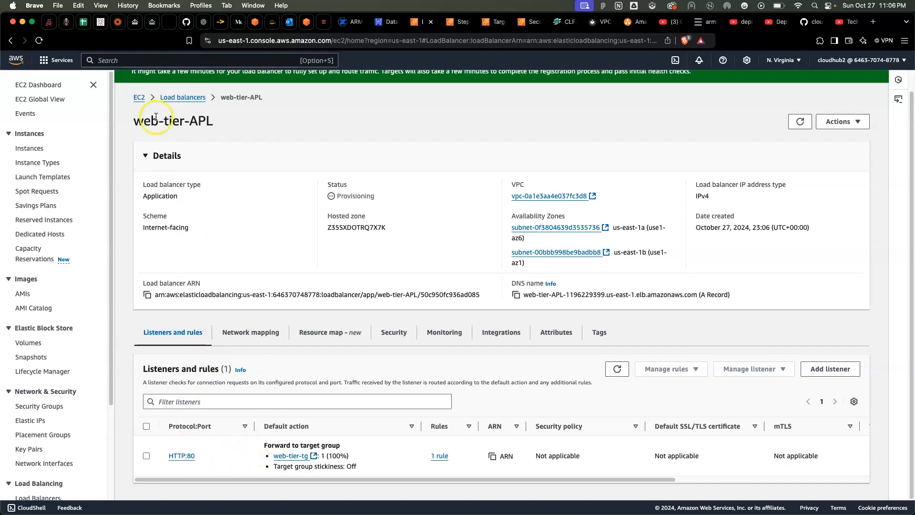
Find web-tier-APL in the load balancers list, check its summary there, and open its full details
{"action": "left_click", "coordinate": [188, 99]}
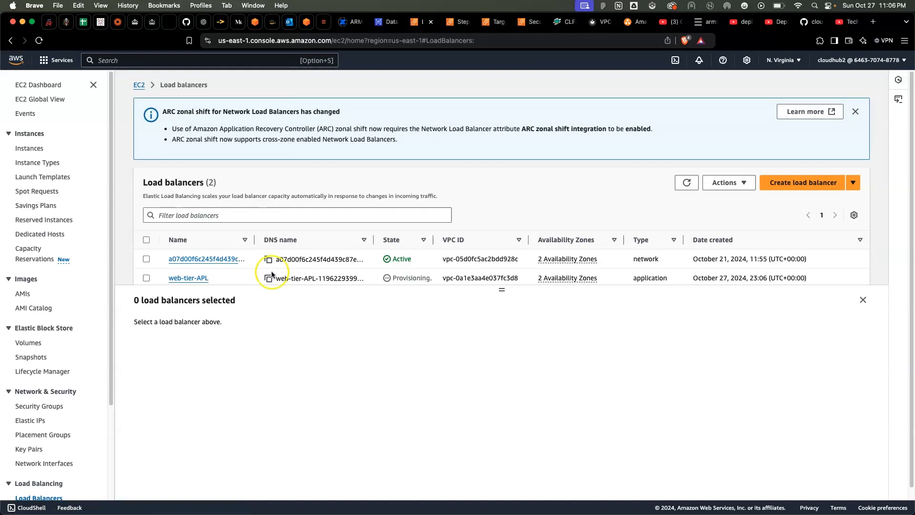
{"action": "left_click", "coordinate": [146, 278]}
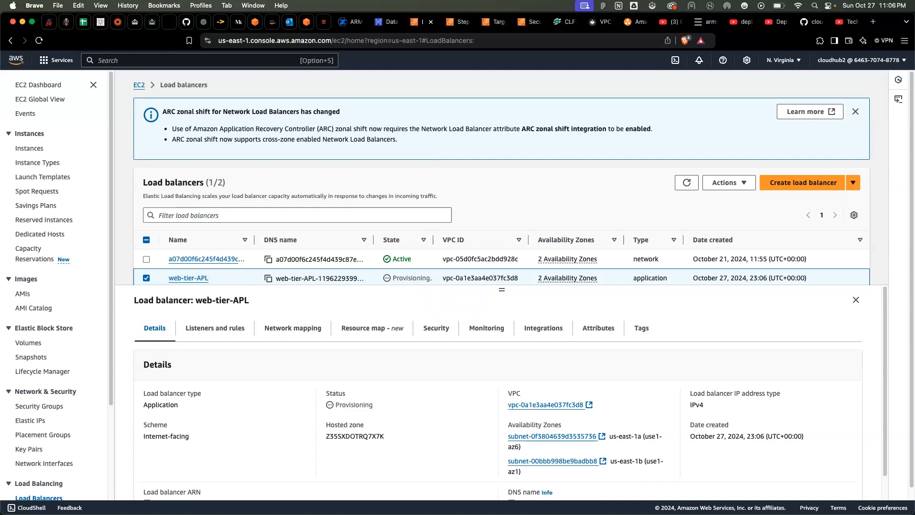
{"action": "left_click", "coordinate": [191, 279]}
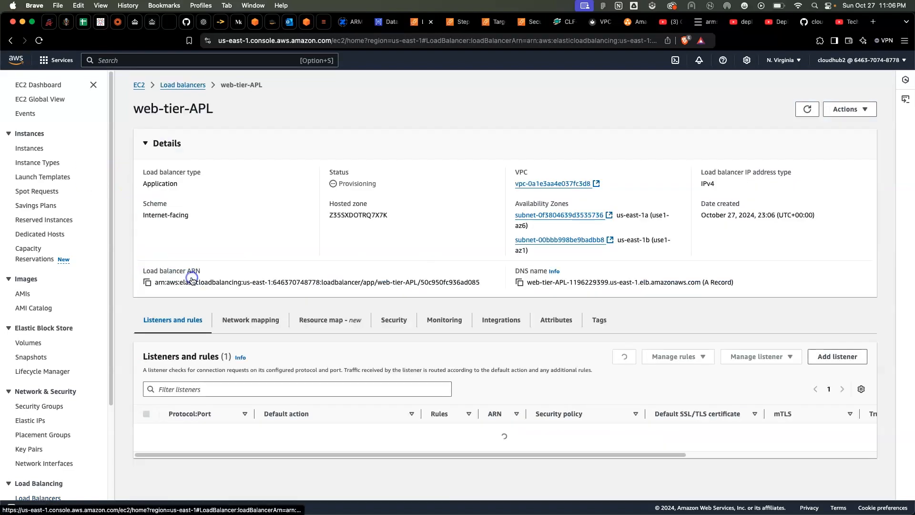
Examine web-tier-APL's network mapping, resource map, security groups and monitoring, and return to its listeners and rules
{"action": "left_click", "coordinate": [244, 315]}
{"action": "left_click", "coordinate": [351, 321]}
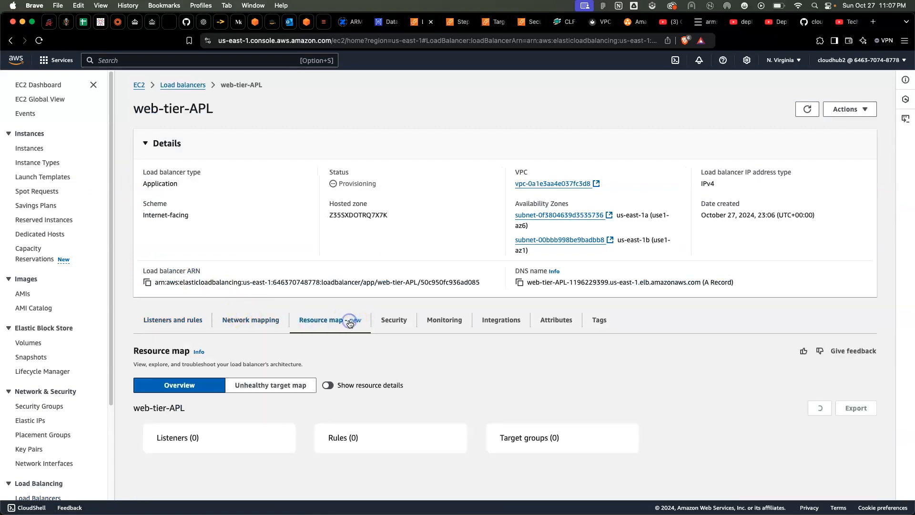
{"action": "left_click", "coordinate": [400, 321]}
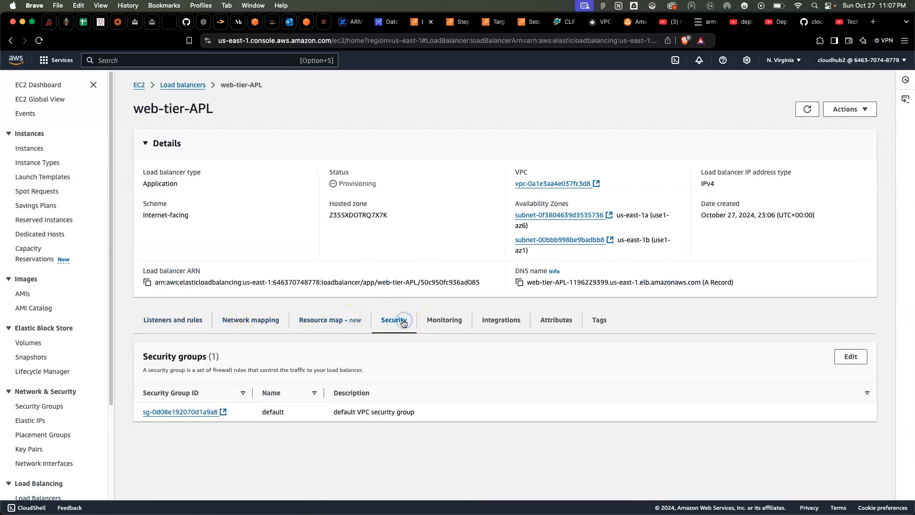
{"action": "left_click", "coordinate": [432, 323]}
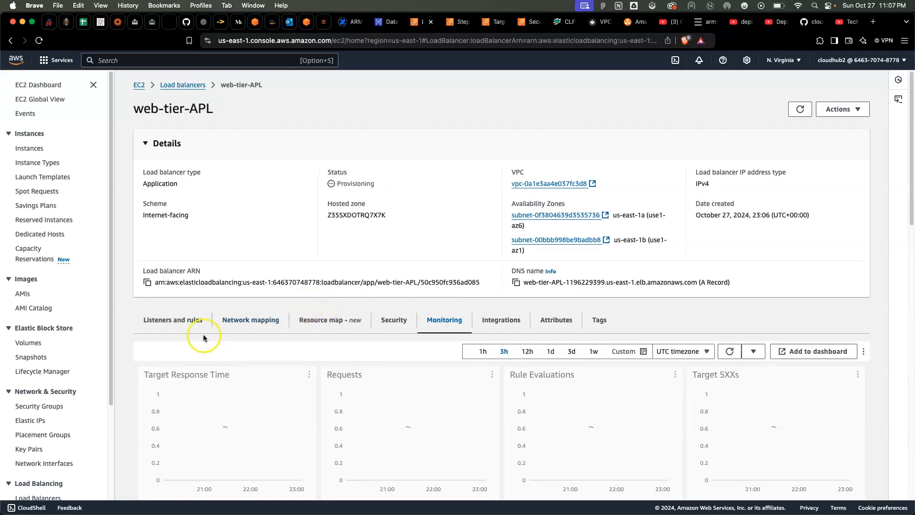
{"action": "left_click", "coordinate": [175, 333]}
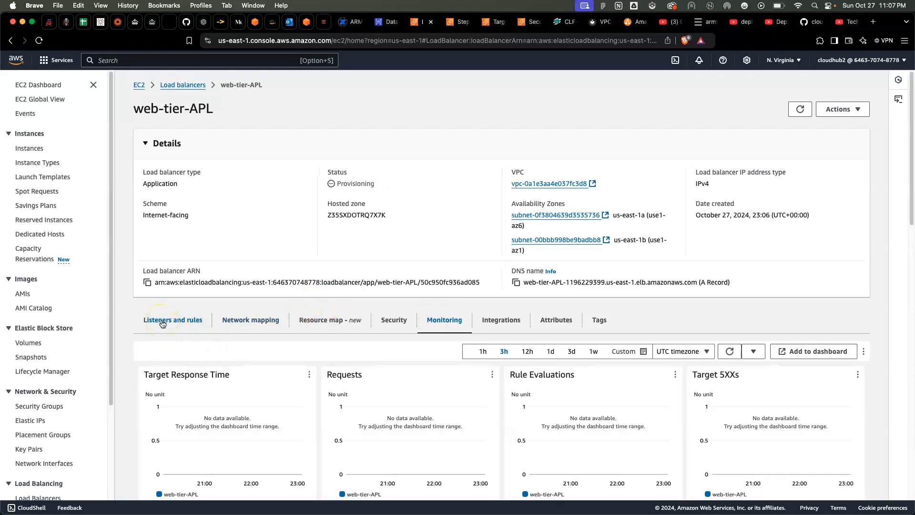
{"action": "left_click", "coordinate": [162, 324]}
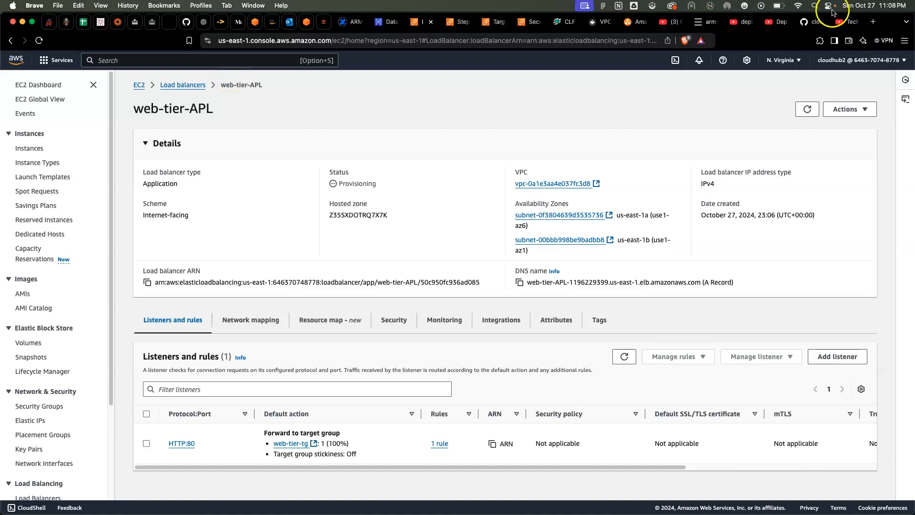
Switch to YouTube and look over the Technology & Beyond channel's home page, from its video rows to its header
{"action": "left_click", "coordinate": [840, 21]}
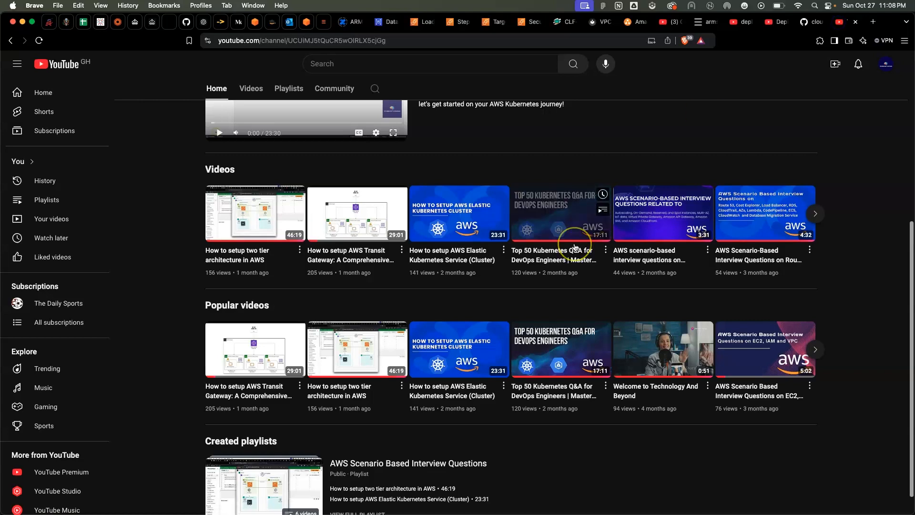
{"action": "scroll", "coordinate": [576, 247], "scroll_direction": "up", "scroll_amount": 6}
{"action": "scroll", "coordinate": [548, 266], "scroll_direction": "down", "scroll_amount": 3}
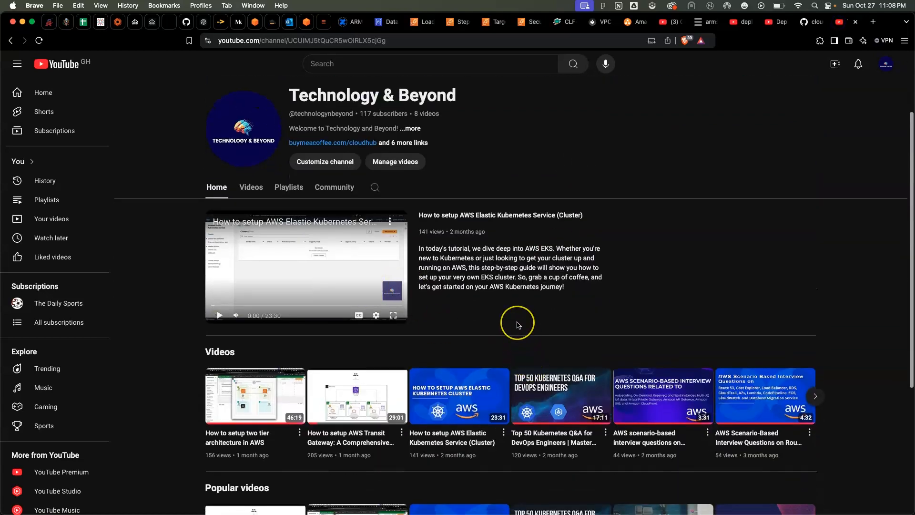
{"action": "scroll", "coordinate": [519, 321], "scroll_direction": "down", "scroll_amount": 5}
{"action": "scroll", "coordinate": [519, 321], "scroll_direction": "up", "scroll_amount": 6}
{"action": "scroll", "coordinate": [518, 324], "scroll_direction": "up", "scroll_amount": 2}
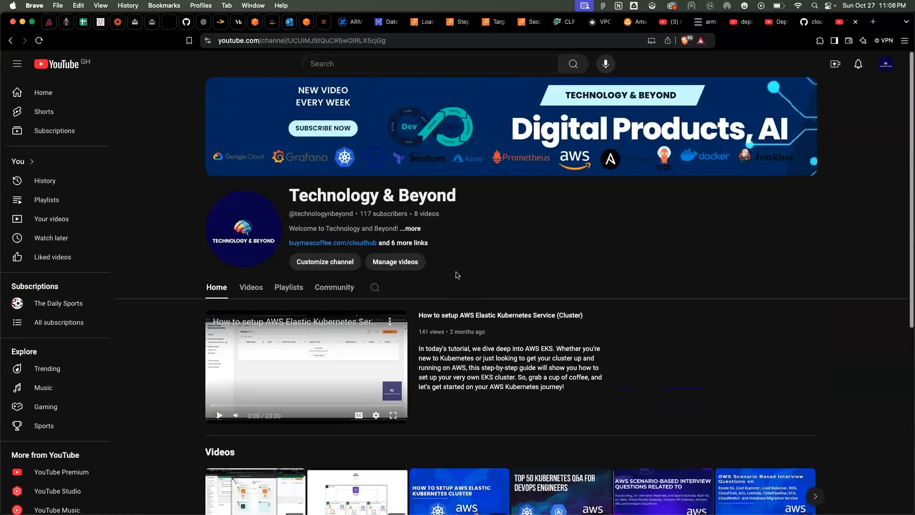
{"action": "left_click", "coordinate": [441, 267]}
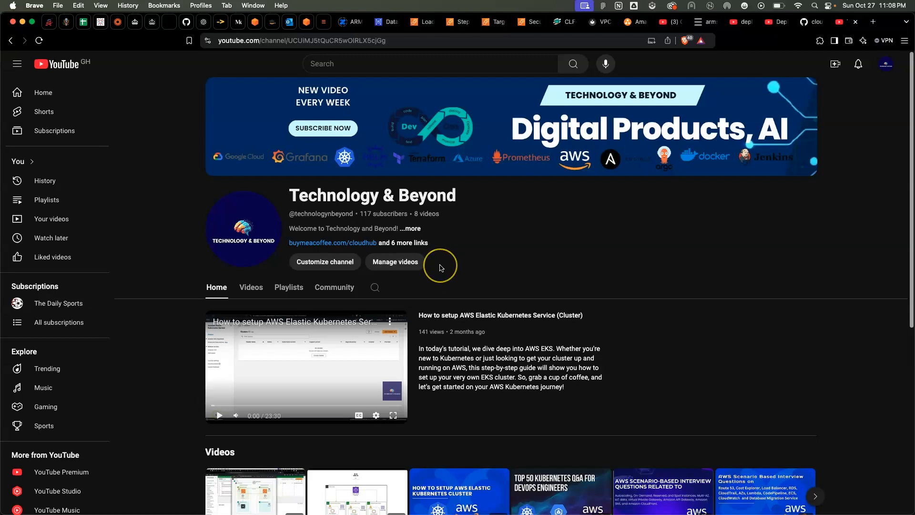